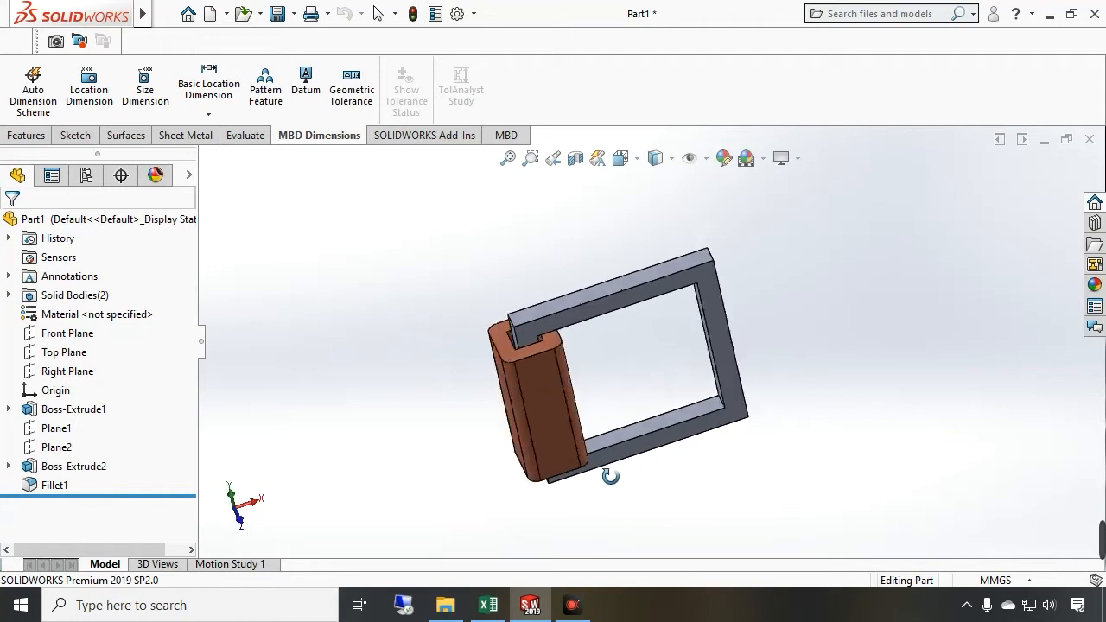
Examine the core's sketch dimensions from several viewing angles
key("Escape")
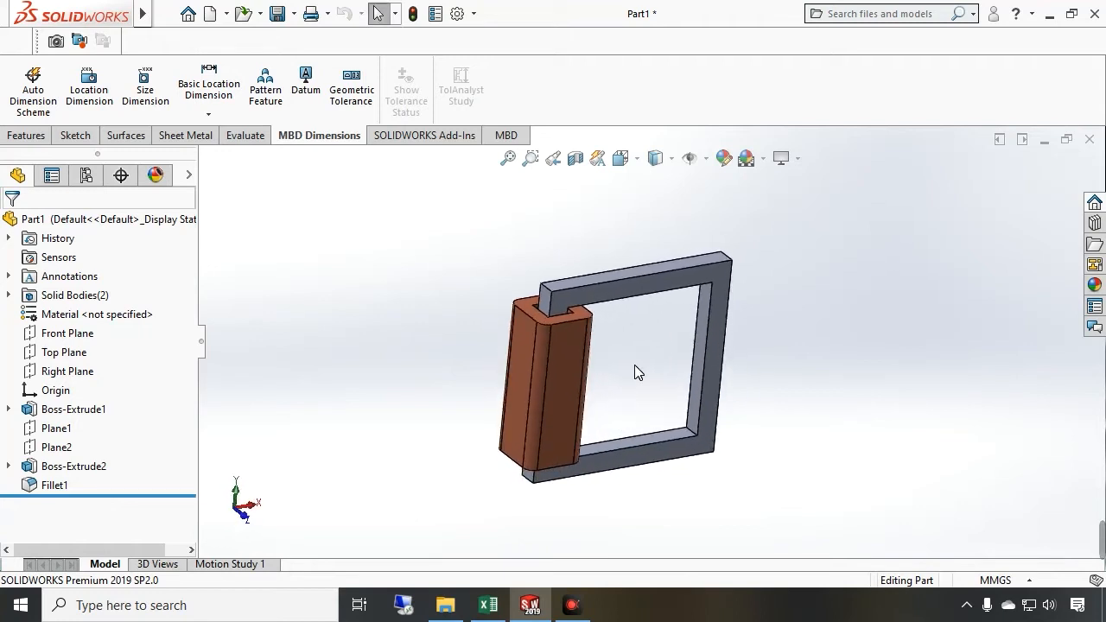
scroll(634, 361, "down", 2)
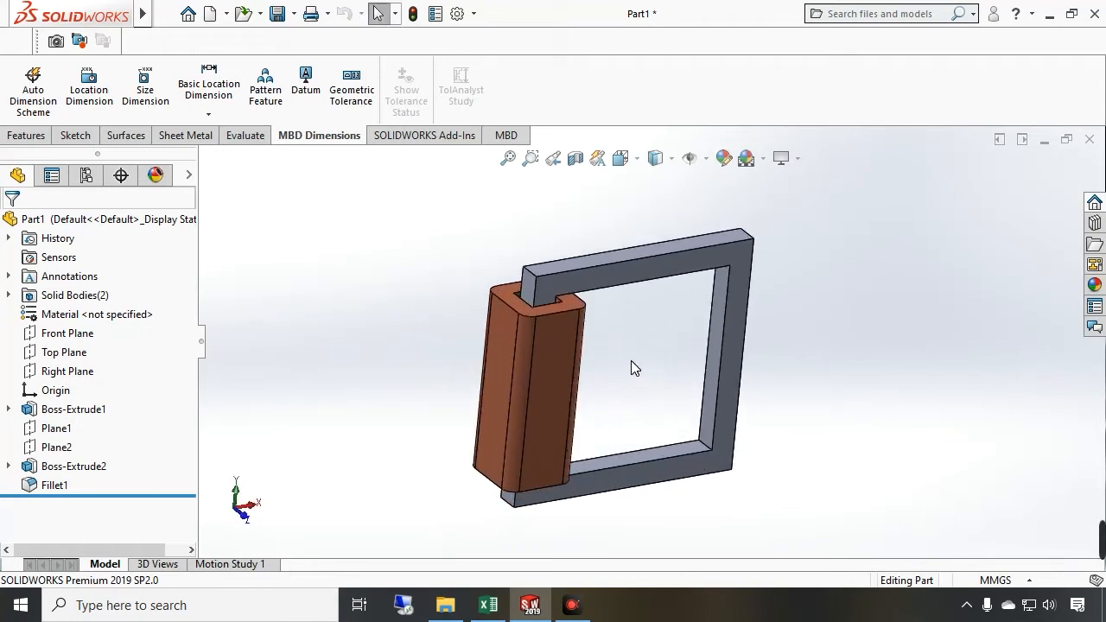
left_click_drag(646, 432, 622, 386)
key("Escape")
scroll(619, 366, "up", 1)
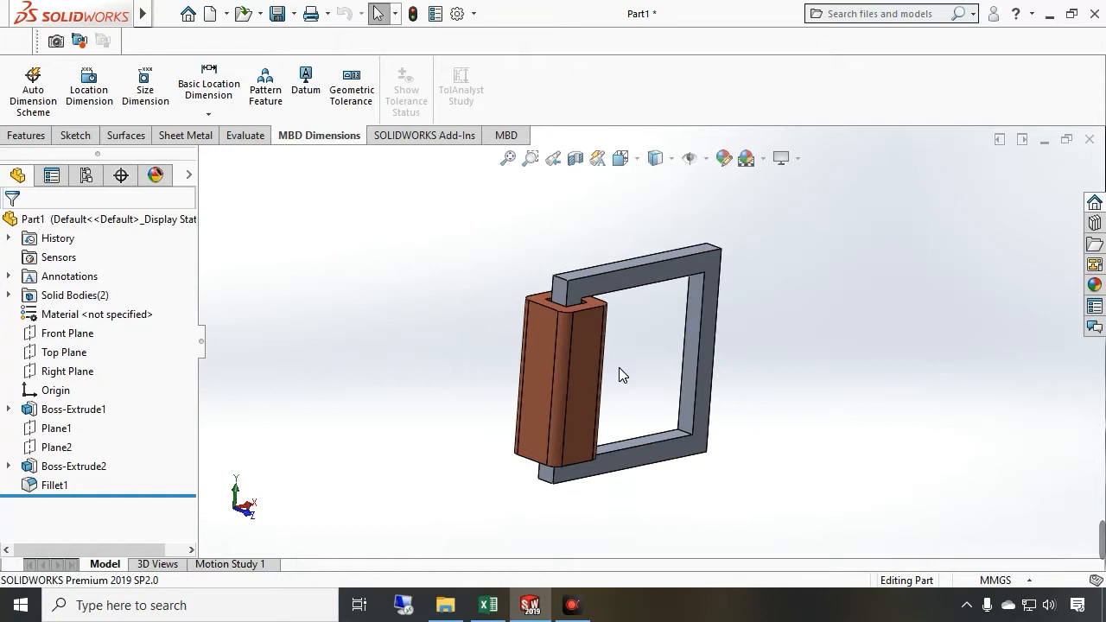
scroll(633, 354, "down", 1)
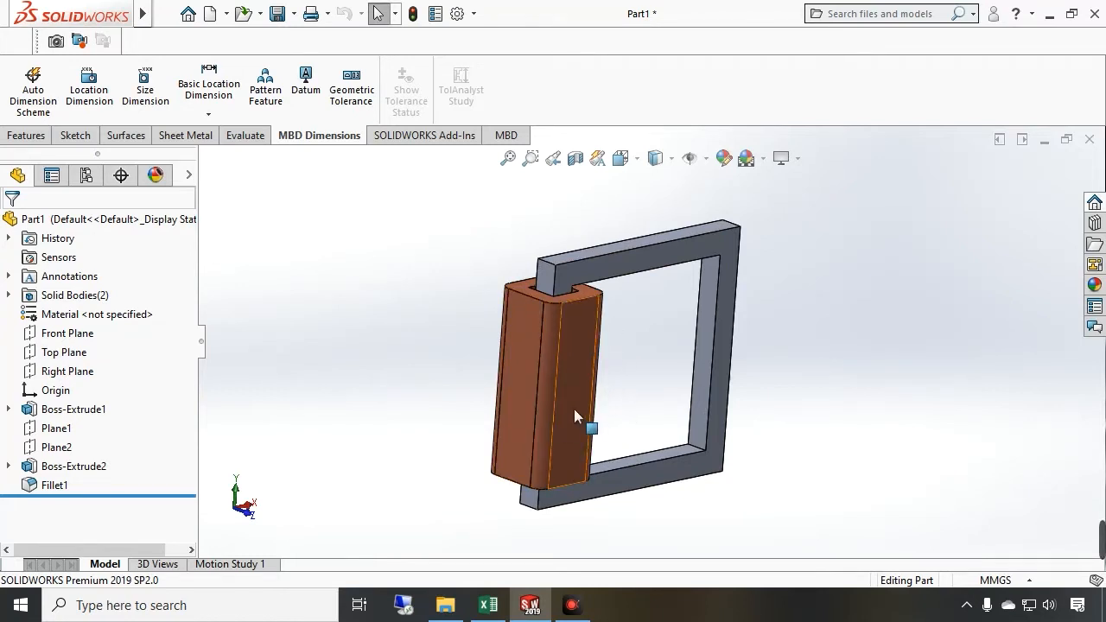
double_click(718, 246)
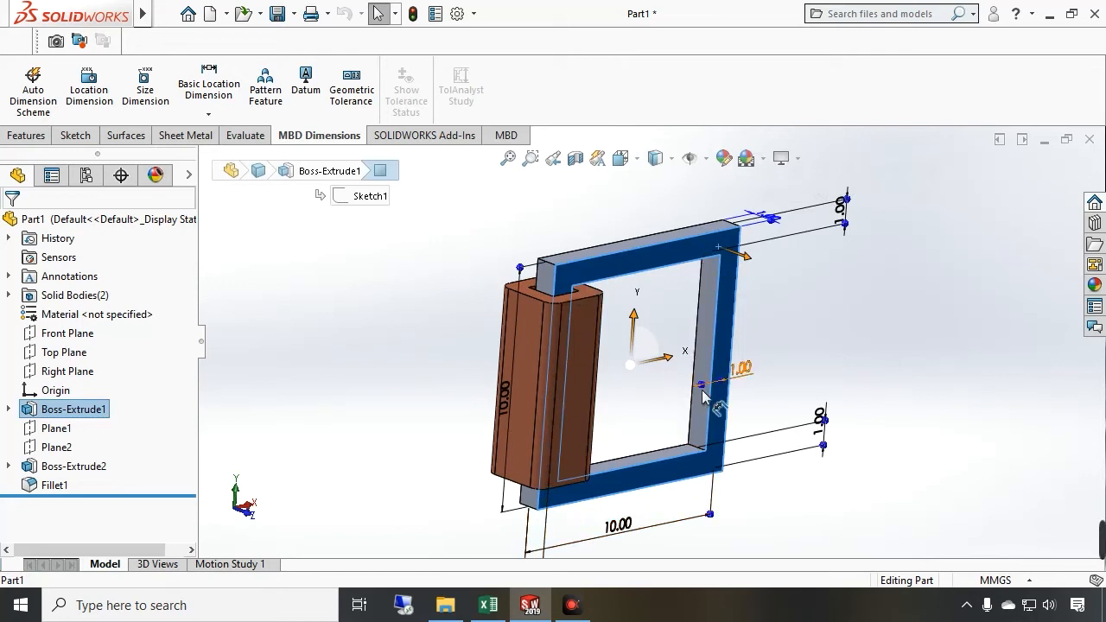
left_click_drag(658, 422, 633, 443)
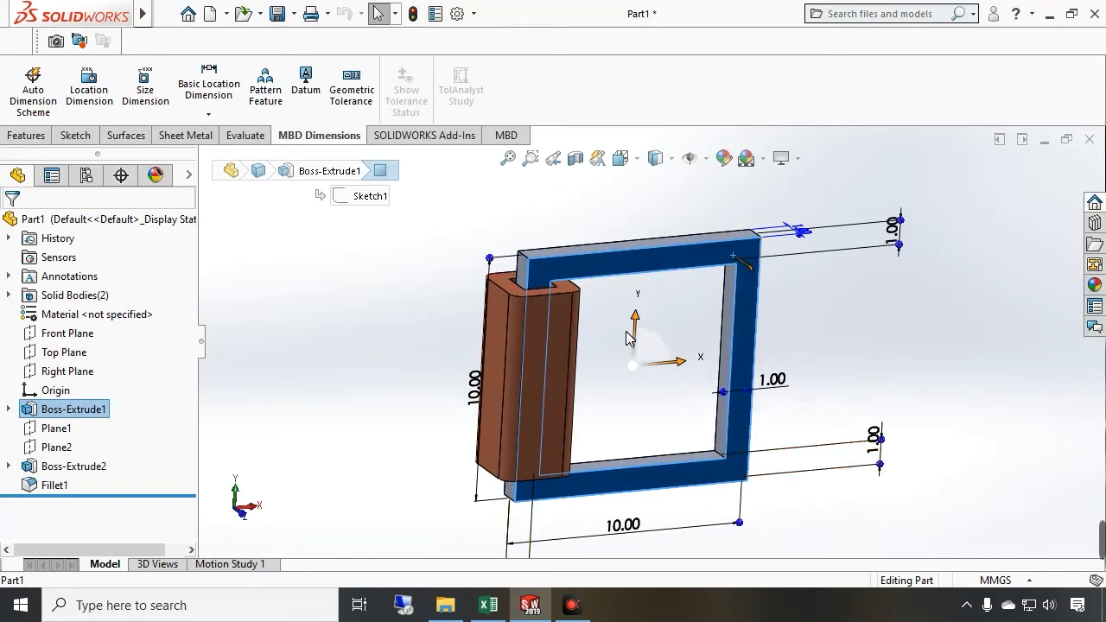
scroll(635, 399, "down", 1)
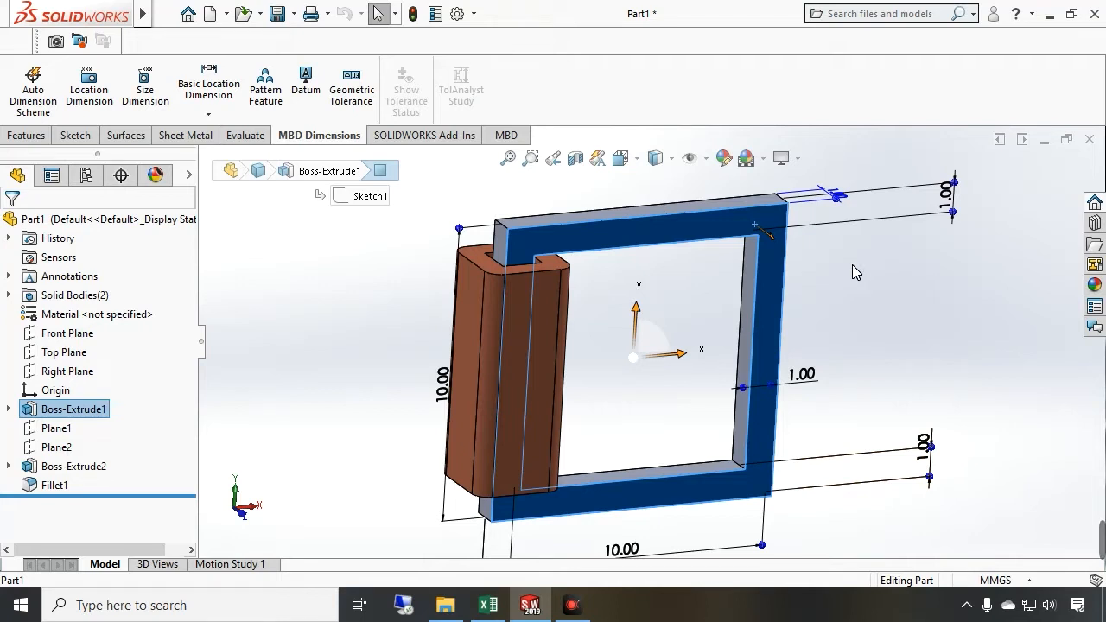
scroll(849, 275, "down", 1)
scroll(823, 335, "up", 2)
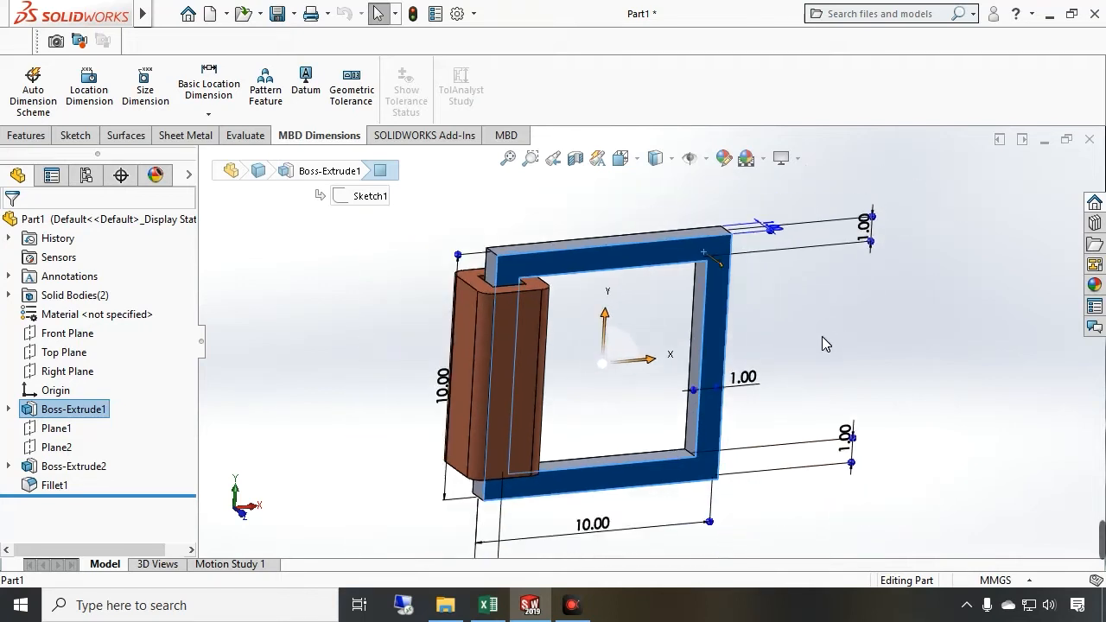
left_click_drag(657, 382, 595, 355)
left_click(409, 361)
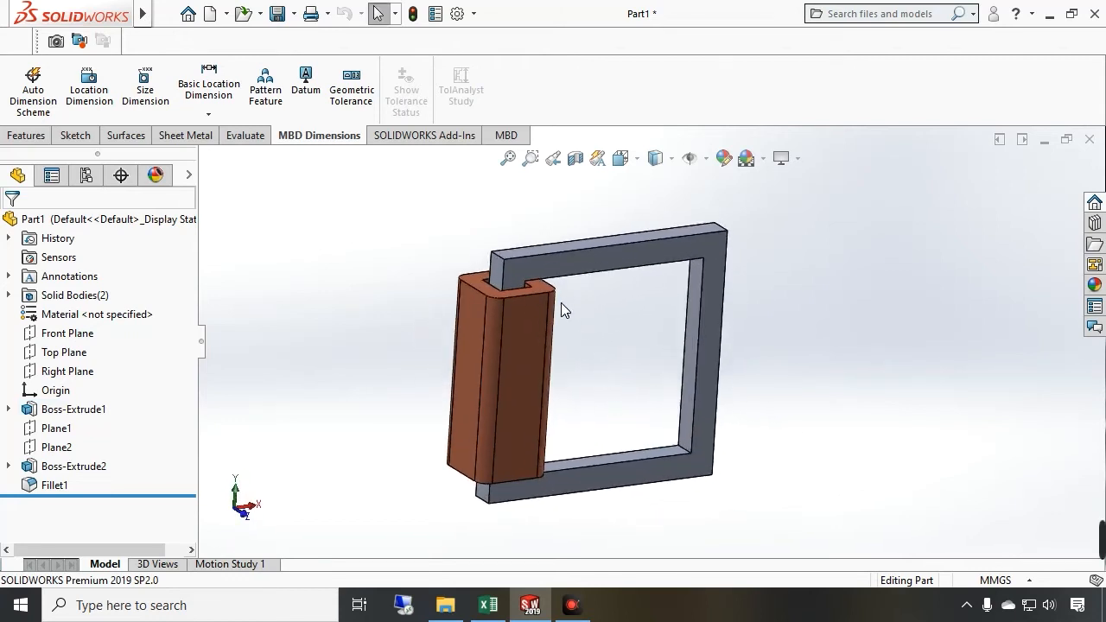
Preview a zonal section view through the core and coil, then cancel it
left_click(574, 158)
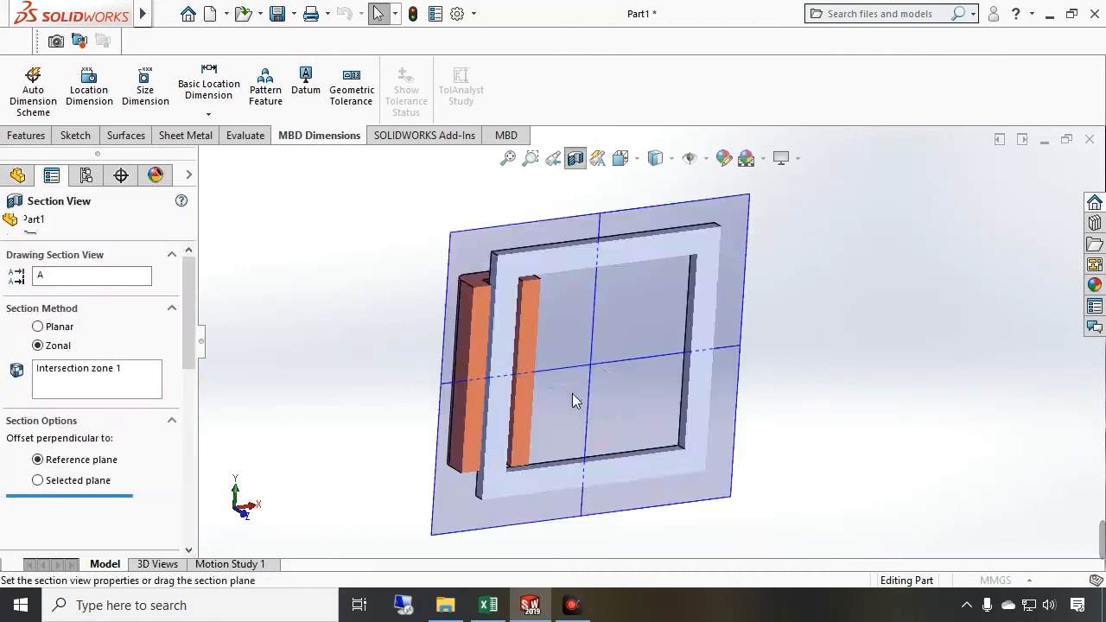
scroll(491, 386, "down", 1)
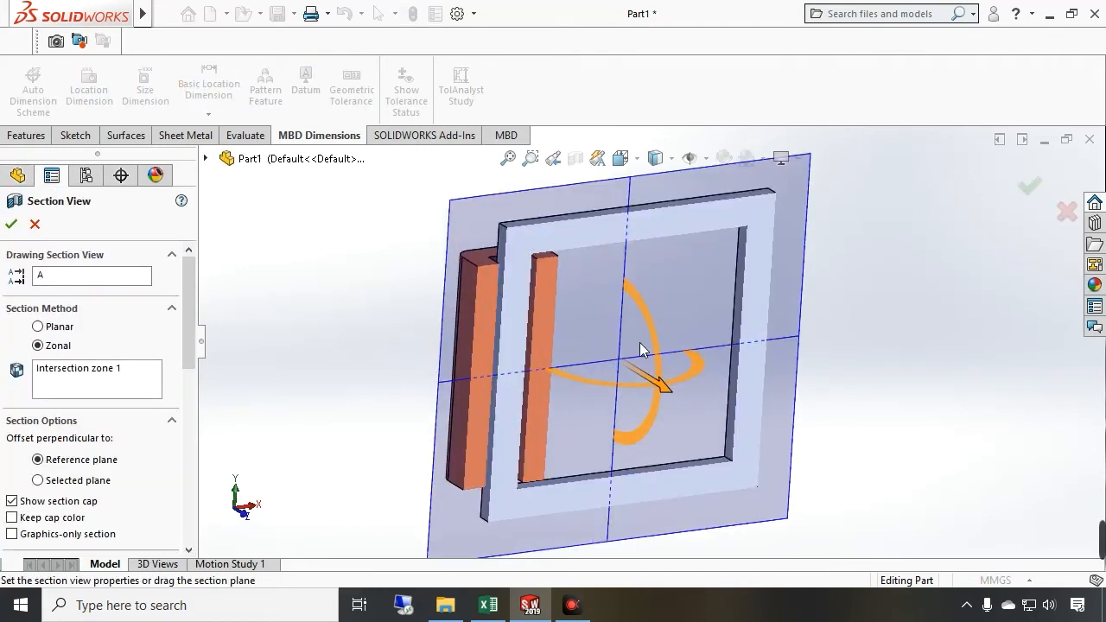
left_click_drag(723, 323, 738, 346)
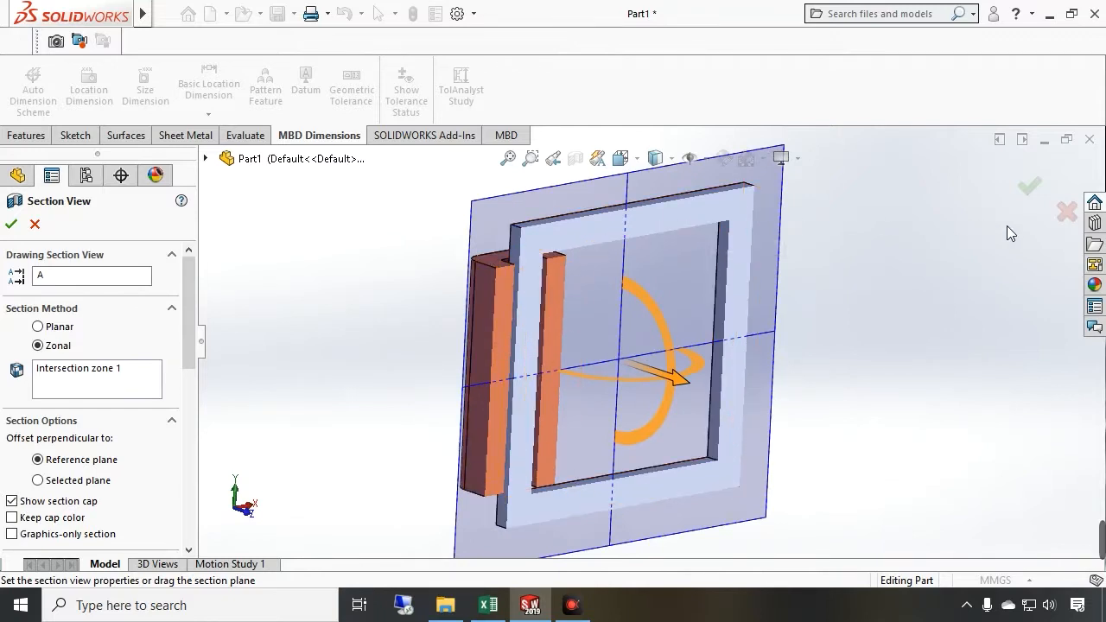
left_click(1068, 213)
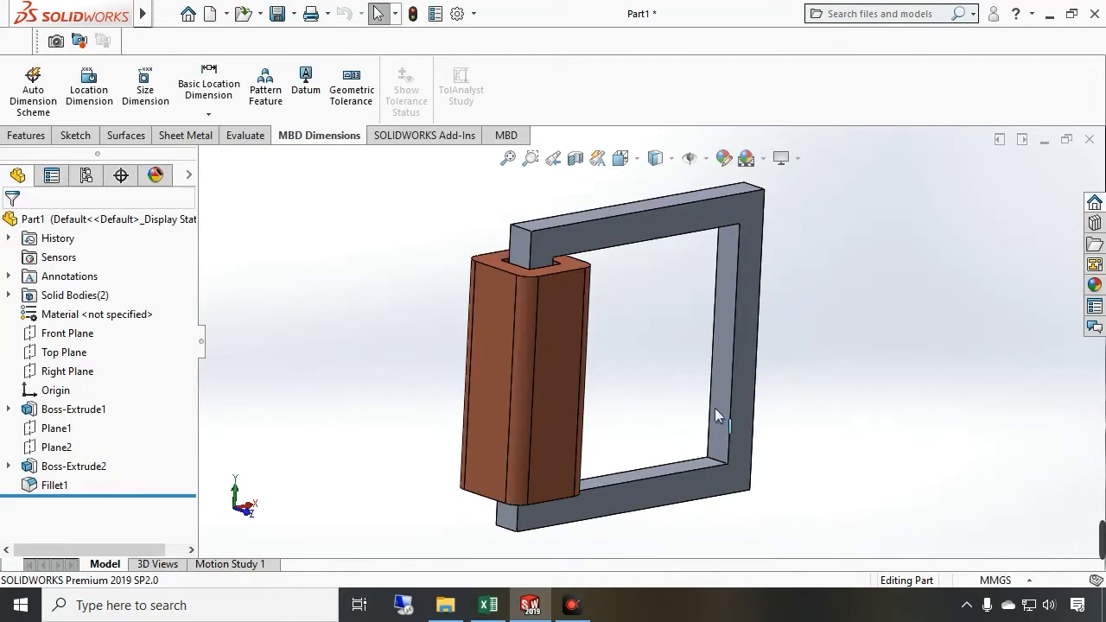
Switch to FEMM by launching it from Windows search and maximise its window
left_click(740, 361)
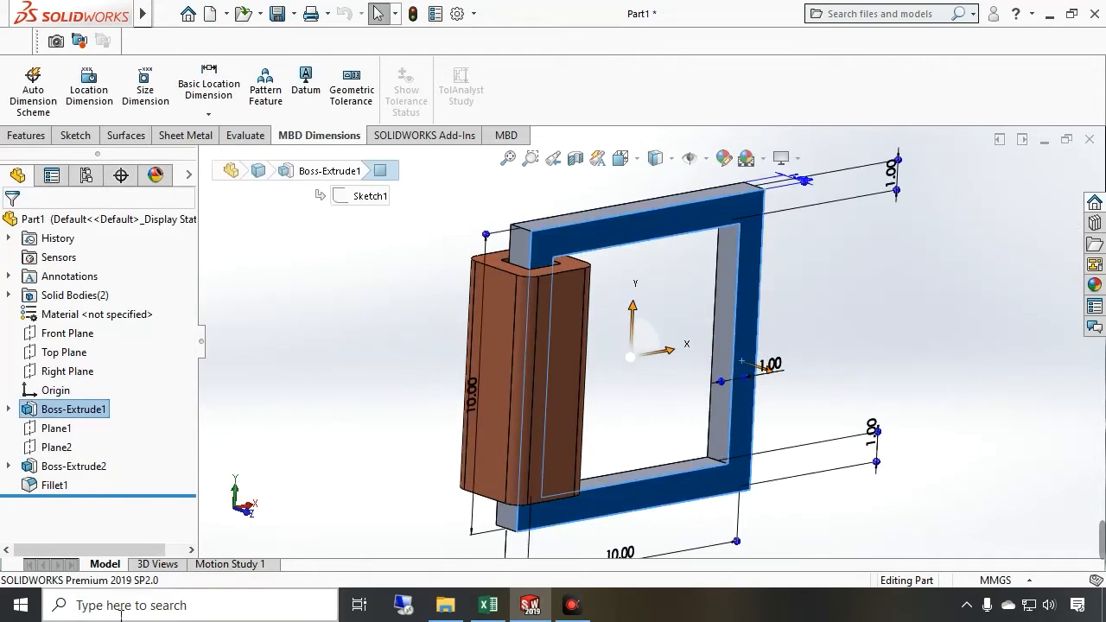
left_click(143, 604)
type("femm")
key("Return")
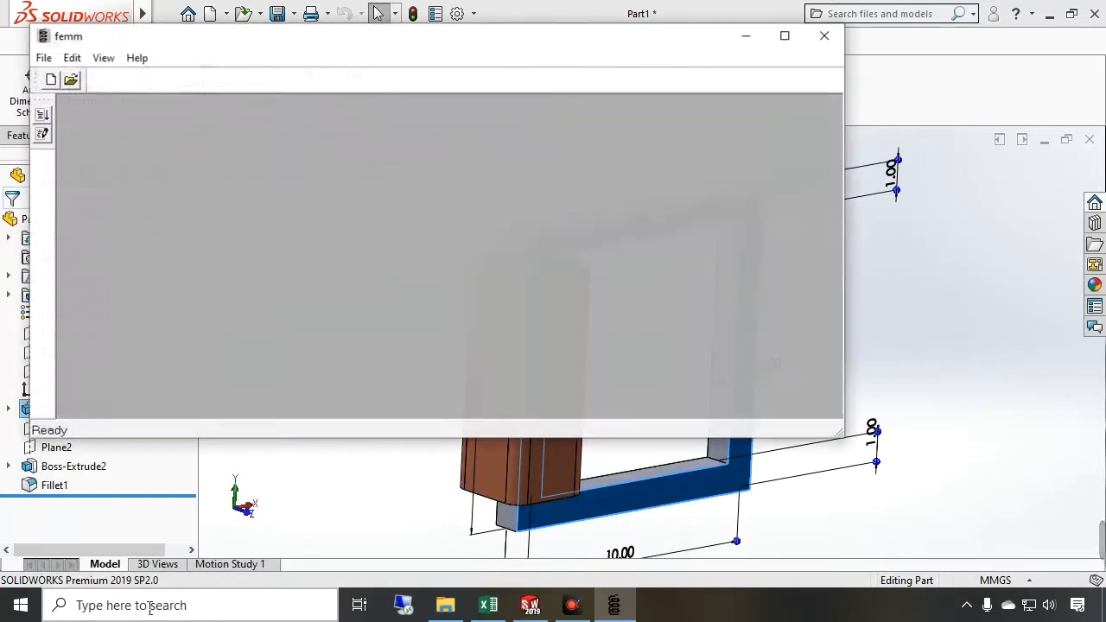
left_click(784, 35)
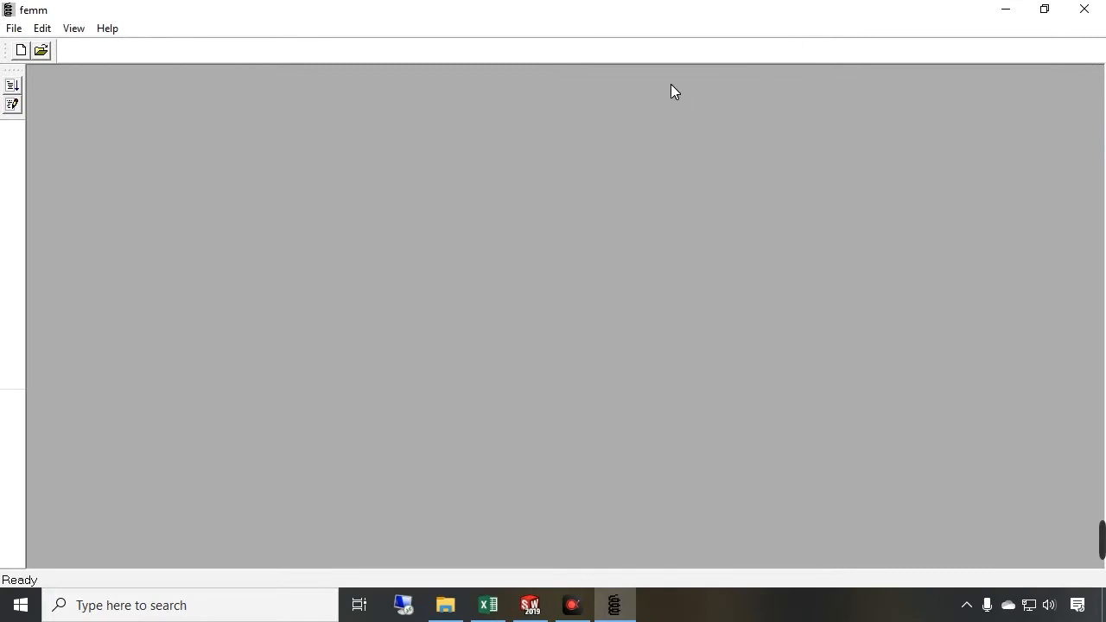
Create a new Magnetics Problem document
left_click(21, 51)
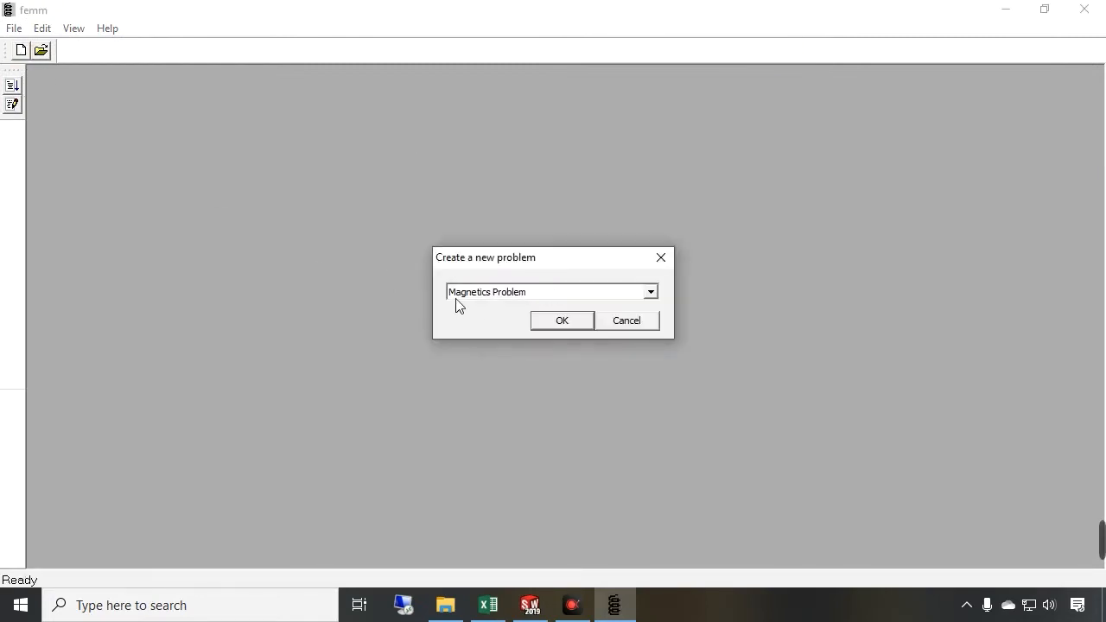
left_click(558, 321)
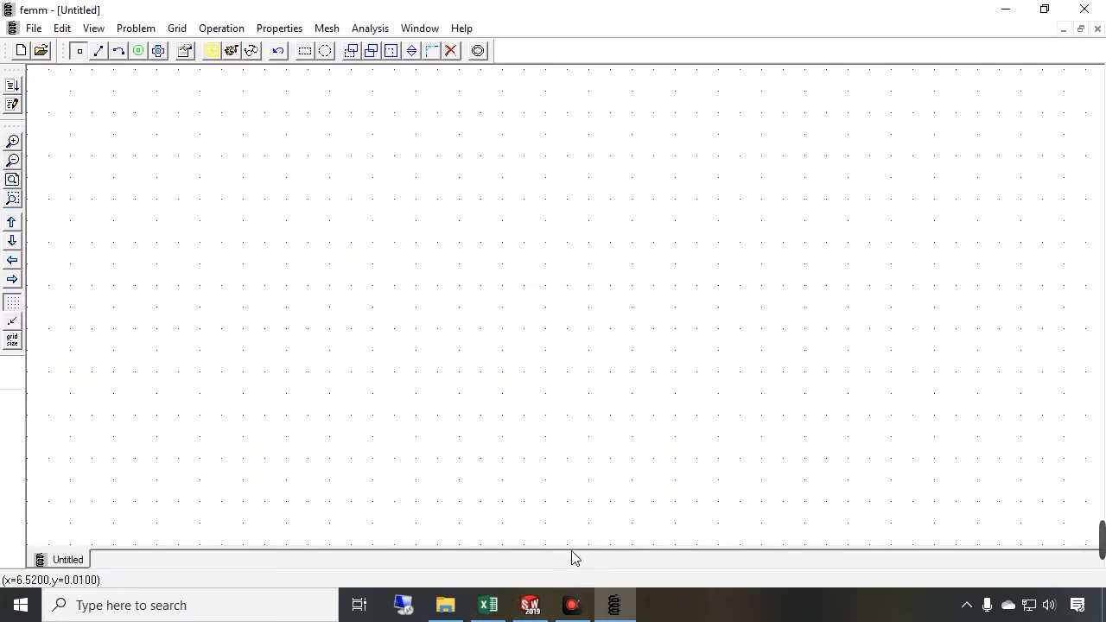
Return to SolidWorks and view the core's dimensions in the front orientation
mouse_move(492, 604)
left_click(530, 604)
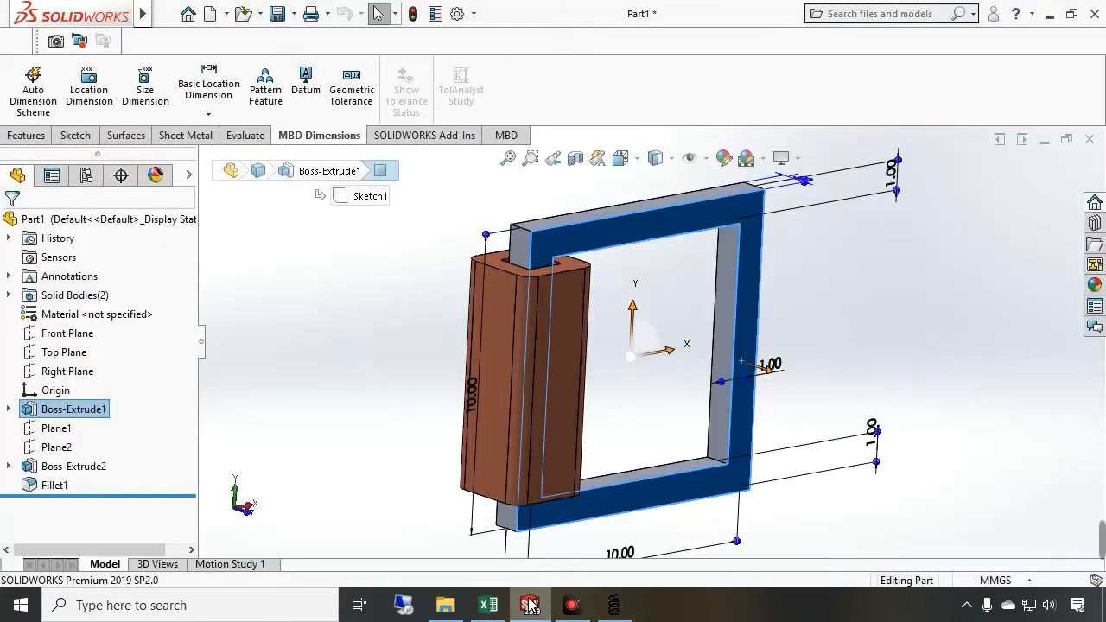
left_click(250, 522)
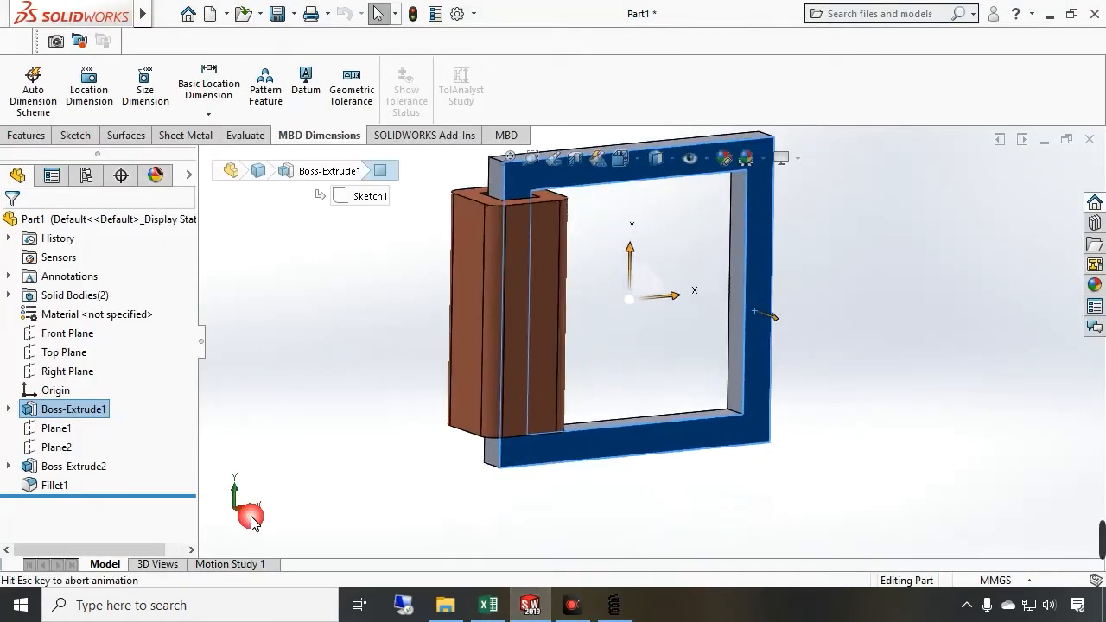
left_click(508, 159)
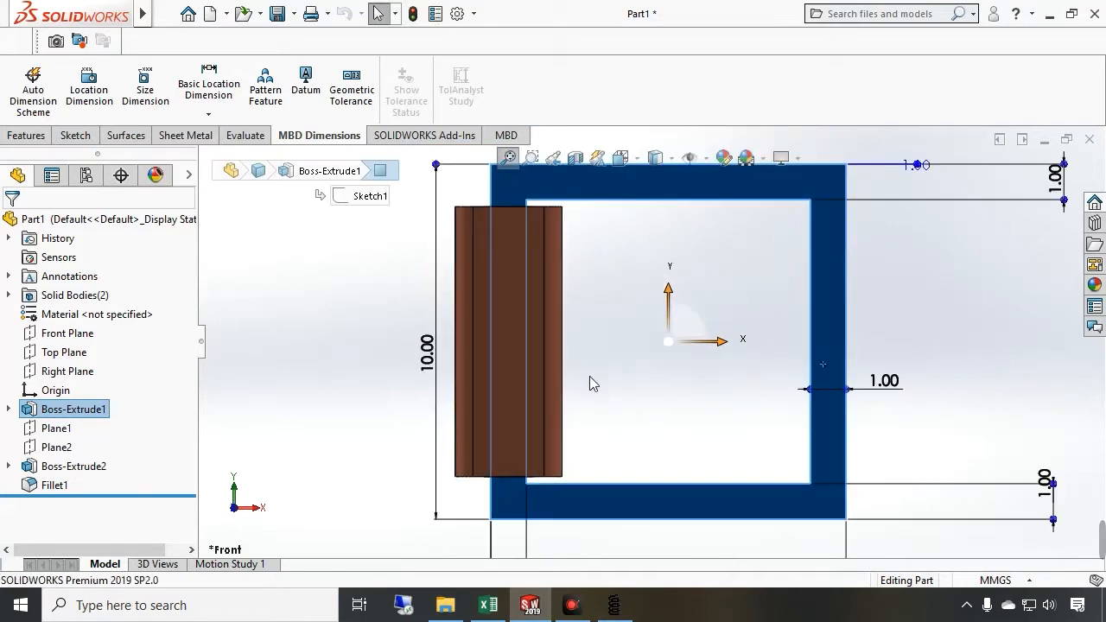
scroll(676, 369, "down", 3)
scroll(675, 369, "up", 3)
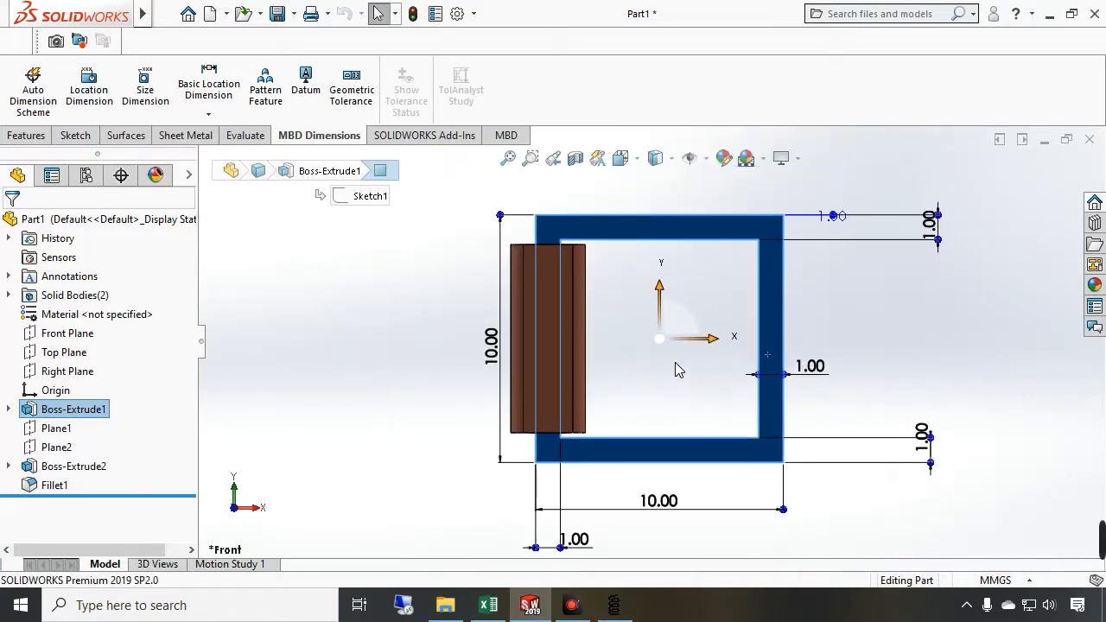
left_click_drag(664, 508, 662, 493)
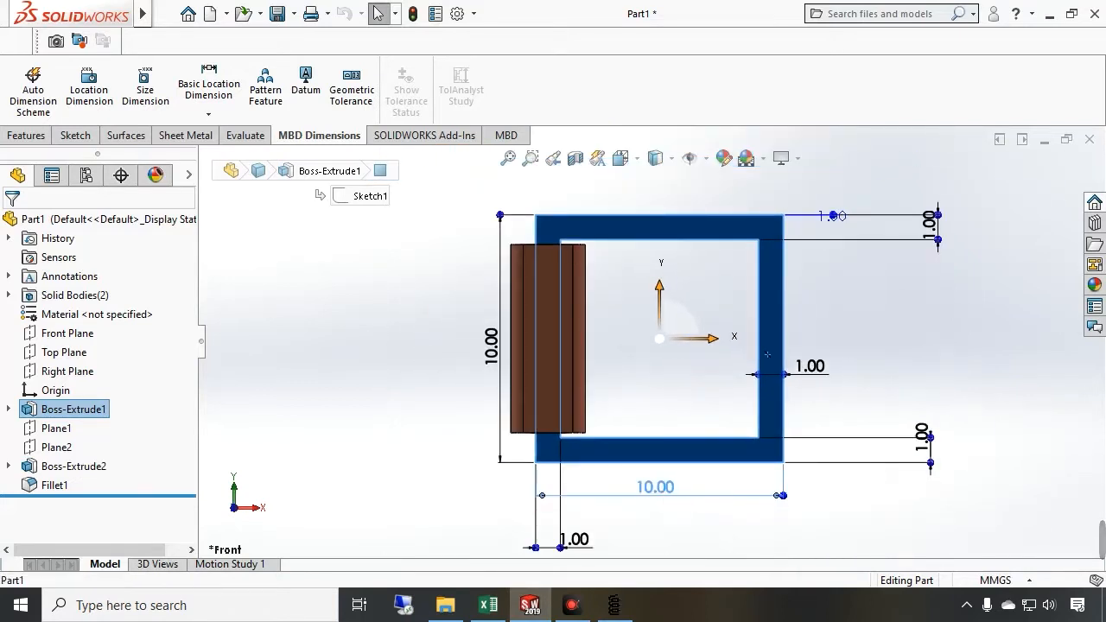
Reposition the core's dimension labels so every value is readable
mouse_move(577, 541)
left_mouse_down()
mouse_move(587, 505)
mouse_move(473, 482)
left_mouse_up()
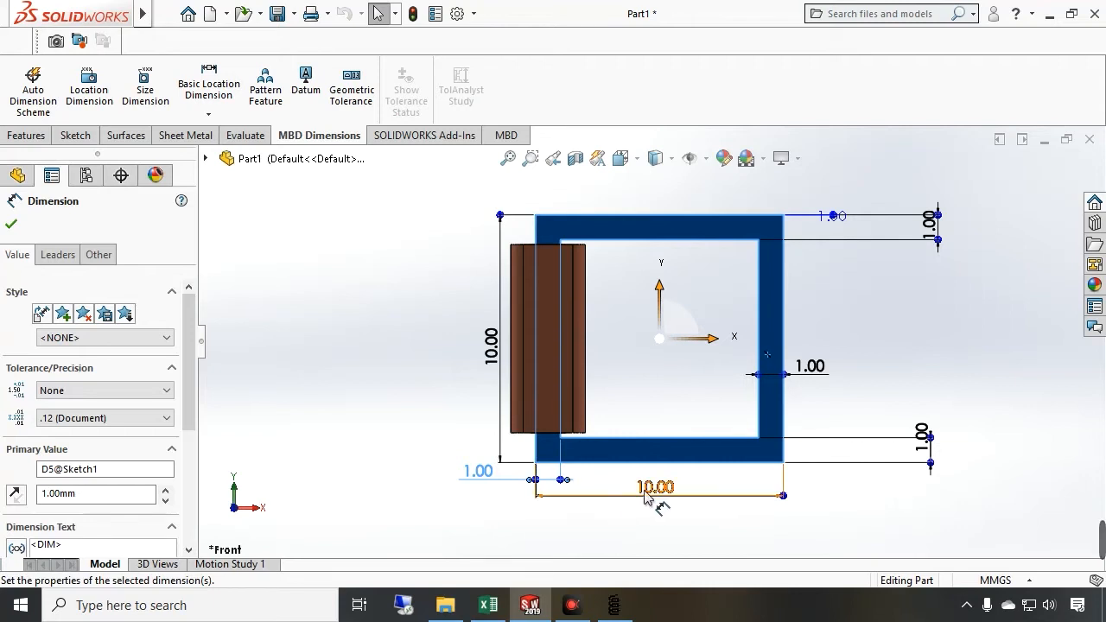
scroll(657, 479, "down", 3)
scroll(661, 456, "up", 1)
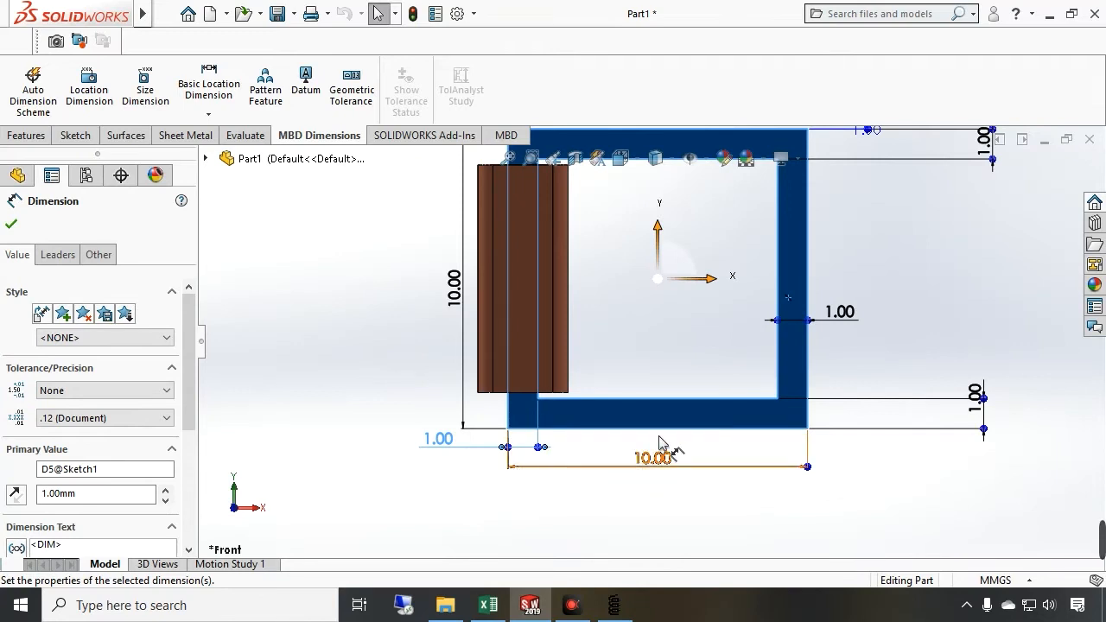
scroll(724, 327, "down", 1)
scroll(724, 326, "up", 2)
left_click_drag(830, 345, 821, 394)
left_click_drag(771, 323, 774, 451)
left_click_drag(598, 448, 665, 384)
Switch to FEMM and set the problem's length units to Centimeters in the problem definition
left_click(614, 605)
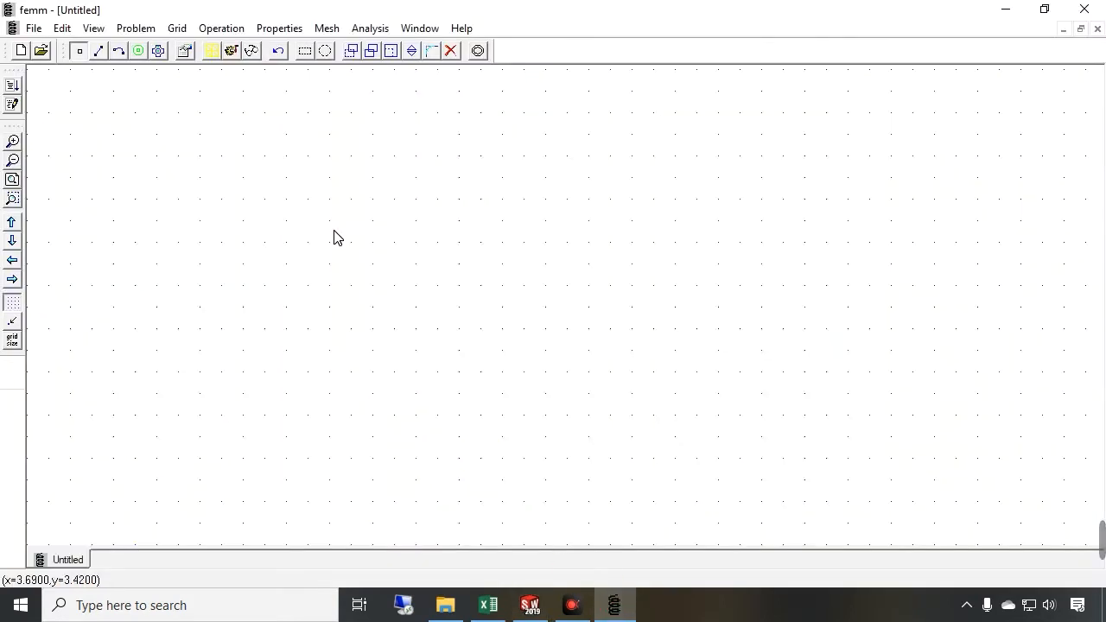
left_click(279, 28)
key("Escape")
left_click(143, 28)
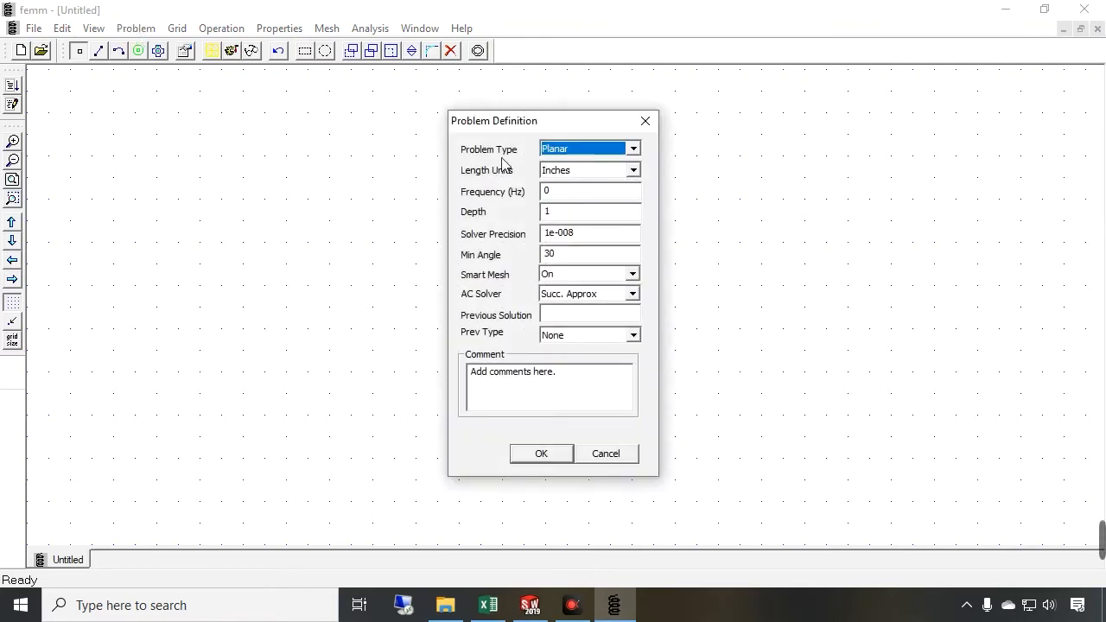
left_click(586, 171)
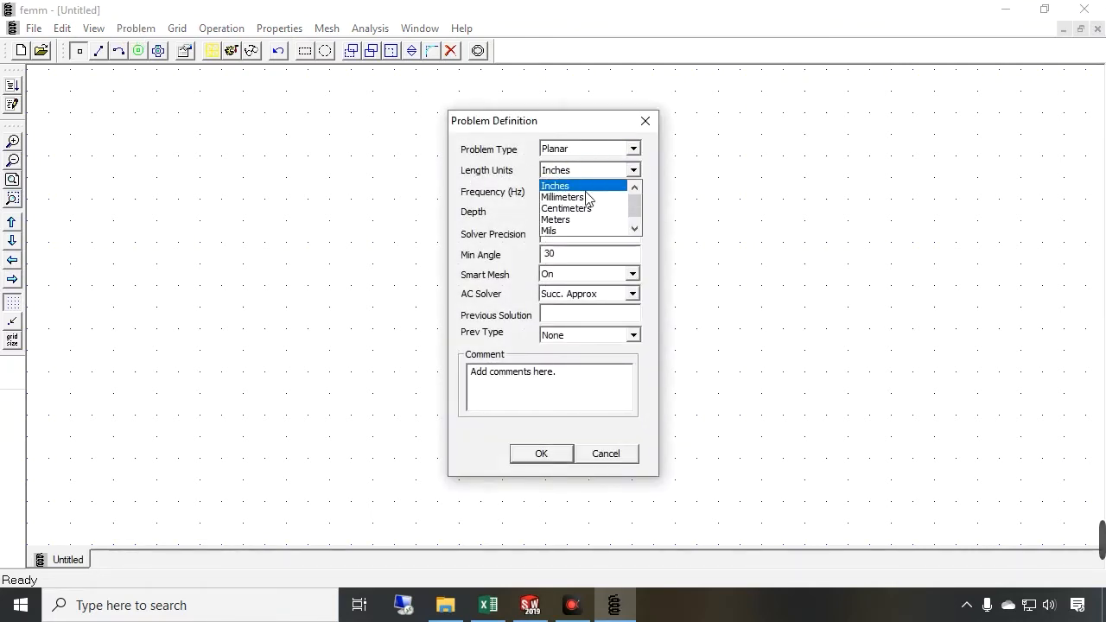
left_click(579, 209)
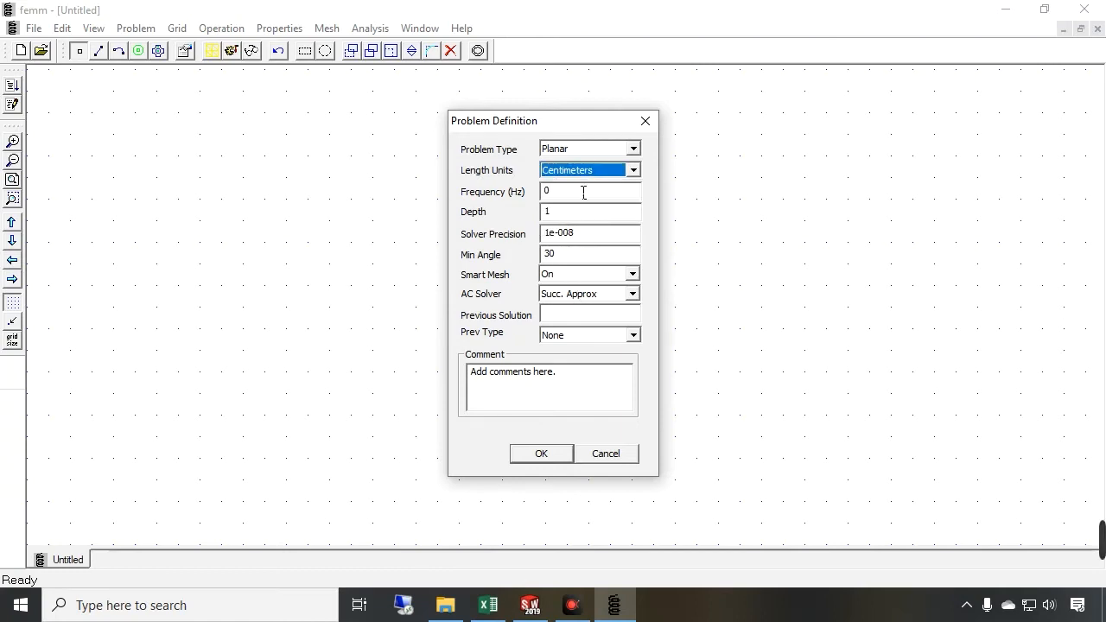
left_click(532, 458)
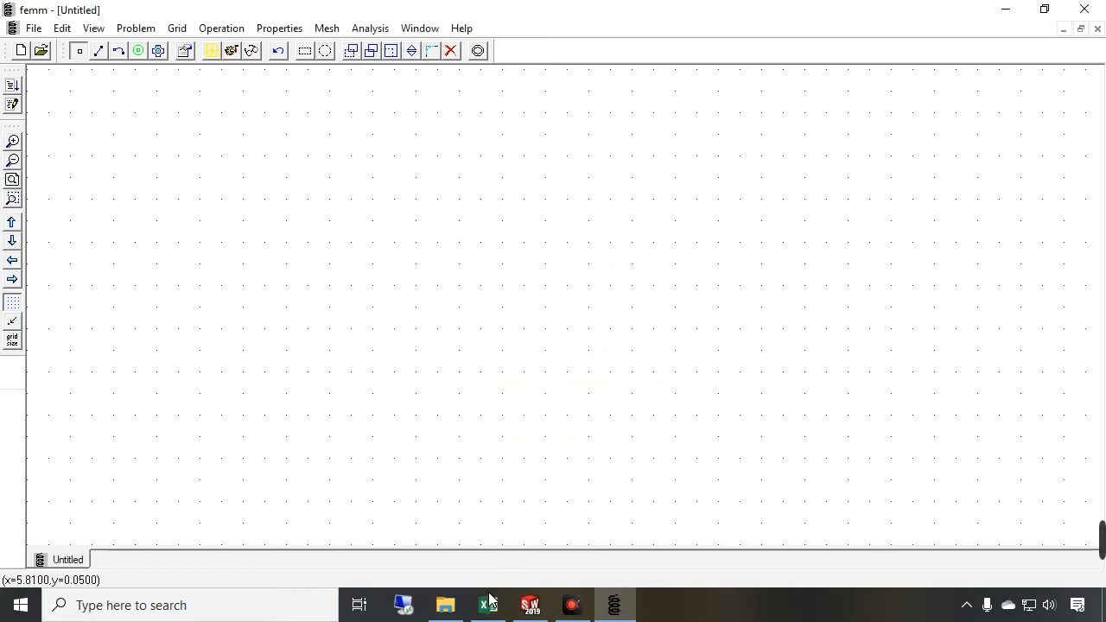
Add a node at coordinates x 0, y 0 and zoom out the drawing
left_click(531, 598)
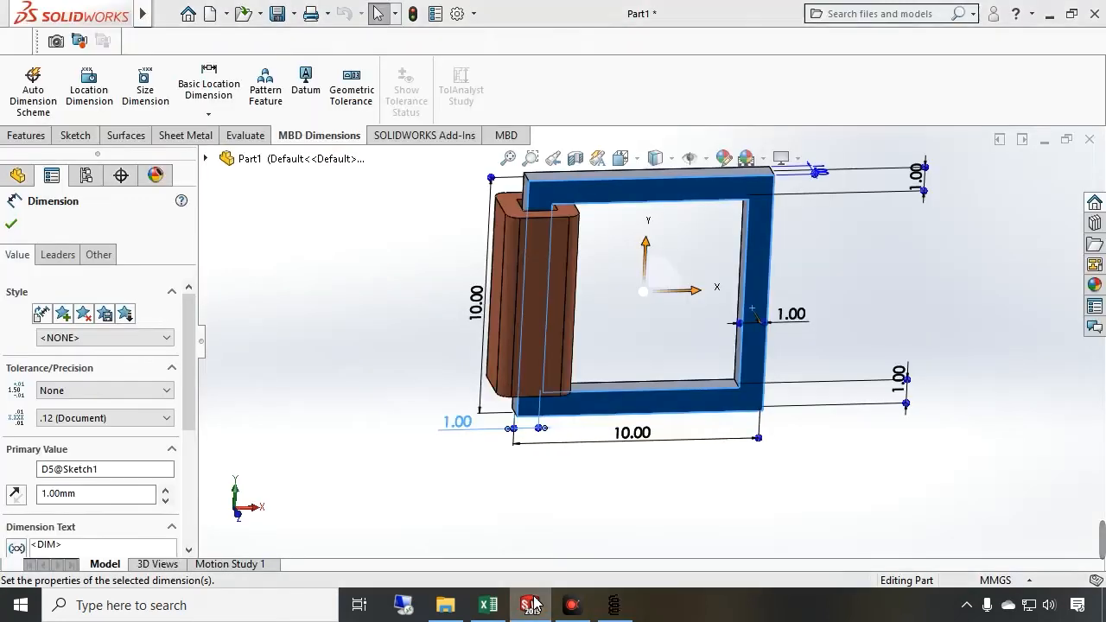
left_click(531, 605)
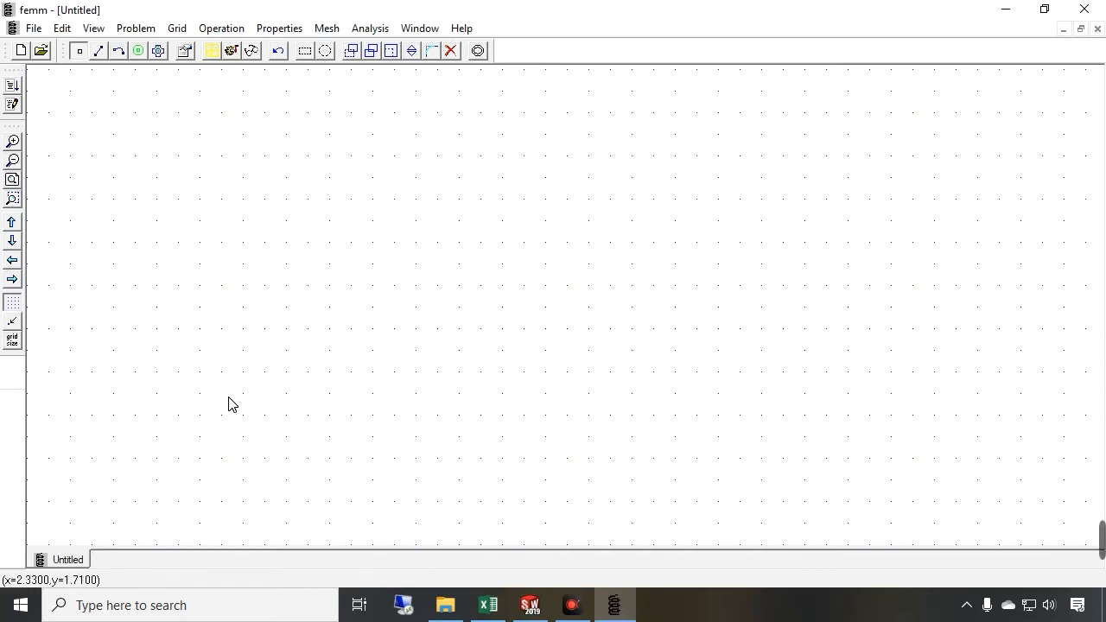
key("Tab")
type("0")
key("Tab")
type("0")
key("Tab")
key("Return")
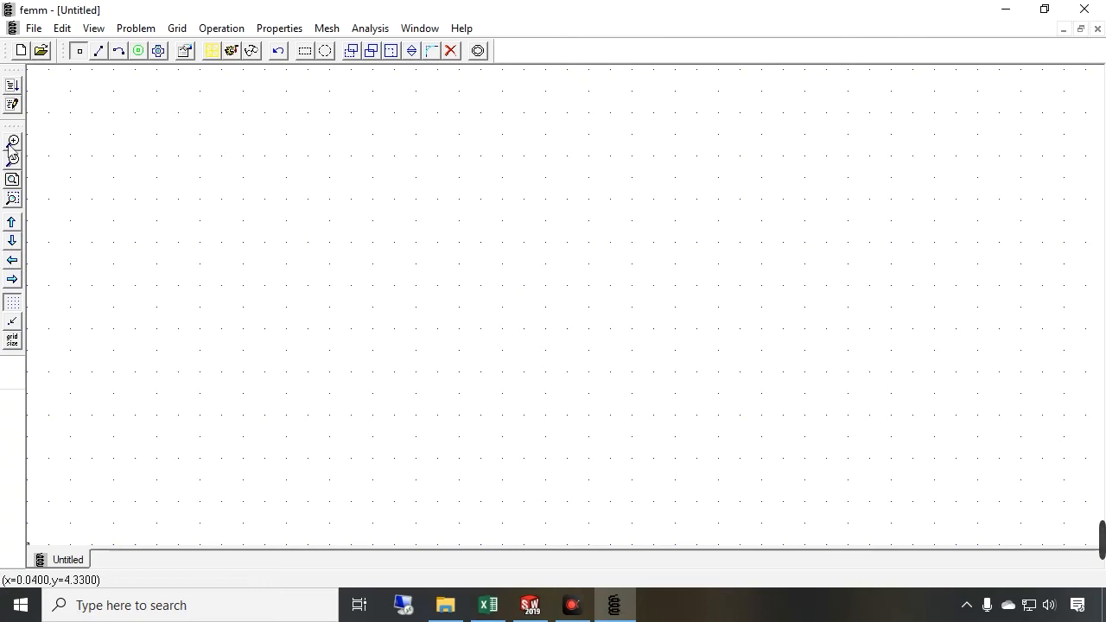
left_click(12, 162)
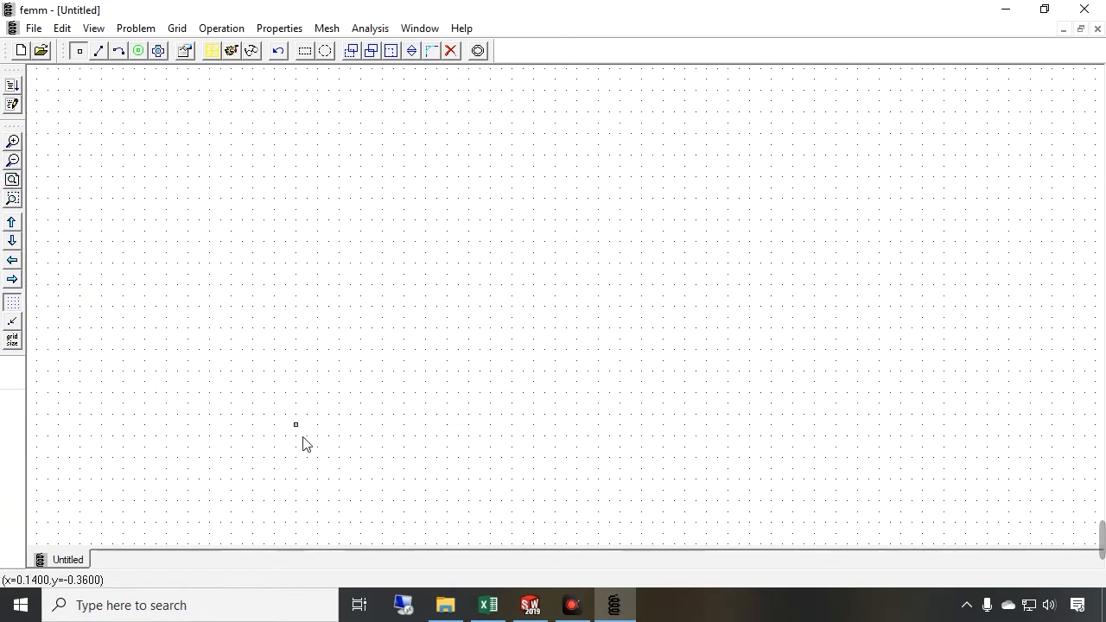
left_click(524, 607)
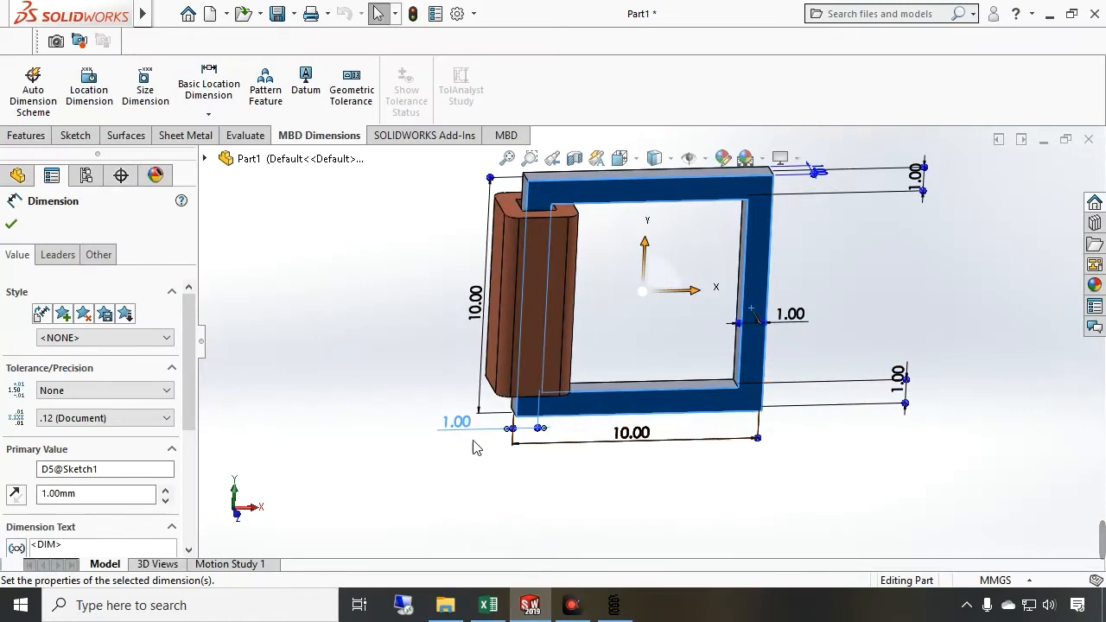
Set the SolidWorks model to the front orientation to read the core's dimensions
left_click(237, 514)
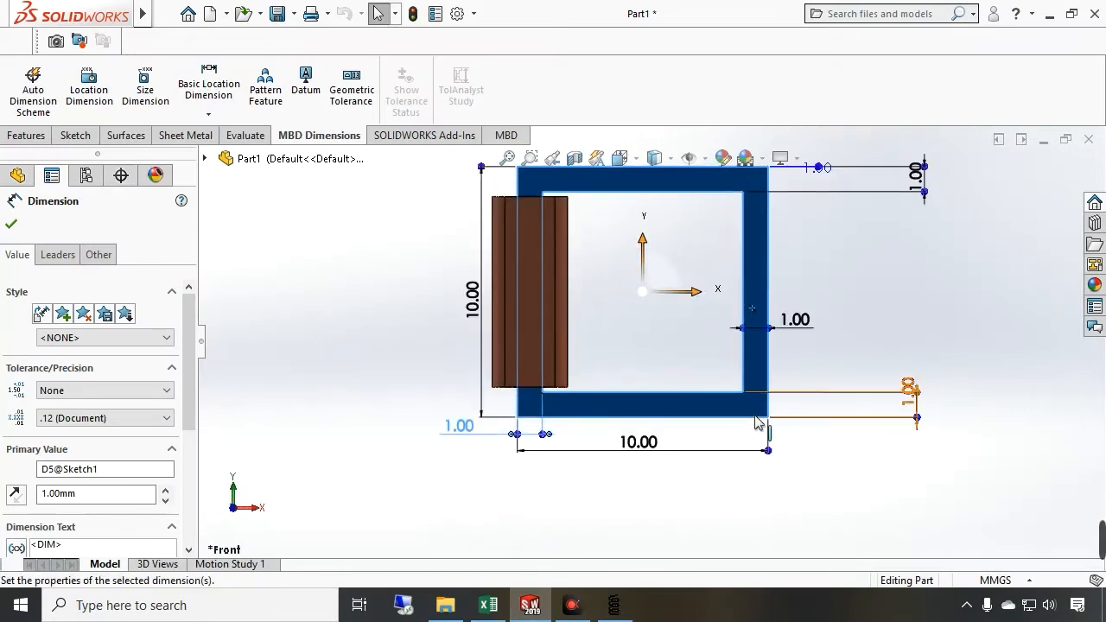
scroll(761, 424, "down", 3)
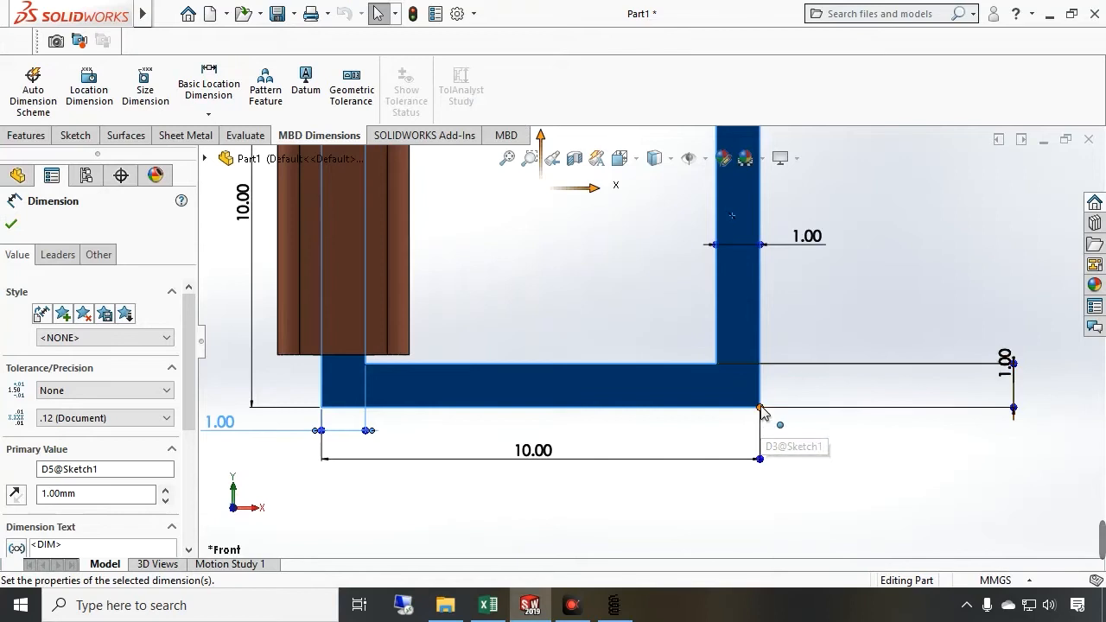
Switch to FEMM and add core outer corner nodes at x 10, y 0 and x 10, y 10
left_click(613, 605)
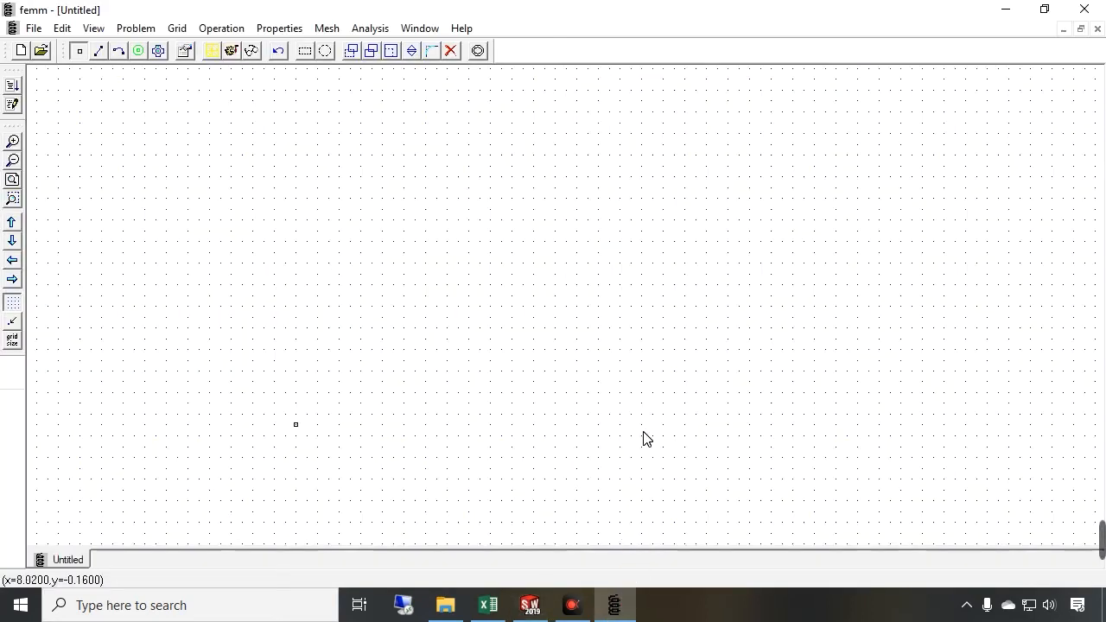
key("Tab")
type("10")
key("Tab")
type("0")
key("Return")
key("Tab")
type("1")
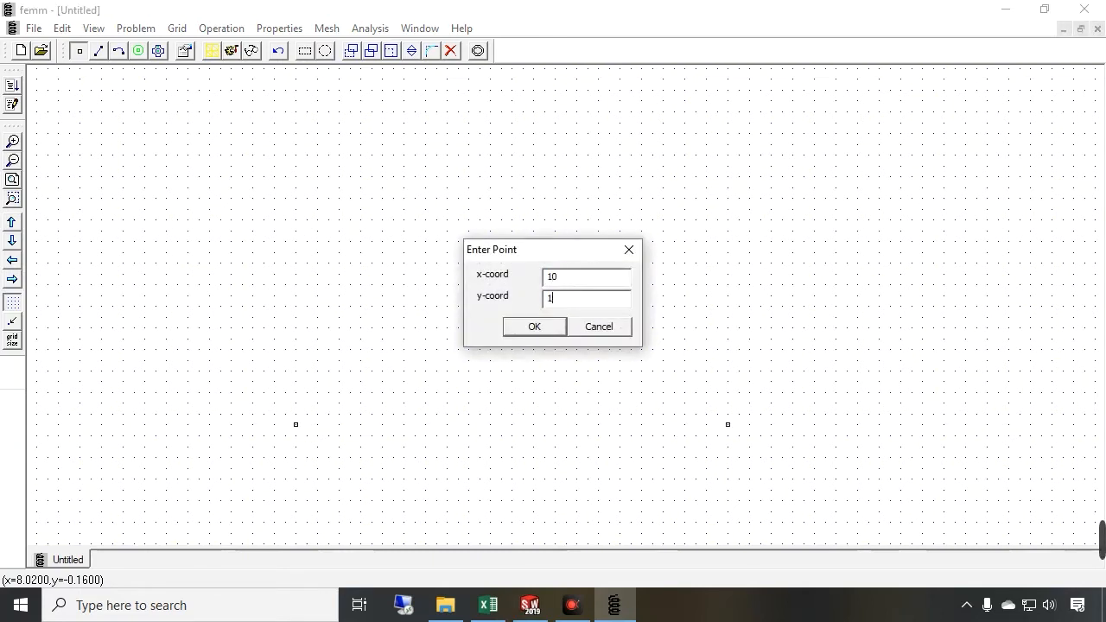
key("Return")
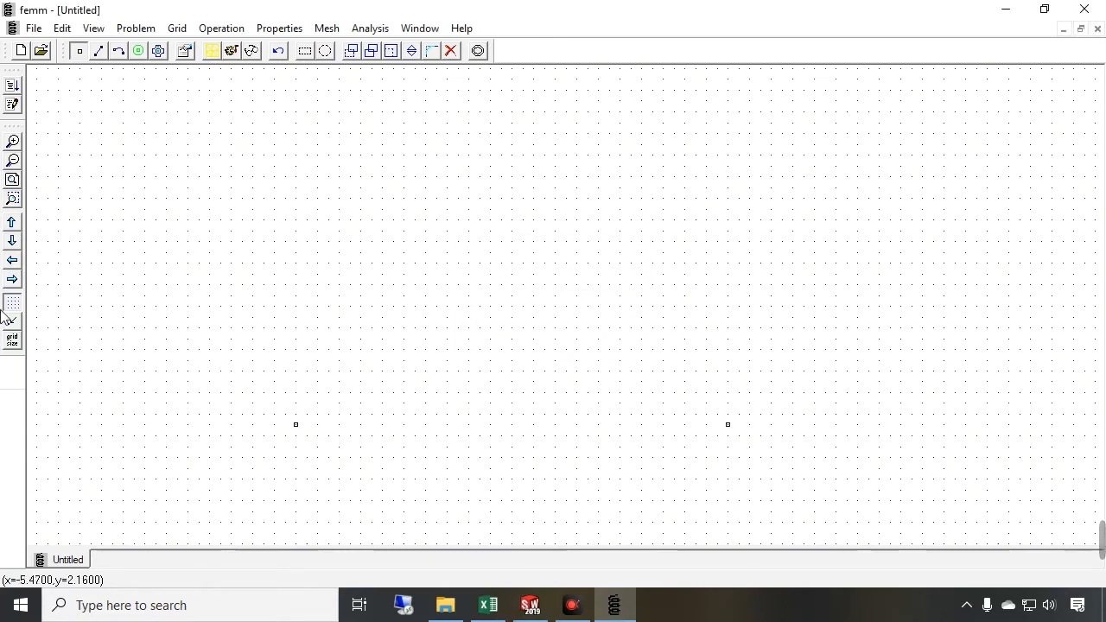
Add the remaining outer corner node at x 0, y 10
left_click(12, 160)
left_click(217, 207)
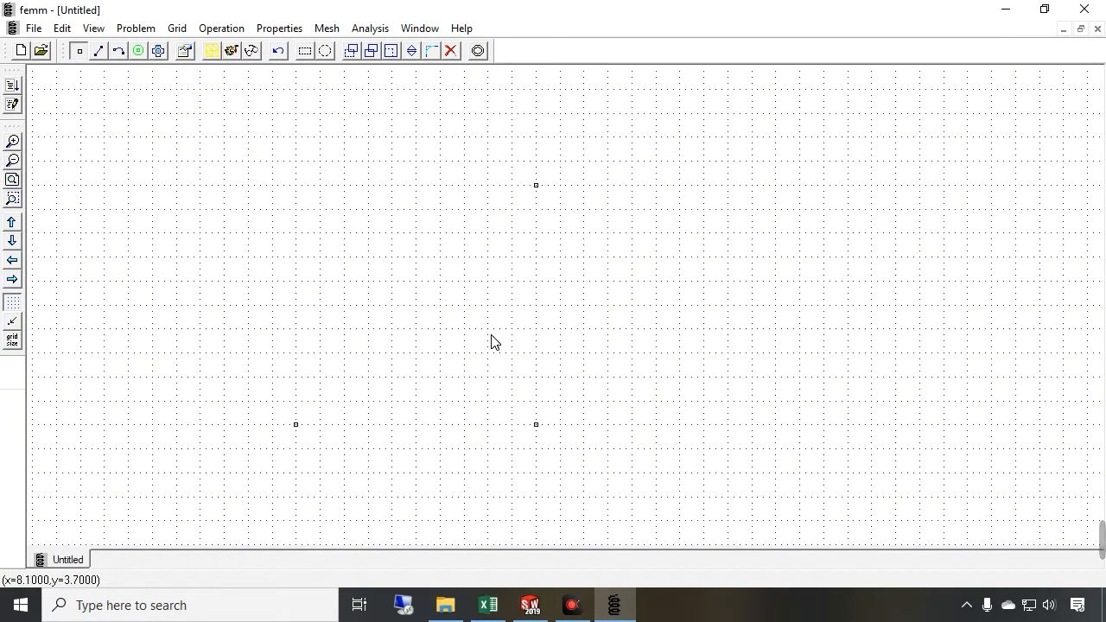
key("Tab")
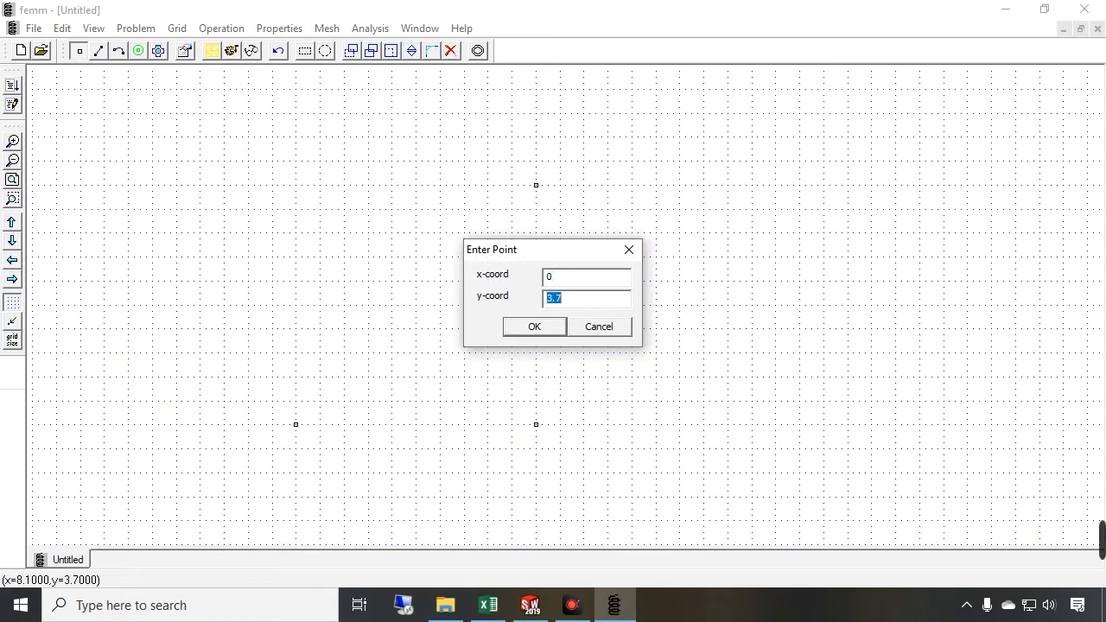
key("Return")
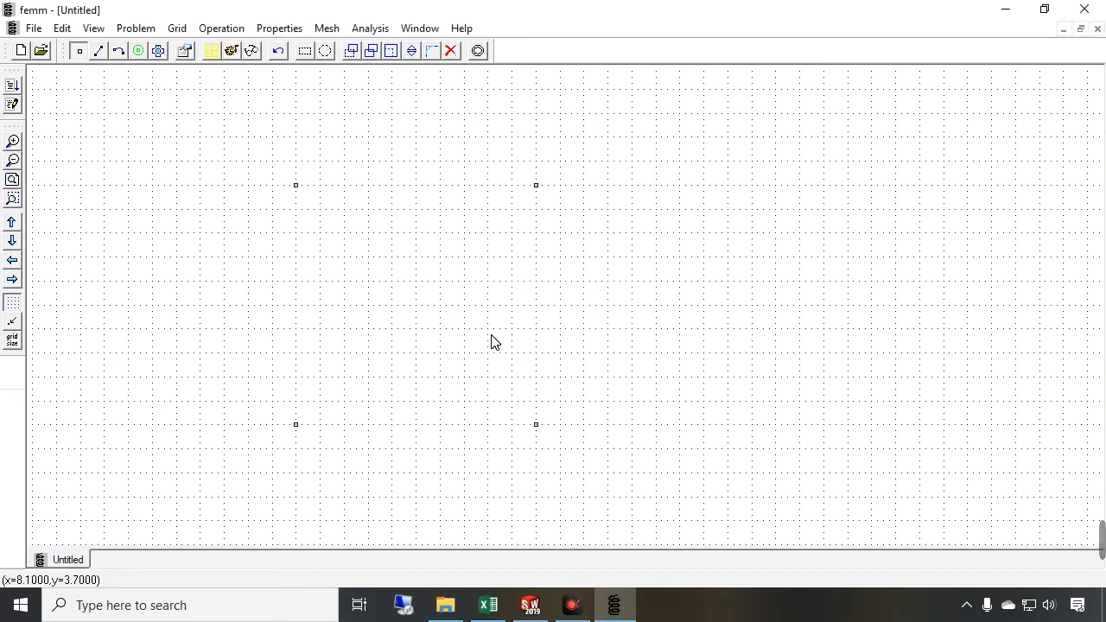
Return to SolidWorks and examine the core's edge lengths in the front view
left_click(533, 602)
scroll(593, 449, "up", 5)
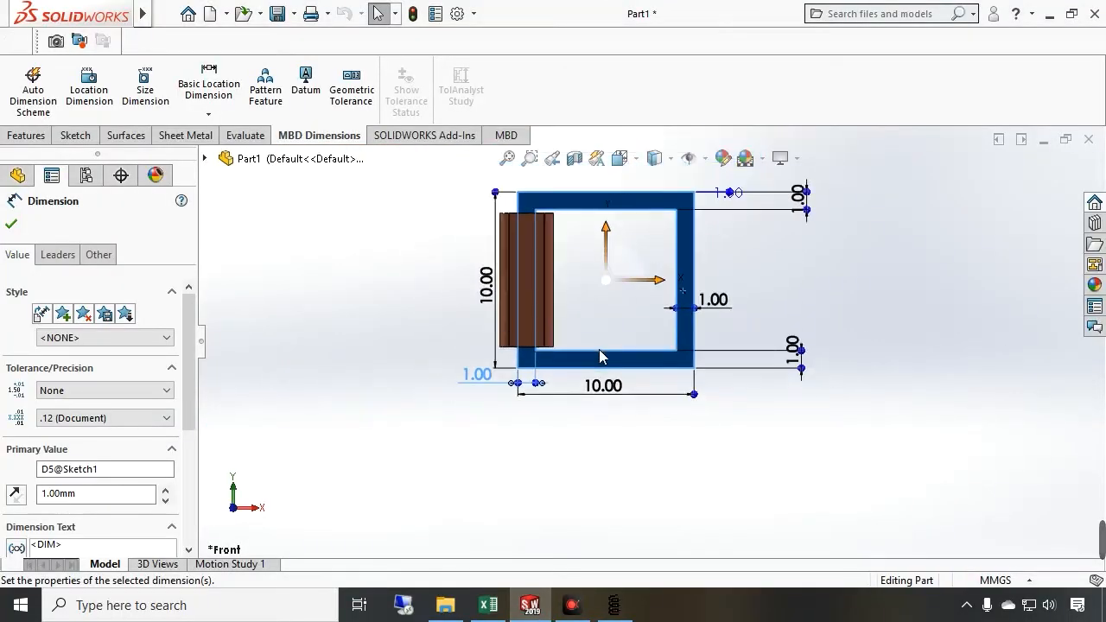
scroll(649, 118, "down", 1)
scroll(654, 247, "down", 1)
left_click(764, 262)
scroll(721, 276, "up", 1)
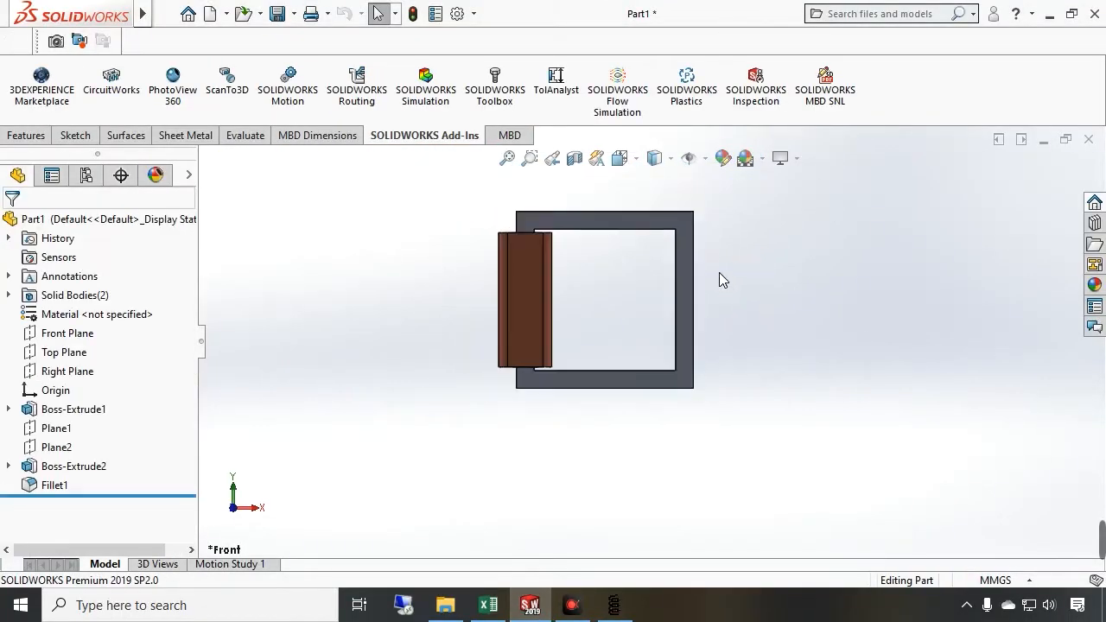
scroll(721, 276, "down", 2)
scroll(573, 339, "down", 1)
scroll(573, 339, "down", 1)
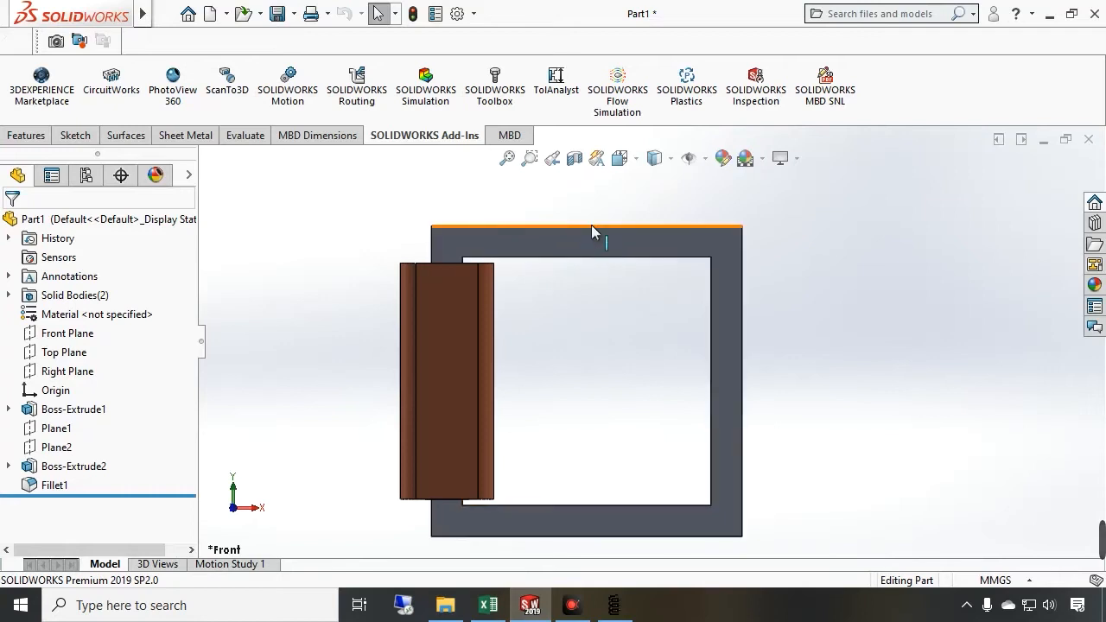
left_click(642, 241)
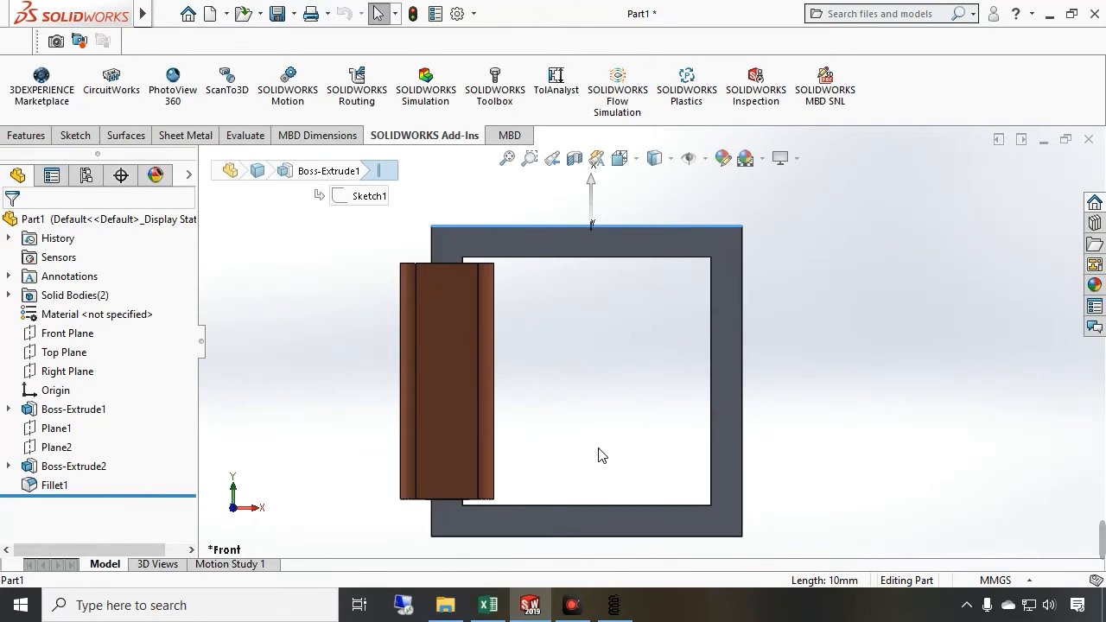
scroll(573, 510, "up", 1)
scroll(570, 436, "down", 2)
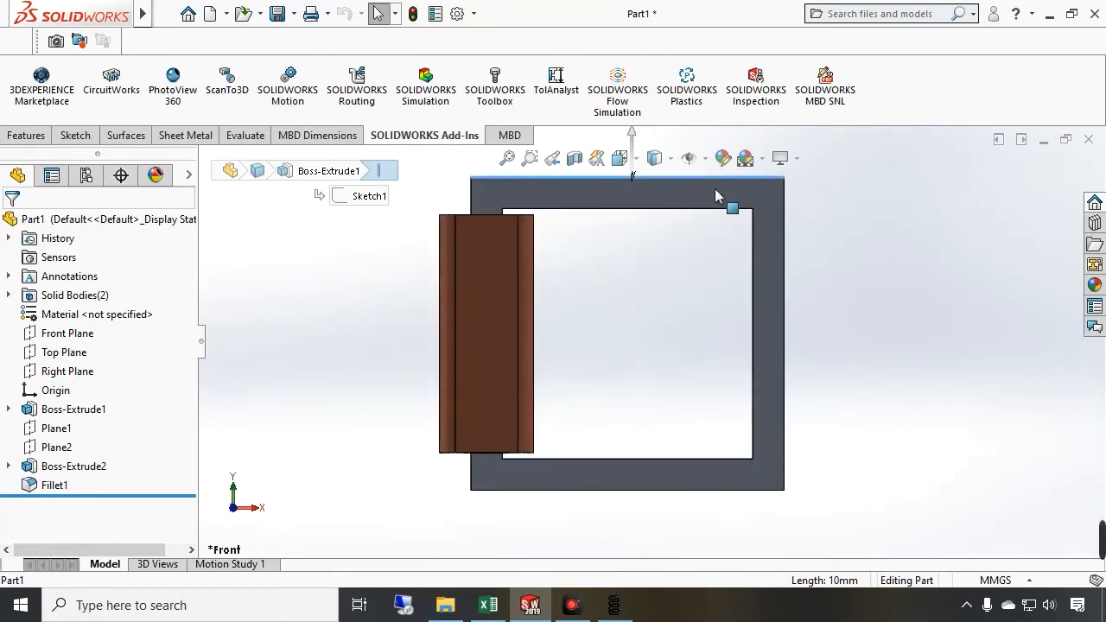
scroll(723, 198, "down", 1)
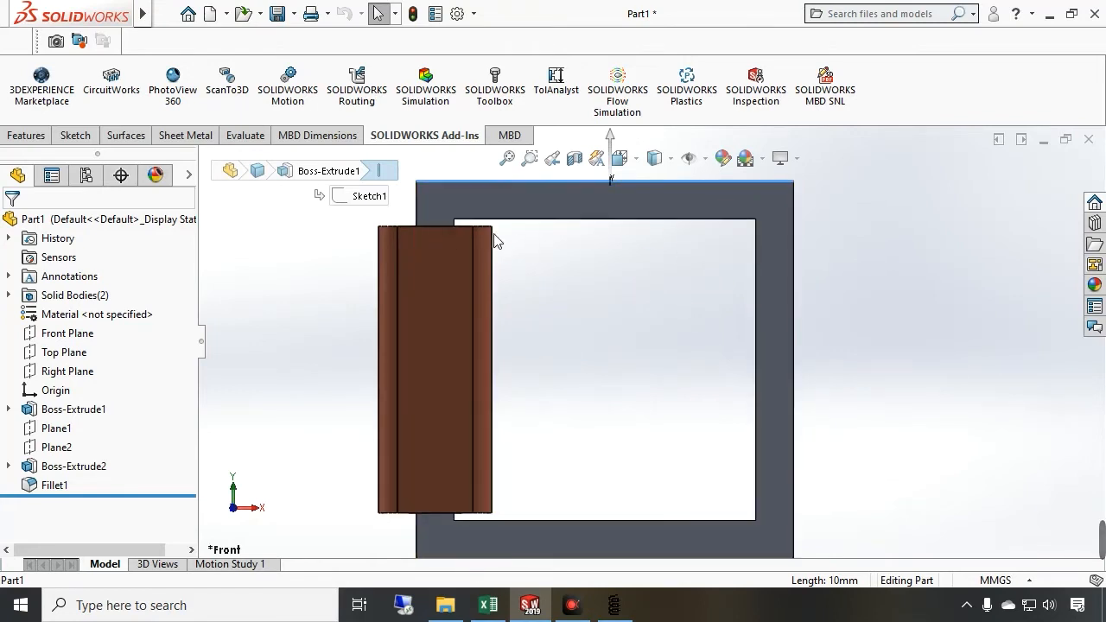
Switch to FEMM and add the core's inner window nodes at (1, 1), (9, 1), (9, 9) and (1, 9)
left_click(613, 605)
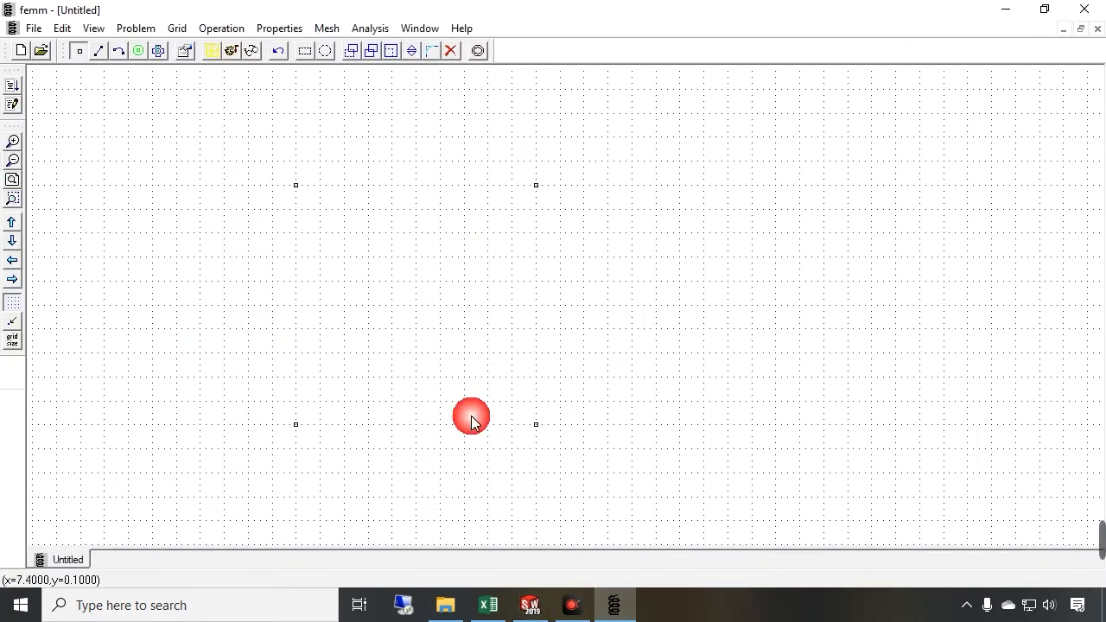
key("Tab")
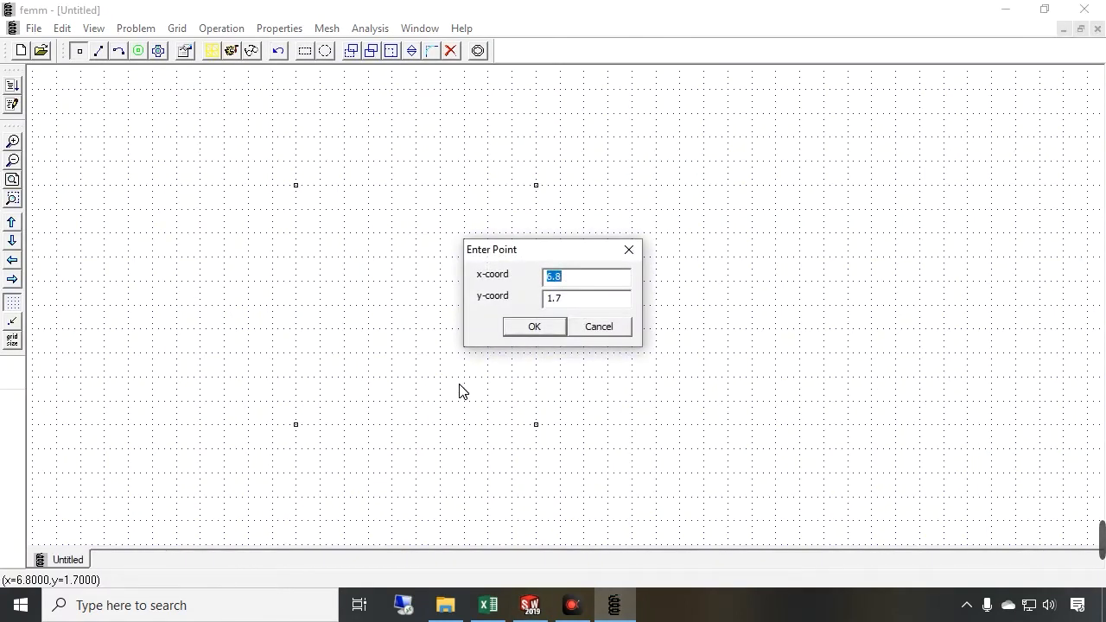
type("1")
key("Return")
key("Tab")
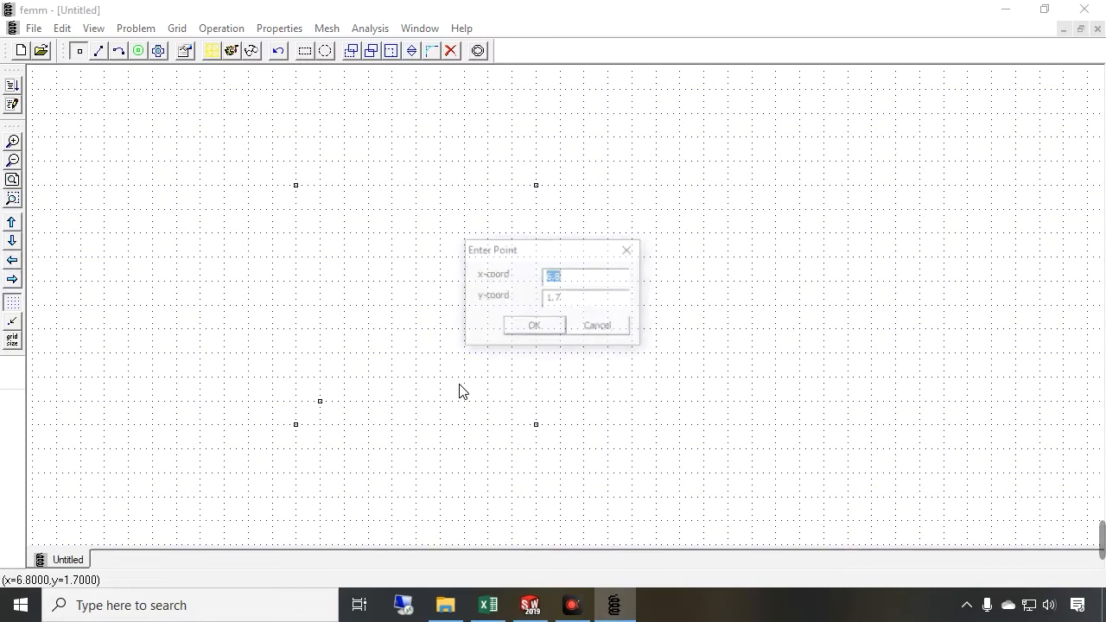
key("Return")
key("Tab")
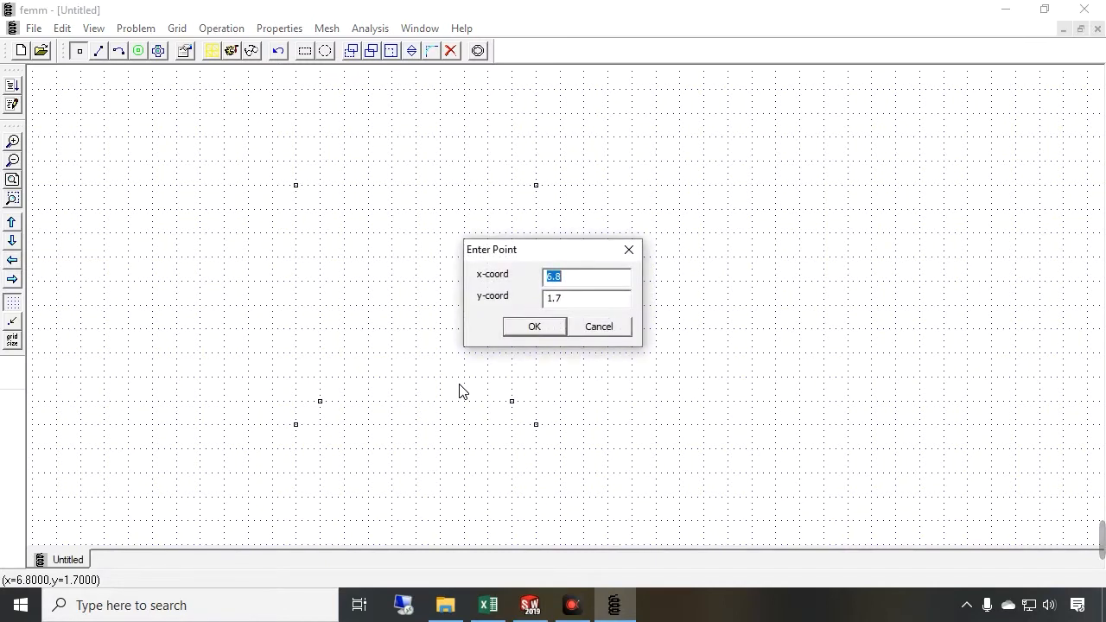
key("Return")
key("Tab")
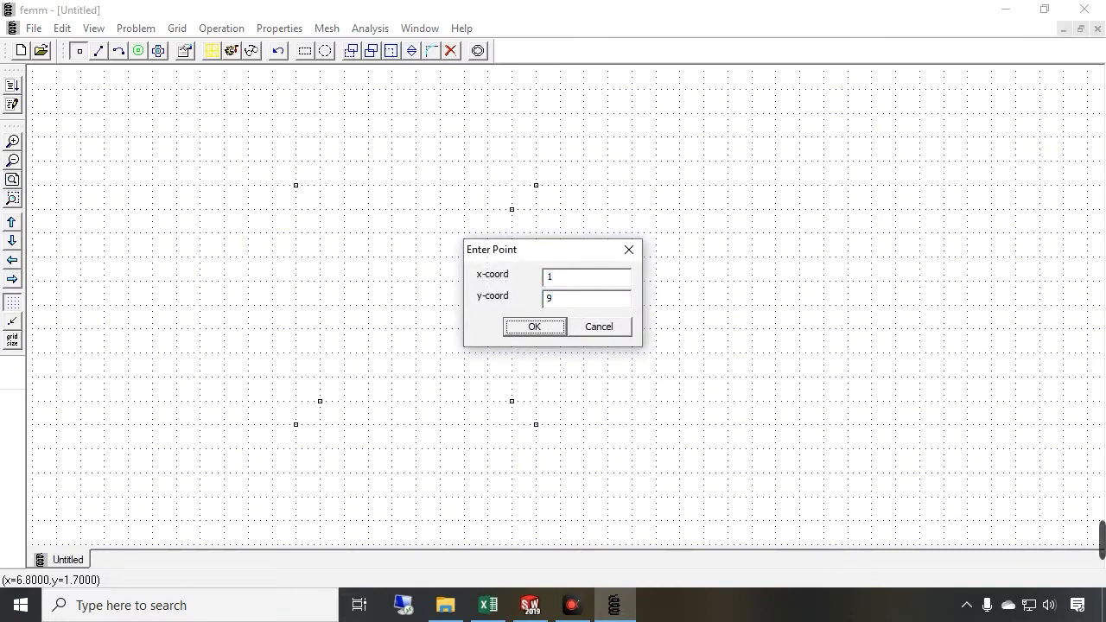
key("Return")
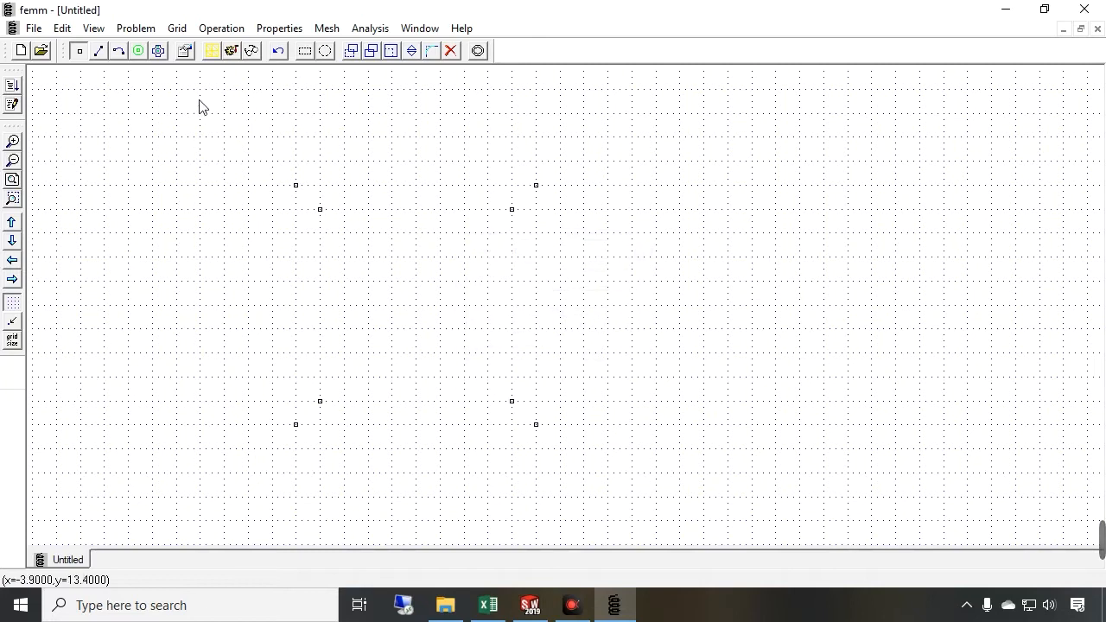
Draw segments joining the four outer corner nodes into the core's outer square
left_click(98, 52)
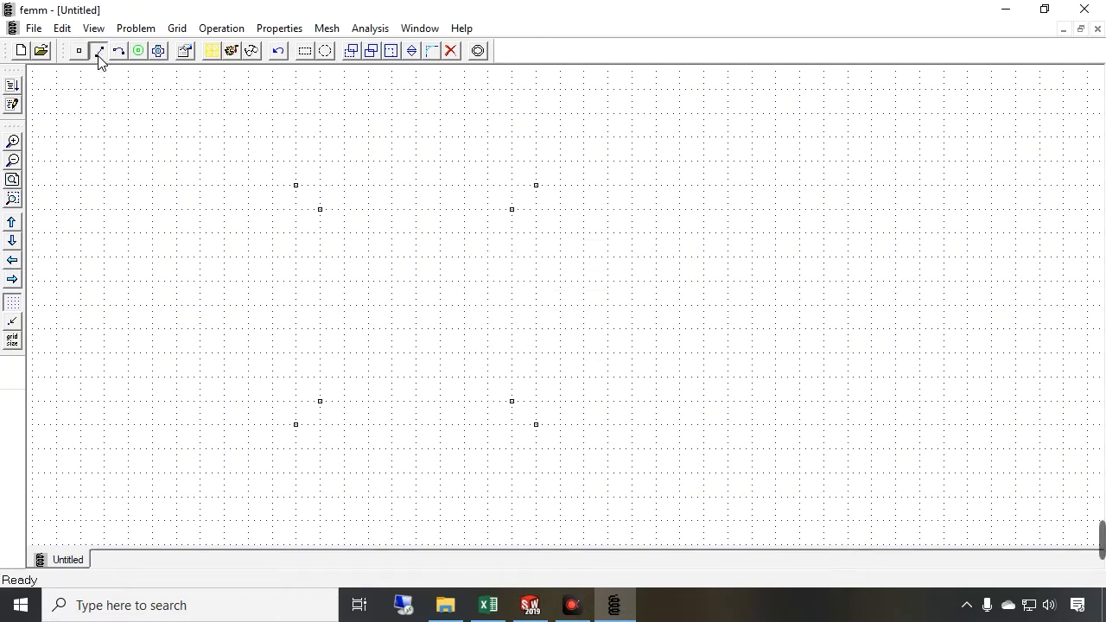
left_click(295, 425)
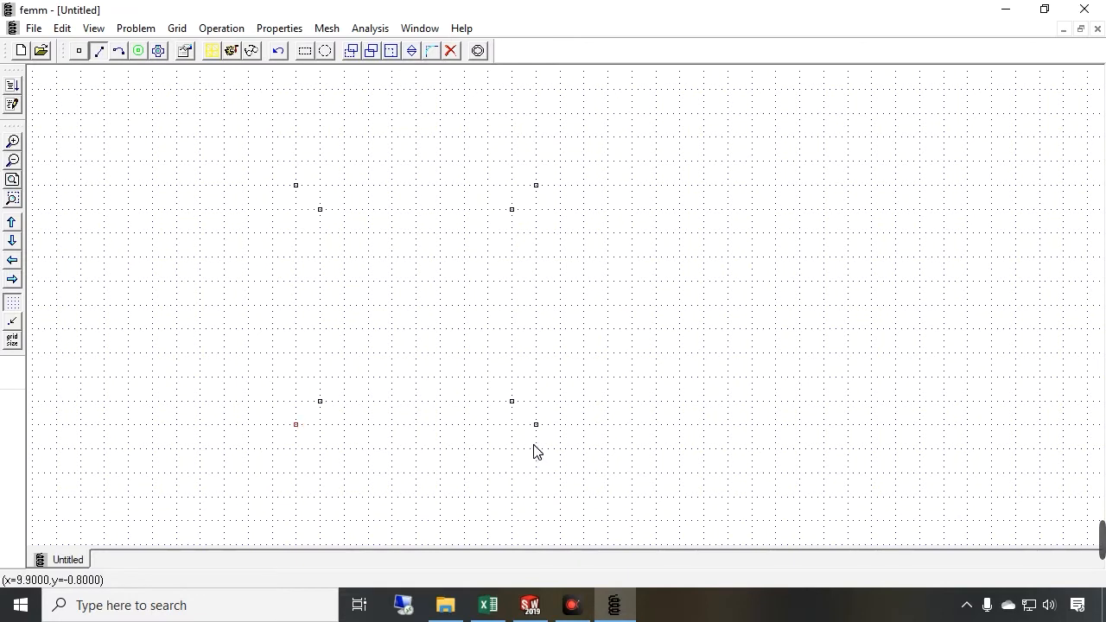
left_click(536, 426)
left_click(536, 186)
left_click(297, 187)
left_click(296, 425)
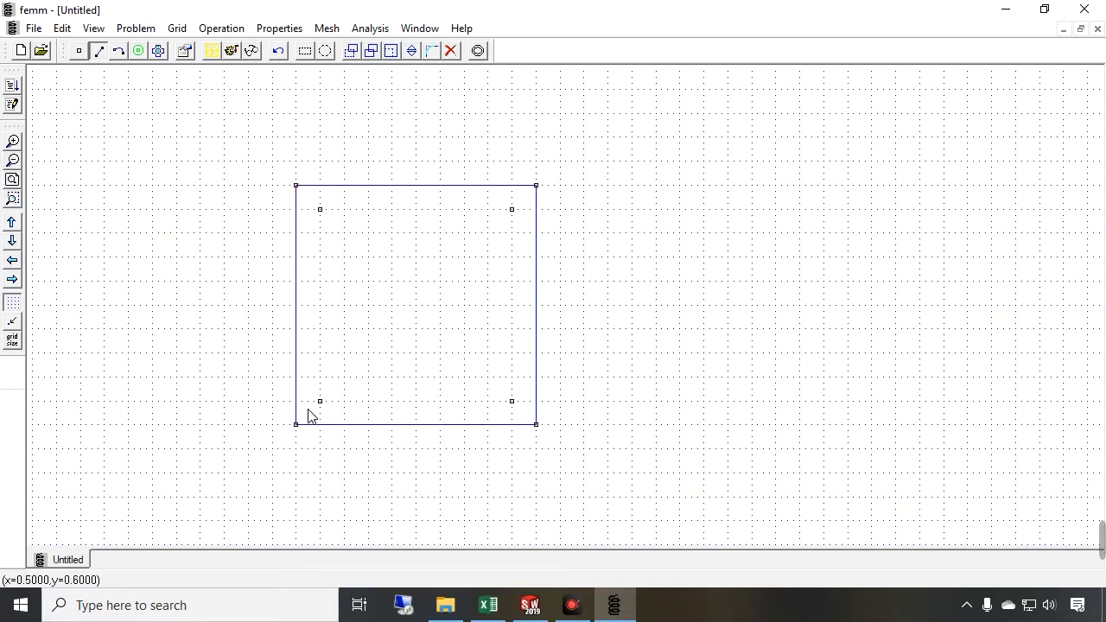
Draw segments joining the four inner nodes into the core's window square
left_click(511, 401)
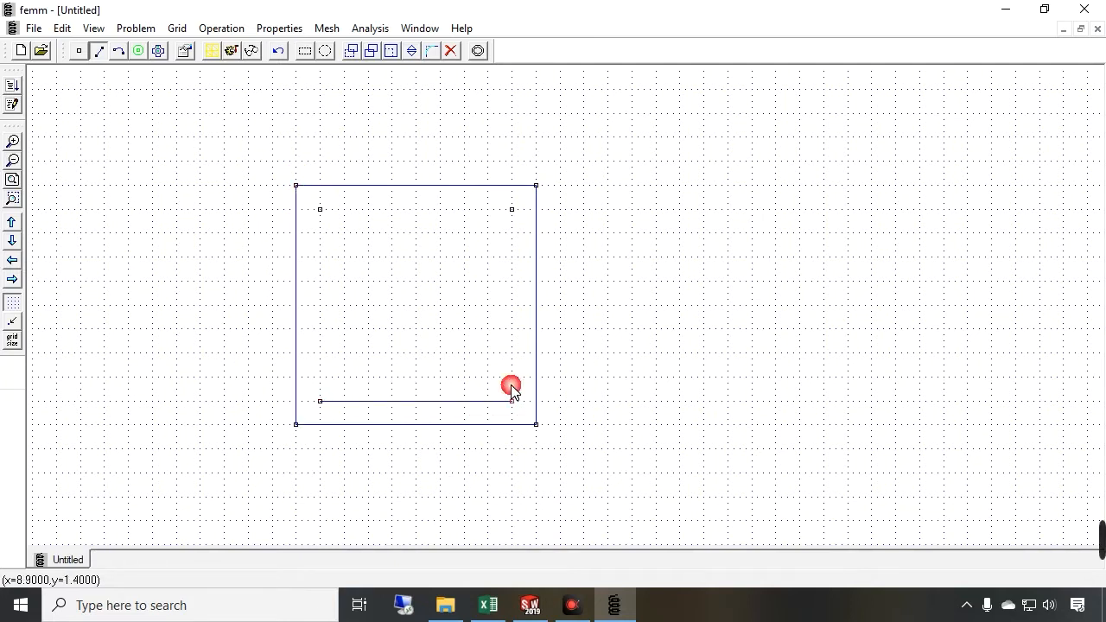
left_click(511, 210)
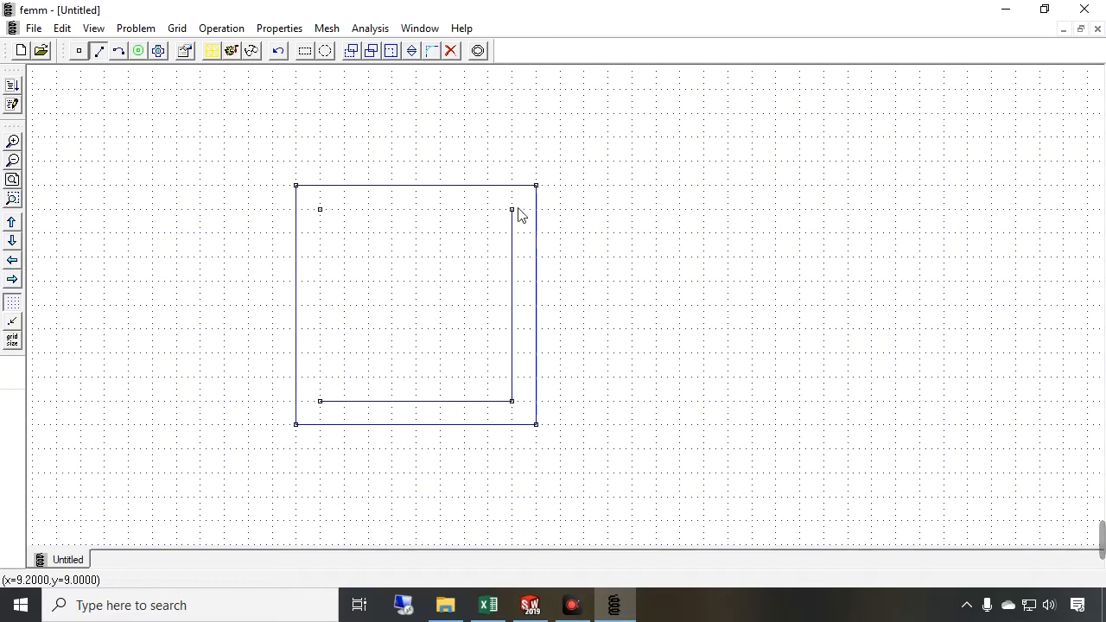
left_click(319, 210)
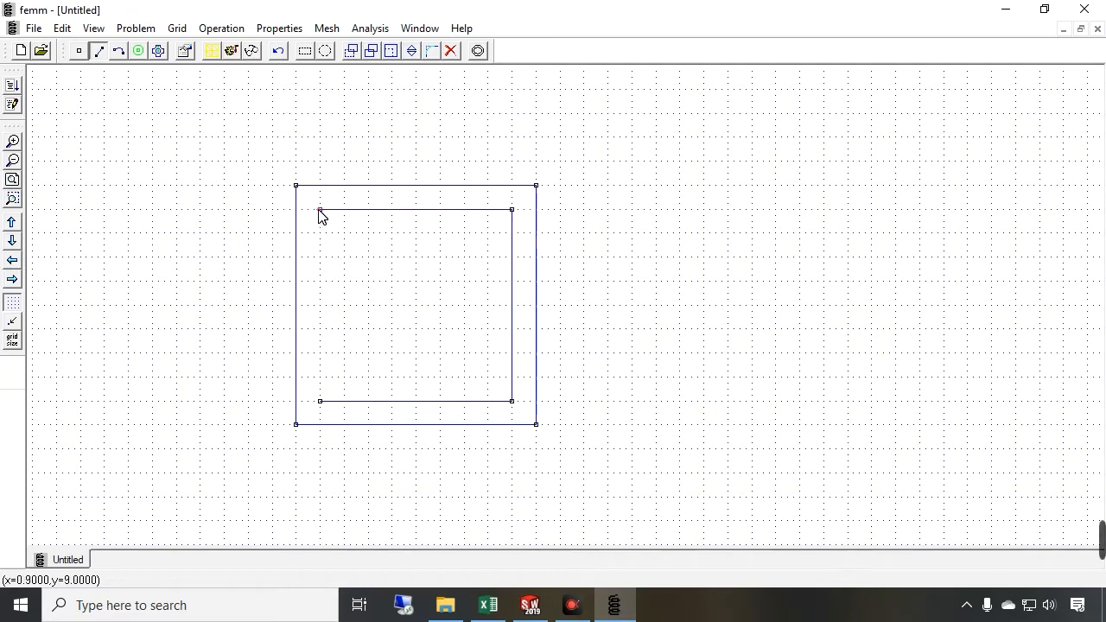
left_click(320, 401)
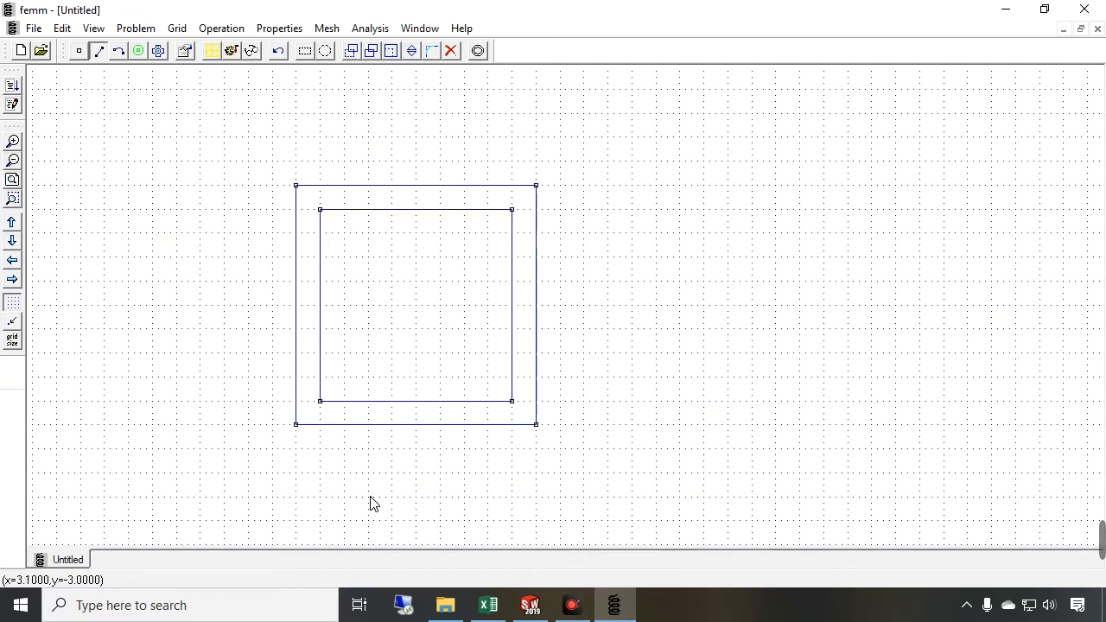
Return to SolidWorks to examine a section view through the core and coil, and expand the coil's extrude feature
left_click(529, 605)
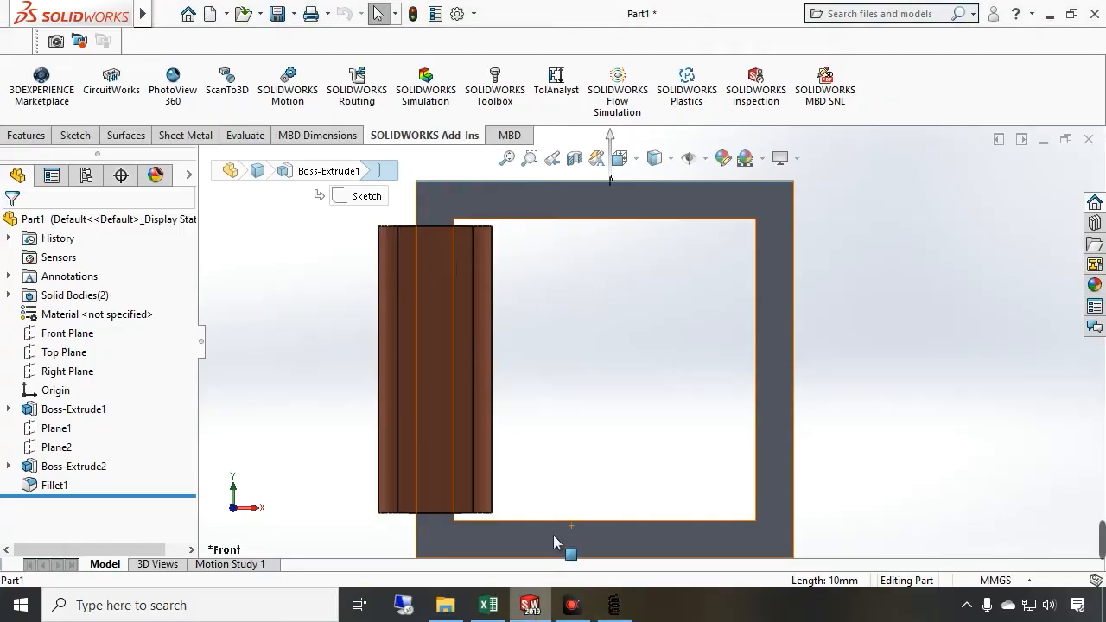
left_click_drag(567, 372, 620, 431)
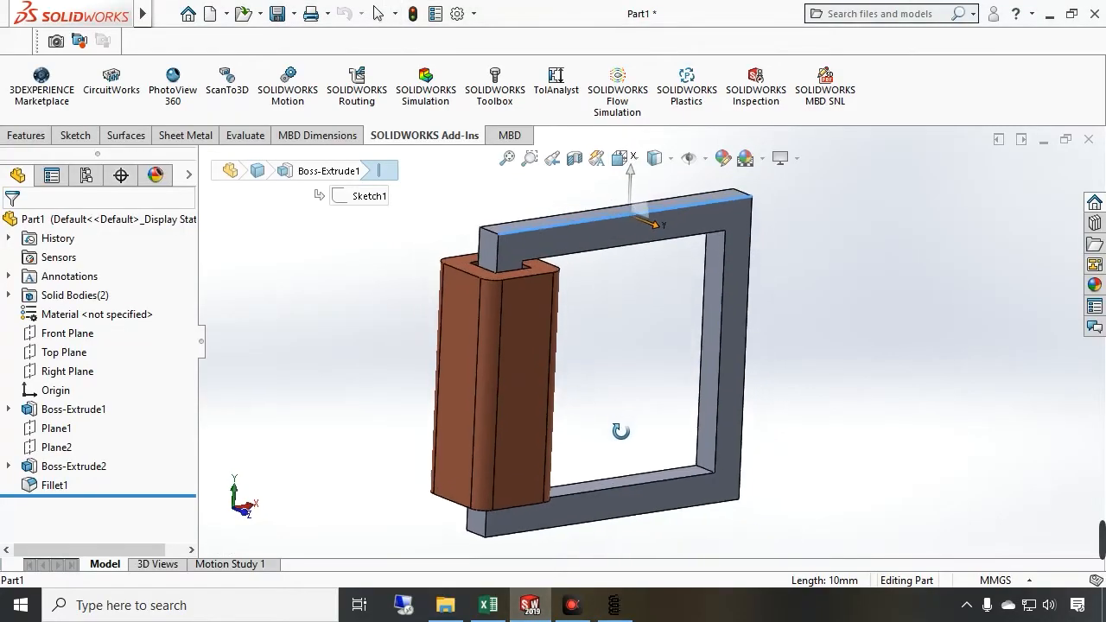
left_click(575, 160)
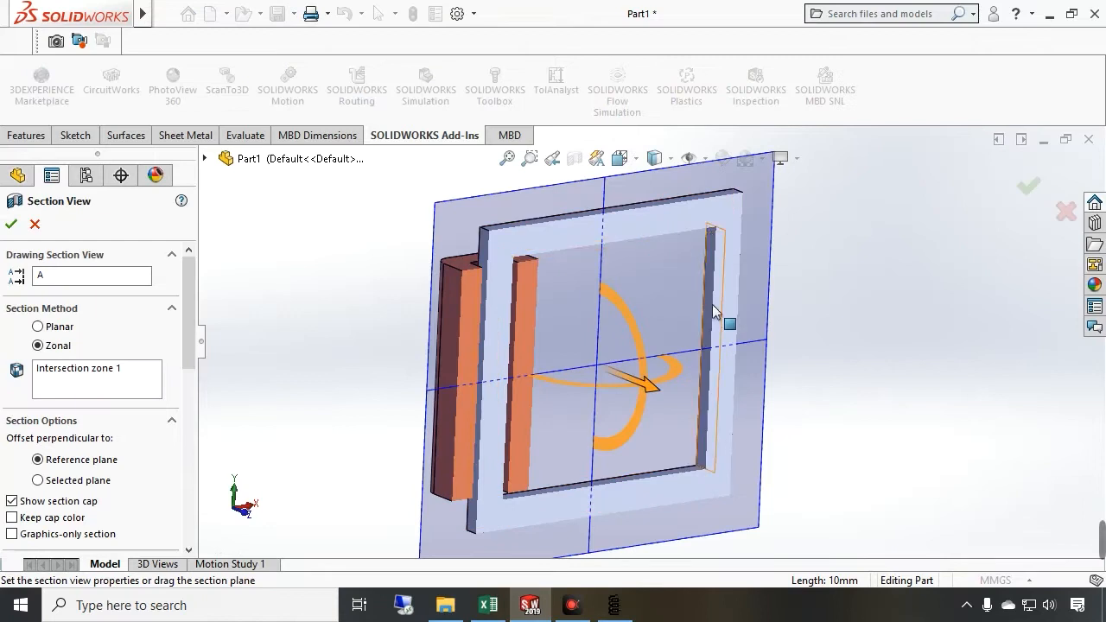
left_click_drag(558, 487, 511, 410)
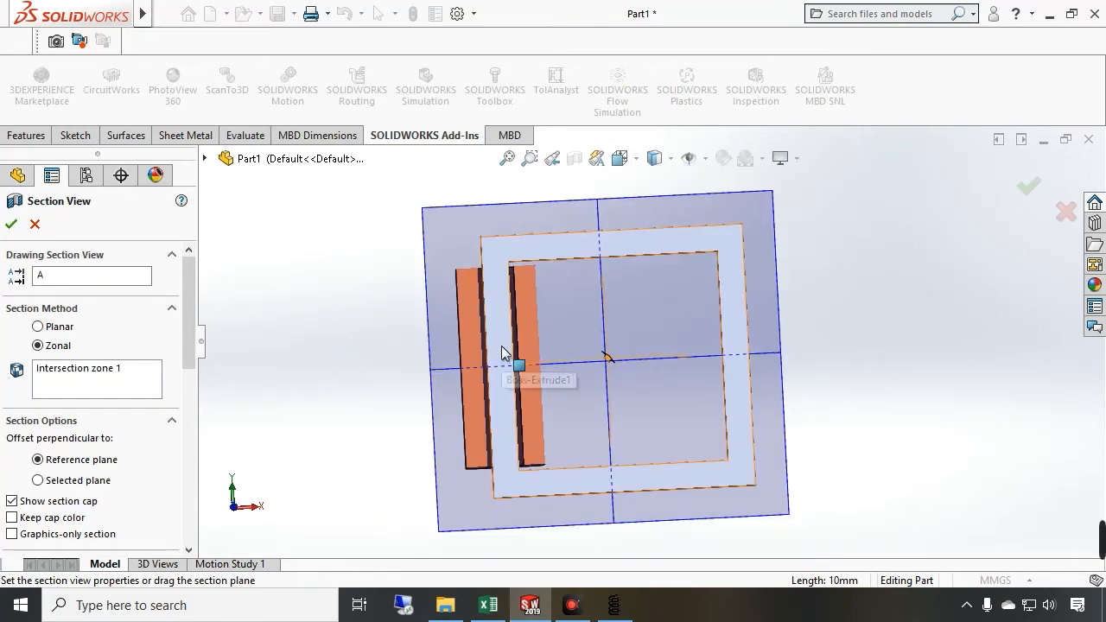
scroll(506, 365, "down", 2)
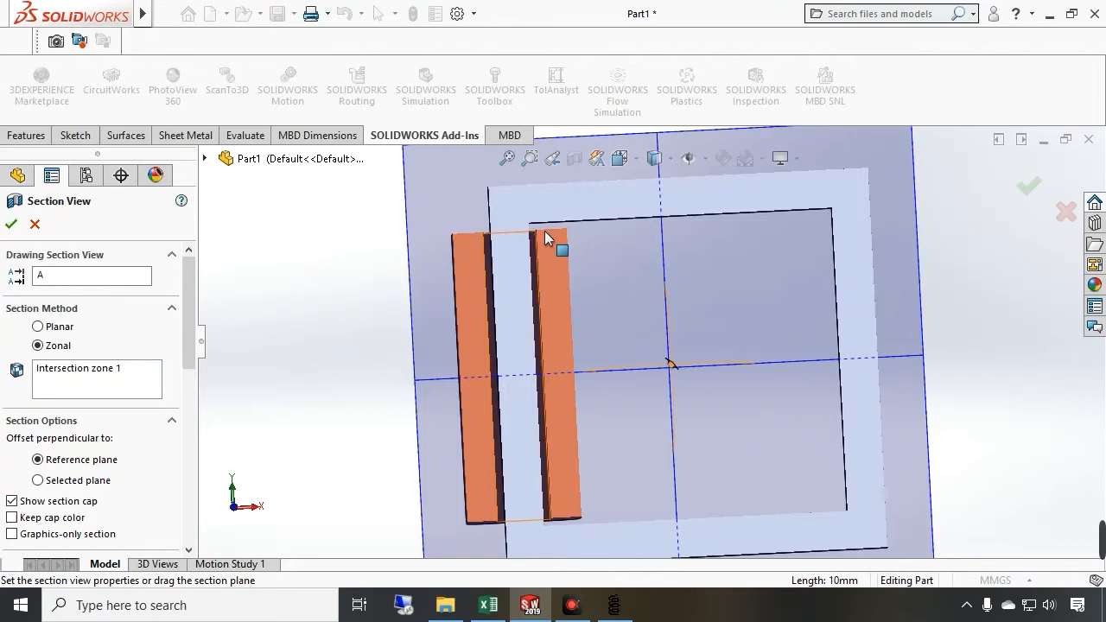
left_click_drag(432, 223, 432, 529)
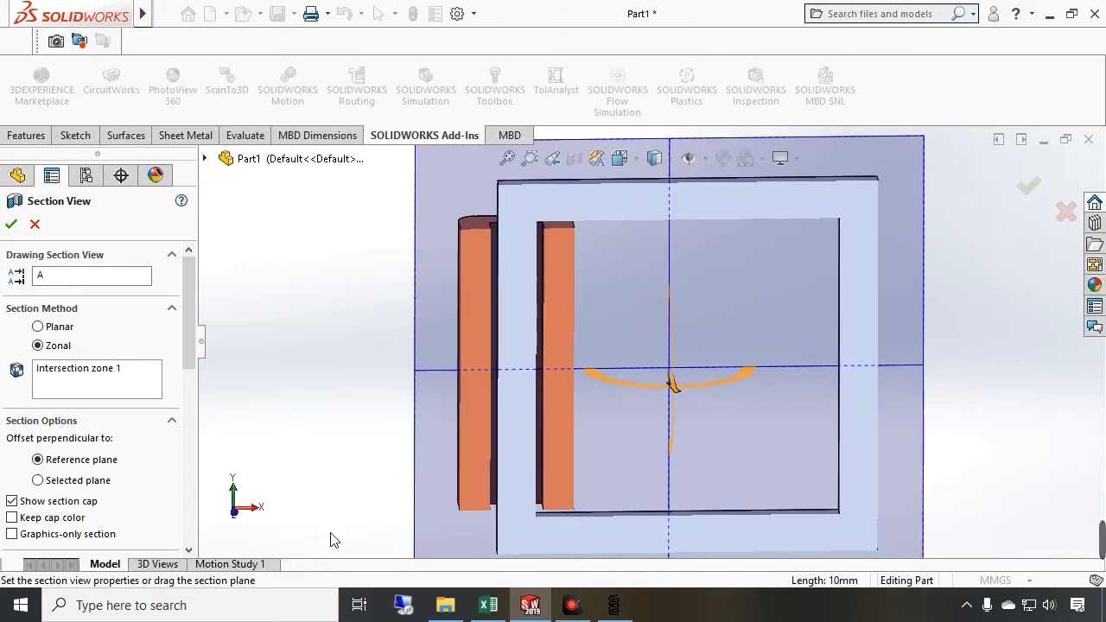
left_click(235, 514)
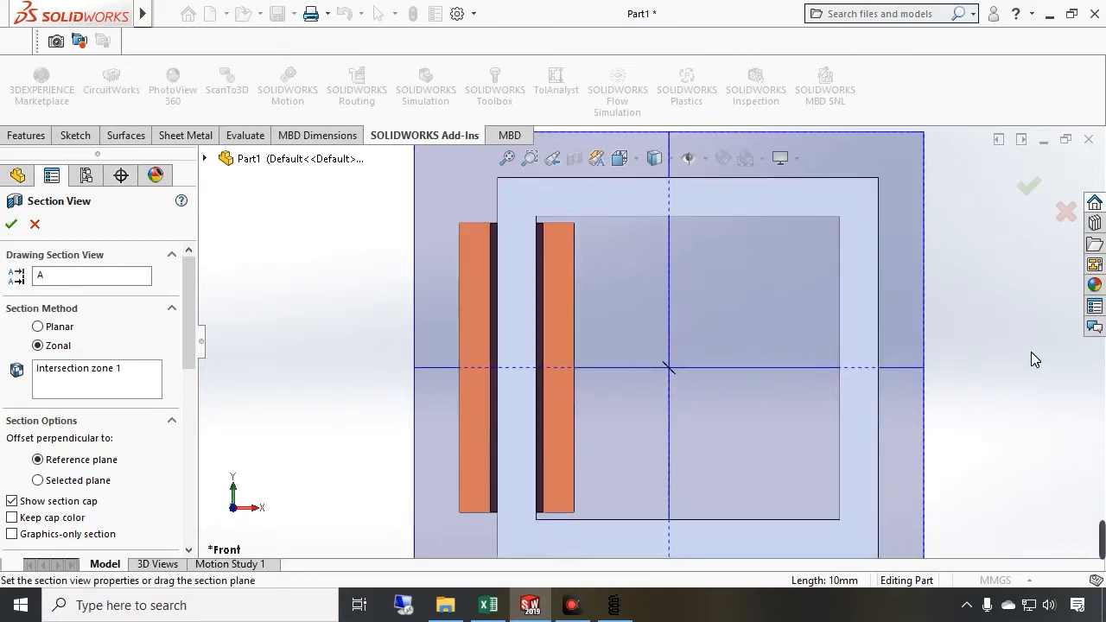
left_click(1067, 214)
left_click(33, 469)
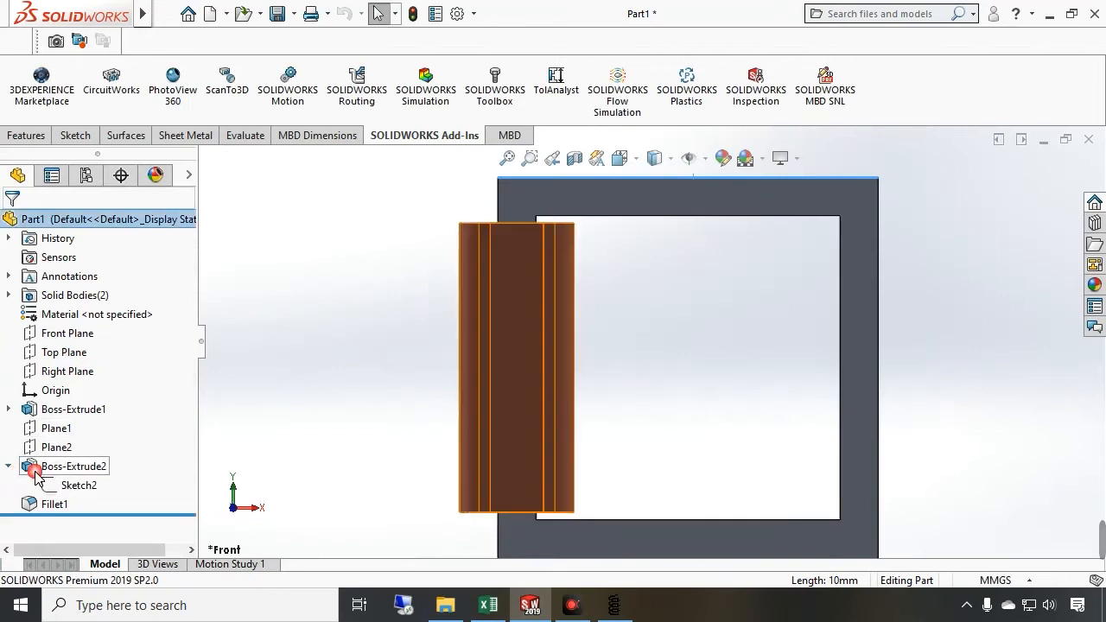
Examine the coil sketch and its placement against the core in the SolidWorks model
left_click(76, 485)
scroll(540, 573, "down", 3)
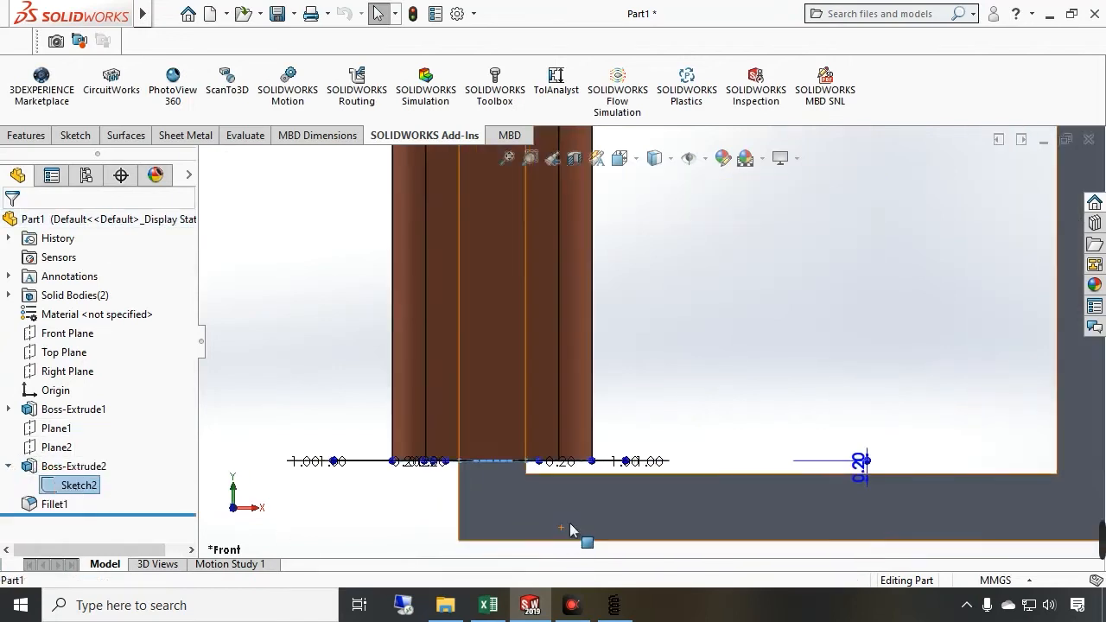
scroll(573, 453, "down", 3)
mouse_move(698, 412)
left_mouse_down()
mouse_move(703, 457)
mouse_move(708, 420)
mouse_move(699, 459)
mouse_move(496, 511)
mouse_move(524, 506)
mouse_move(565, 523)
mouse_move(558, 553)
mouse_move(642, 444)
mouse_move(641, 499)
mouse_move(647, 399)
mouse_move(636, 388)
mouse_move(735, 397)
mouse_move(735, 409)
mouse_move(727, 378)
left_mouse_up()
key("Escape")
left_click(56, 428)
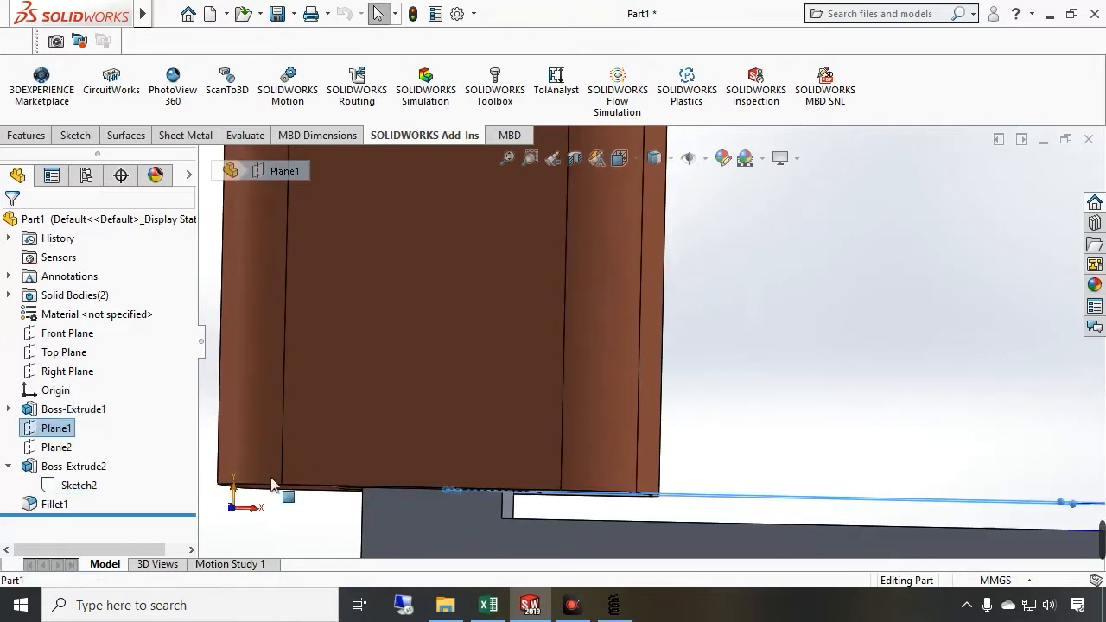
key("Right")
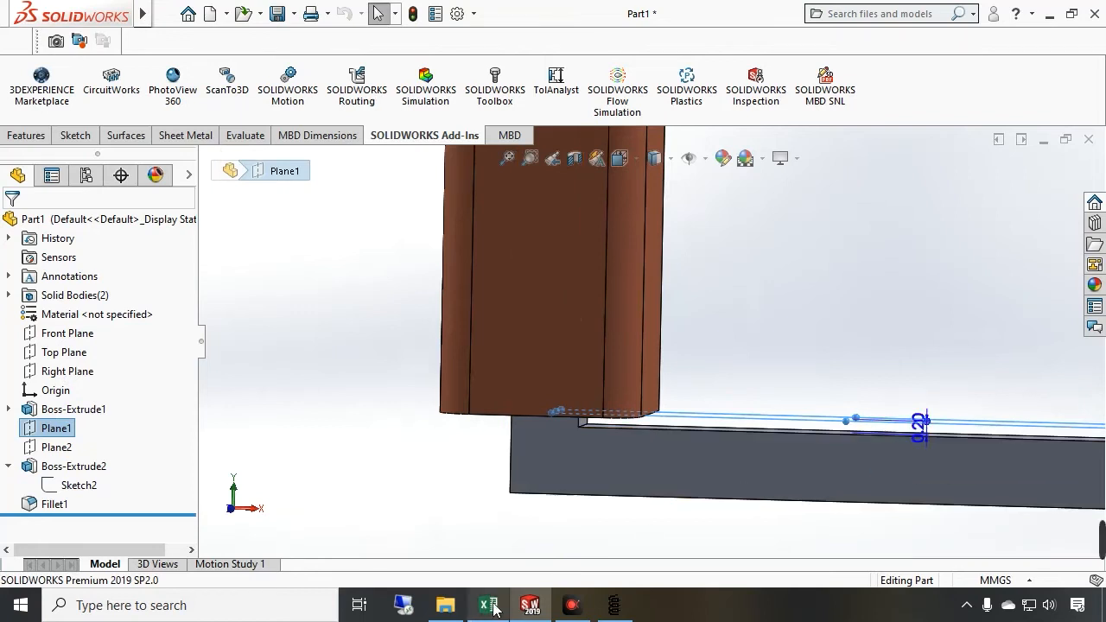
Switch to FEMM and add a node at about (1.2, 1.2) for the coil's inner side
left_click(614, 605)
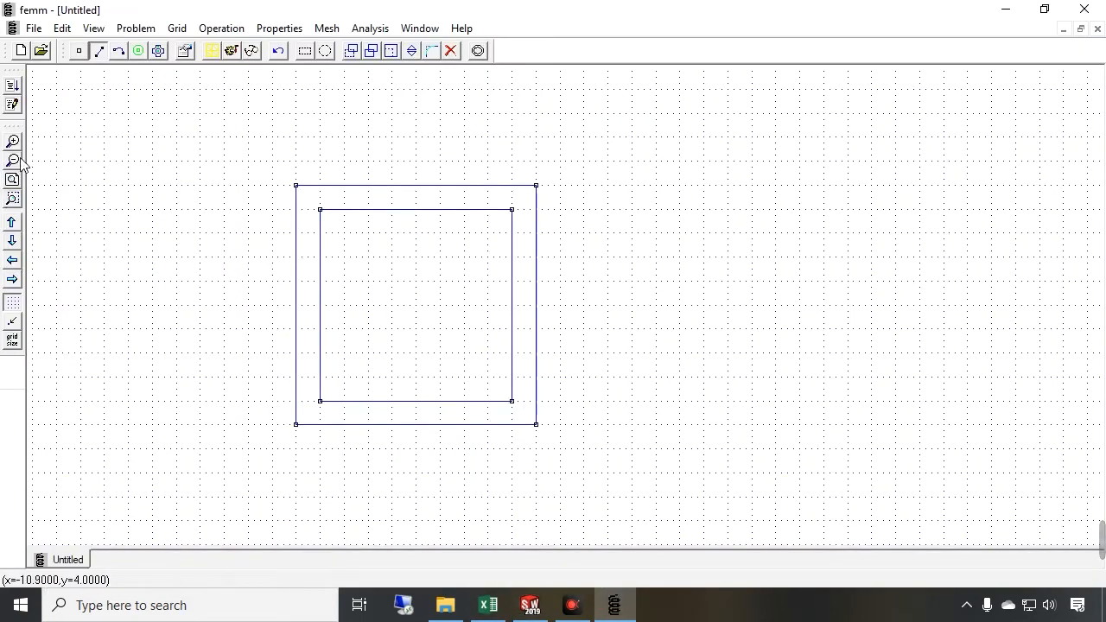
left_click(78, 50)
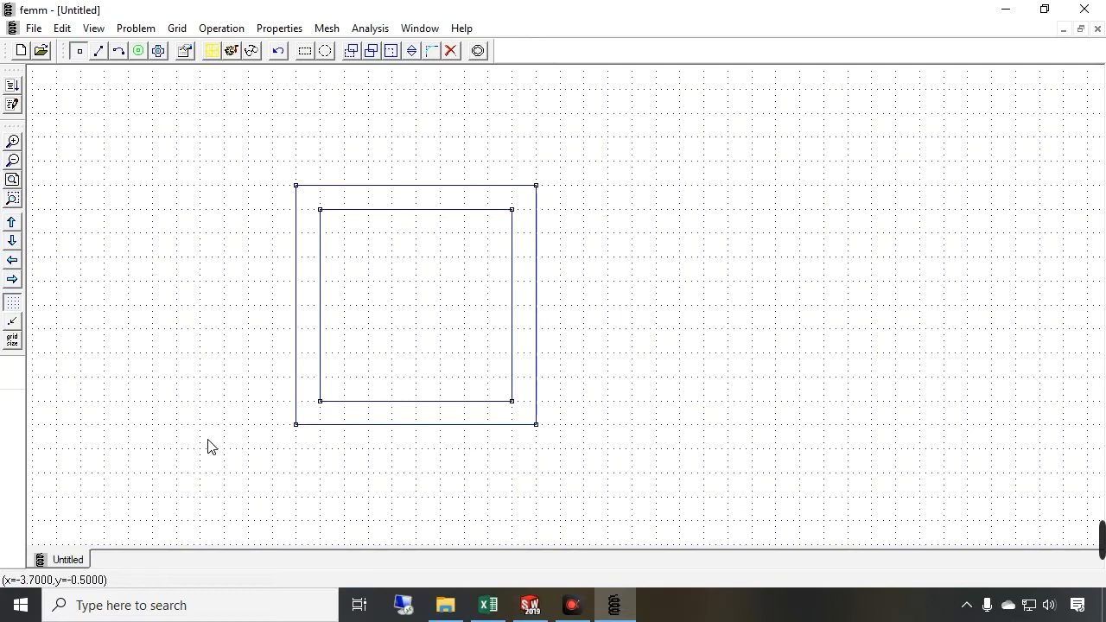
left_click(13, 160)
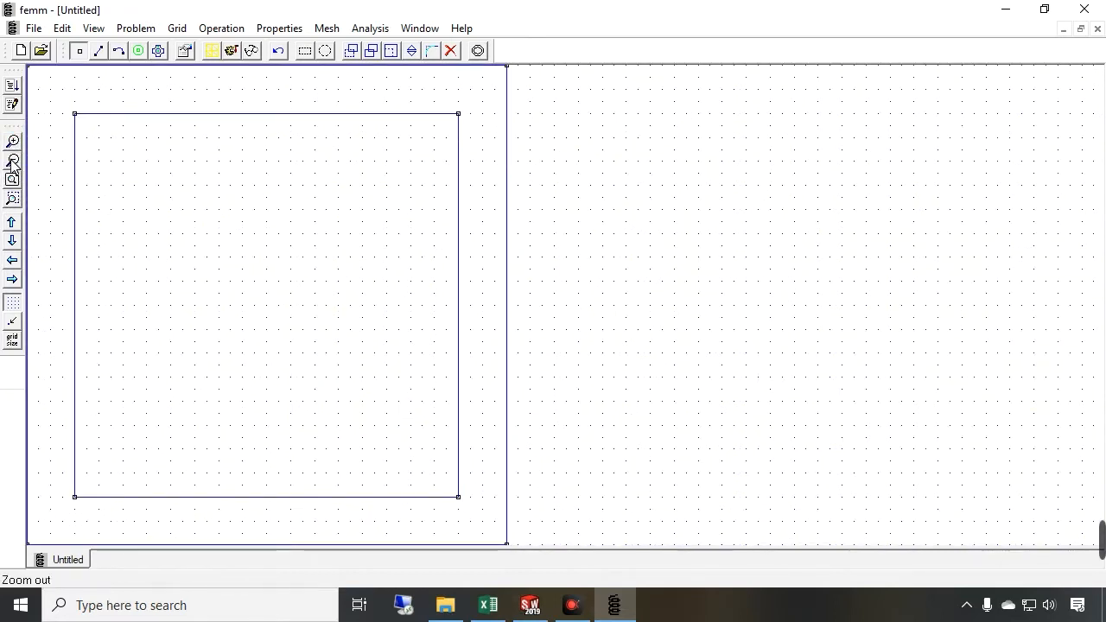
left_click(13, 160)
key("Tab")
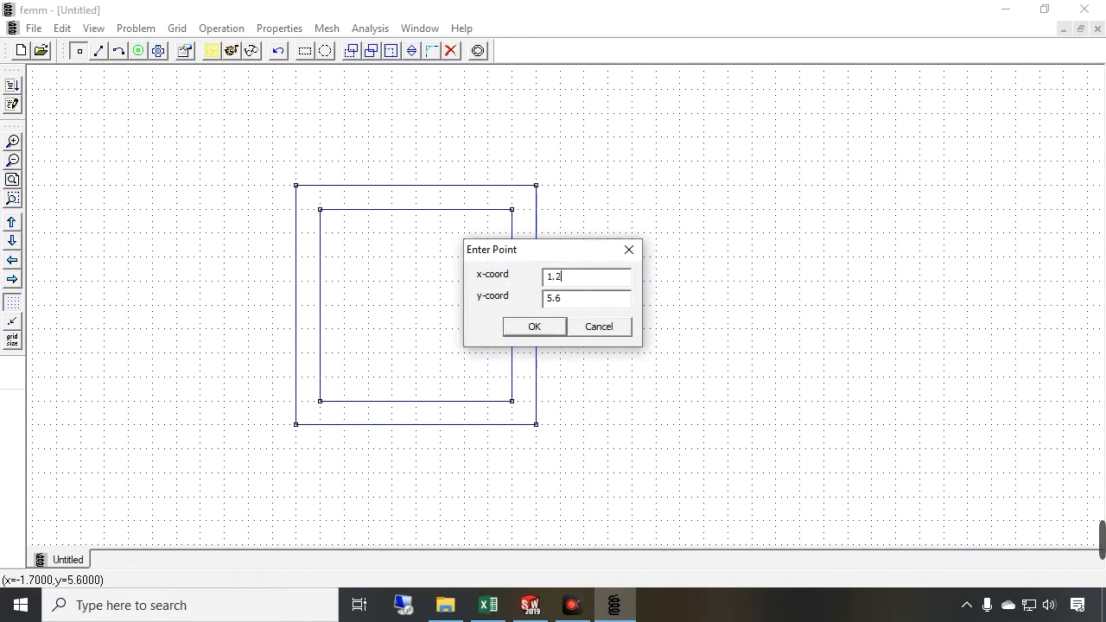
key("Return")
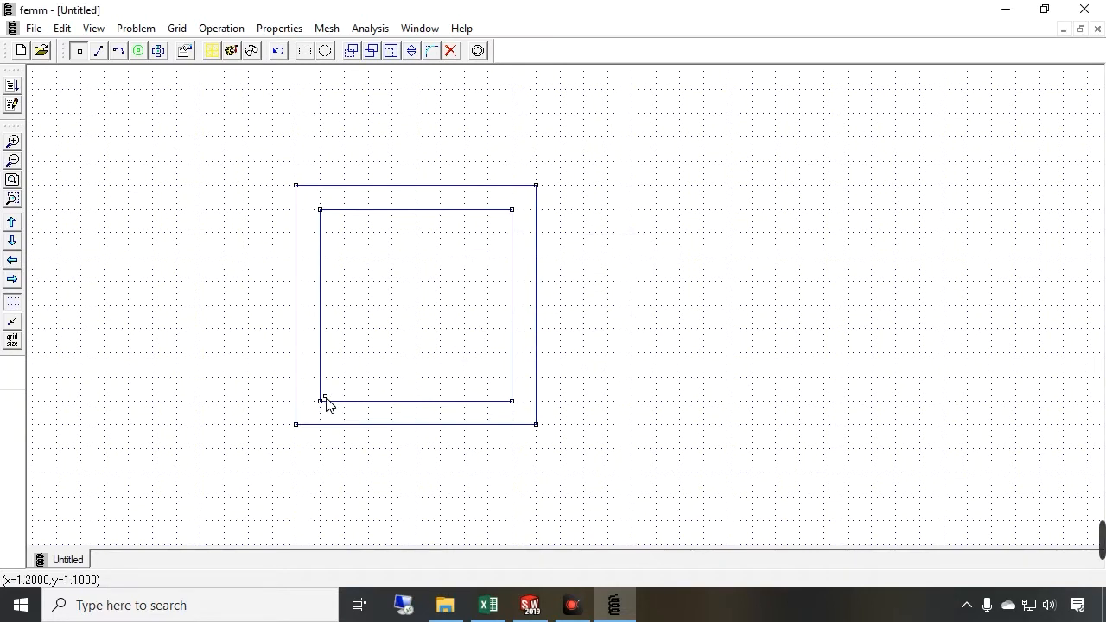
Return to SolidWorks to examine the coil sketch's dimensions in top view
left_click(529, 604)
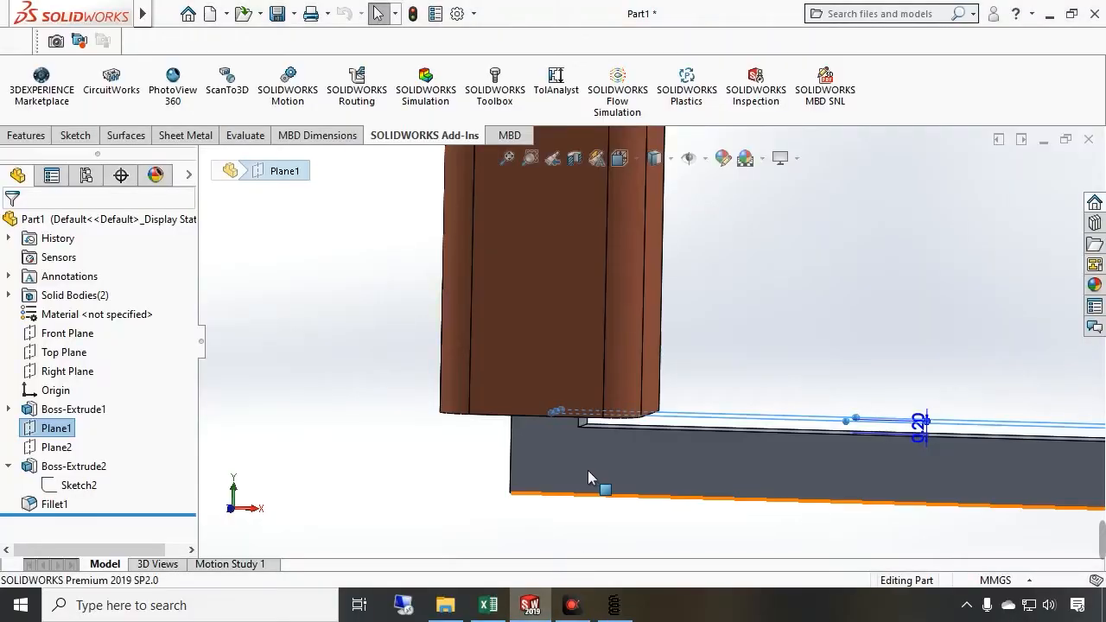
scroll(397, 497, "up", 7)
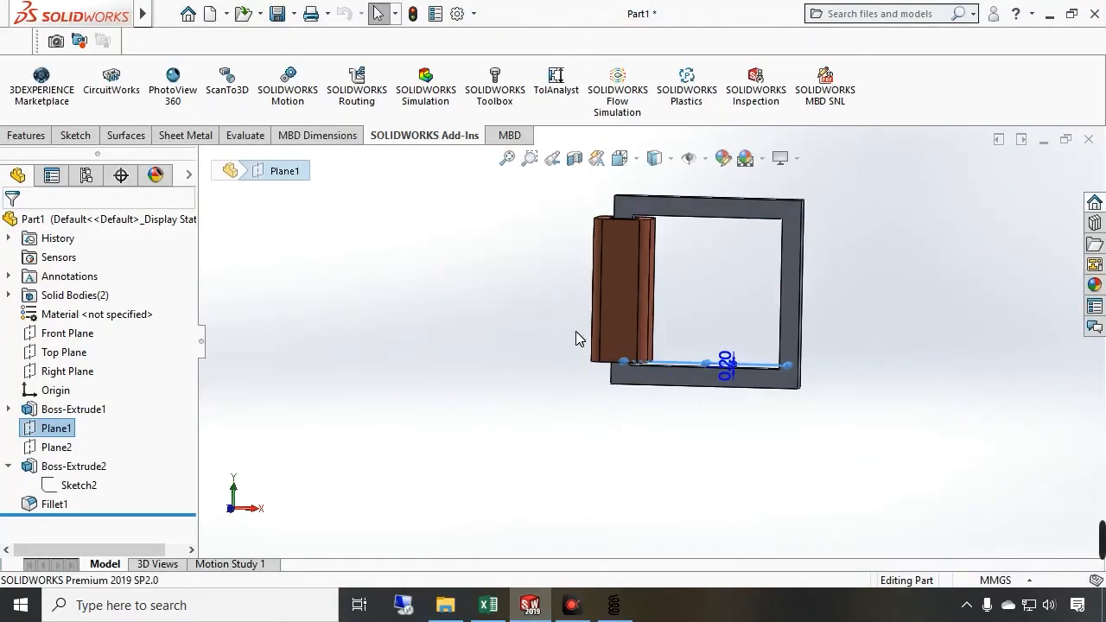
left_click(577, 330)
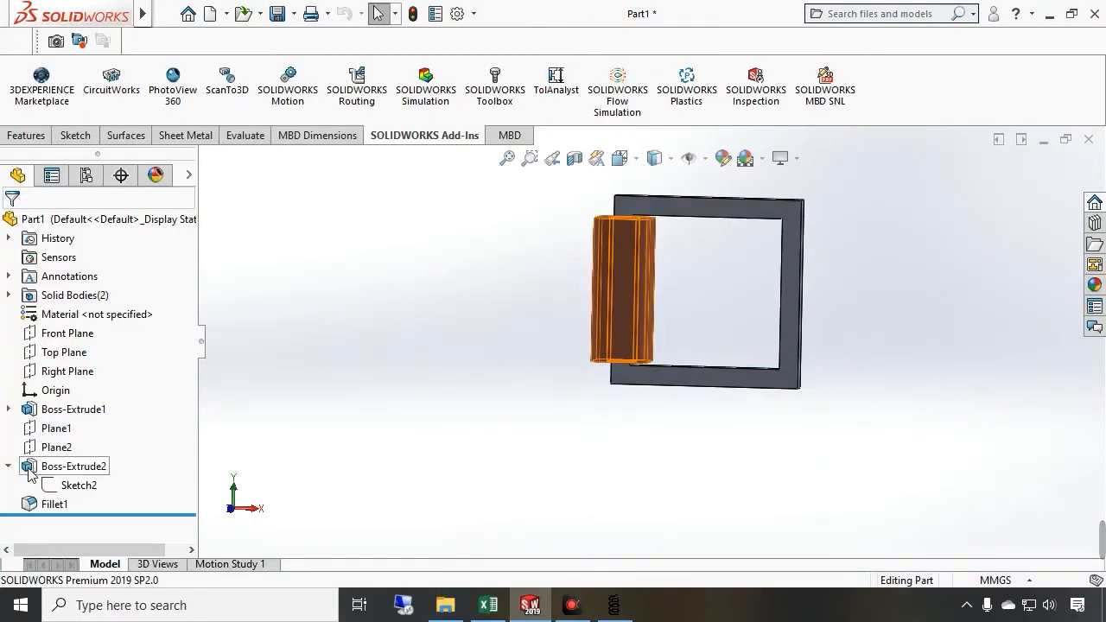
left_click(89, 487)
mouse_move(658, 270)
left_mouse_down()
mouse_move(689, 390)
mouse_move(642, 528)
mouse_move(703, 546)
mouse_move(680, 528)
left_mouse_up()
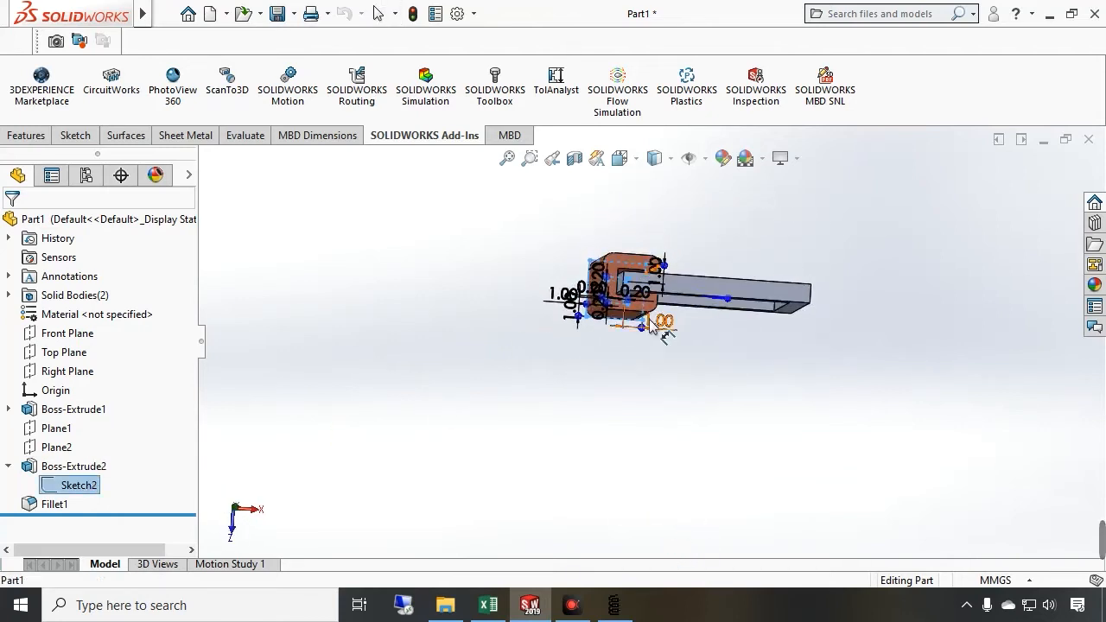
scroll(650, 321, "up", 2)
scroll(650, 335, "down", 3)
scroll(650, 353, "down", 2)
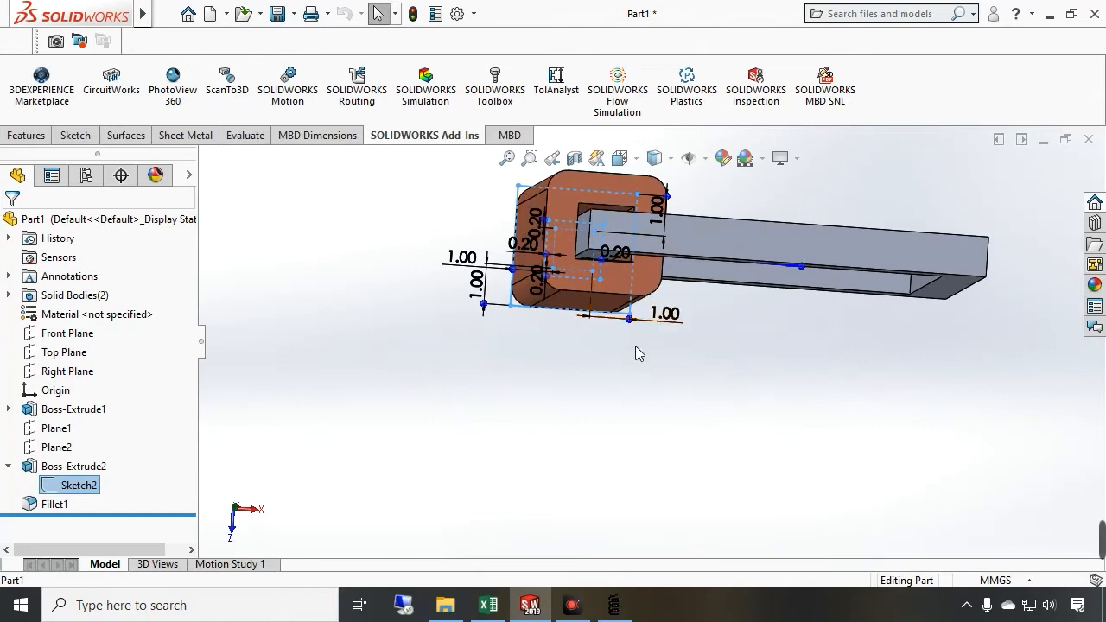
scroll(636, 354, "down", 2)
left_click(233, 517)
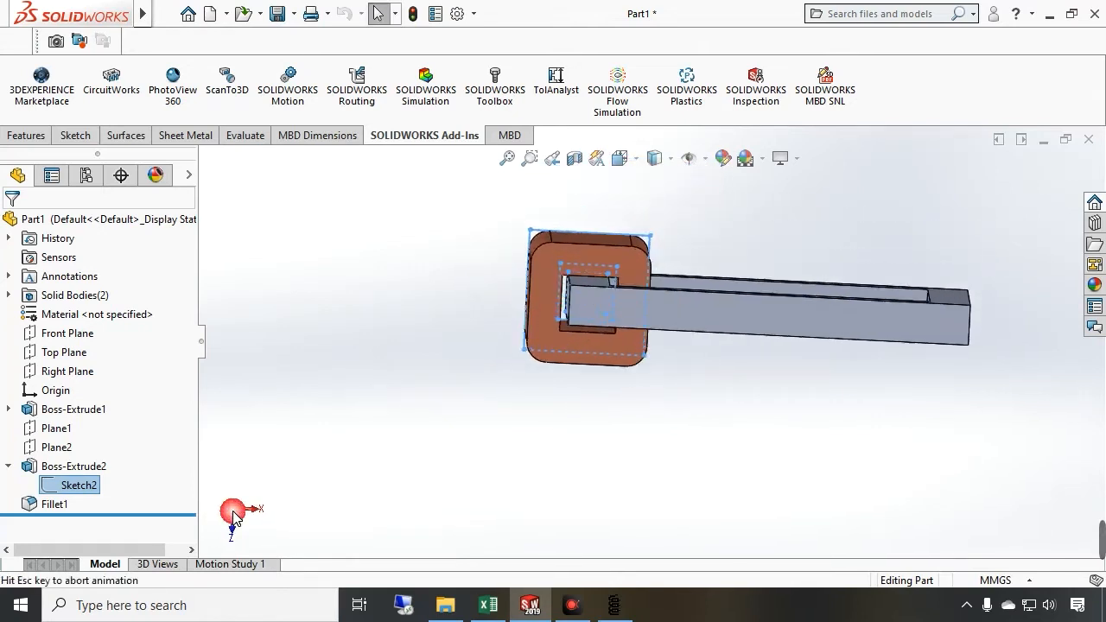
scroll(659, 521, "down", 2)
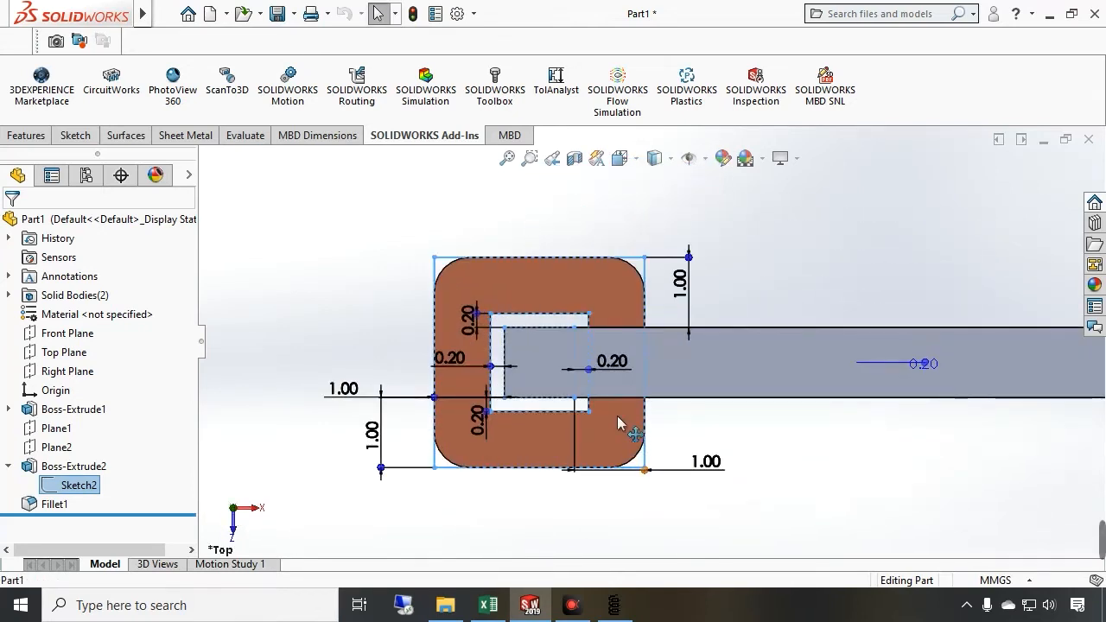
scroll(629, 385, "down", 1)
scroll(701, 256, "down", 2)
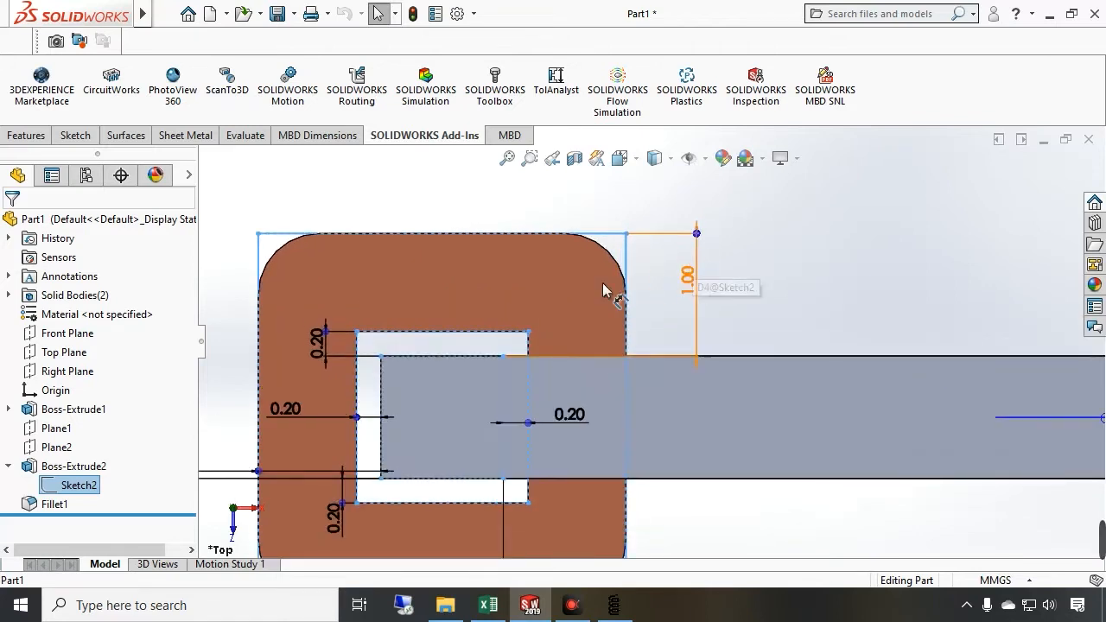
scroll(500, 305, "up", 1)
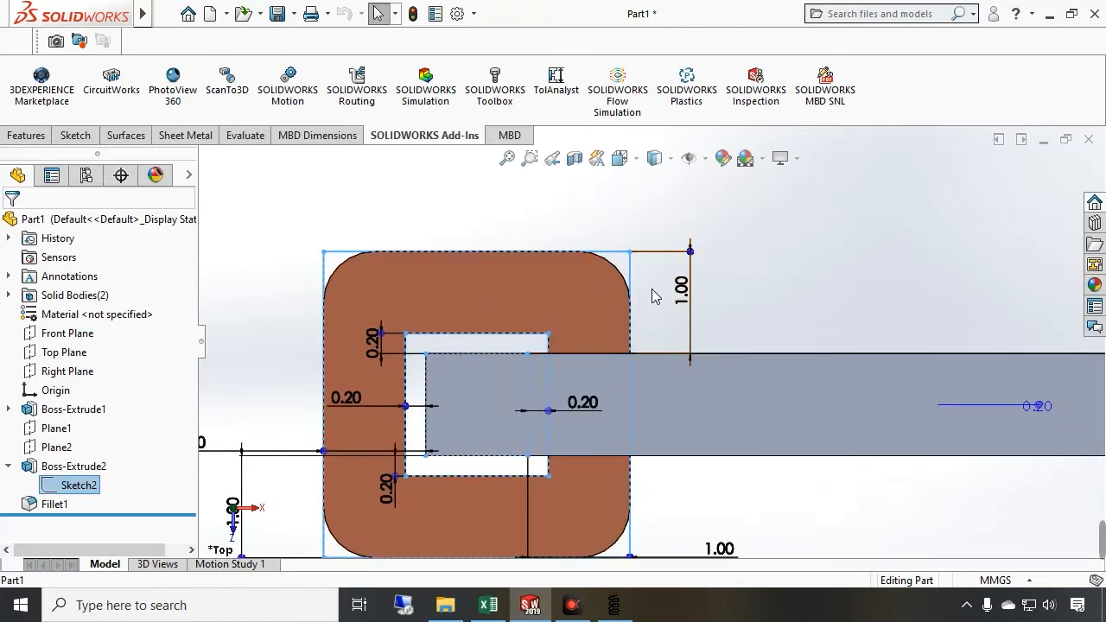
mouse_move(629, 337)
left_mouse_down()
mouse_move(633, 354)
mouse_move(629, 321)
left_mouse_up()
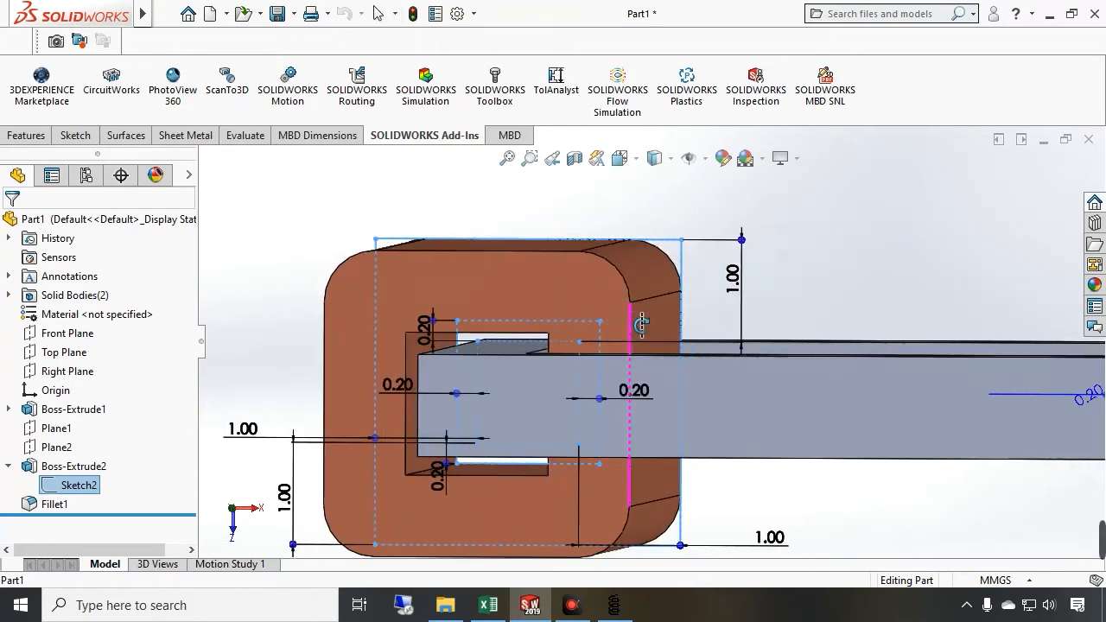
left_click(232, 520)
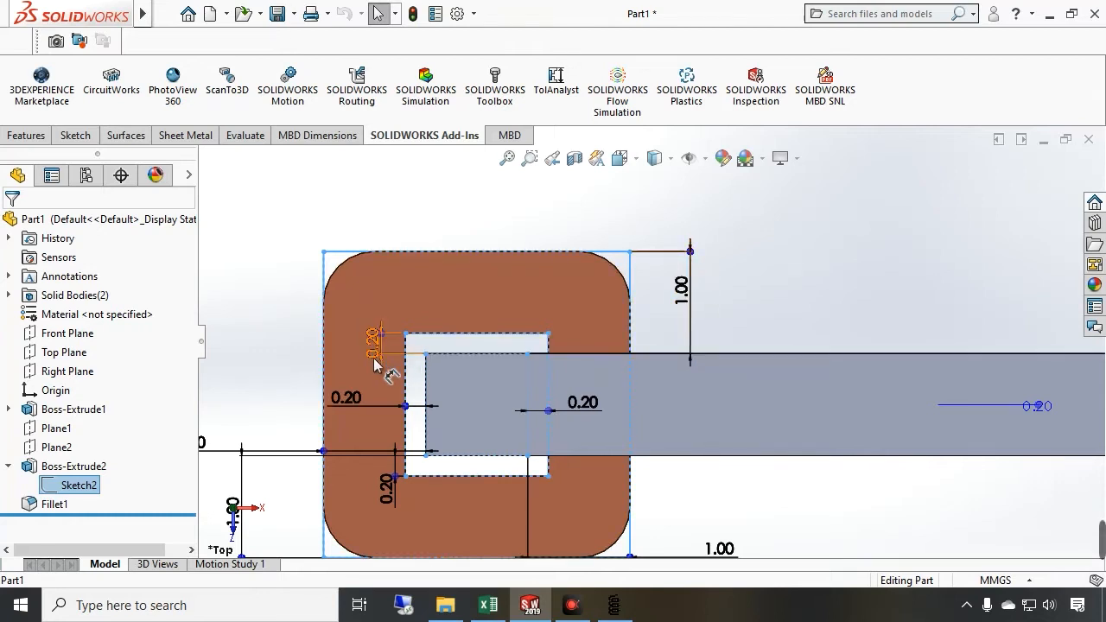
Switch to FEMM and add nodes at (2, 1.2), (1.2, 8.8) and (2, 8.8) for the coil's inner side
left_click(616, 605)
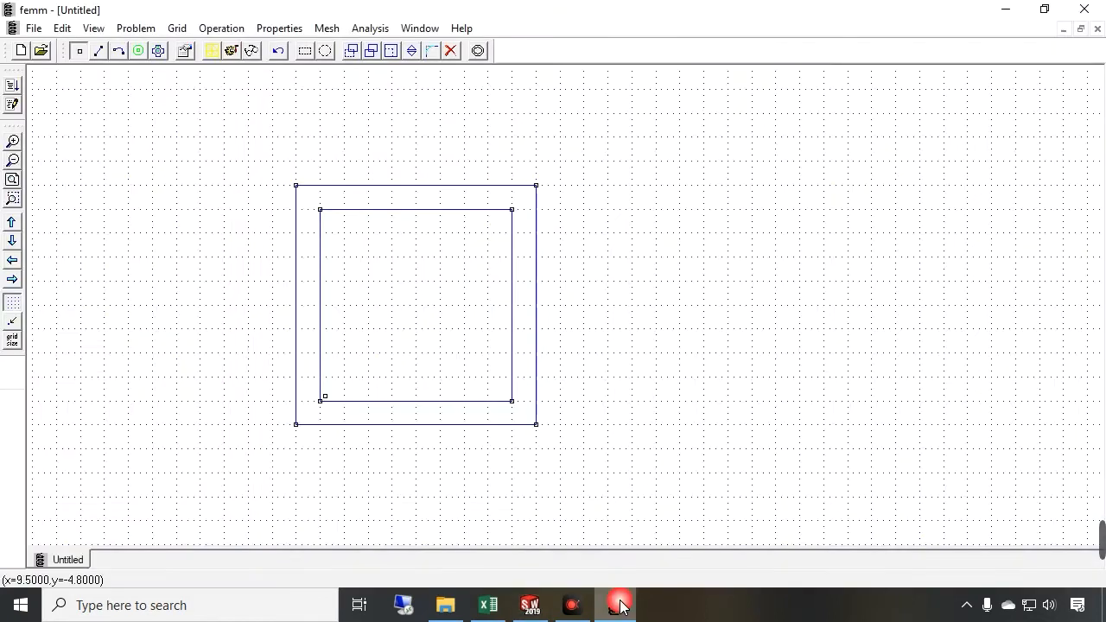
key("Tab")
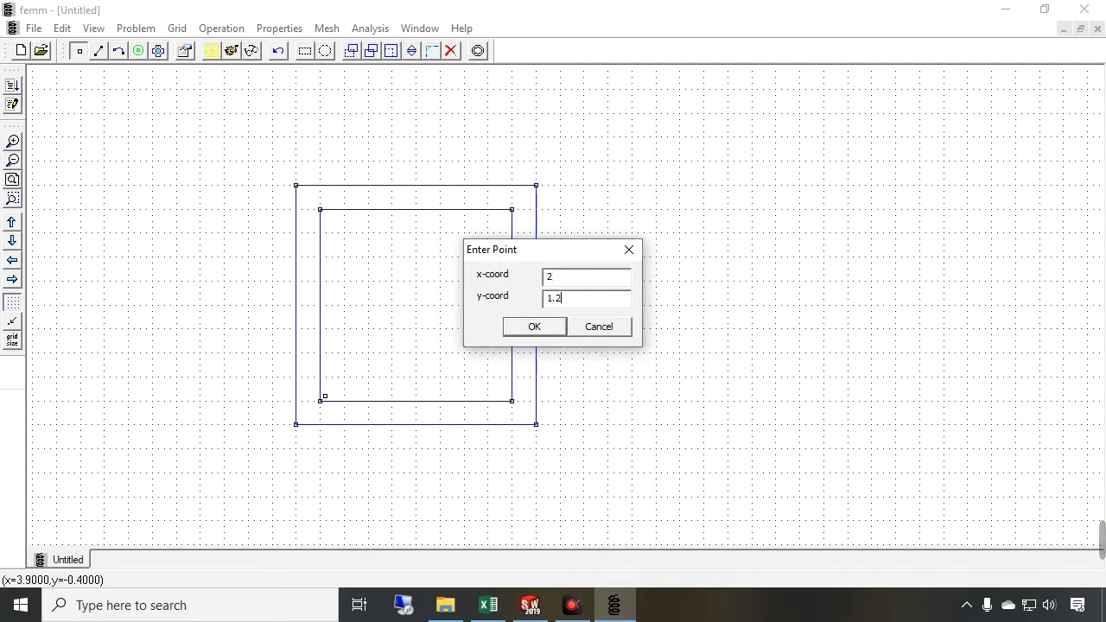
key("Return")
key("Tab")
key("Return")
key("Tab")
key("Return")
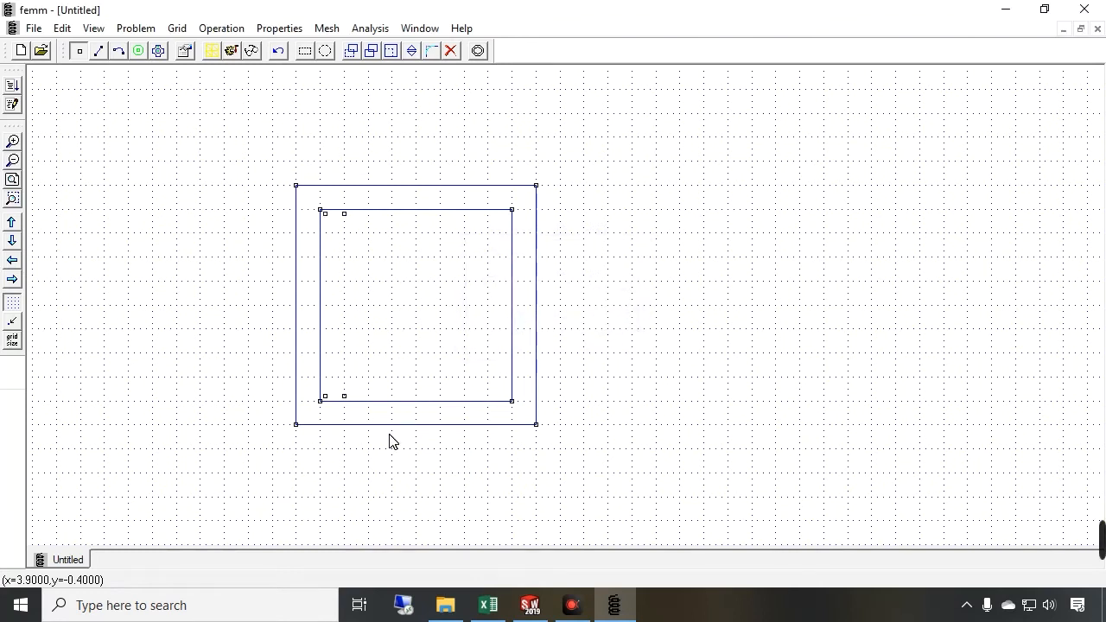
Draw segments joining the four inner-side coil nodes into a rectangle inside the core window
left_click(96, 52)
left_click(327, 396)
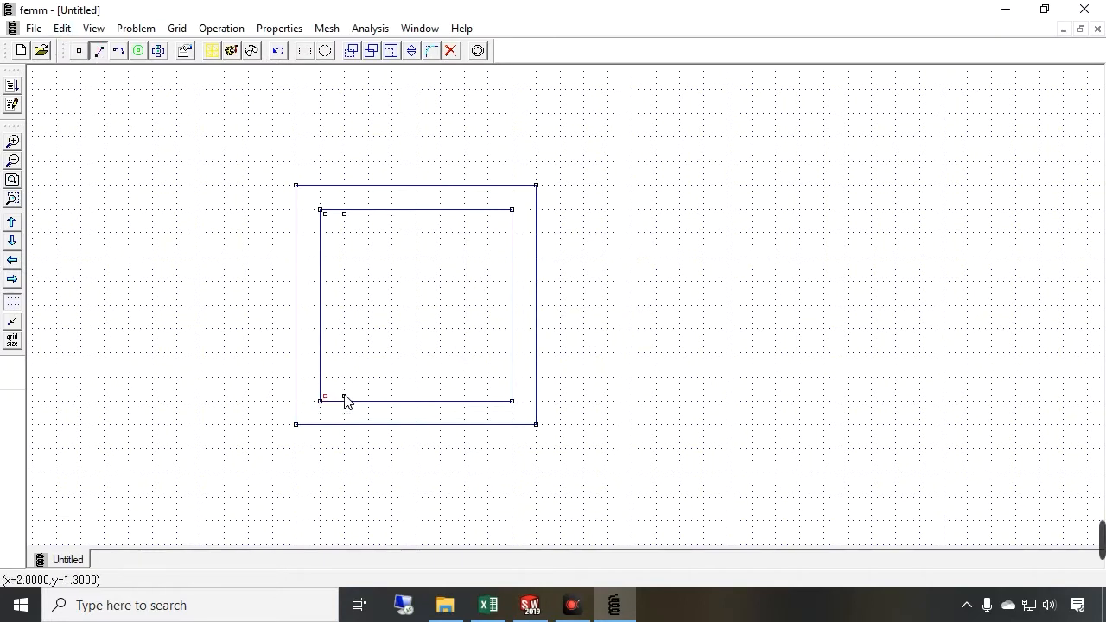
left_click(345, 398)
left_click(345, 213)
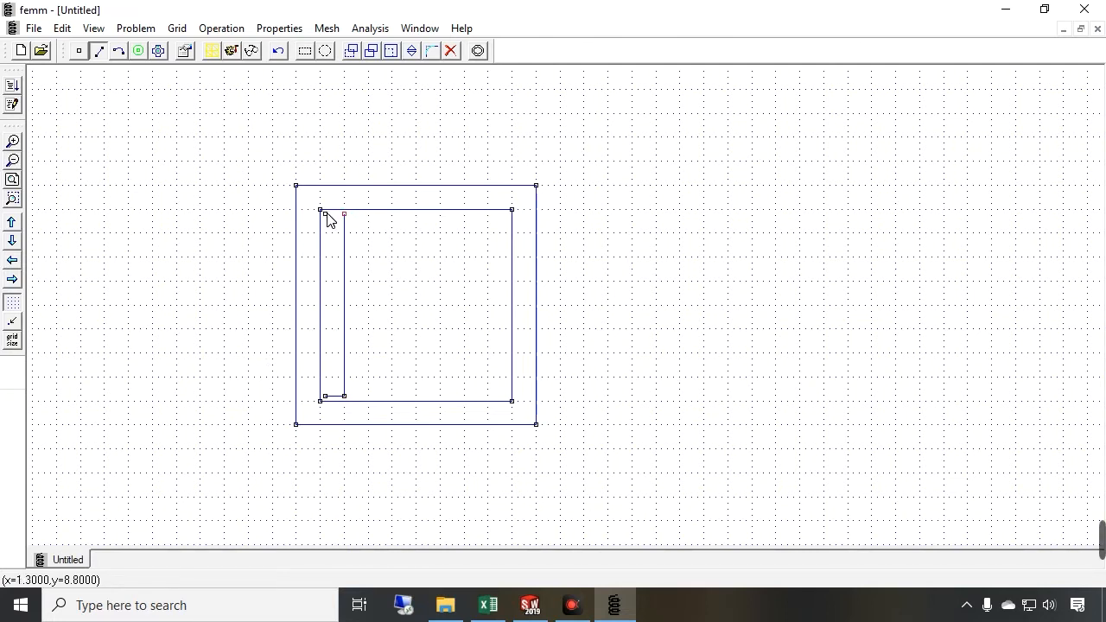
left_click(328, 306)
left_click(325, 396)
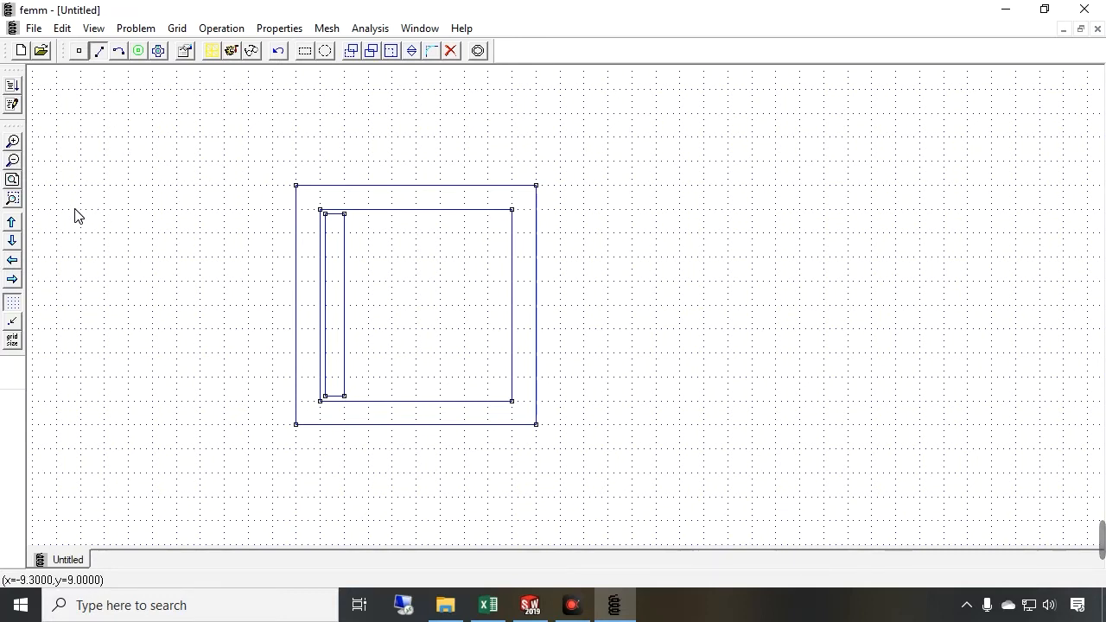
Add the coil's outer-side nodes at (-0.2, 1.2), (-1, 1.2), (-0.2, 8.8) and (-1, 8.8)
left_click(80, 51)
key("Tab")
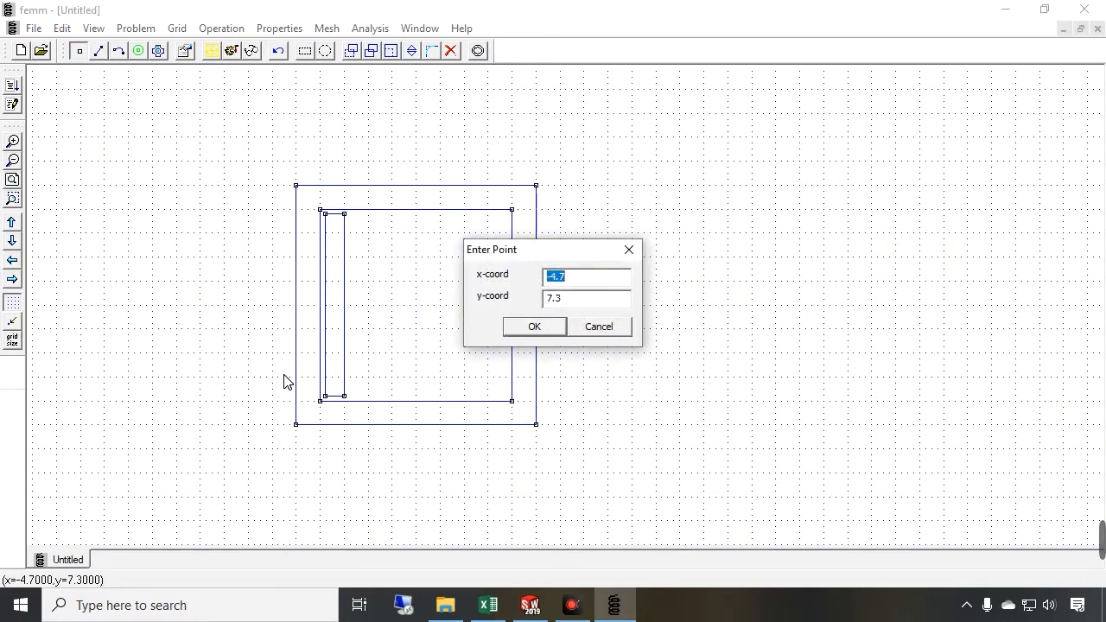
type("-")
key("Return")
key("Tab")
type("-")
double_click(577, 279)
type("1")
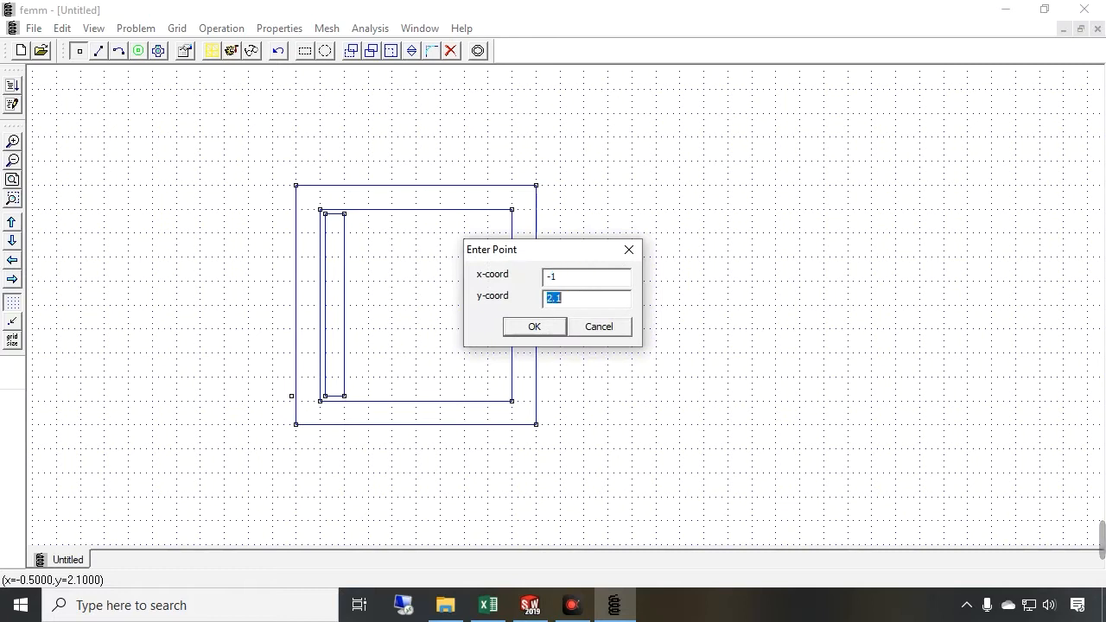
key("Return")
key("Tab")
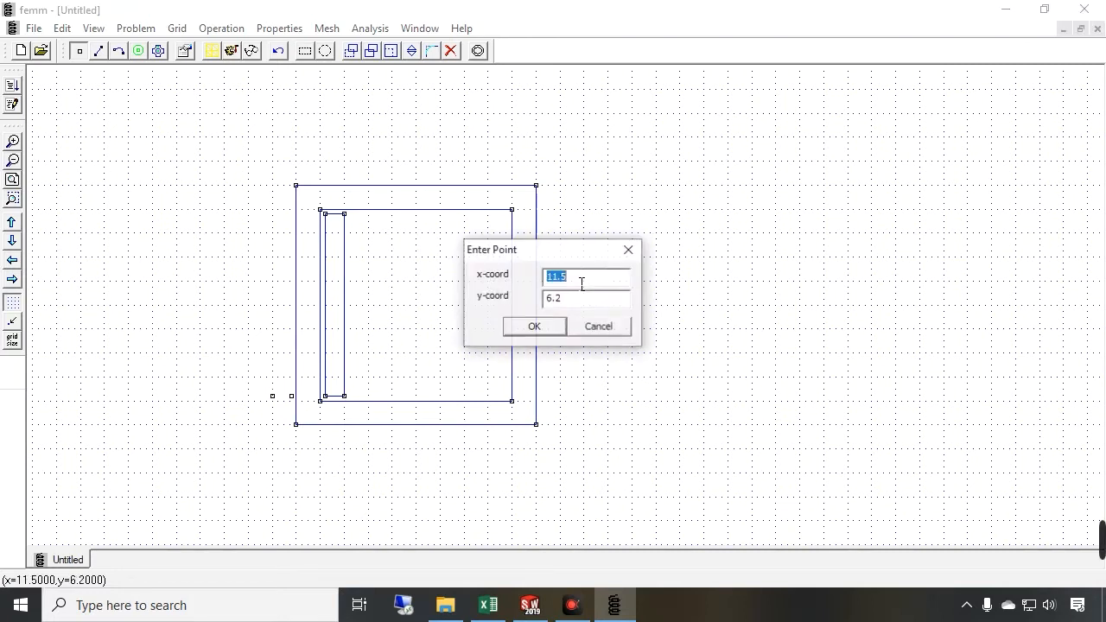
type("-8.4")
key("Return")
key("Tab")
type("-")
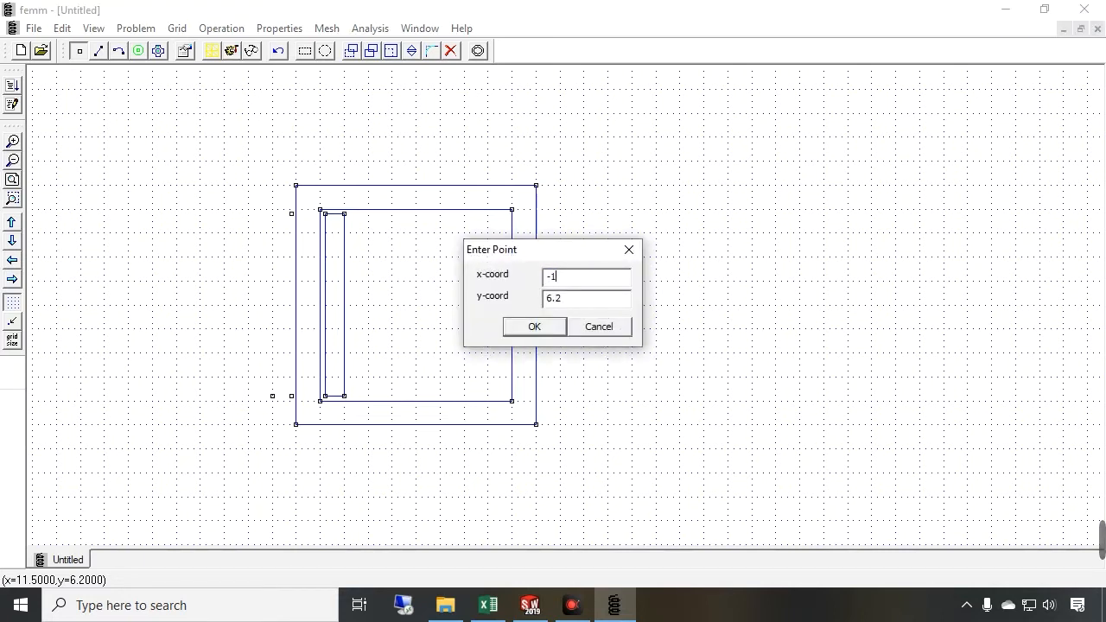
key("Return")
Draw segments joining the four outer-side coil nodes into a rectangle left of the core
left_click(98, 50)
left_click(272, 395)
left_click(291, 395)
left_click(291, 397)
left_click(291, 215)
left_click(274, 215)
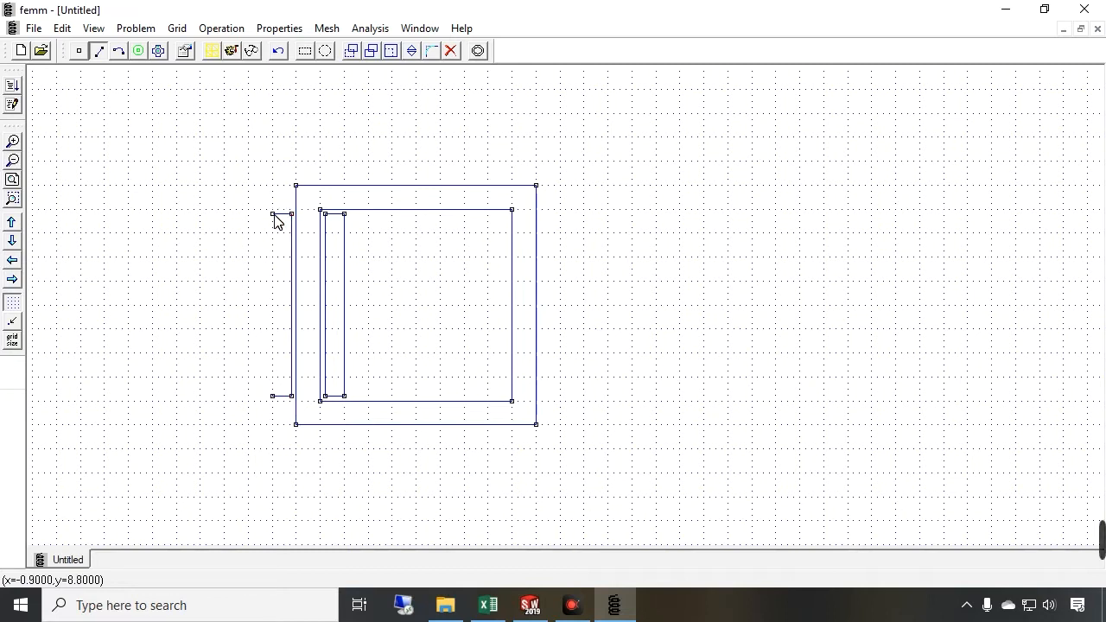
left_click(273, 215)
left_click(272, 396)
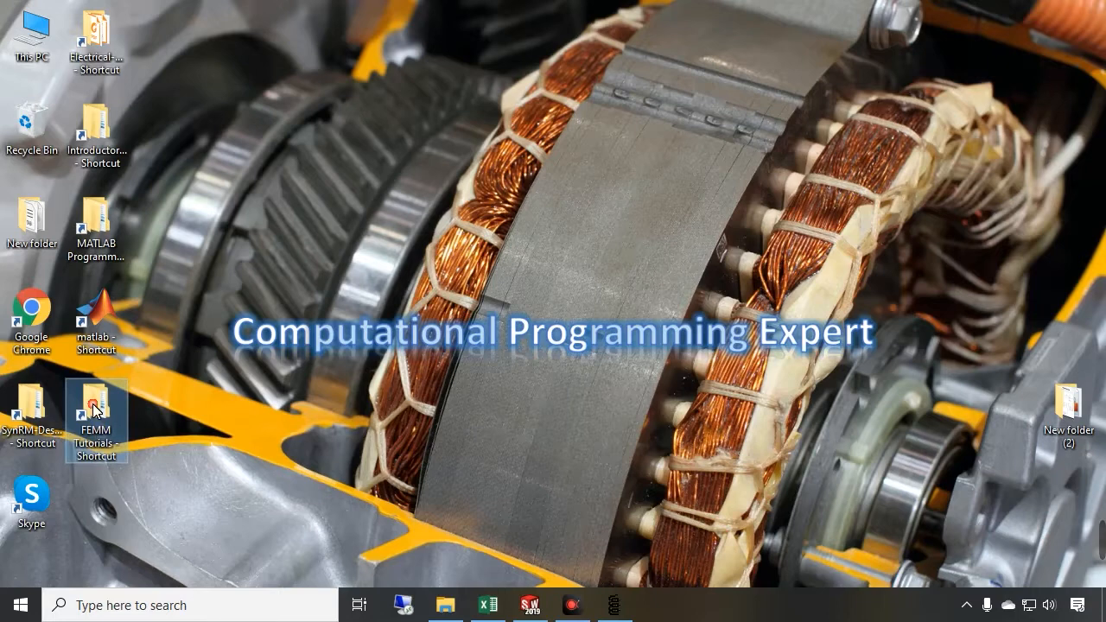
Open the FEMM Tutorial #05 folder and copy its folder path
double_click(95, 409)
double_click(363, 270)
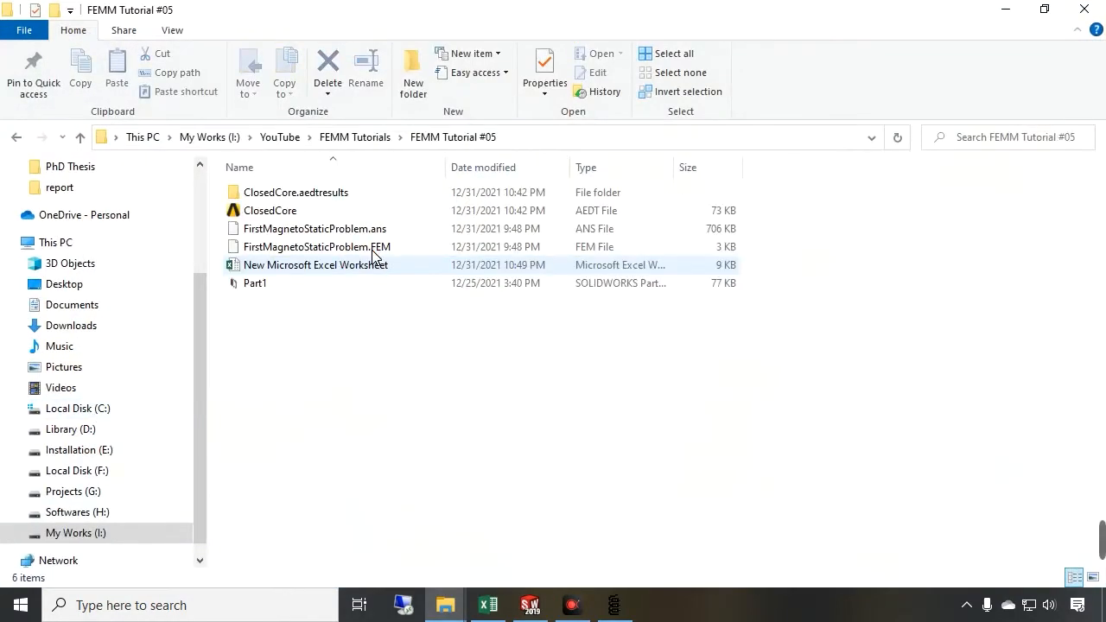
left_click(544, 138)
key("ctrl+c")
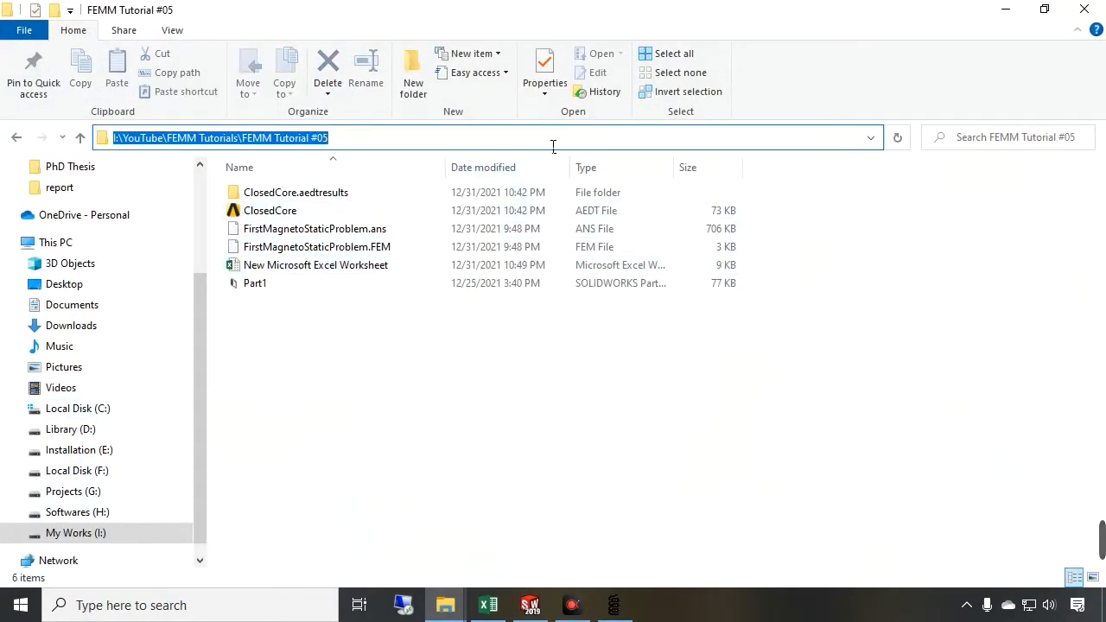
Save the FEMM model as ClosedCore in the FEMM Tutorial #05 folder
left_click(613, 604)
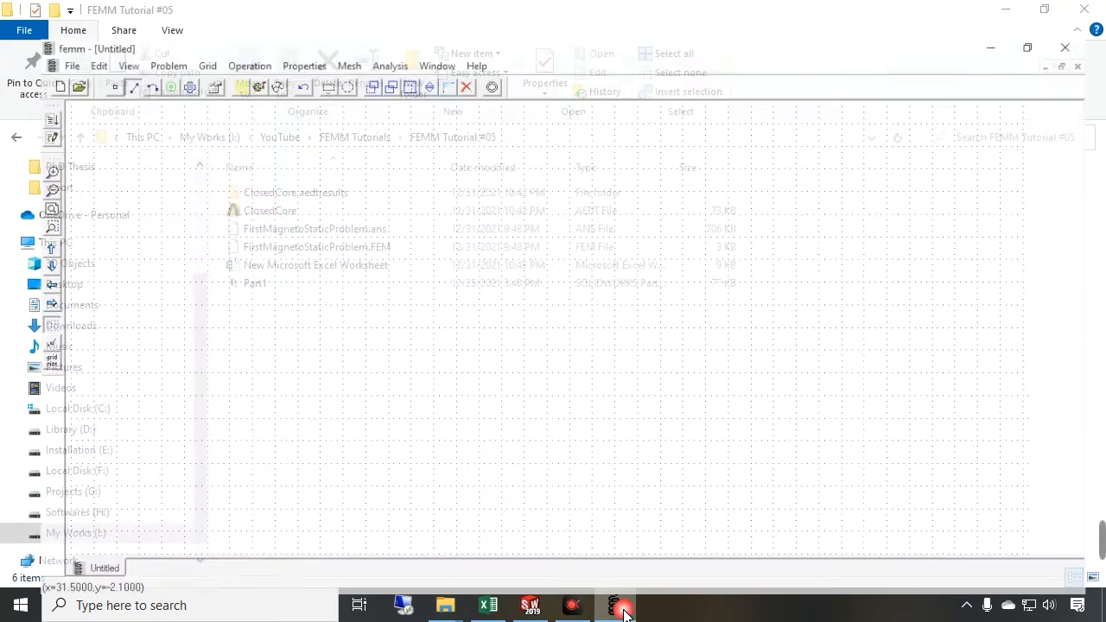
left_click(33, 29)
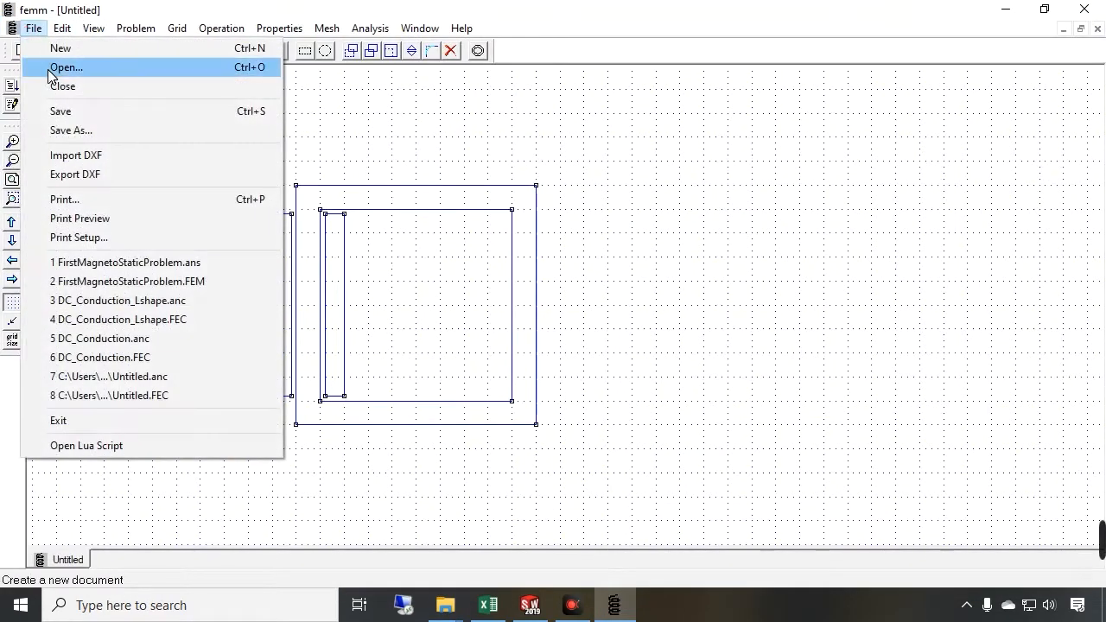
left_click(69, 112)
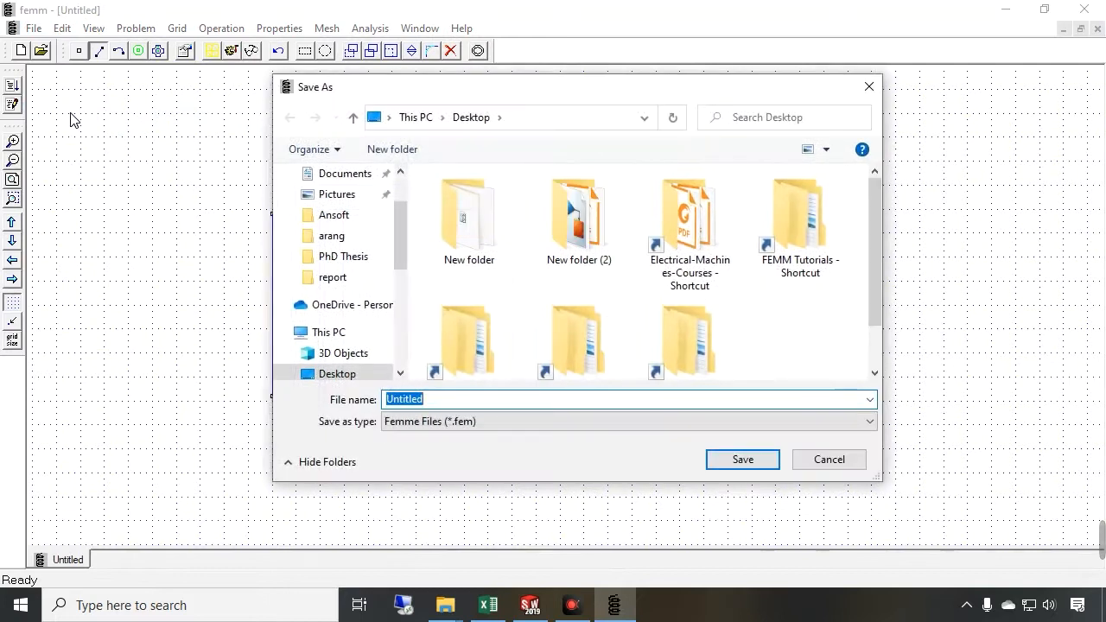
left_click(560, 115)
key("ctrl+v")
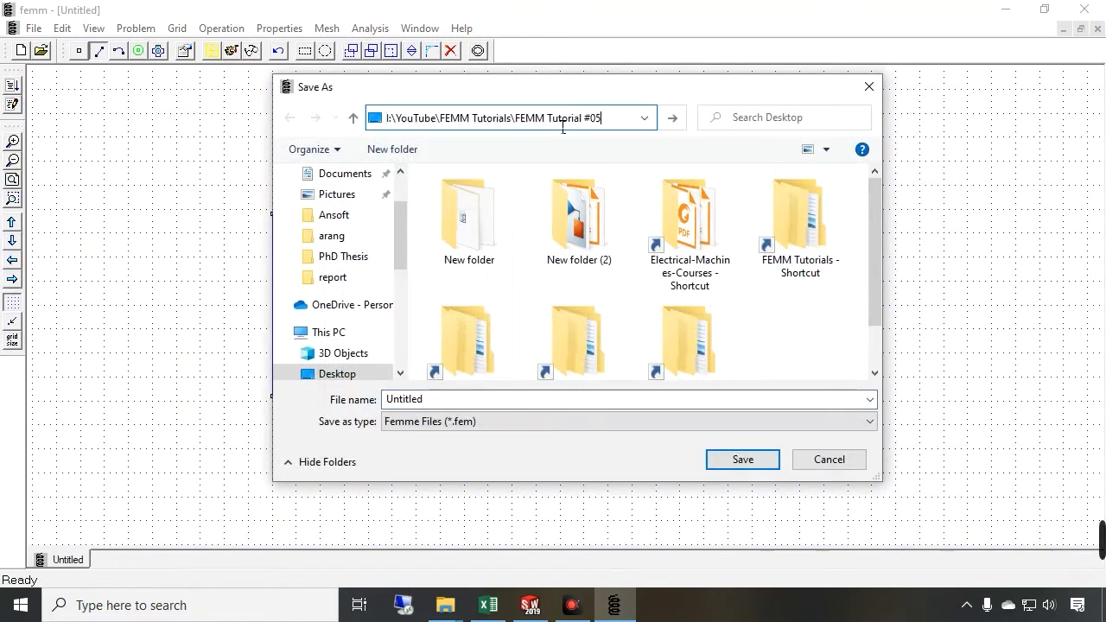
key("Return")
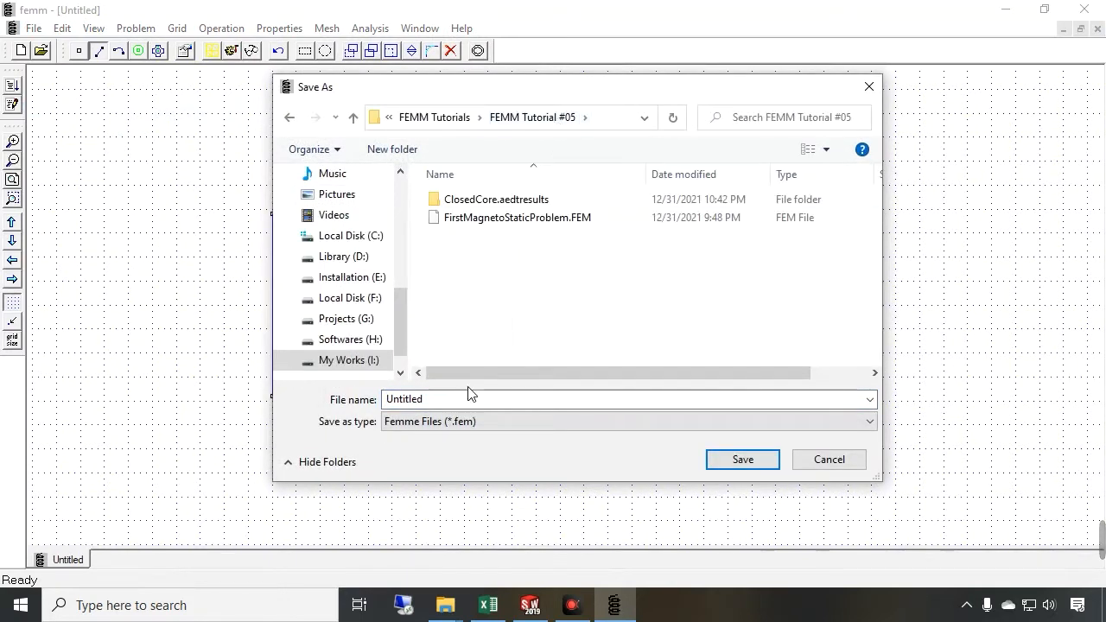
double_click(446, 406)
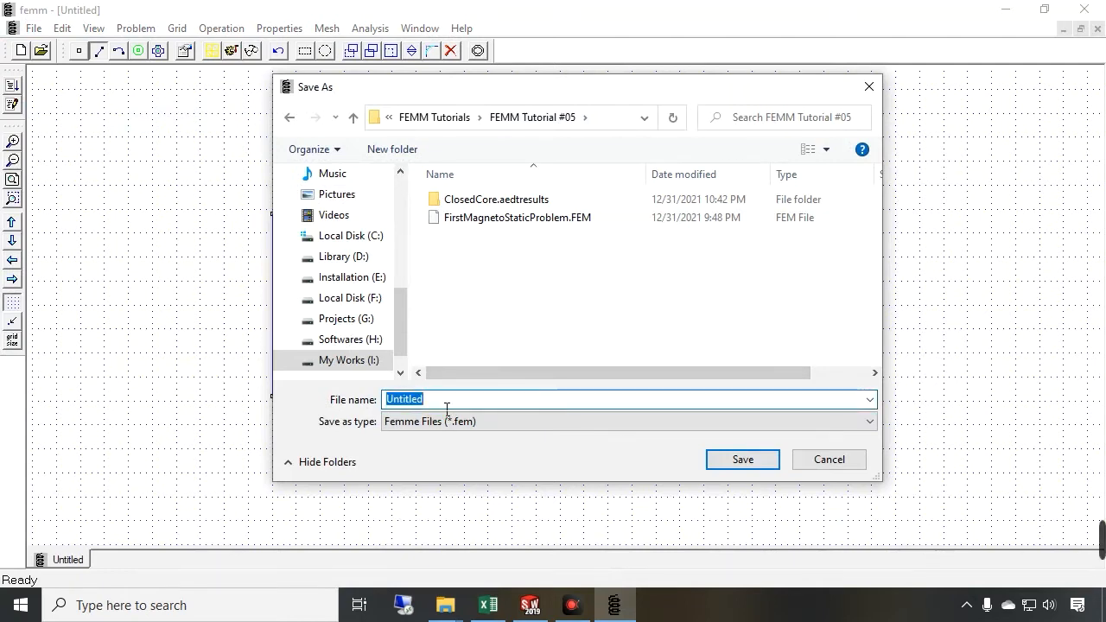
type("C")
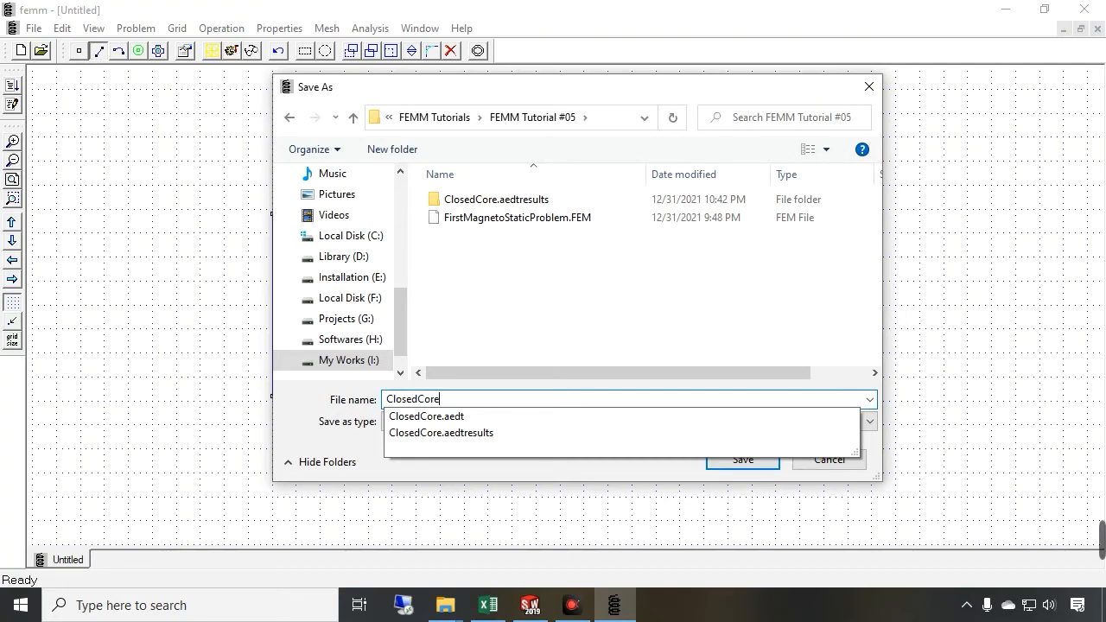
type("losedCore")
key("Return")
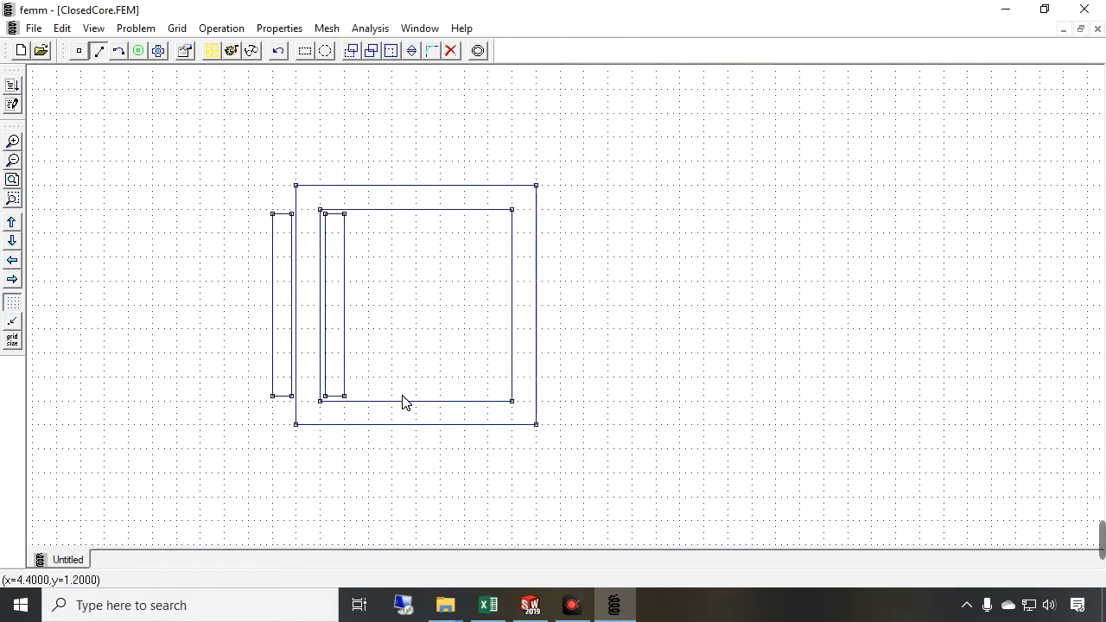
Place block labels inside the inner coil side, the core and the outer coil side
left_click(138, 51)
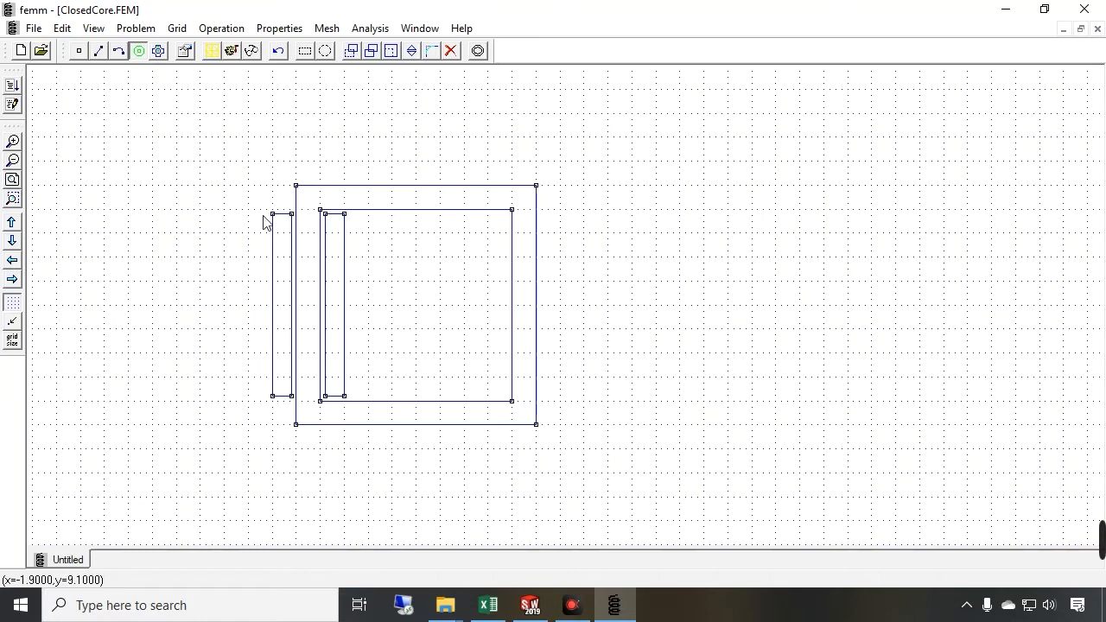
left_click(334, 298)
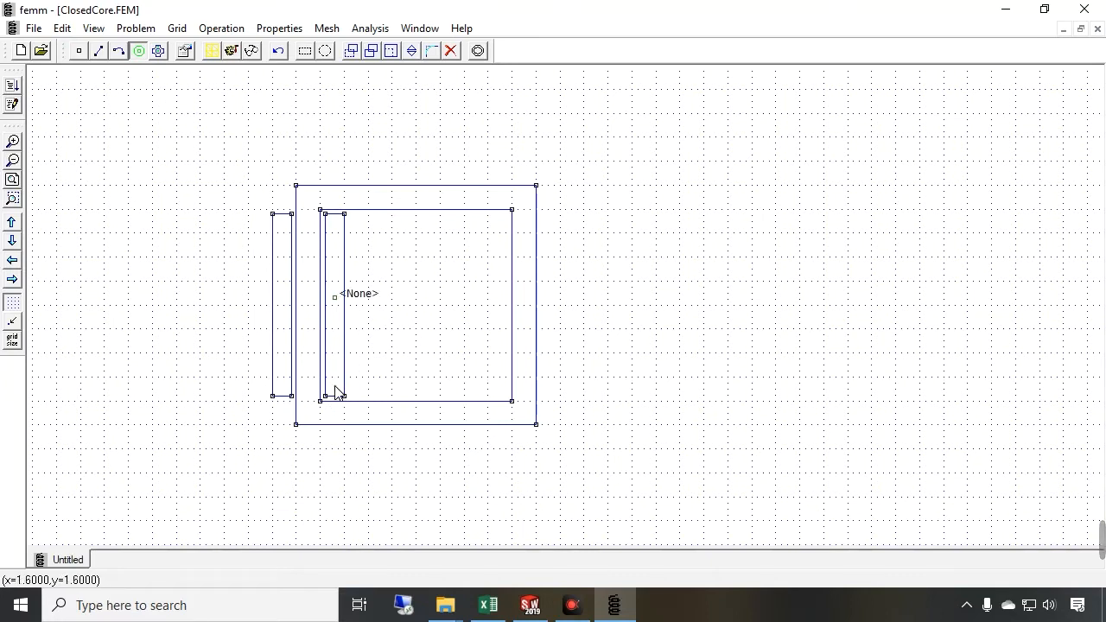
left_click(305, 300)
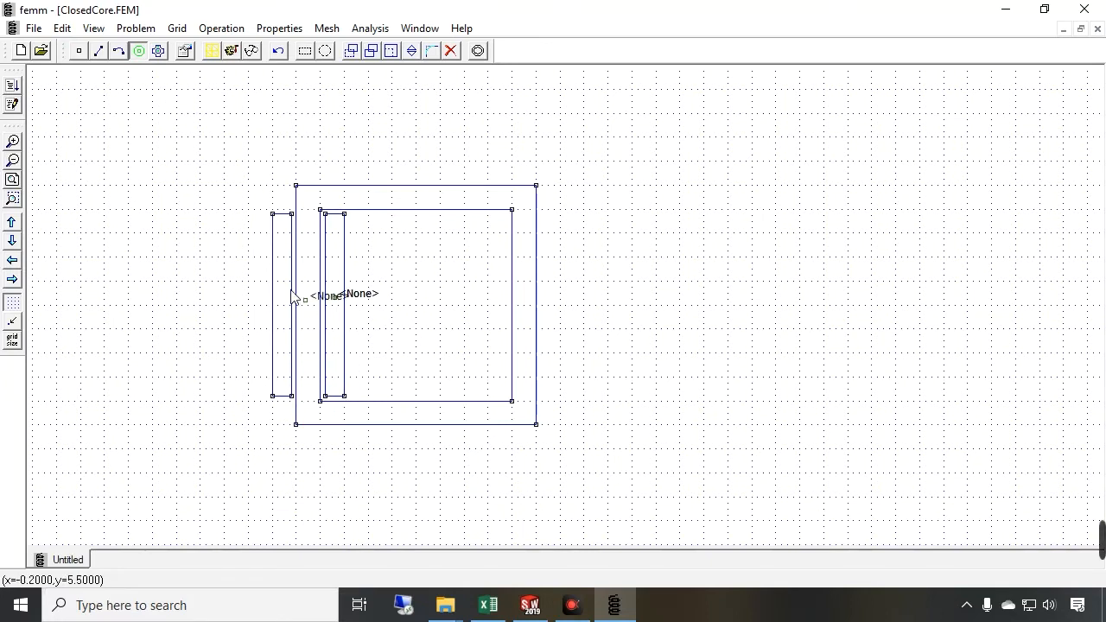
left_click(281, 261)
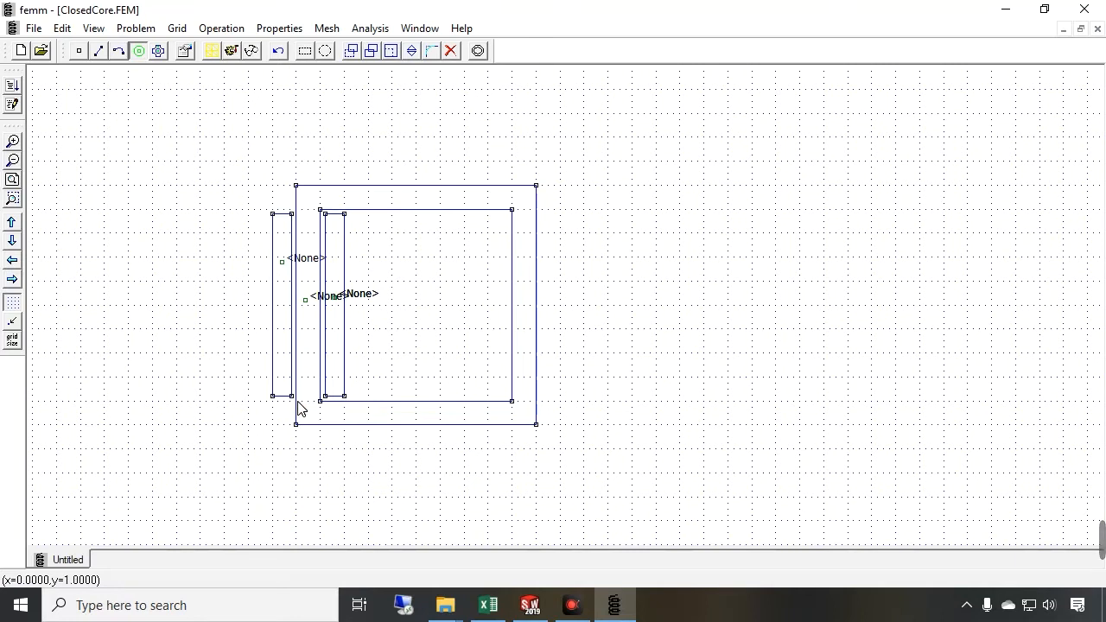
Add Pure Iron from the soft magnetic materials library to the model materials
left_click(278, 28)
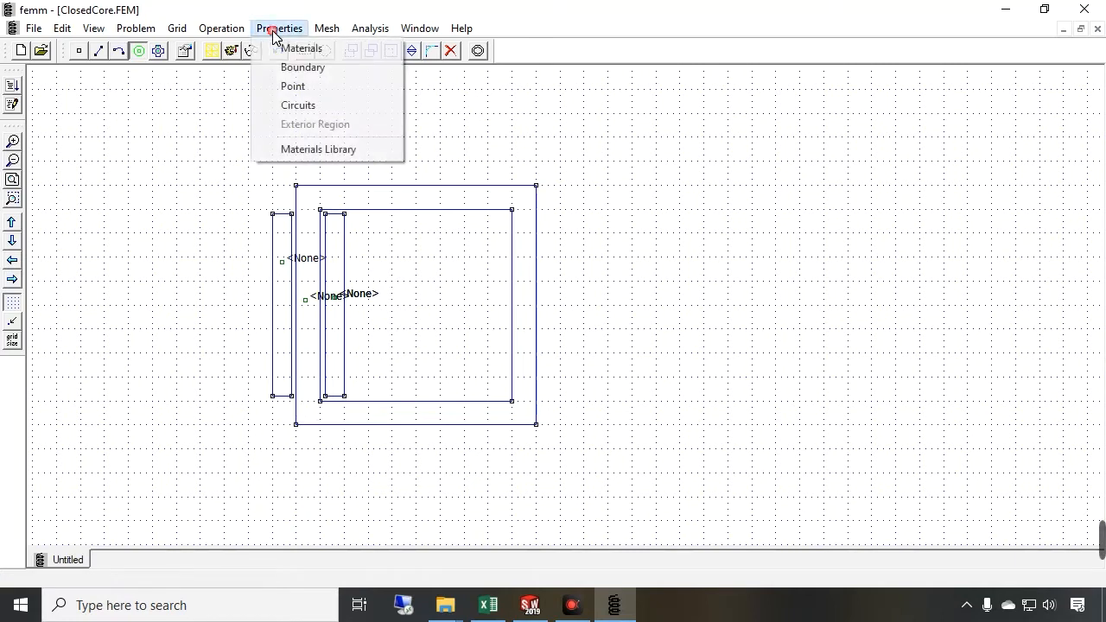
left_click(318, 149)
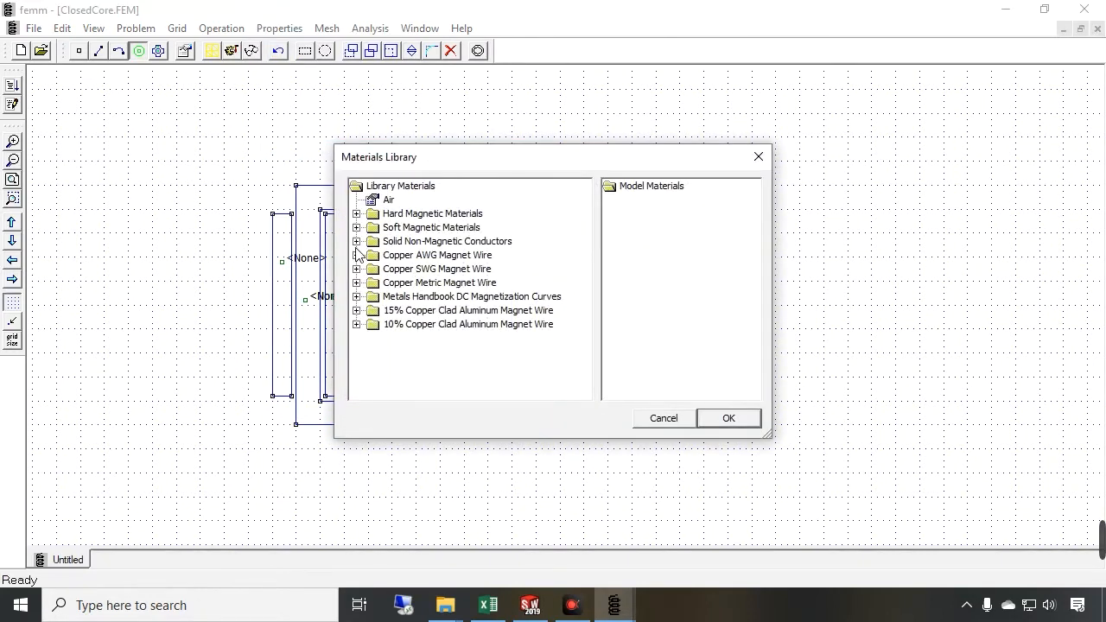
left_click(355, 214)
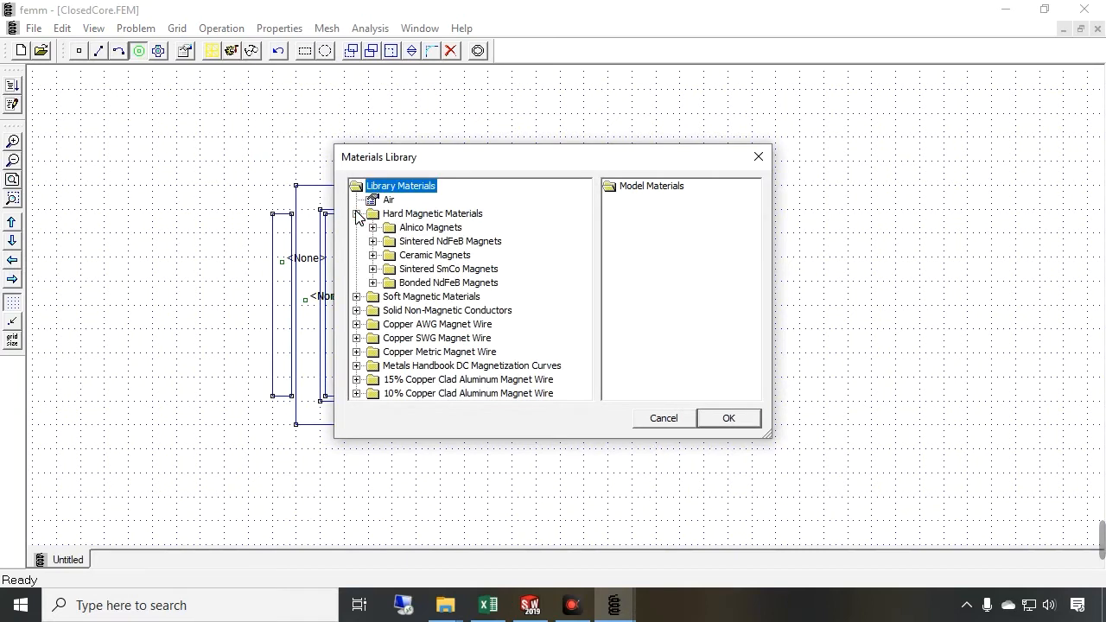
left_click(355, 296)
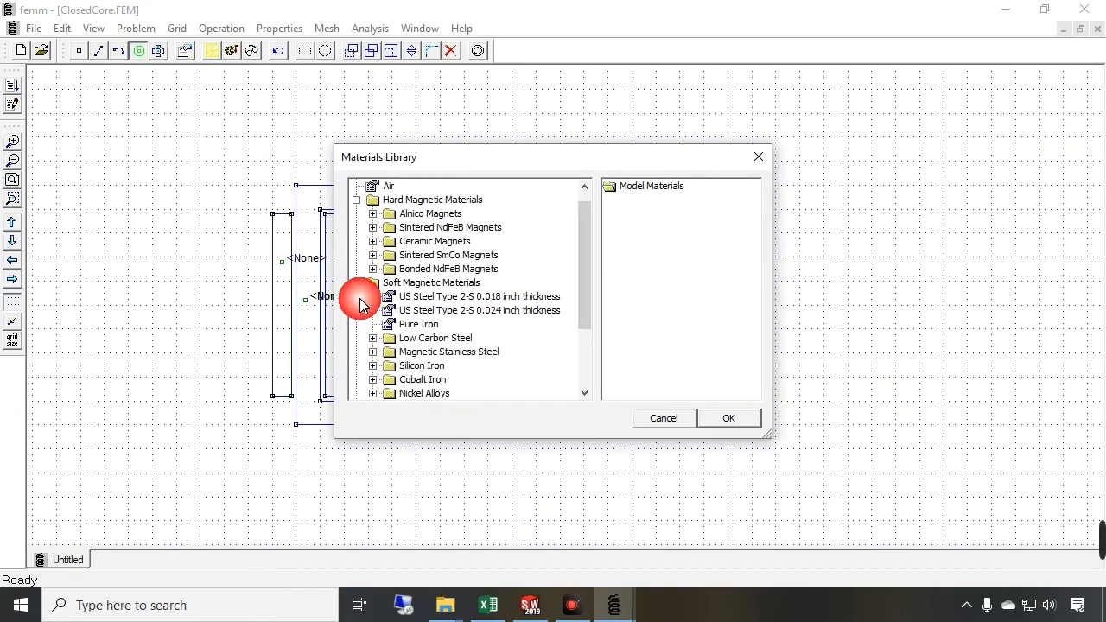
left_click(408, 324)
left_click_drag(406, 327, 638, 208)
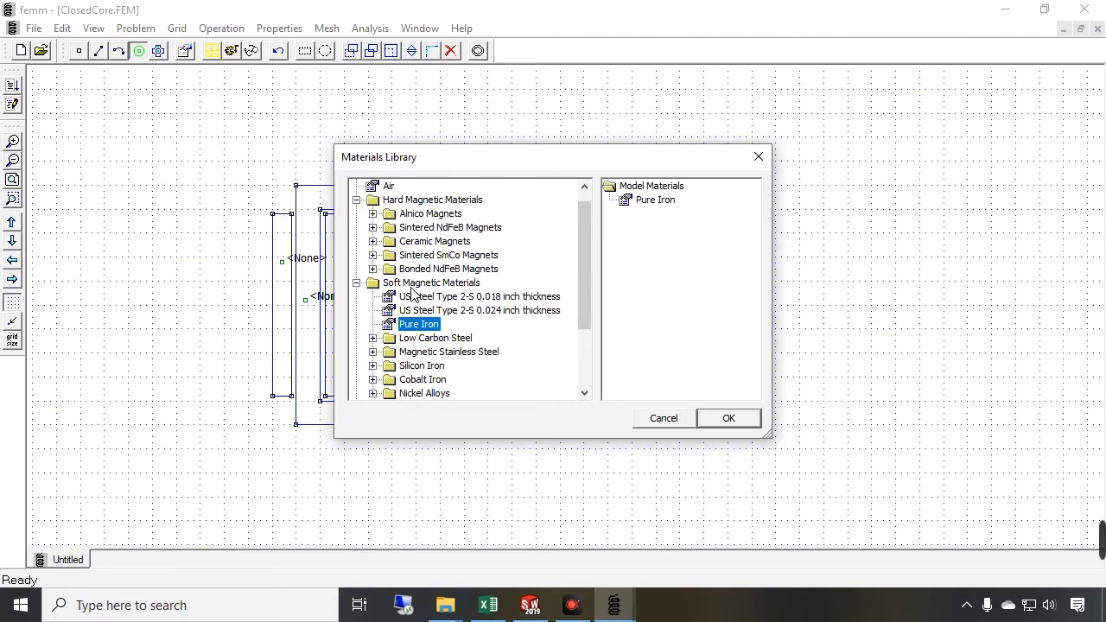
Add 22 SWG copper magnet wire to the model materials and close the materials library
left_click(357, 283)
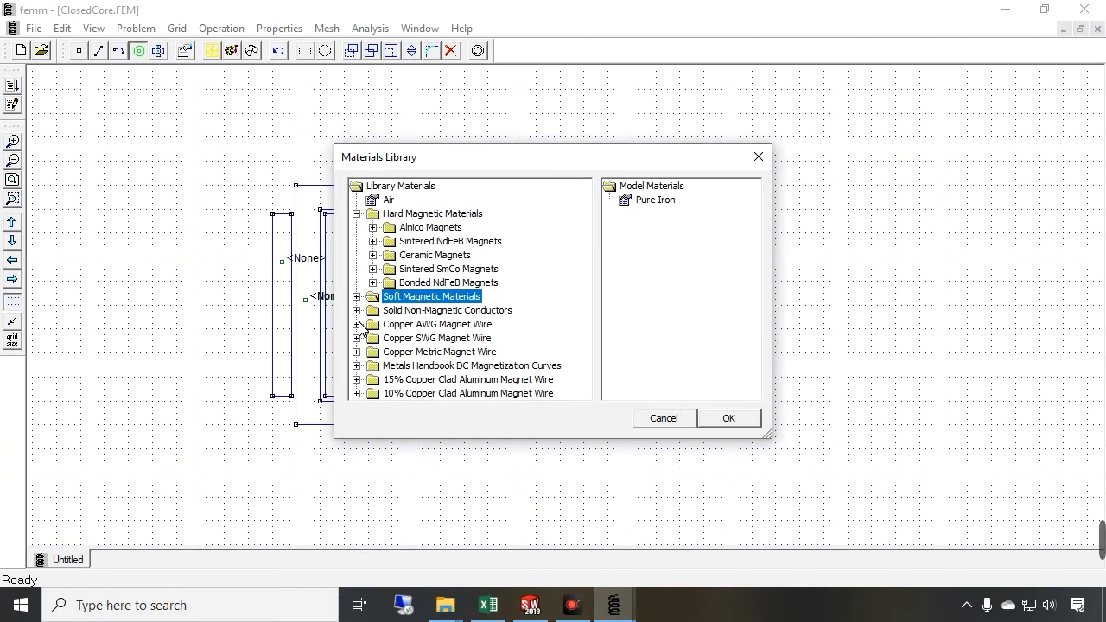
left_click(357, 324)
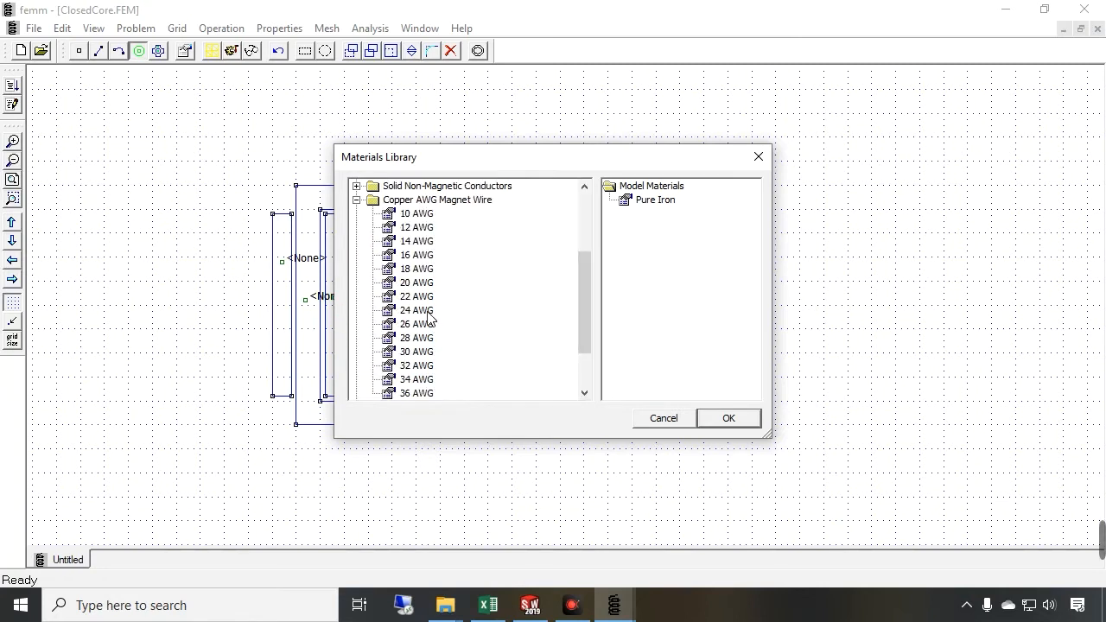
left_click(356, 199)
left_click(355, 294)
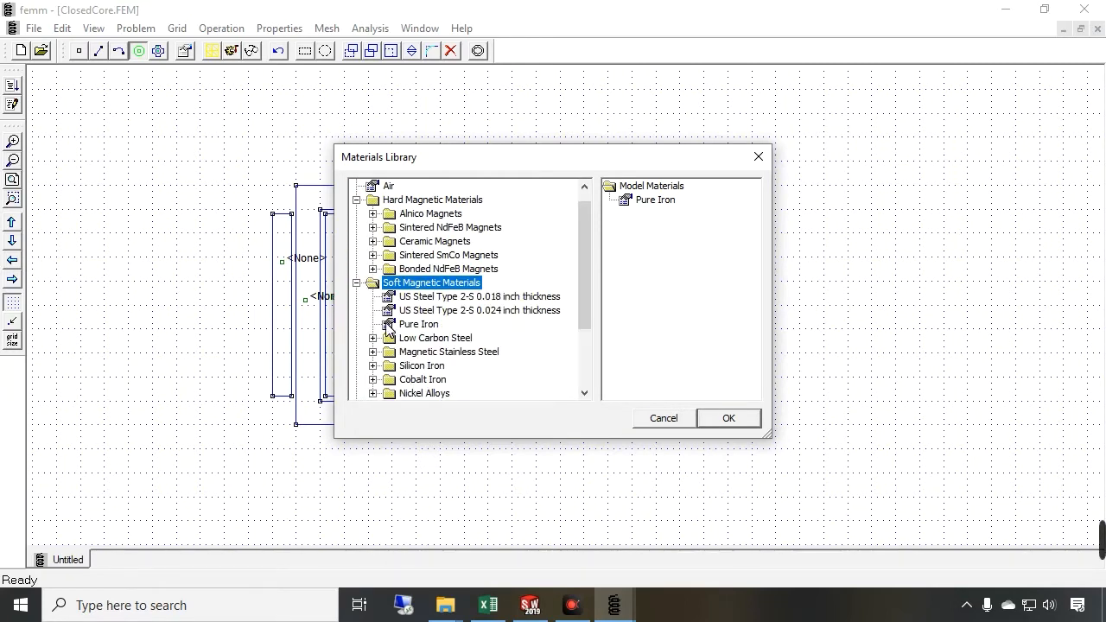
left_click(356, 283)
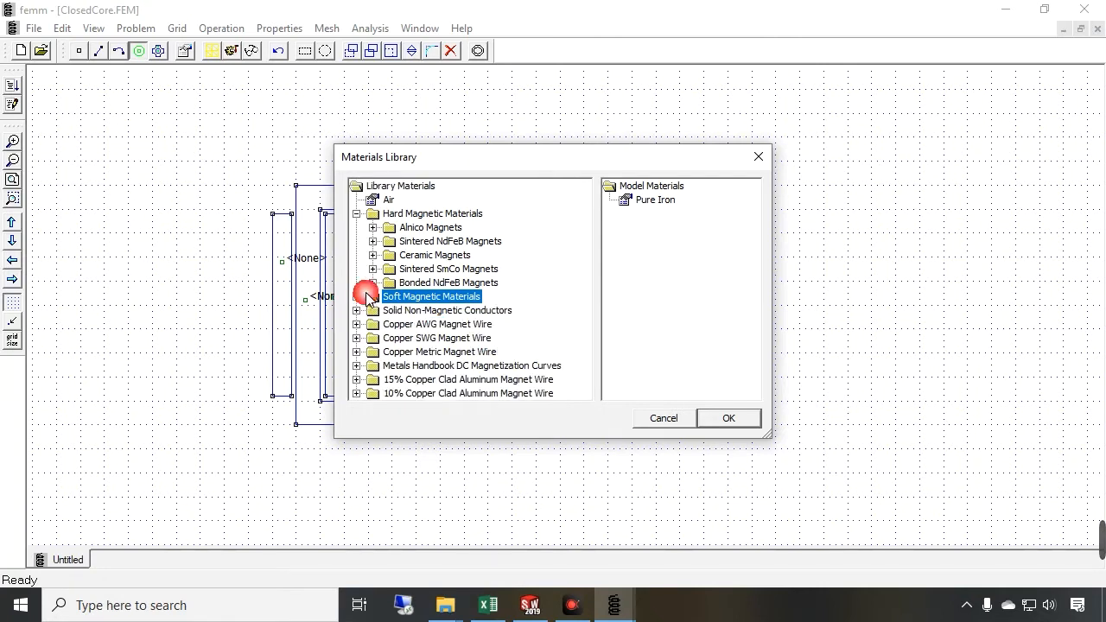
left_click(355, 338)
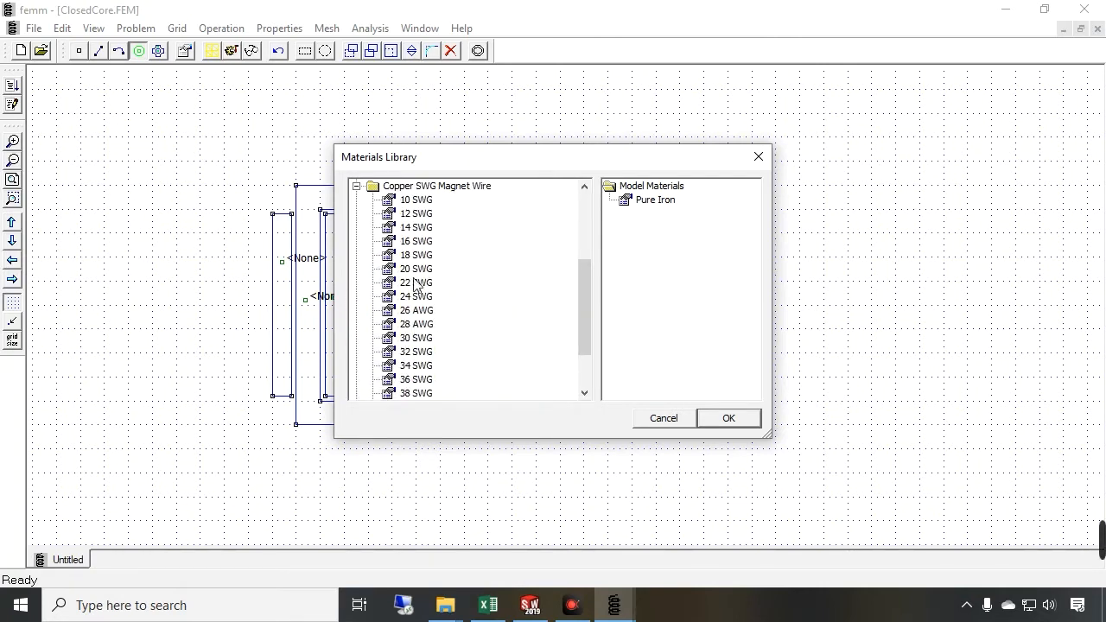
left_click_drag(415, 287, 644, 228)
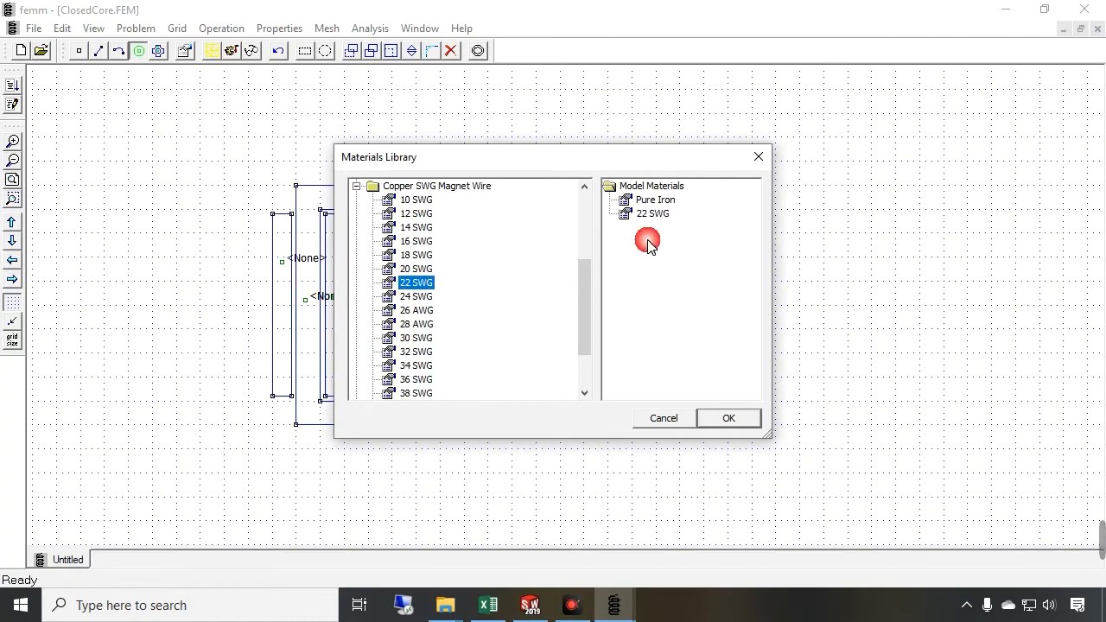
left_click(728, 418)
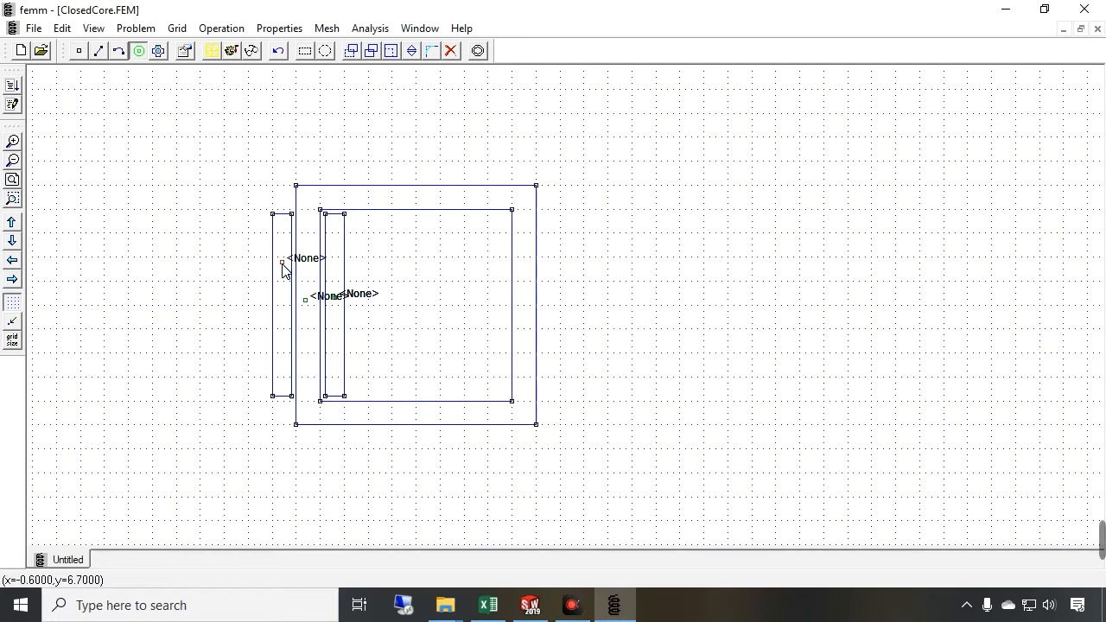
Set the outer coil side's block label material to 22 SWG
key("space")
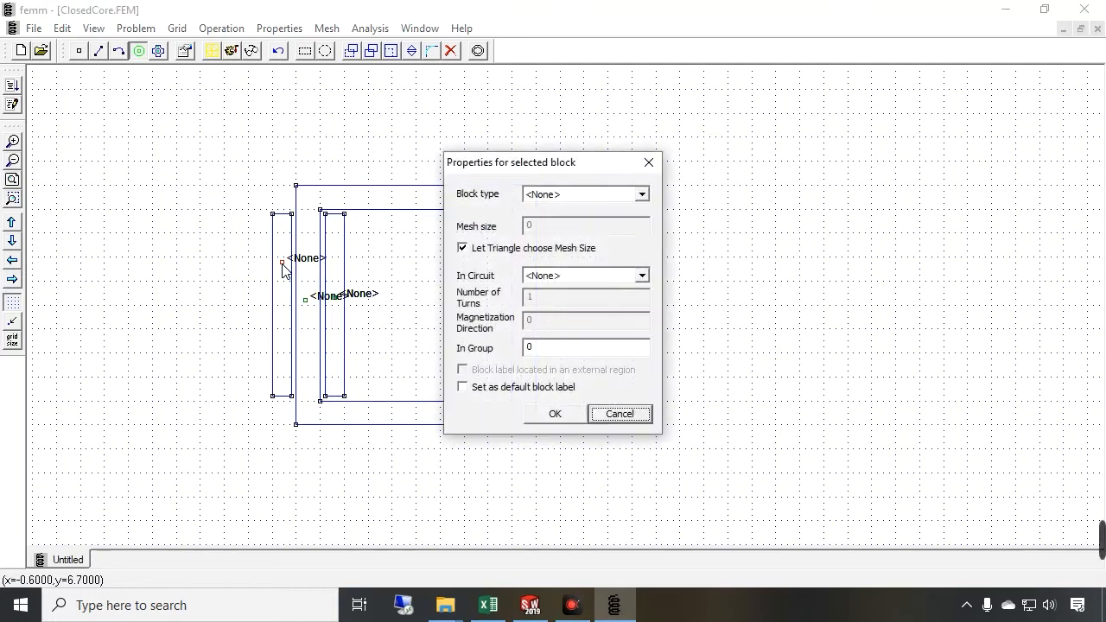
left_click(551, 202)
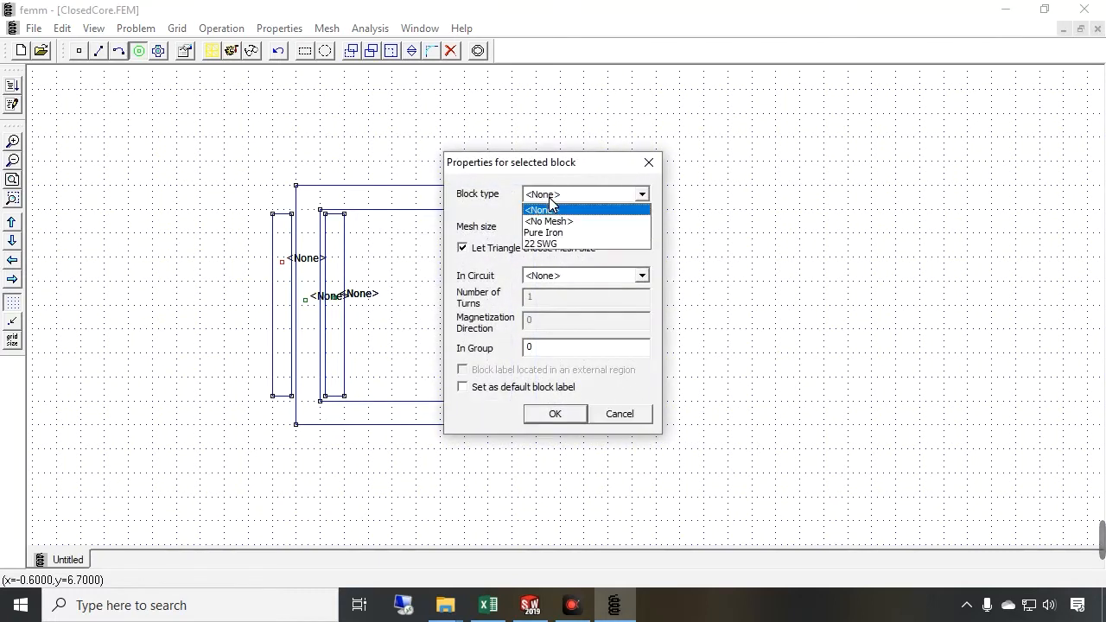
left_click(555, 244)
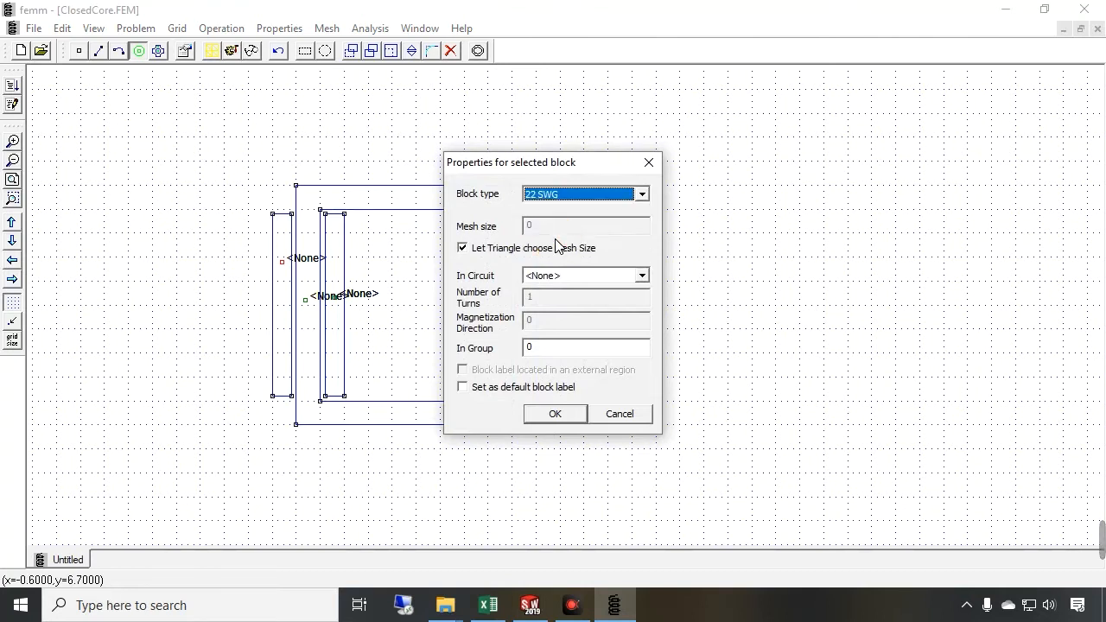
left_click(554, 414)
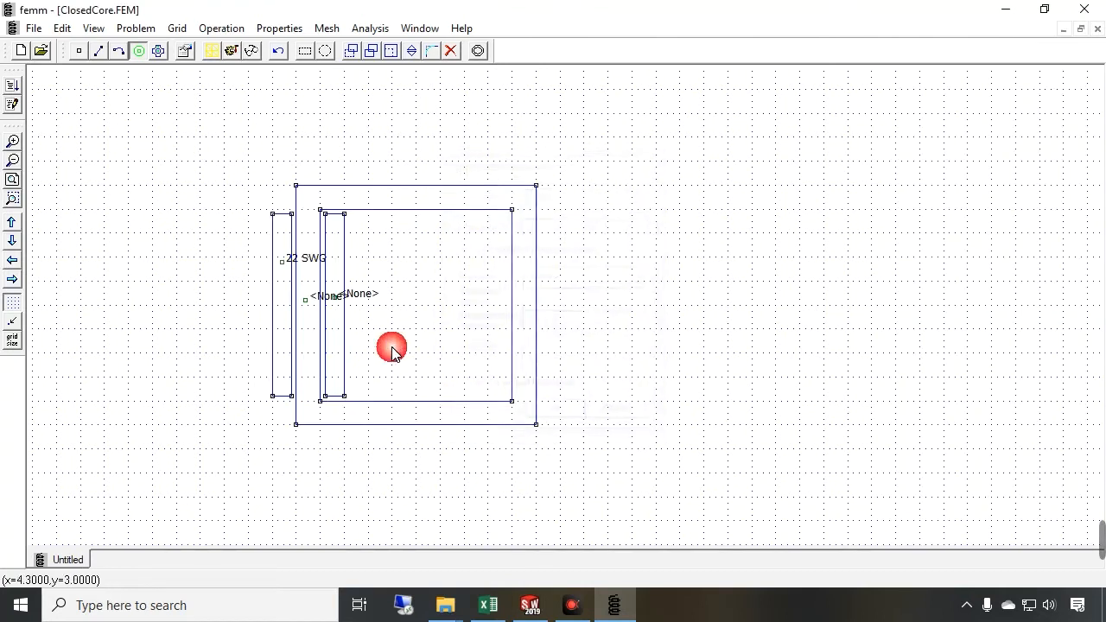
Set the core's block label material to Pure Iron
right_click(307, 299)
key("space")
left_click(570, 194)
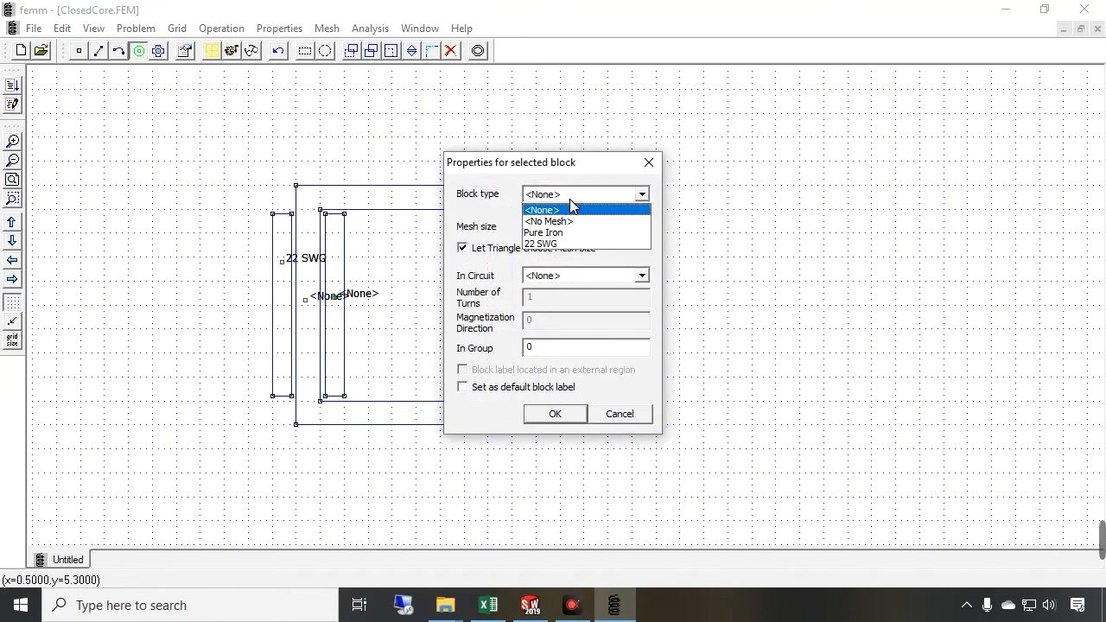
left_click(561, 233)
left_click(557, 414)
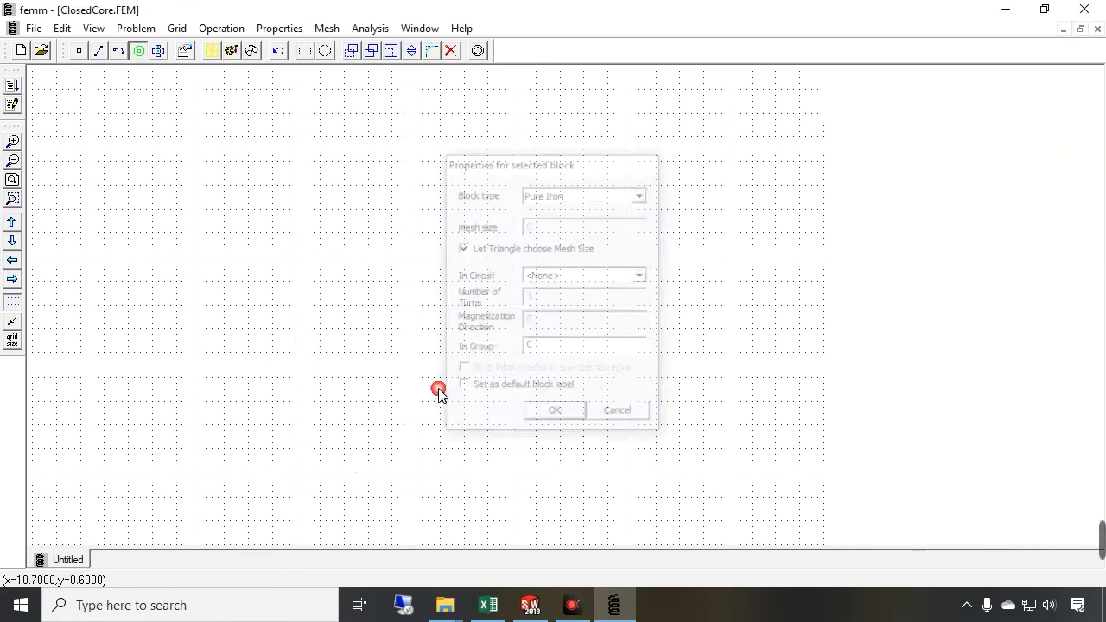
Set the inner coil side's block label material to 22 SWG
right_click(353, 298)
key("space")
left_click(550, 202)
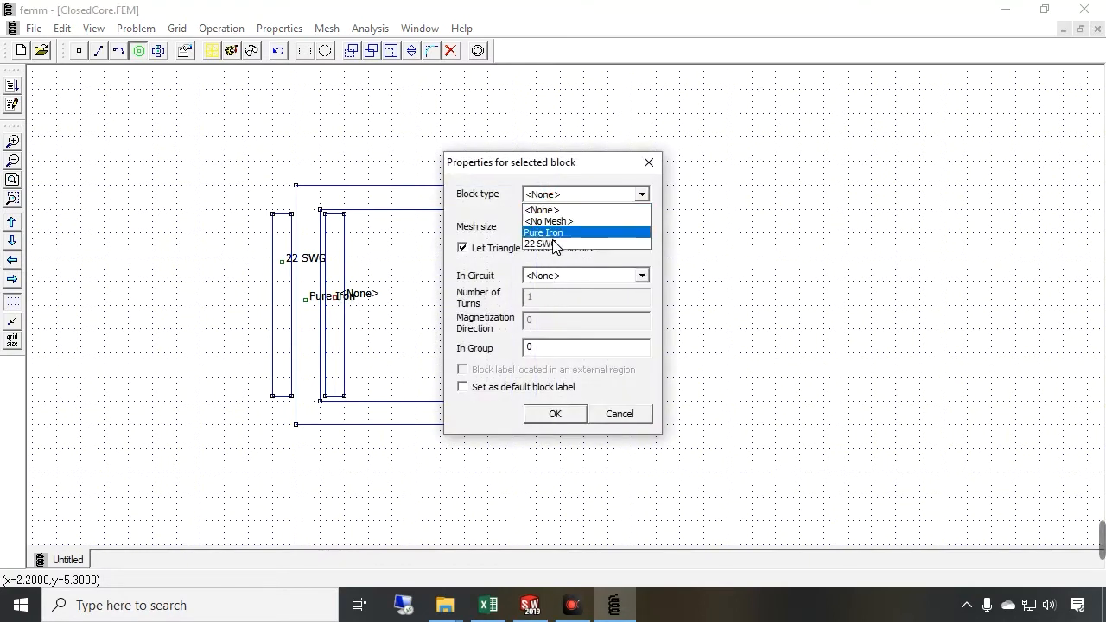
left_click(557, 245)
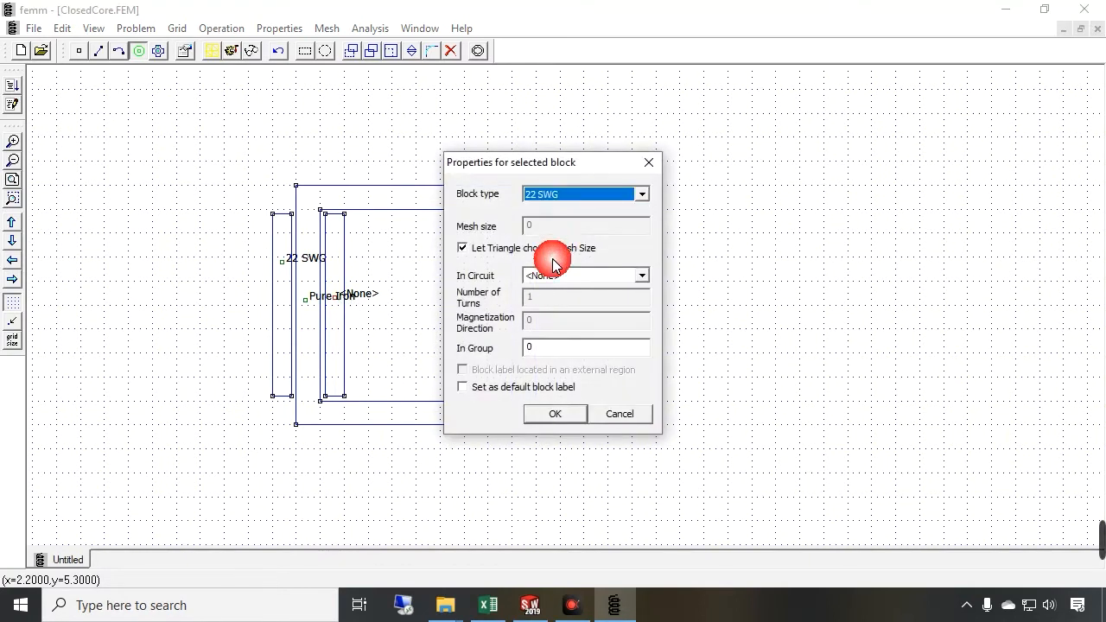
left_click(553, 414)
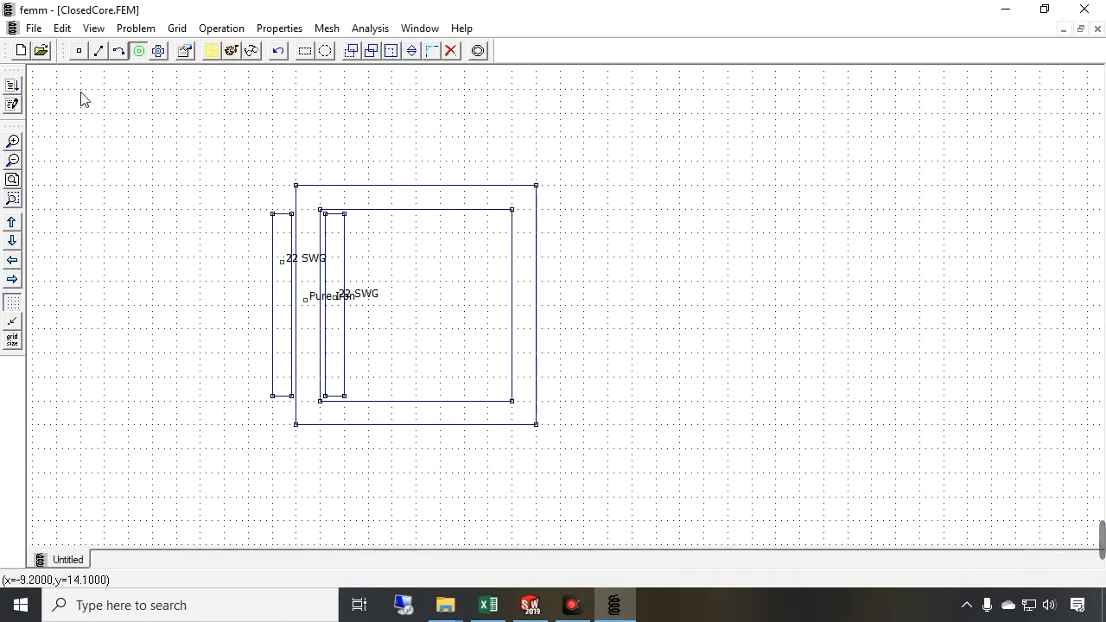
Switch to Paint by searching for it in Windows search
left_click(216, 609)
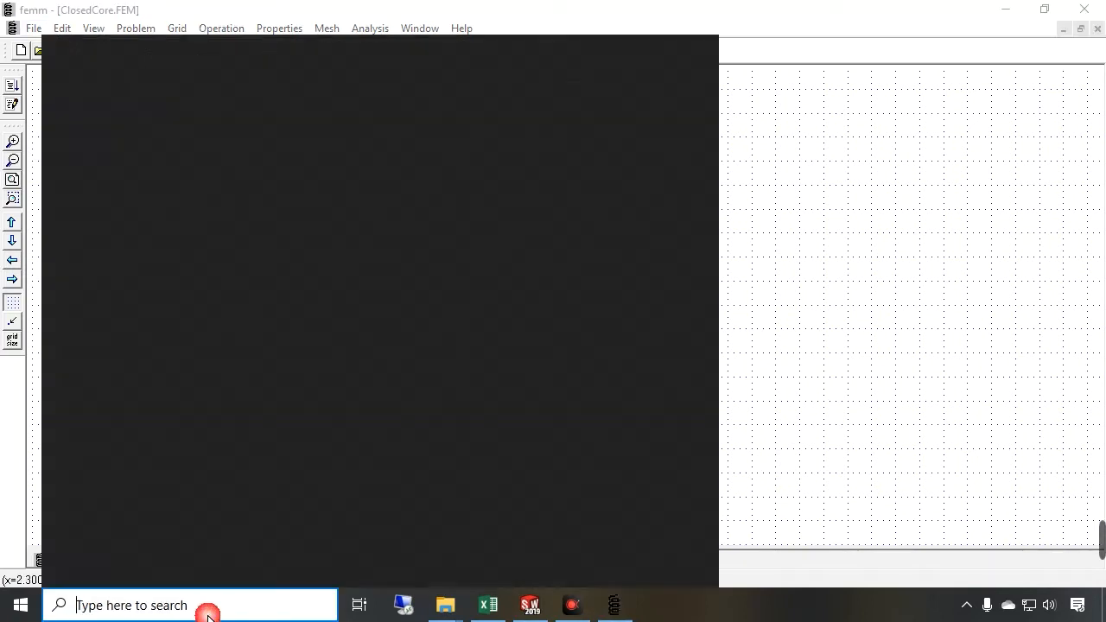
type("paint")
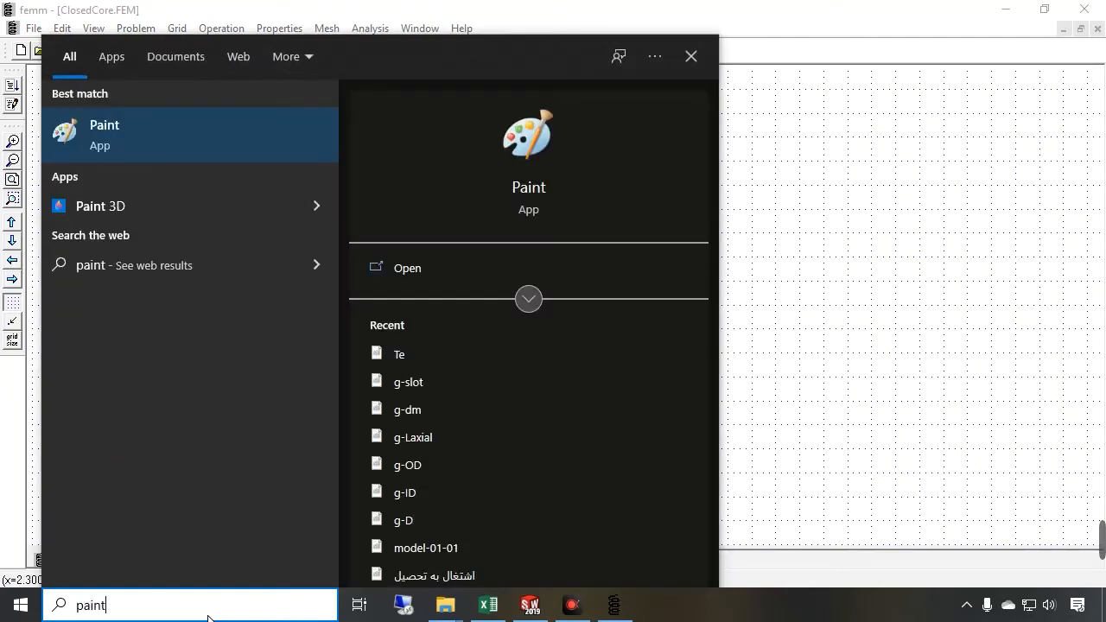
key("Return")
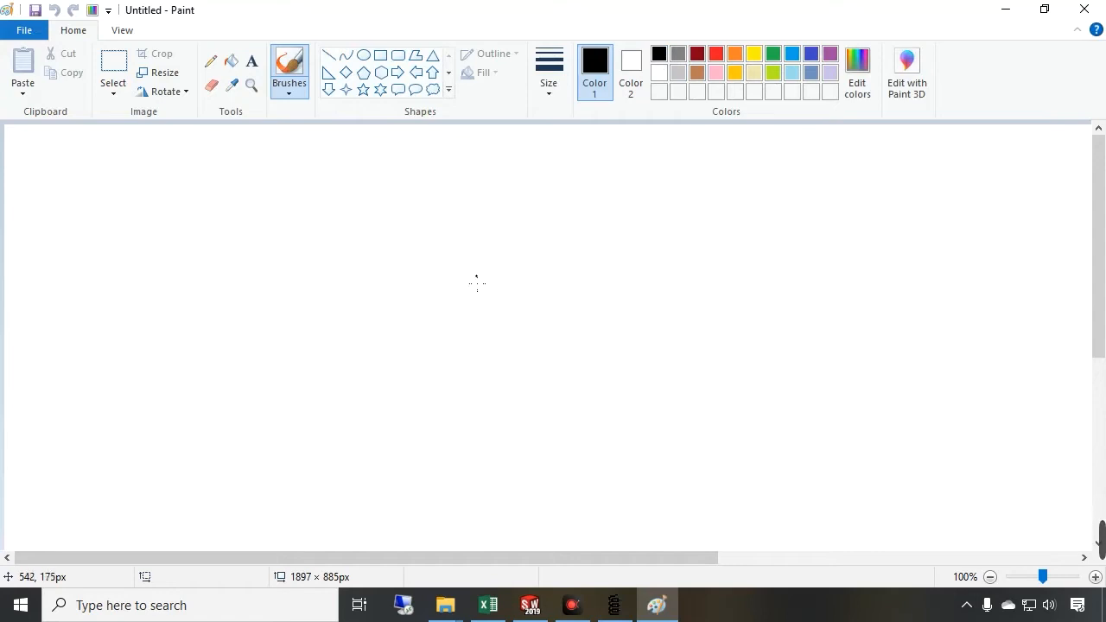
Sketch the core rectangles and the two coil sides with the brush and zoom the canvas out to 50%
left_click_drag(444, 297, 431, 421)
mouse_move(463, 271)
left_mouse_down()
mouse_move(482, 347)
mouse_move(471, 444)
left_mouse_up()
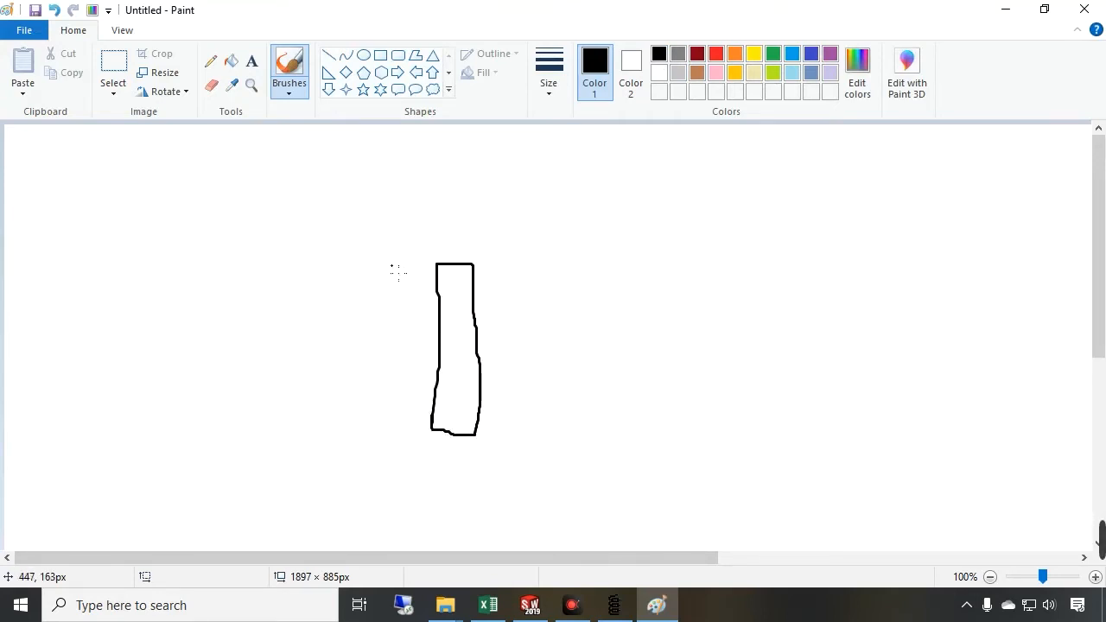
left_click_drag(422, 250, 418, 444)
mouse_move(421, 251)
left_mouse_down()
mouse_move(577, 255)
mouse_move(654, 324)
mouse_move(460, 452)
left_mouse_up()
left_click_drag(364, 204, 354, 480)
mouse_move(363, 203)
left_mouse_down()
mouse_move(710, 200)
mouse_move(715, 481)
mouse_move(403, 517)
mouse_move(354, 477)
left_mouse_up()
mouse_move(300, 260)
left_mouse_down()
mouse_move(343, 327)
mouse_move(338, 429)
mouse_move(302, 359)
mouse_move(301, 260)
left_mouse_up()
left_click(989, 576)
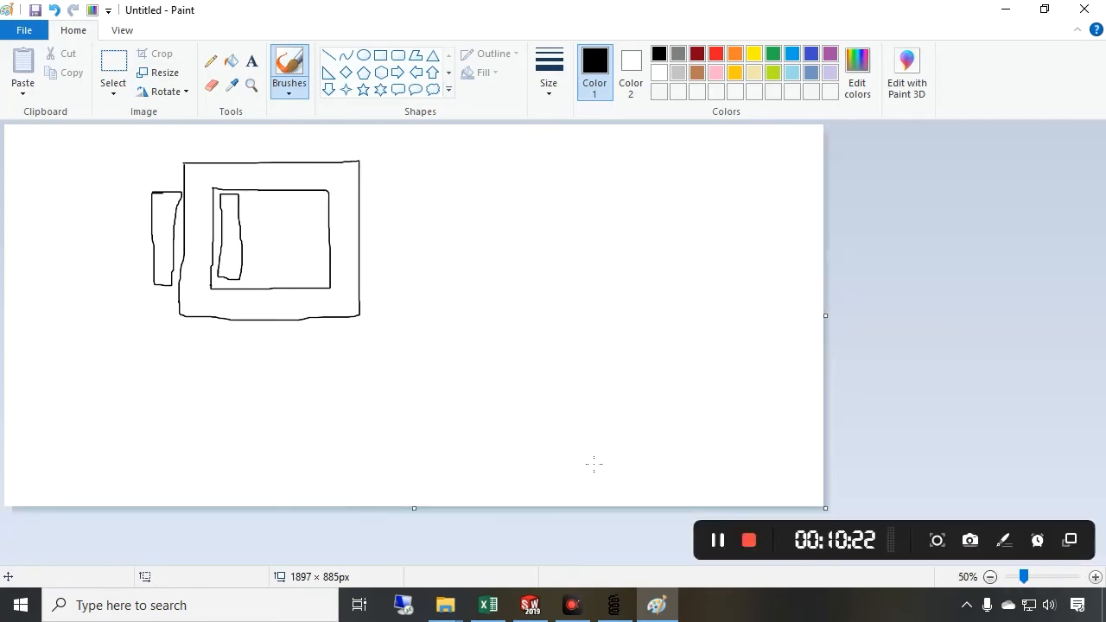
Select the whole sketch and move it toward the centre of the canvas
key("ctrl+a")
left_click_drag(277, 249, 454, 306)
left_click(904, 217)
left_click(814, 136)
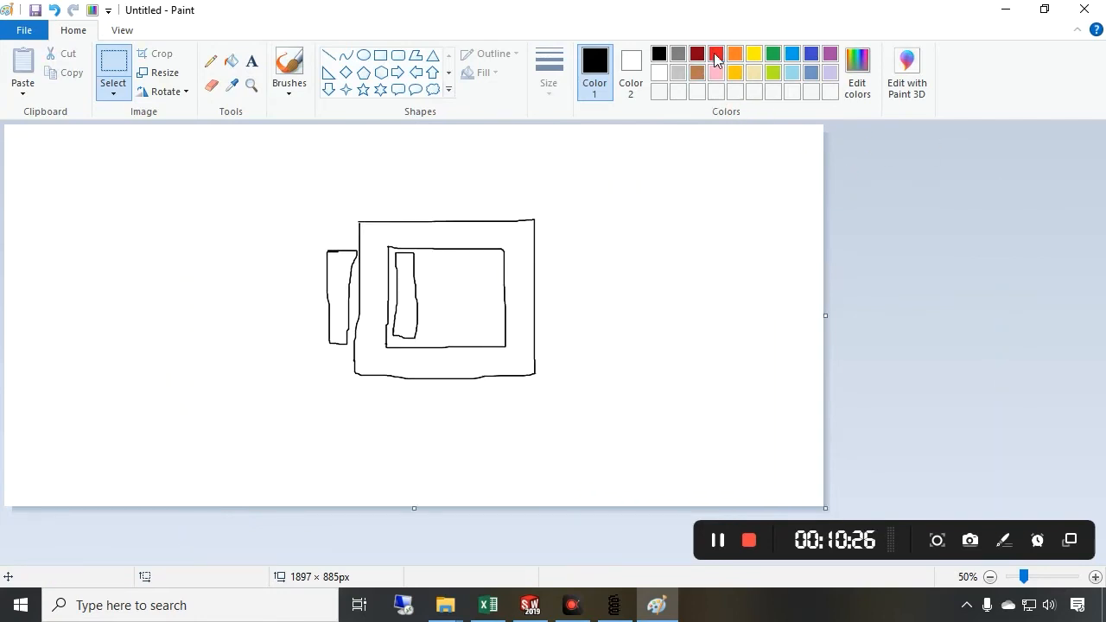
Draw the magnetic flux path in red around the core window and through the outer coil side
left_click(716, 53)
left_click(289, 71)
mouse_move(425, 360)
left_mouse_down()
mouse_move(374, 347)
mouse_move(366, 273)
mouse_move(418, 240)
mouse_move(520, 275)
mouse_move(517, 359)
mouse_move(412, 361)
left_mouse_up()
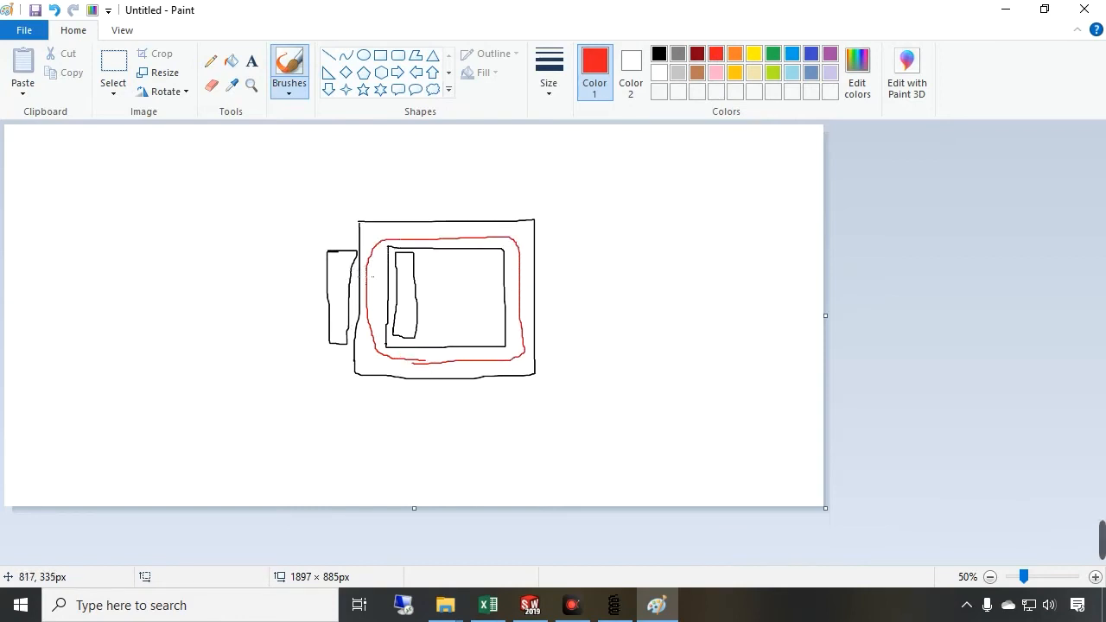
left_click_drag(325, 270, 347, 302)
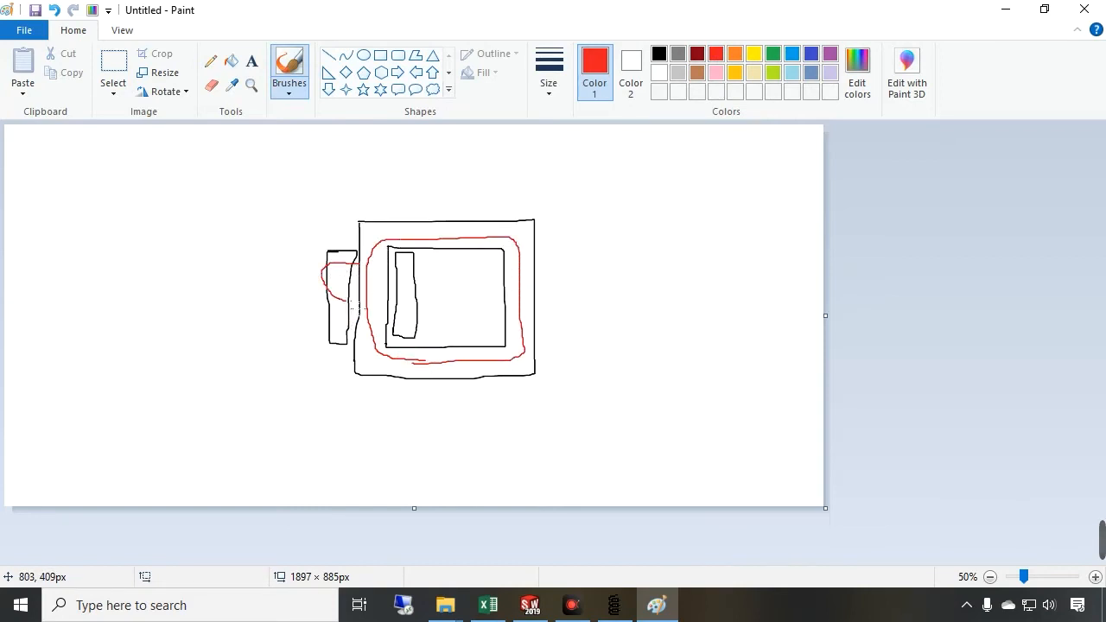
Draw a blue outer boundary box around the core with arrows along its sides
left_click(810, 55)
mouse_move(239, 143)
left_mouse_down()
mouse_move(420, 158)
mouse_move(647, 282)
mouse_move(653, 469)
mouse_move(313, 488)
mouse_move(236, 390)
mouse_move(218, 187)
mouse_move(252, 138)
left_mouse_up()
mouse_move(698, 288)
left_mouse_down()
mouse_move(647, 308)
mouse_move(674, 314)
left_mouse_up()
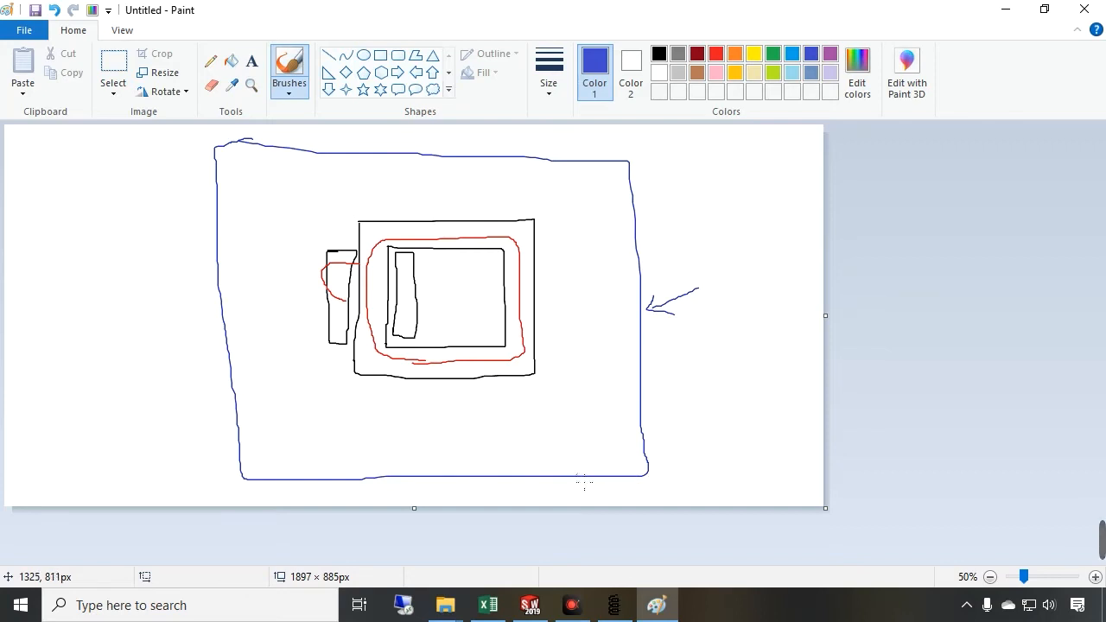
mouse_move(650, 491)
left_mouse_down()
mouse_move(657, 506)
mouse_move(236, 486)
mouse_move(252, 498)
left_mouse_up()
mouse_move(207, 469)
left_mouse_down()
mouse_move(217, 479)
mouse_move(200, 178)
mouse_move(176, 169)
mouse_move(203, 157)
mouse_move(209, 166)
left_mouse_up()
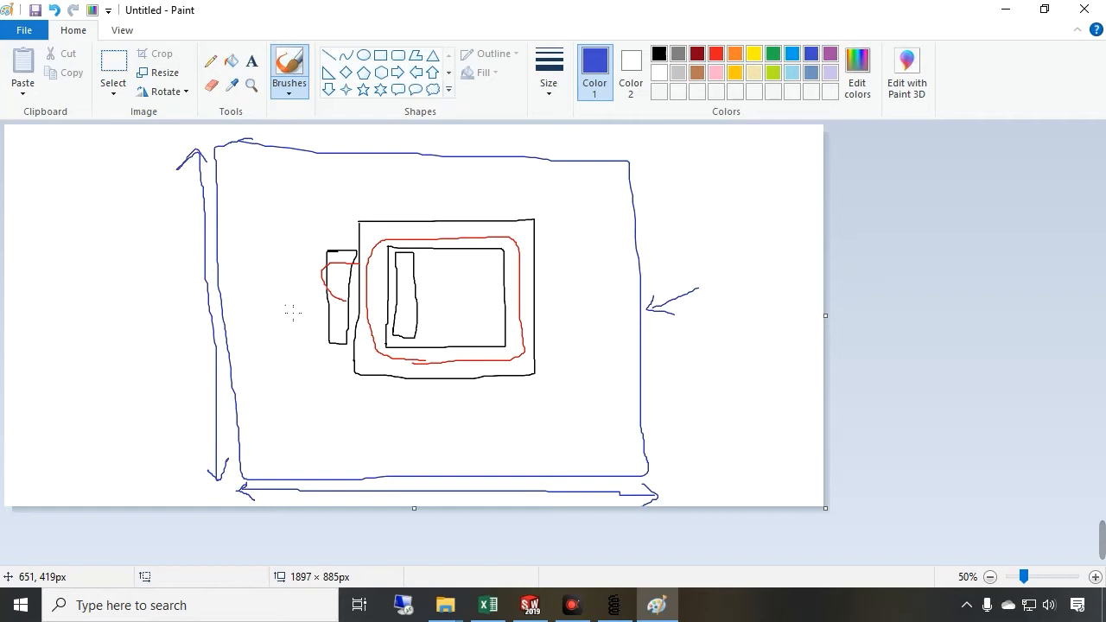
Enlarge the canvas, draw the core's diagonal, and annotate the core width 10 and diagonal 10×√2
left_click_drag(417, 517, 418, 542)
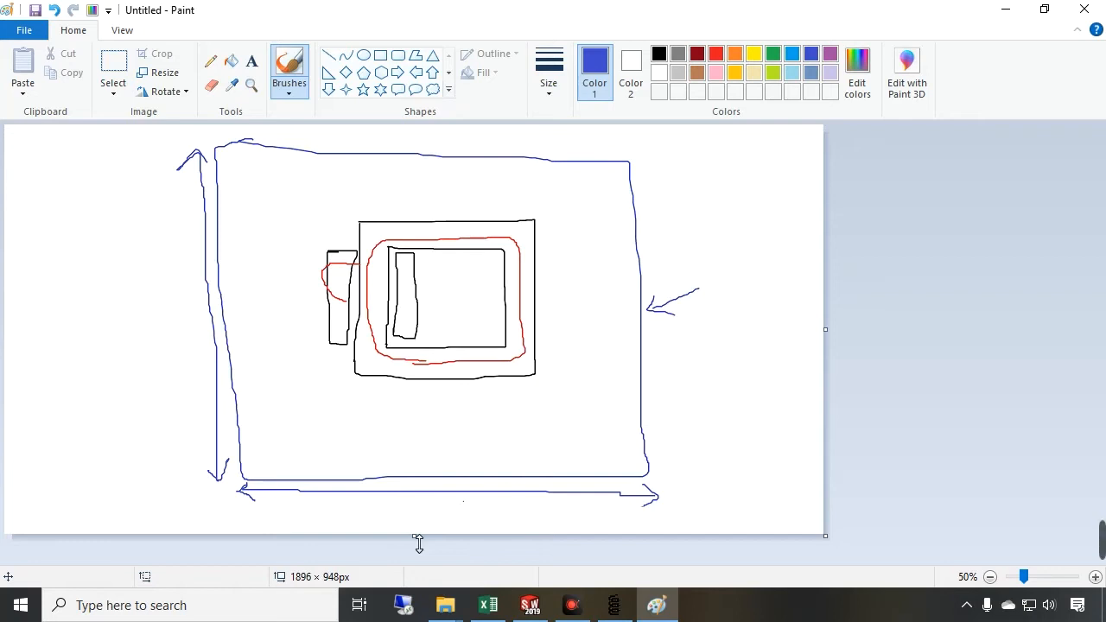
mouse_move(535, 221)
left_mouse_down()
mouse_move(481, 255)
mouse_move(361, 375)
mouse_move(526, 233)
left_mouse_up()
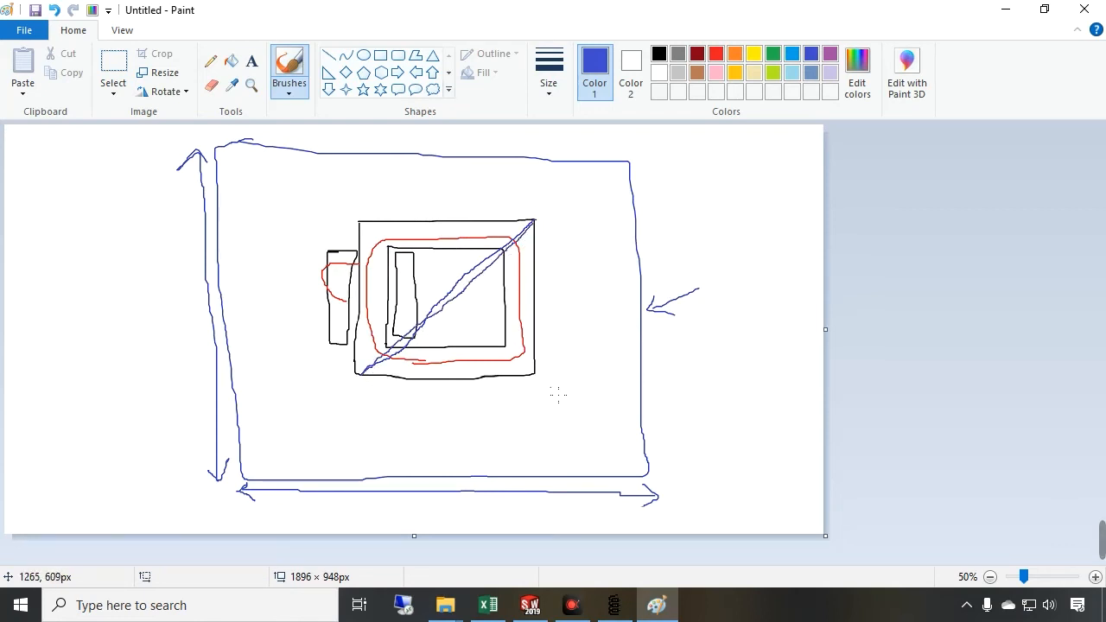
mouse_move(536, 392)
left_mouse_down()
mouse_move(356, 401)
mouse_move(454, 422)
left_mouse_up()
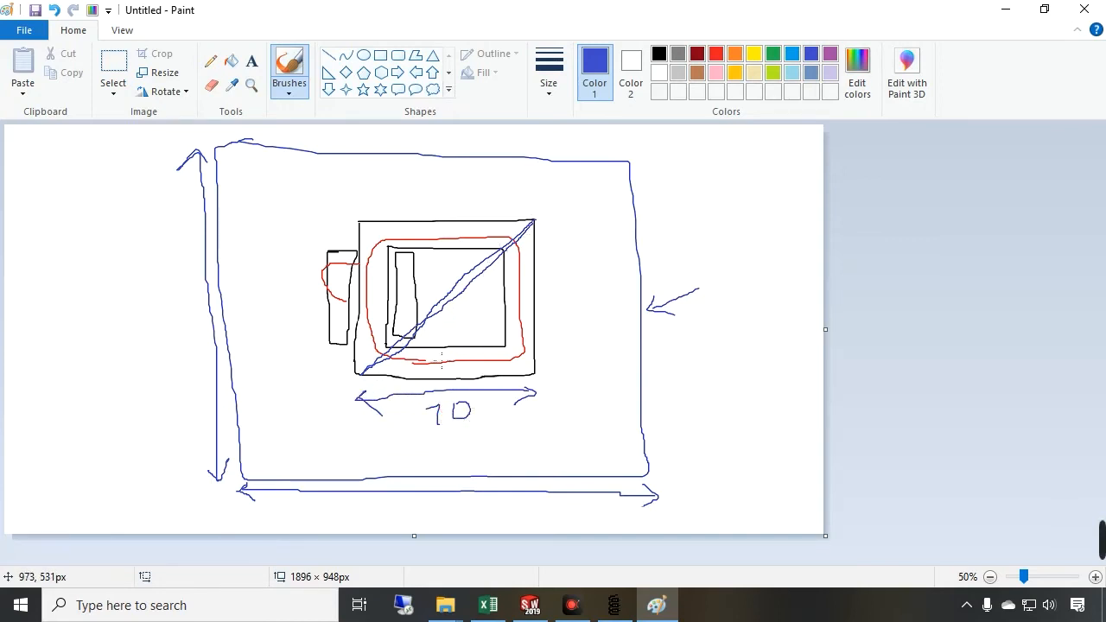
mouse_move(47, 341)
left_mouse_down()
mouse_move(47, 374)
mouse_move(69, 342)
mouse_move(90, 370)
mouse_move(143, 339)
left_mouse_up()
left_click_drag(140, 379, 142, 364)
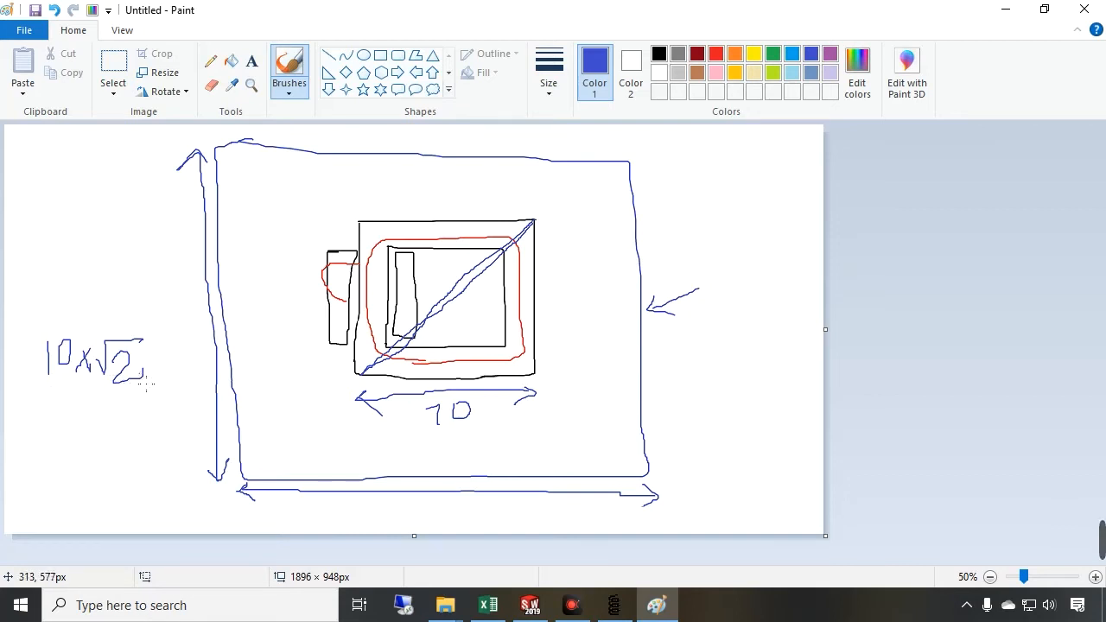
Annotate the 20 gaps between the core and the boundary box on both sides
left_click_drag(544, 393, 631, 399)
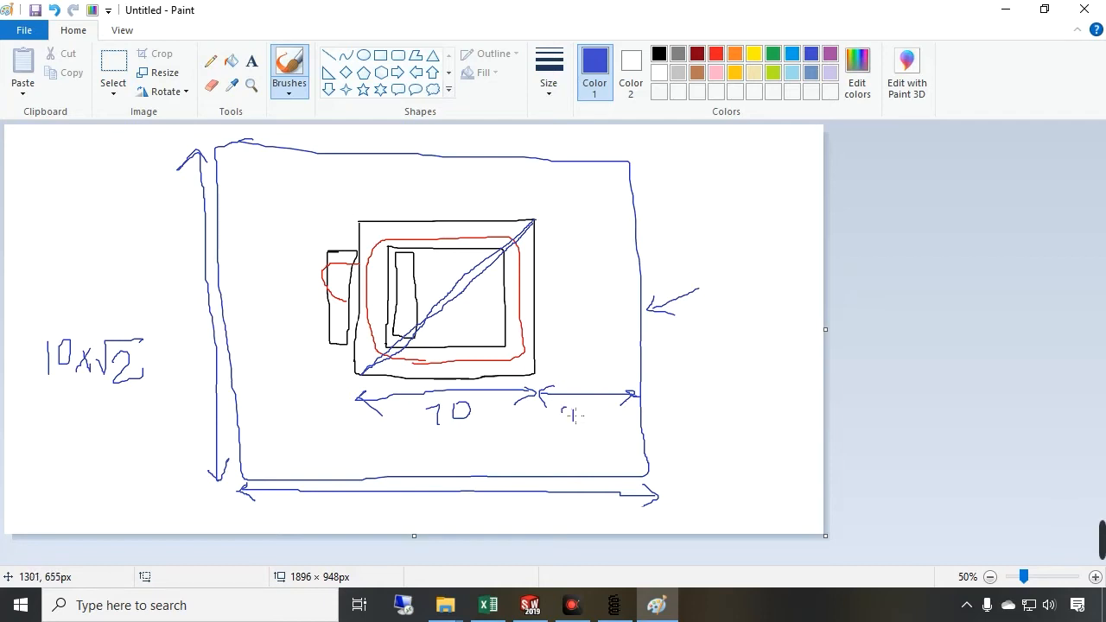
left_click_drag(566, 422, 581, 421)
mouse_move(594, 410)
left_mouse_down()
mouse_move(585, 412)
mouse_move(596, 411)
left_mouse_up()
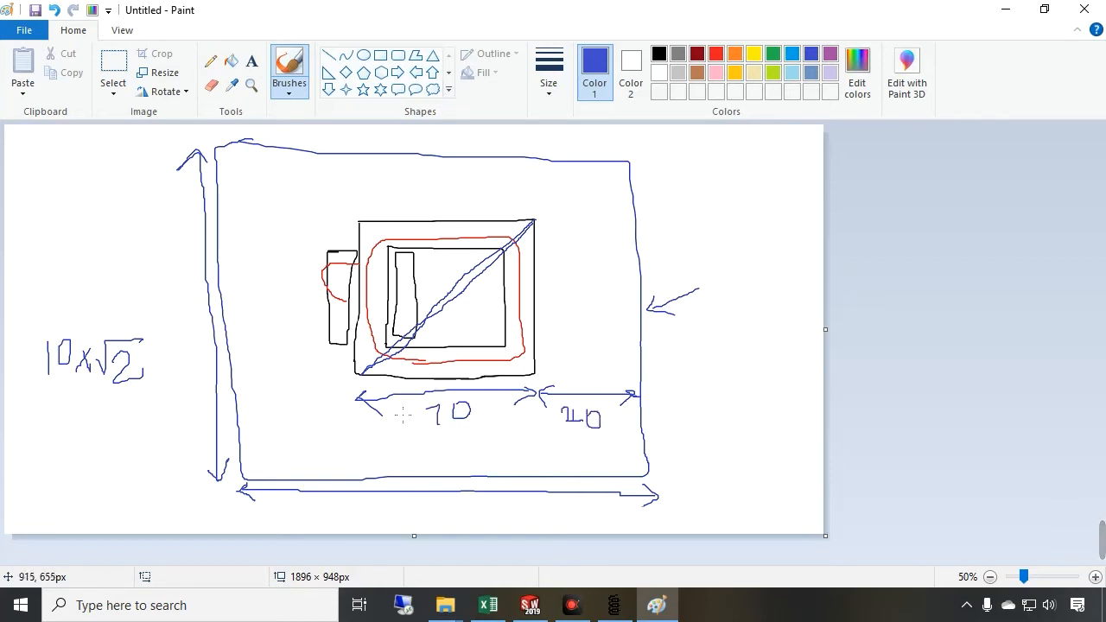
mouse_move(346, 401)
left_mouse_down()
mouse_move(241, 405)
mouse_move(307, 440)
mouse_move(309, 431)
left_mouse_up()
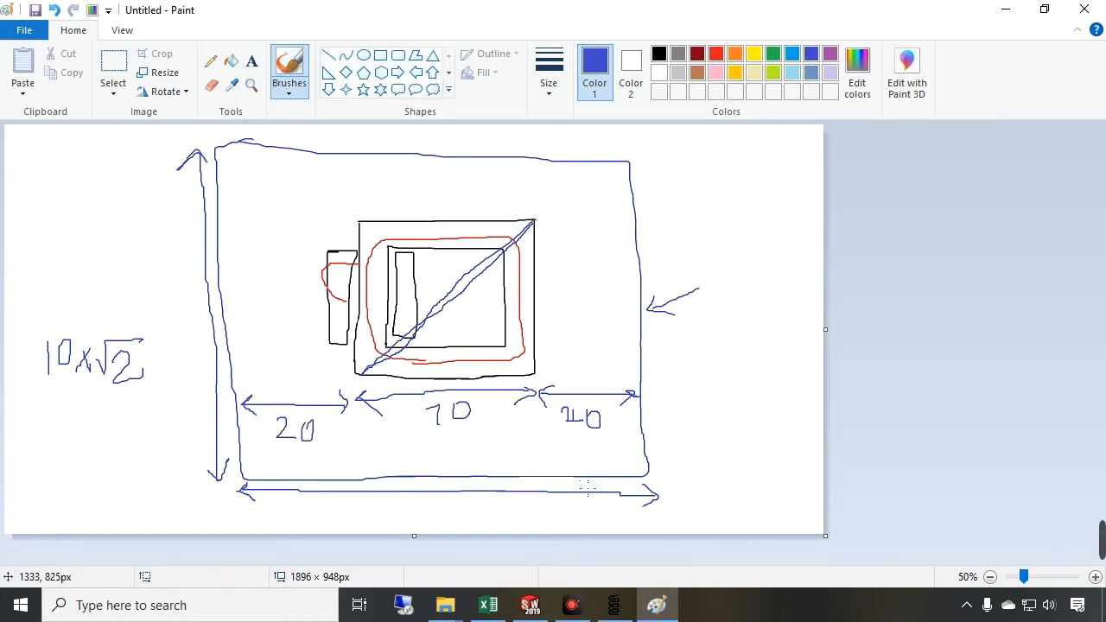
Return to FEMM and switch to node drawing mode
left_click(614, 605)
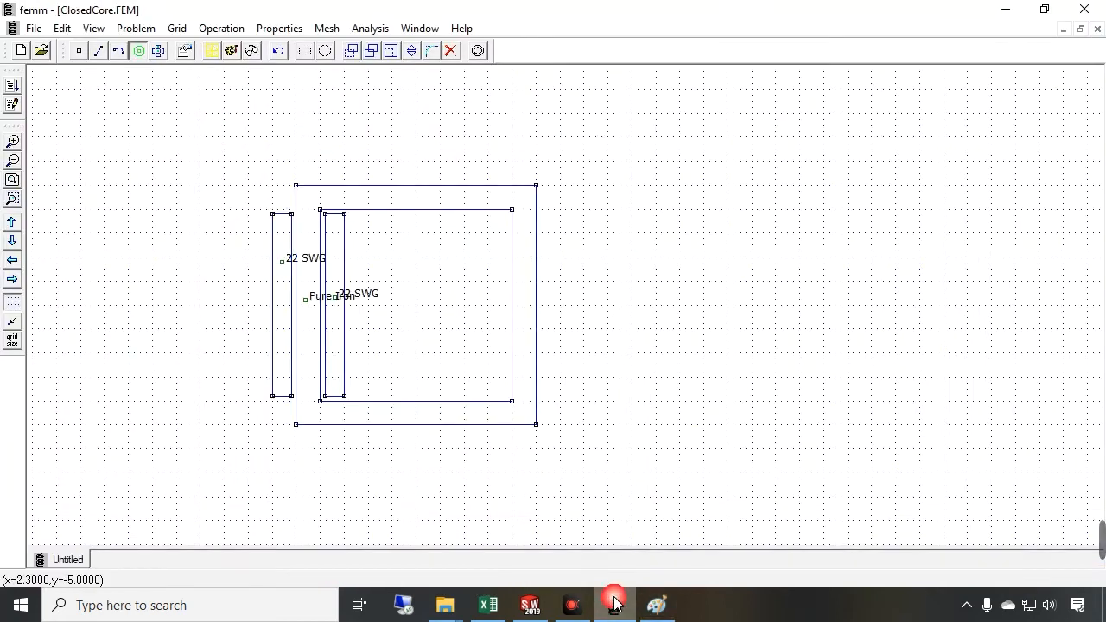
left_click(79, 50)
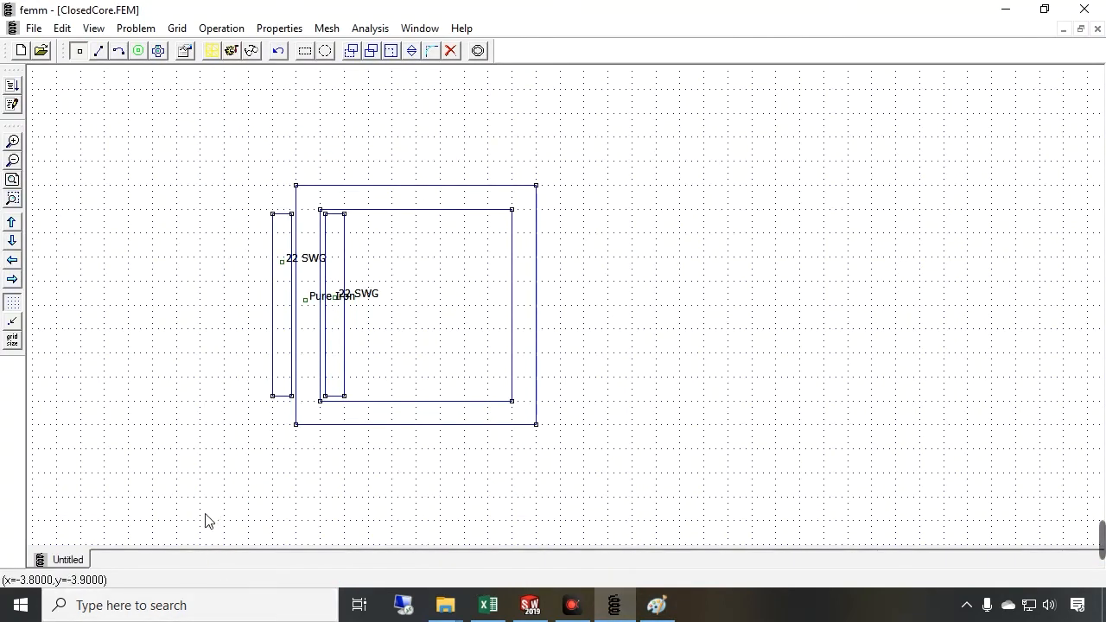
key("Tab")
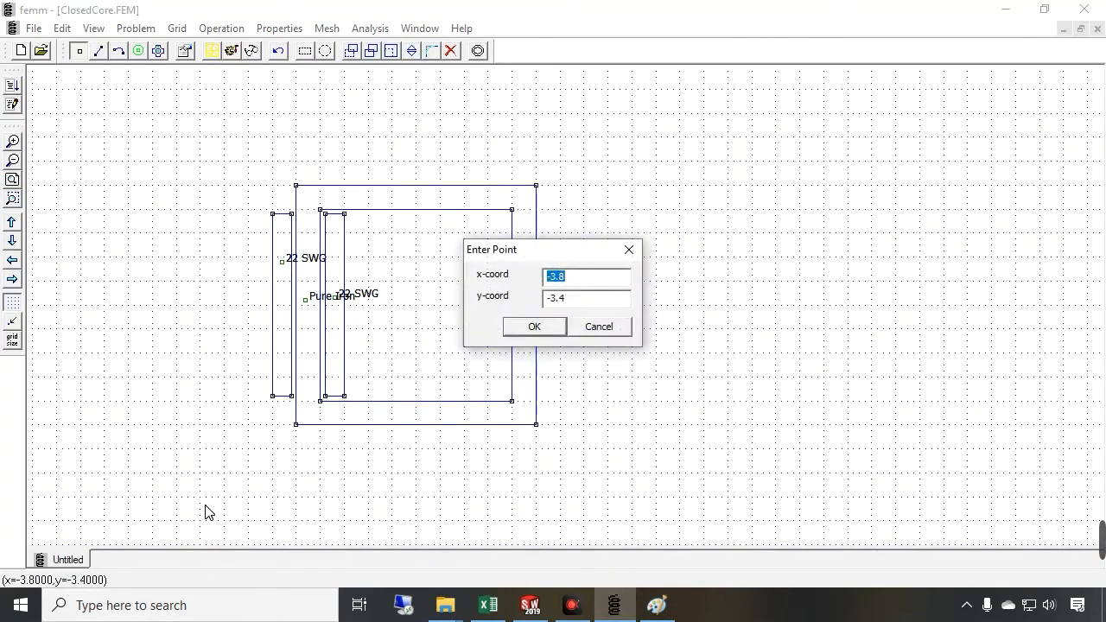
type("-20")
key("Tab")
type("-")
key("Return")
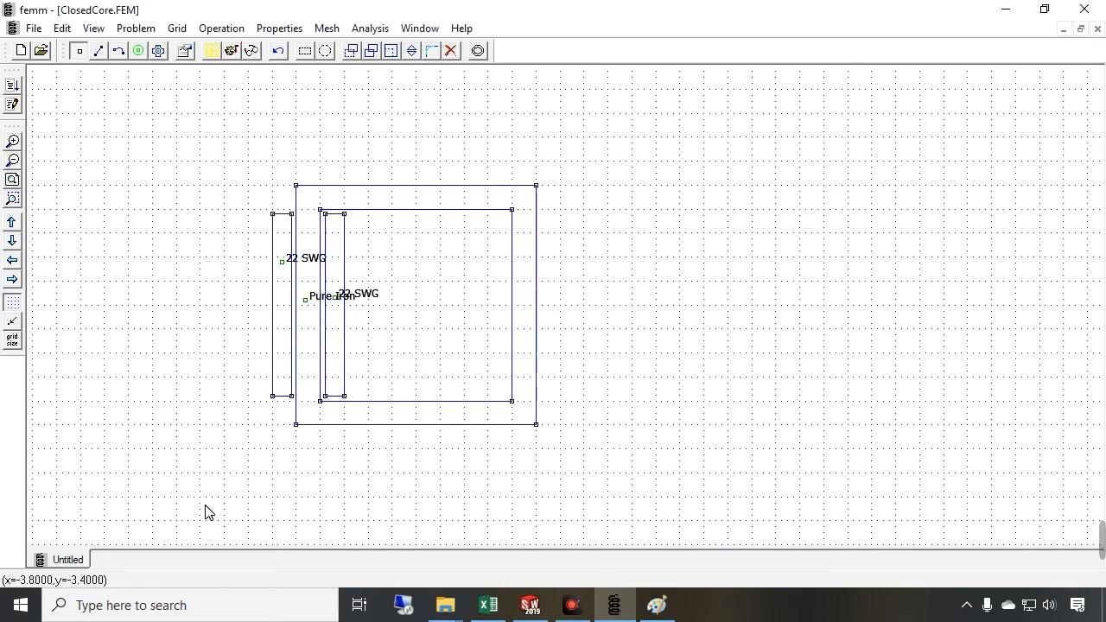
left_click(12, 179)
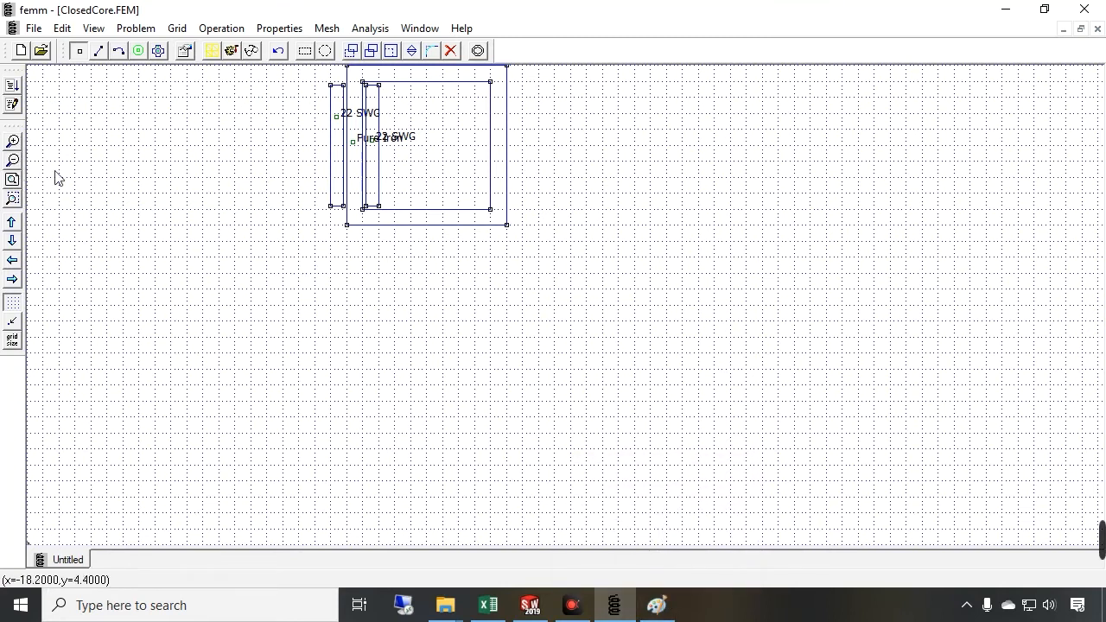
left_click(15, 158)
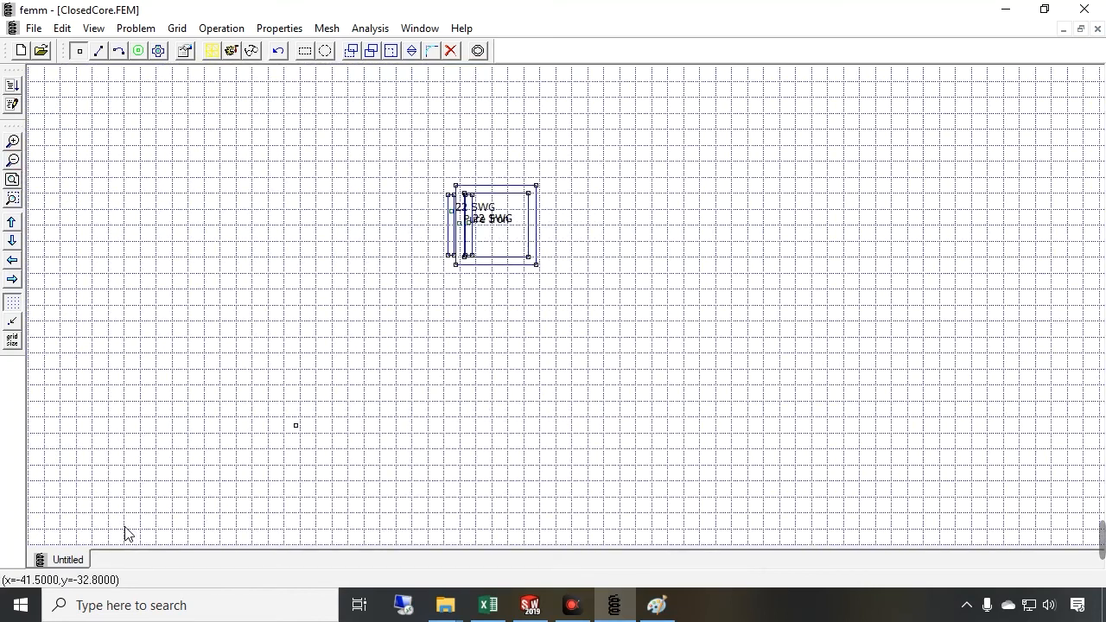
left_click(301, 435)
left_click(296, 426)
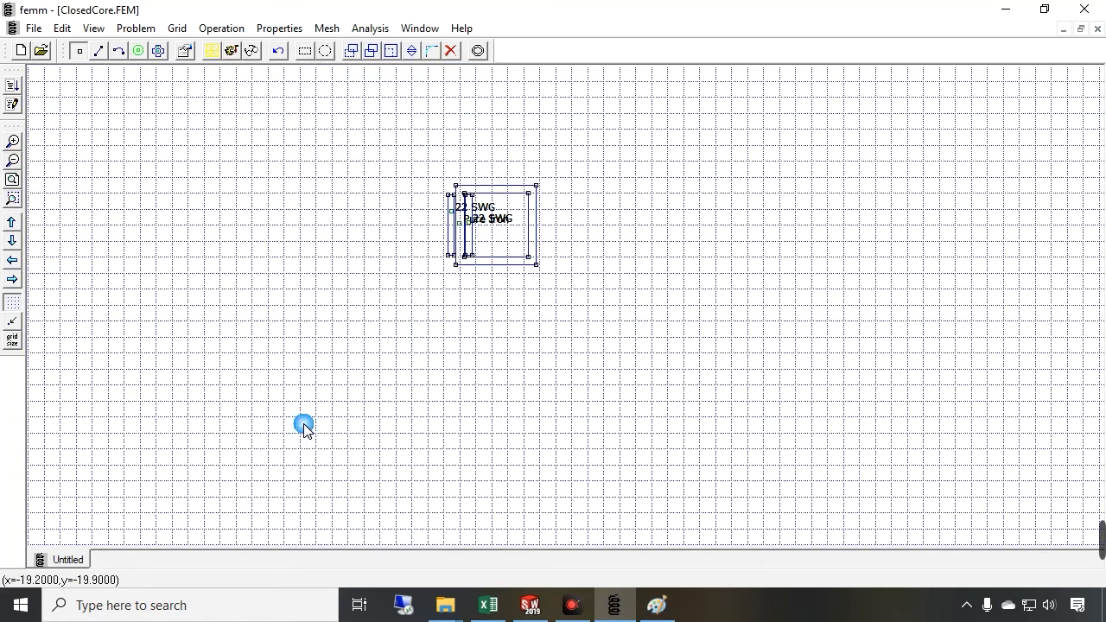
key("Delete")
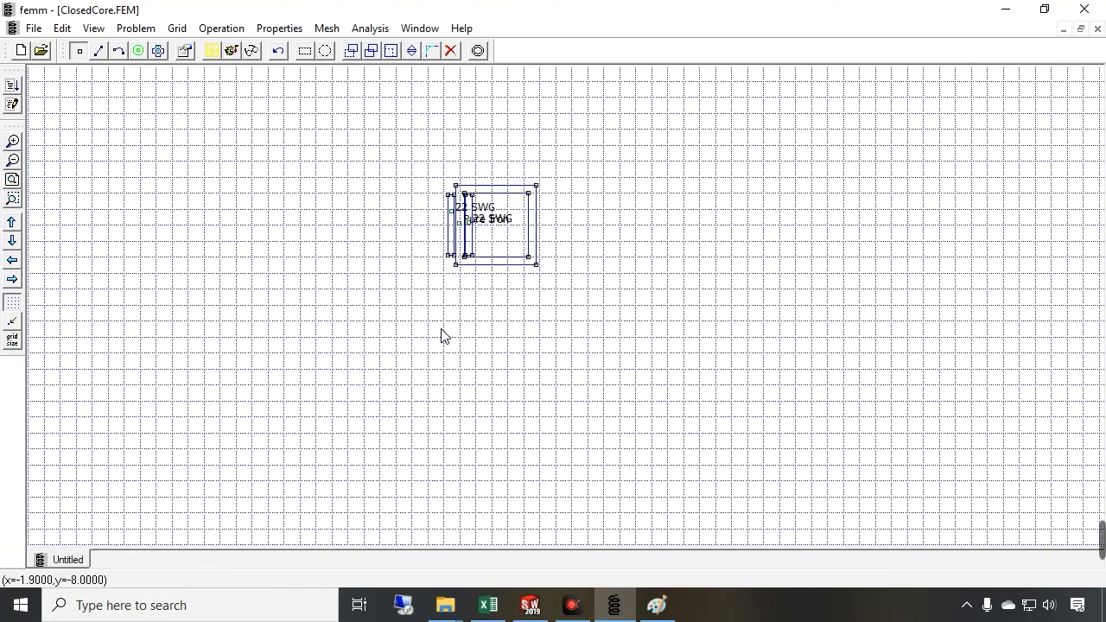
Add boundary nodes by coordinates at (-10, -10) and (20, -10)
key("Tab")
type("-")
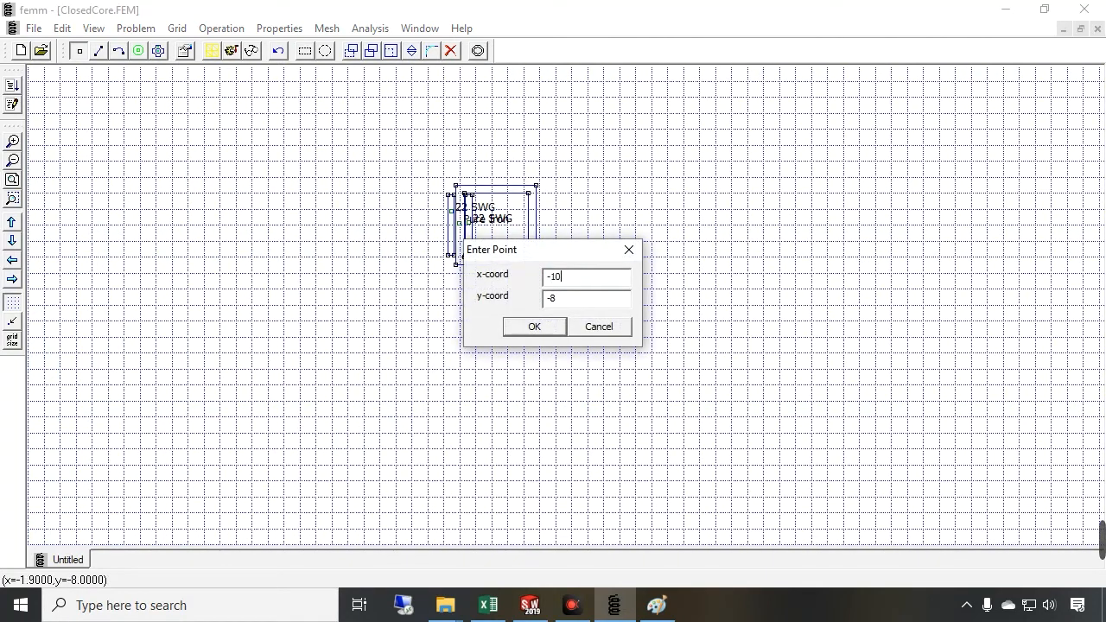
key("Return")
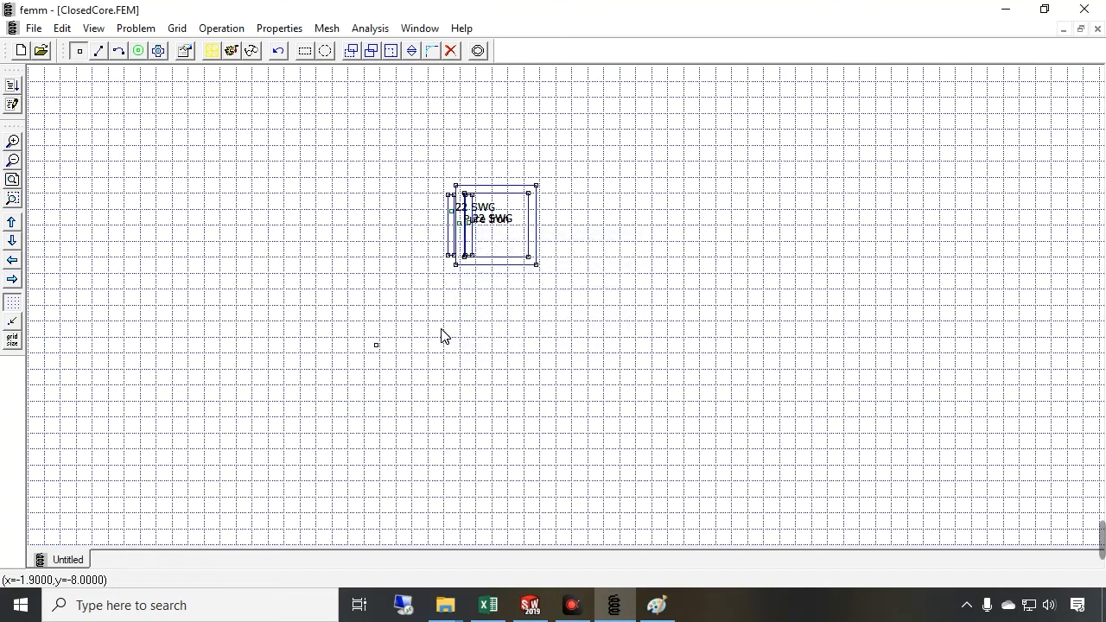
key("Tab")
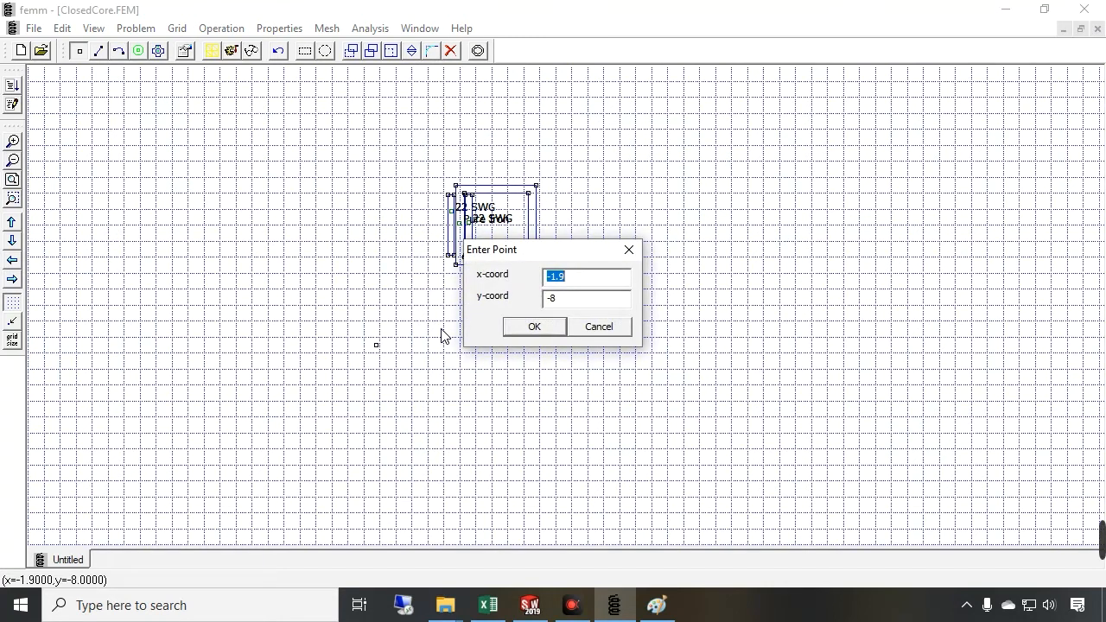
type("20-10")
key("Return")
Add boundary nodes by coordinates at (20, 20) and (-10, 20)
key("Tab")
type("20")
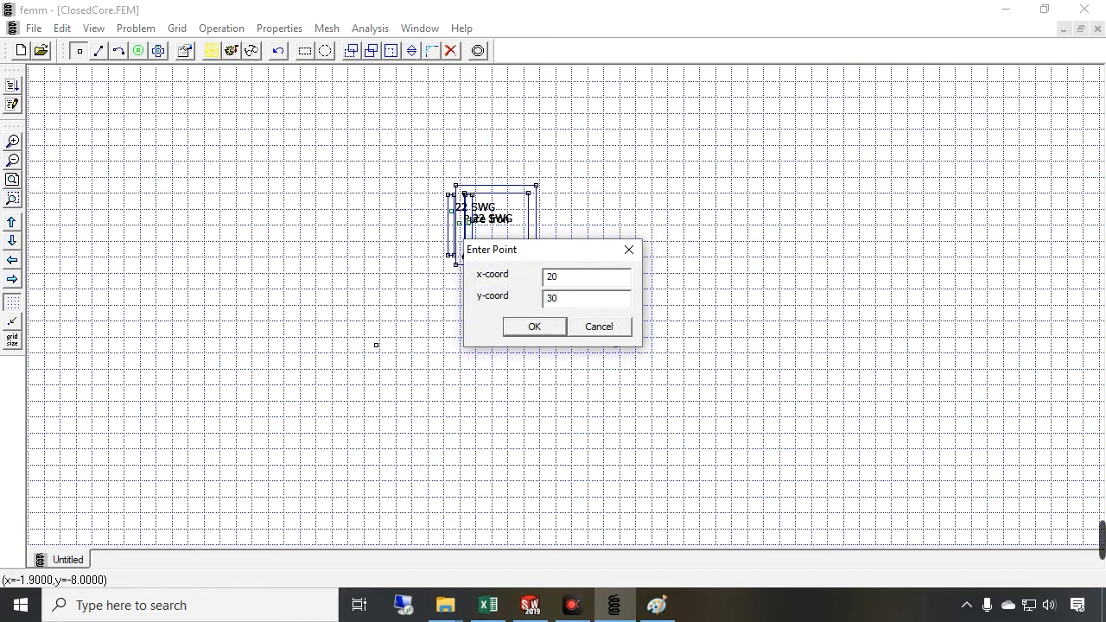
type("30")
double_click(543, 297)
type("20")
key("Return")
key("Tab")
type("-20")
key("Tab")
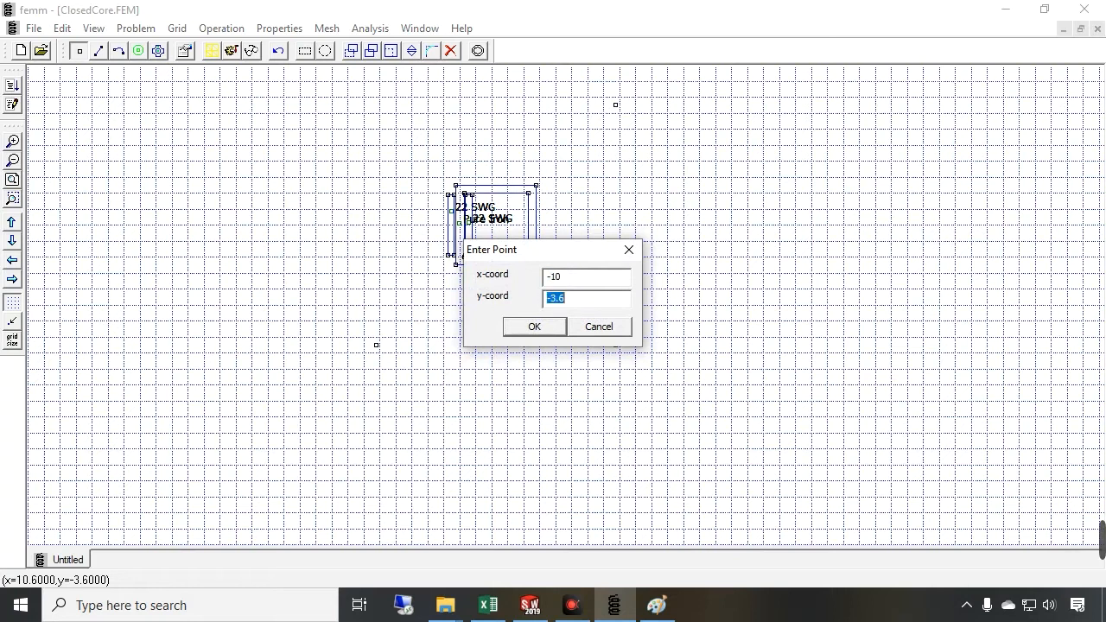
type("20")
key("Return")
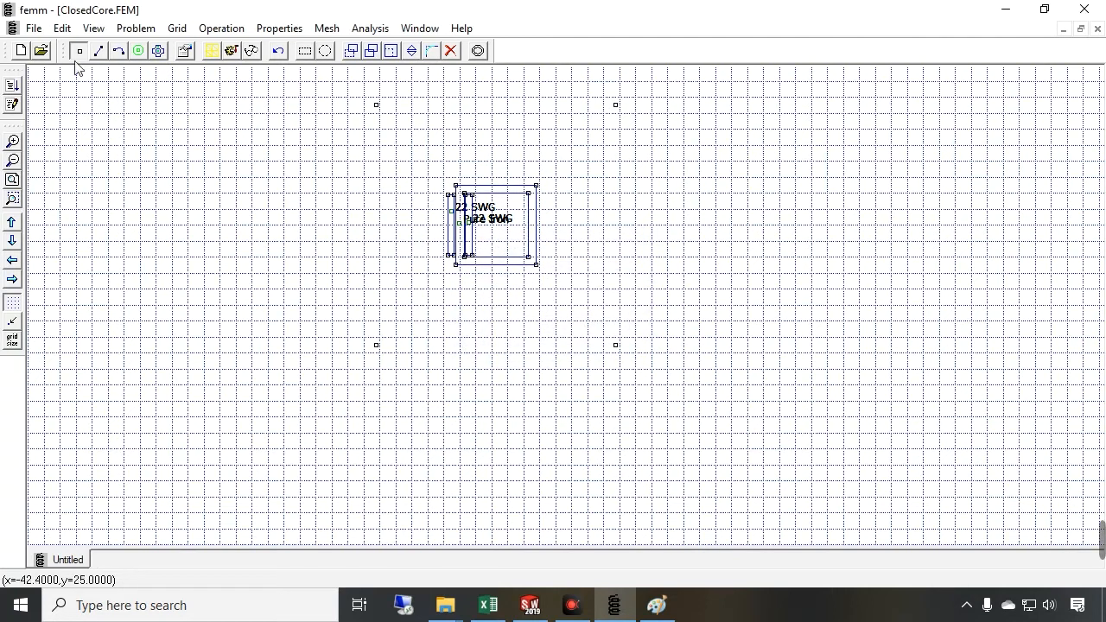
Connect the four boundary nodes with line segments to close the outer air boundary box
left_click(99, 50)
left_click(376, 346)
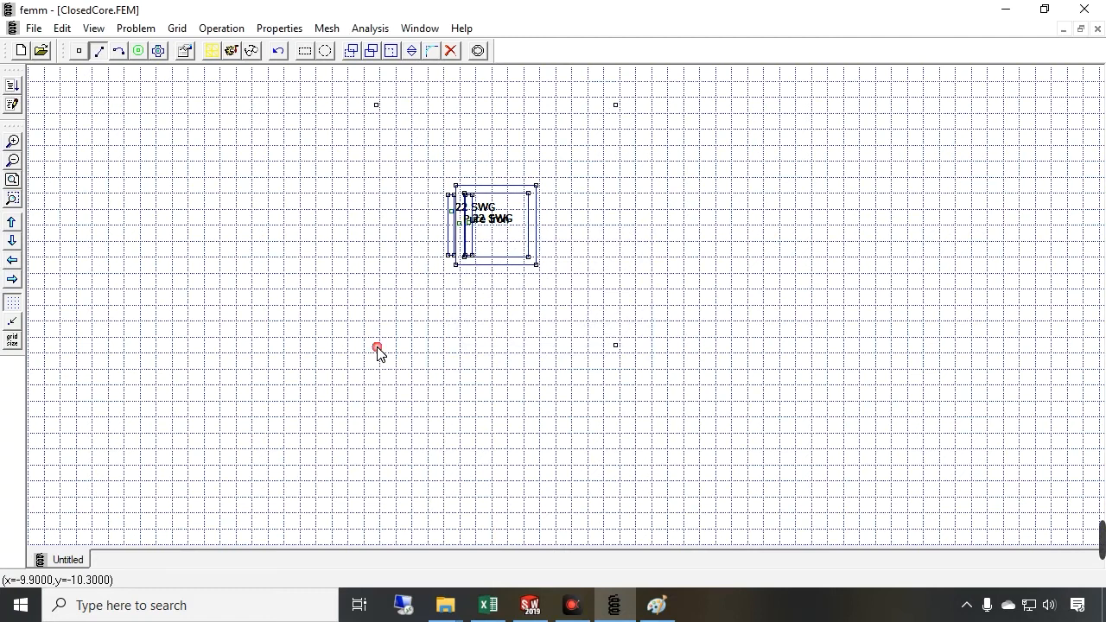
left_click(615, 346)
left_click(621, 317)
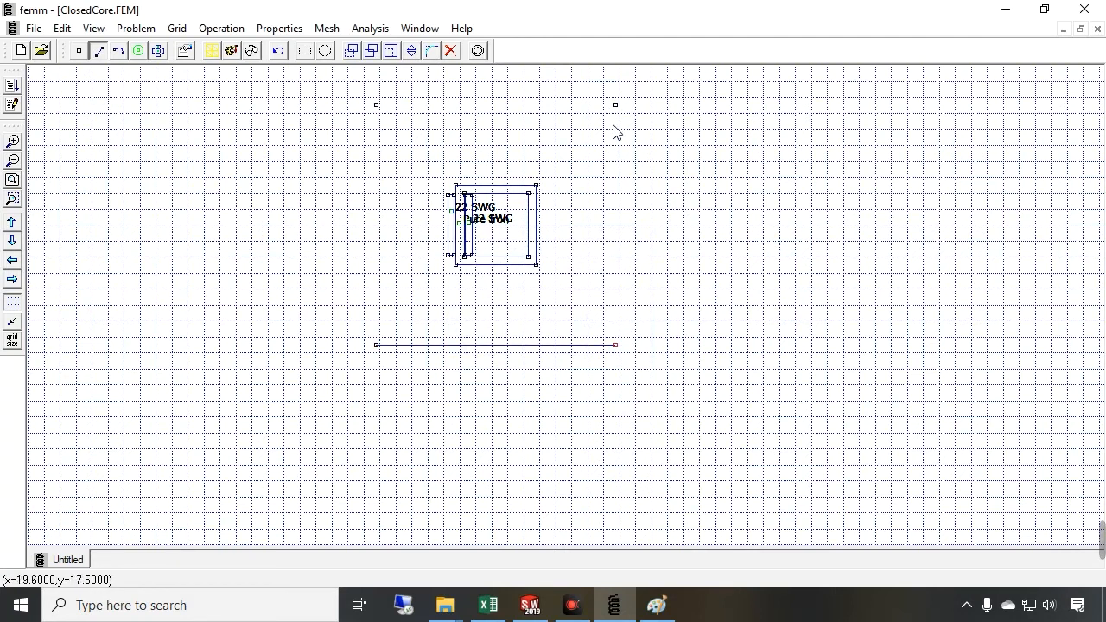
left_click(616, 104)
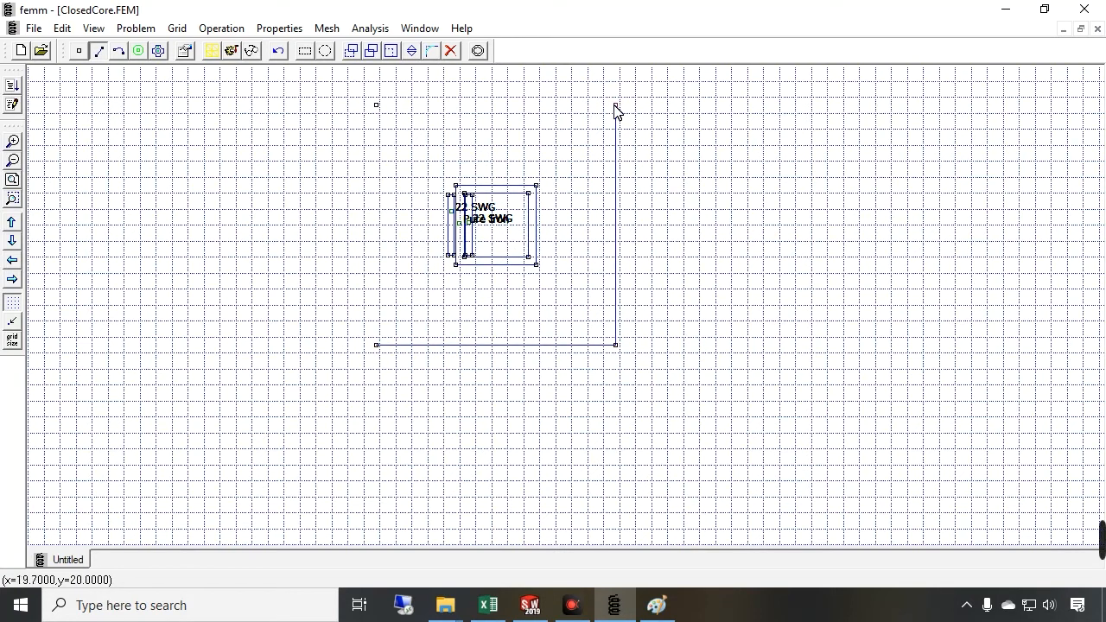
left_click(377, 106)
left_click(377, 106)
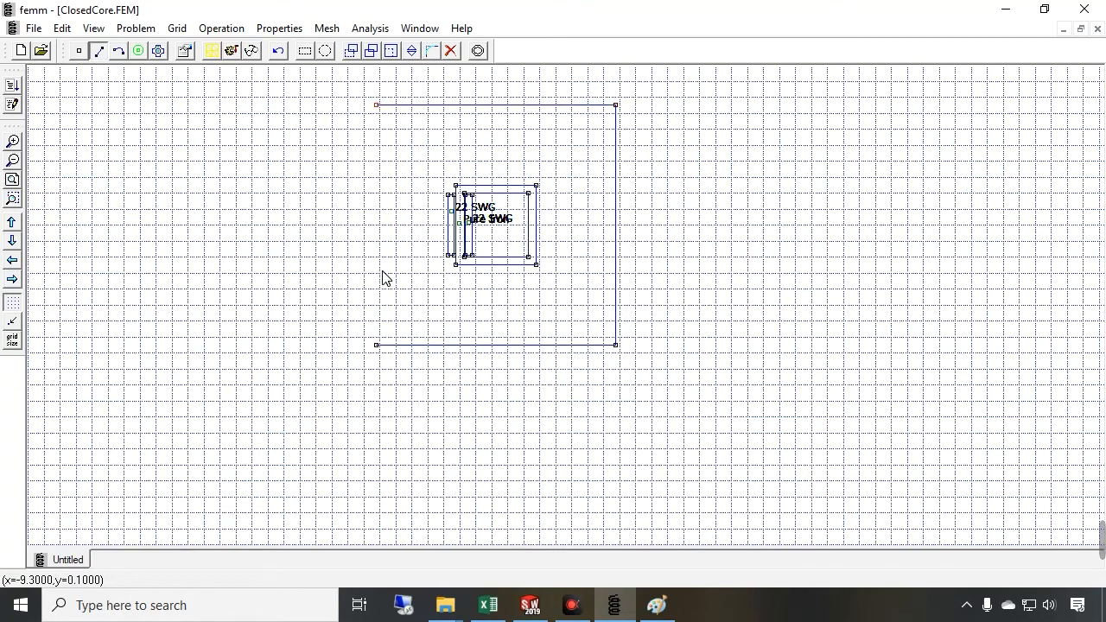
left_click(377, 345)
Place block labels inside the core window and in the air region between core and boundary box
left_click(13, 173)
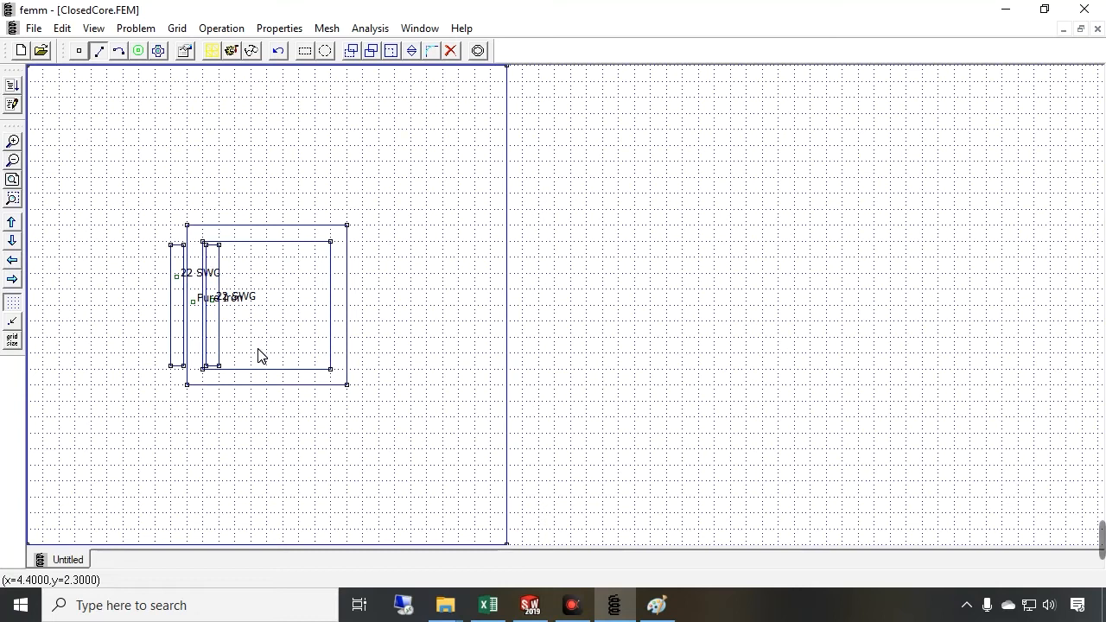
left_click(139, 51)
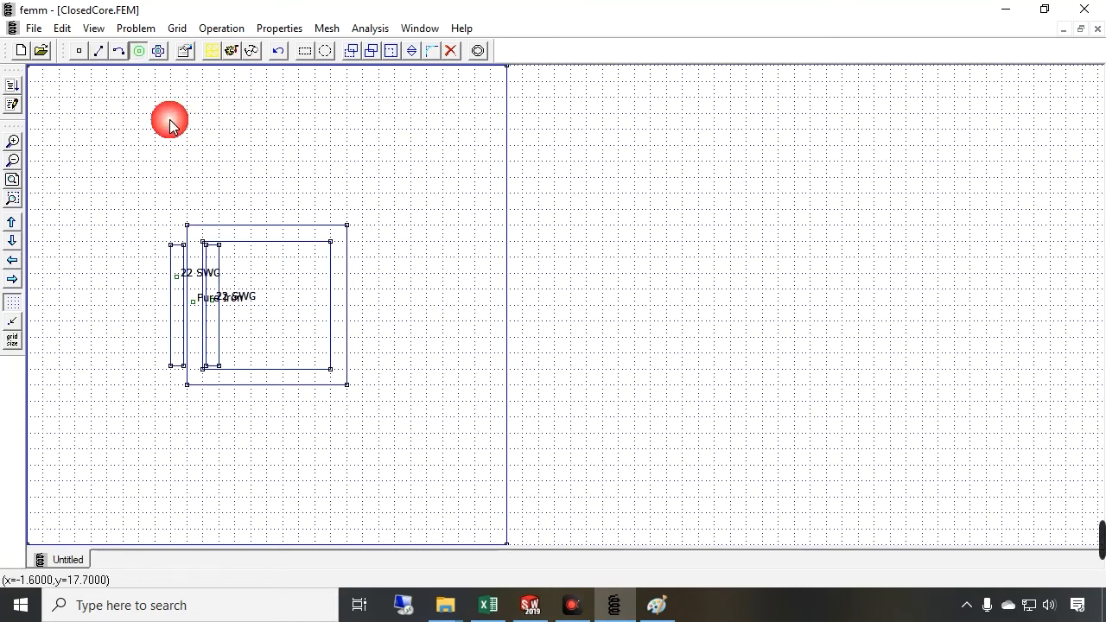
left_click(289, 306)
left_click(444, 372)
Add Air from the materials library to the model materials
left_click(285, 28)
left_click(296, 148)
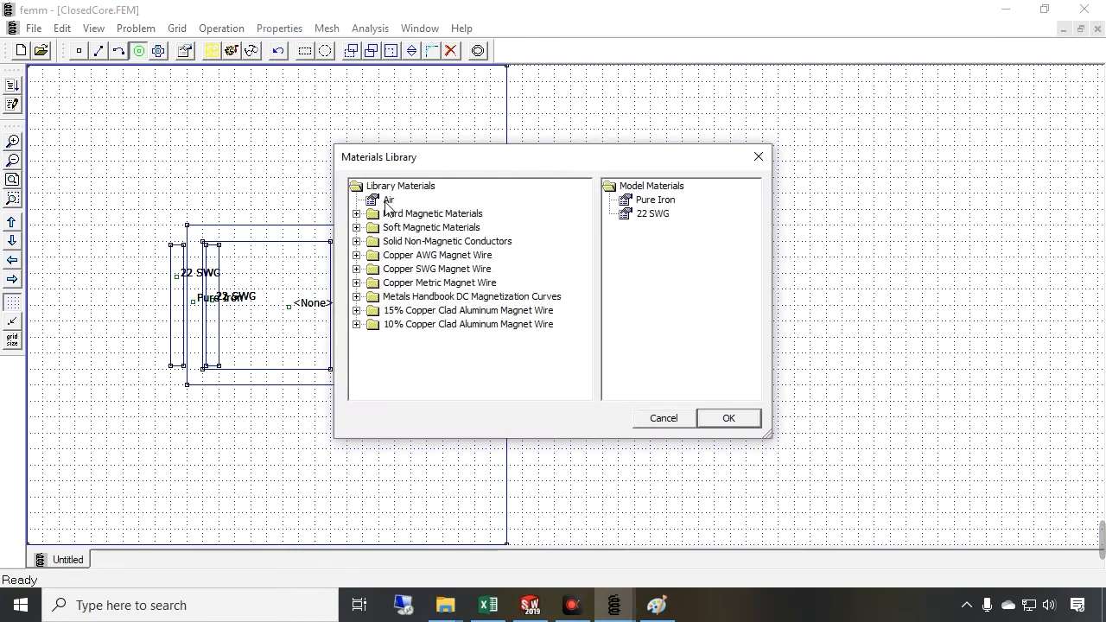
left_click_drag(386, 205, 636, 238)
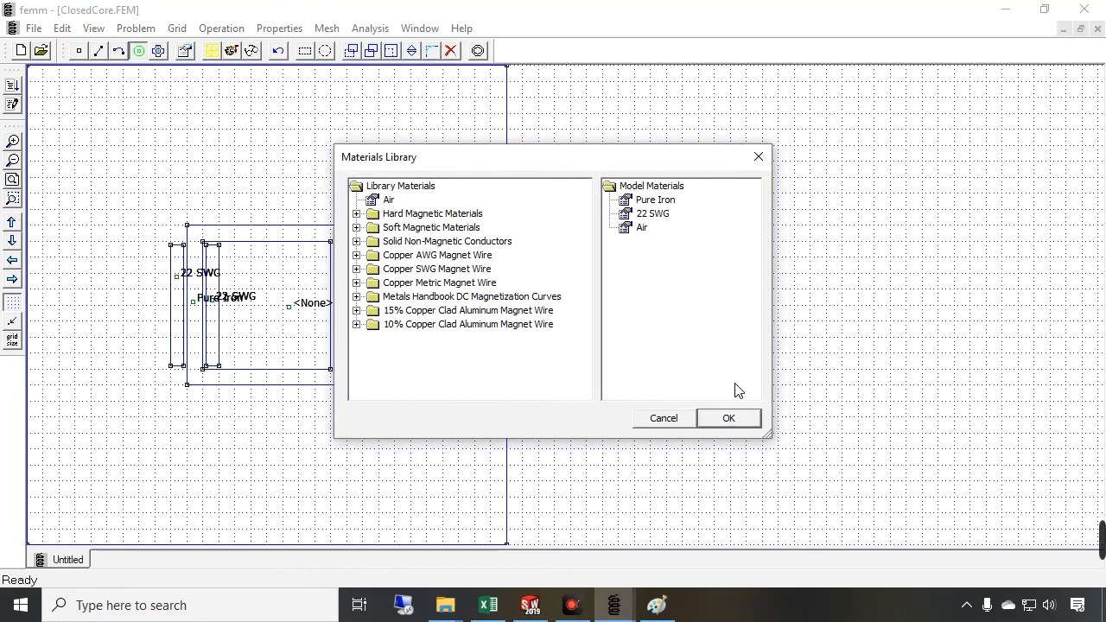
left_click(734, 418)
Assign Air as the block type of both new labels, in the outer region and the core window
left_click(444, 370)
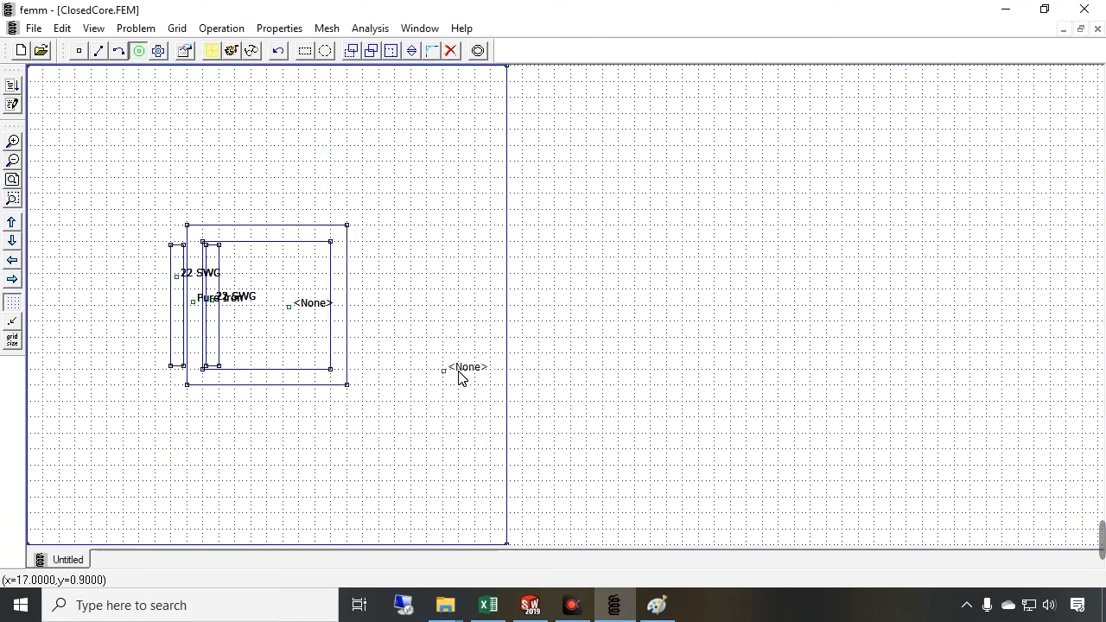
right_click(460, 378)
key("space")
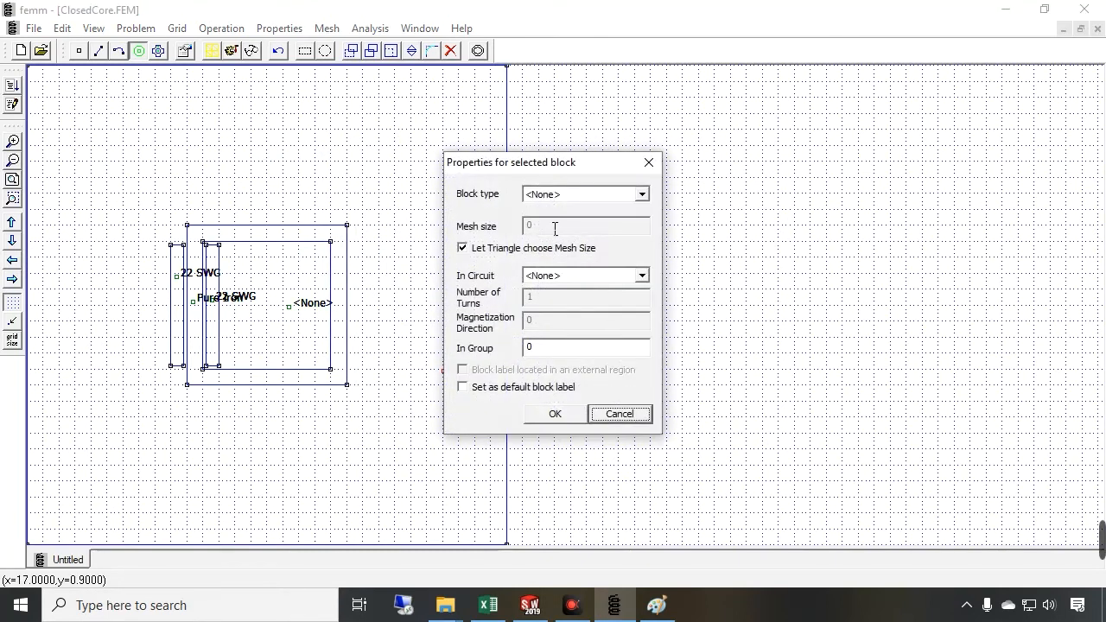
left_click(553, 197)
left_click(547, 252)
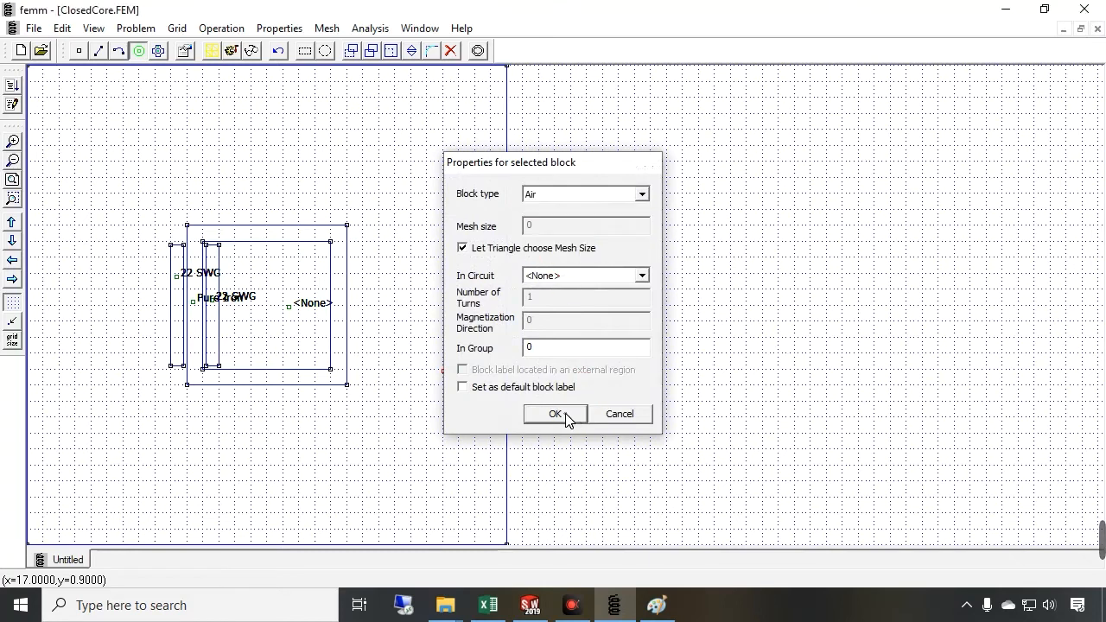
left_click(561, 412)
right_click(298, 304)
key("space")
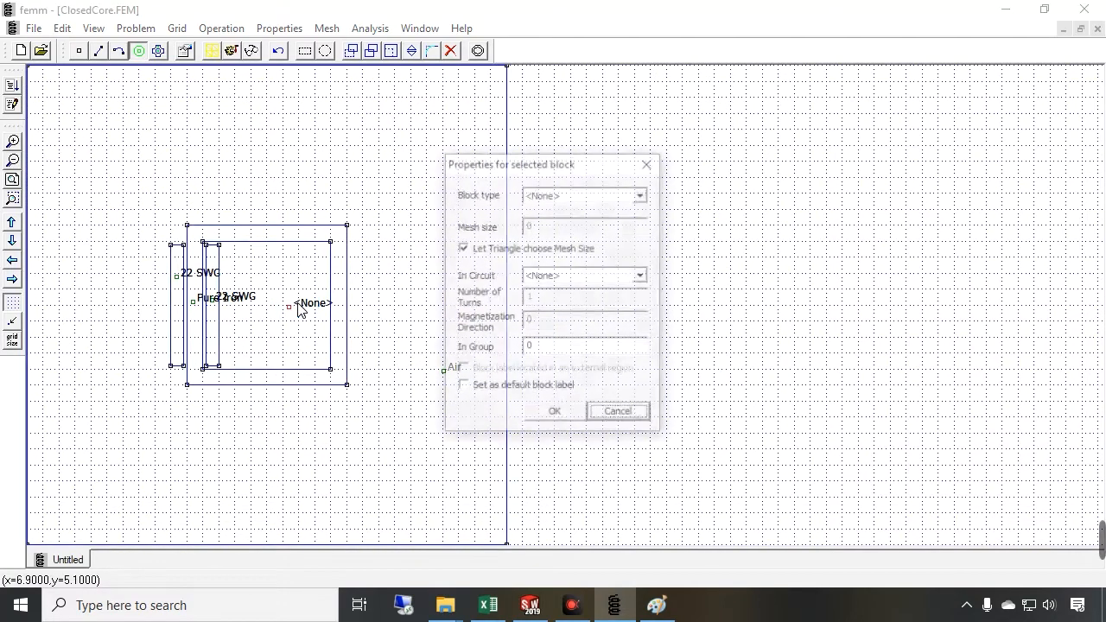
left_click(545, 197)
left_click(547, 253)
left_click(566, 415)
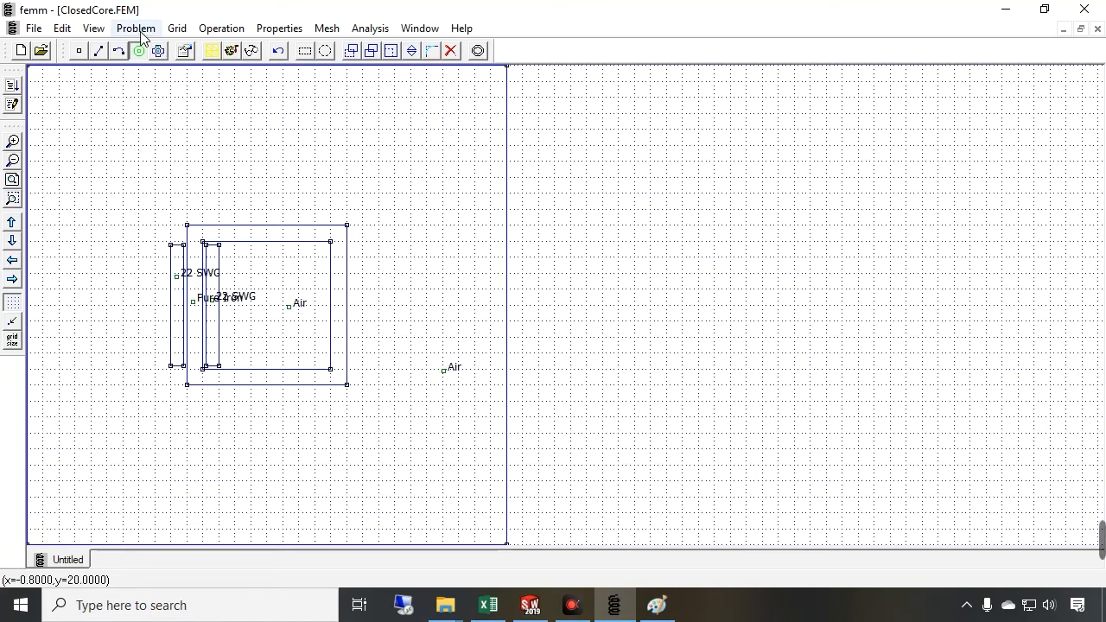
Define a boundary property named A = 0 of type Prescribed A with all parameters 0
left_click(279, 28)
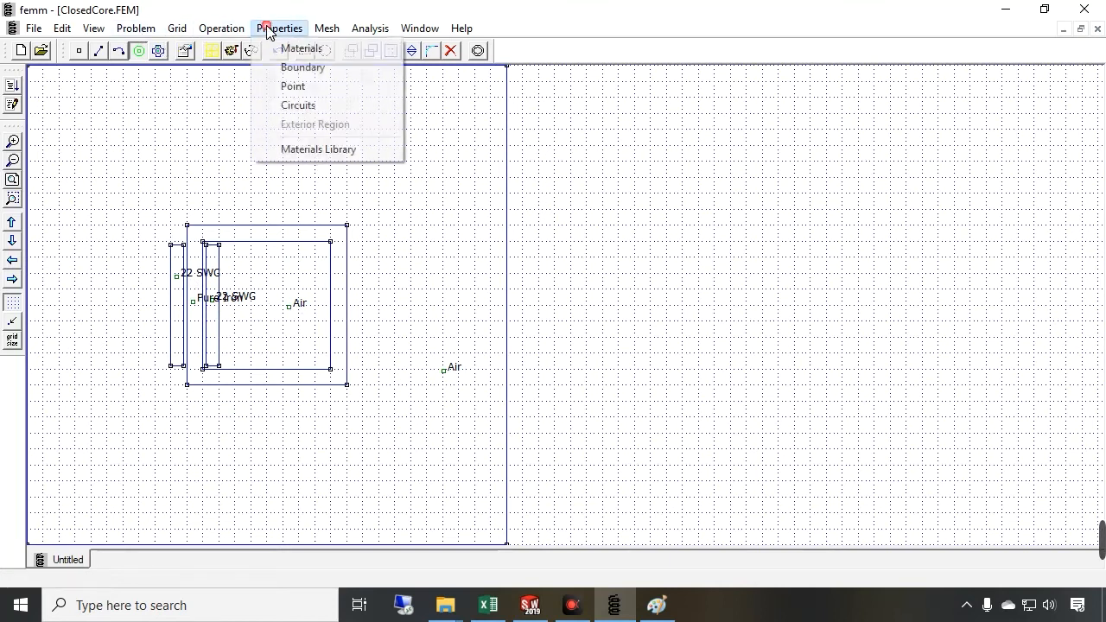
left_click(289, 67)
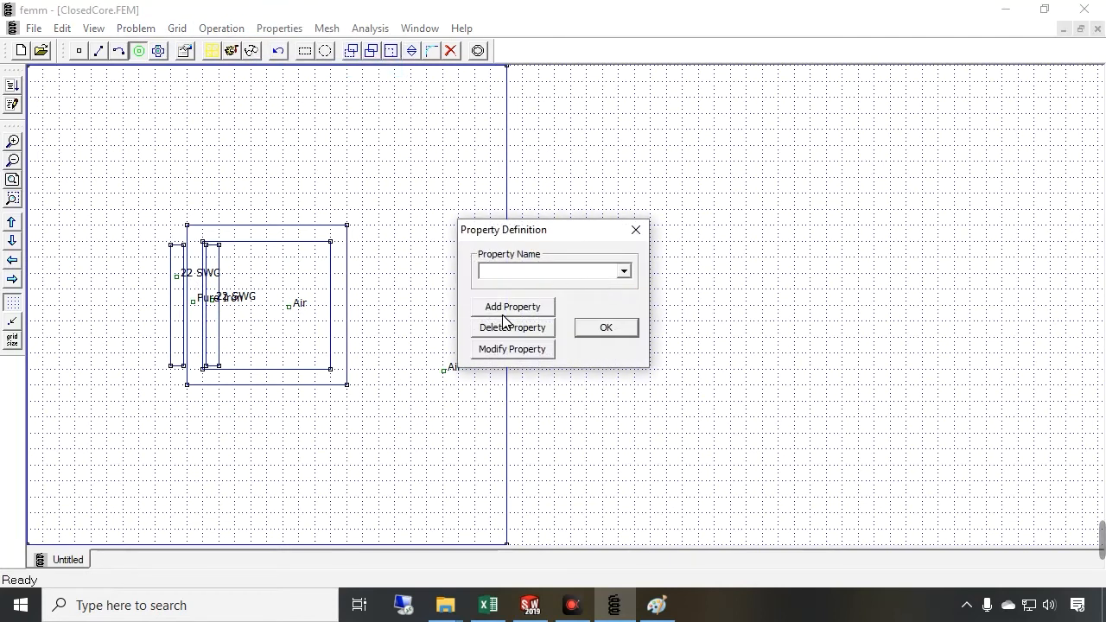
left_click(508, 306)
left_click_drag(526, 180, 327, 185)
type("A = 0")
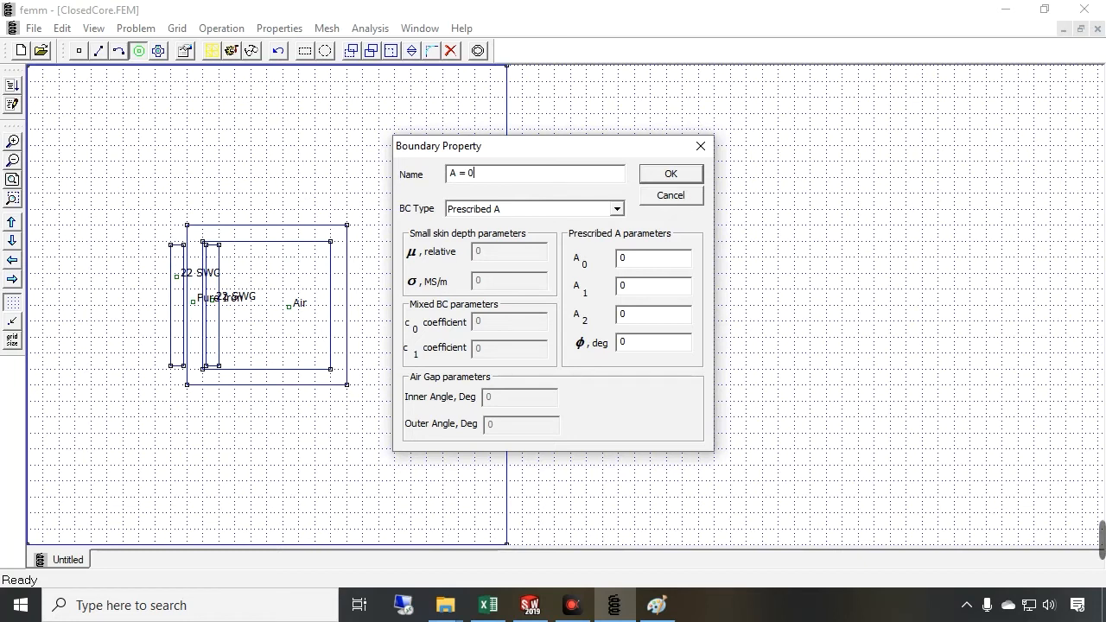
left_click_drag(517, 146, 765, 130)
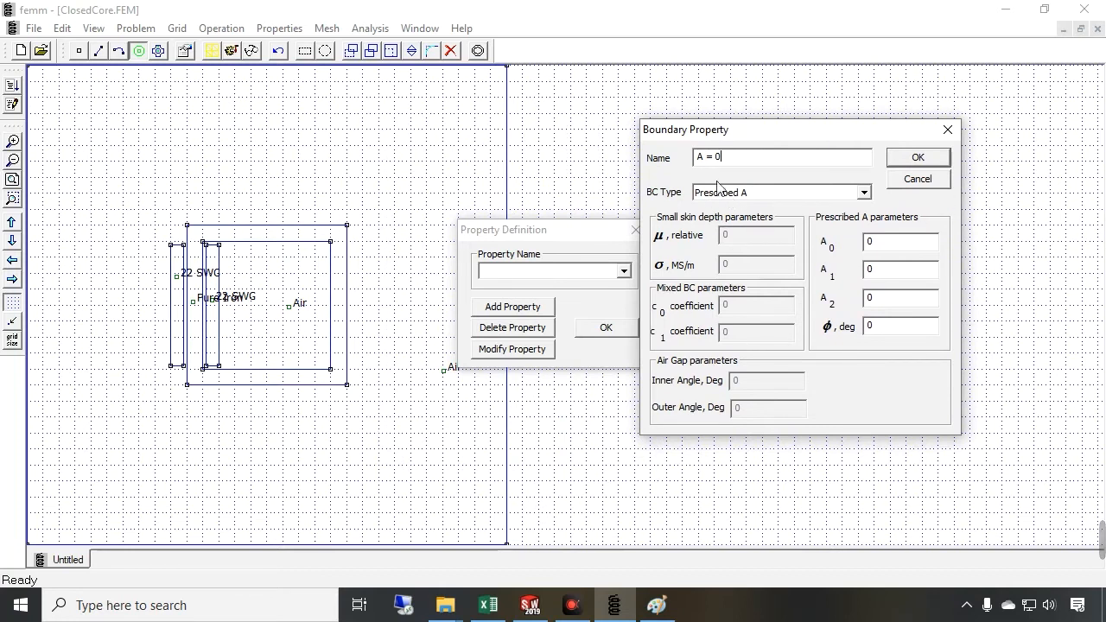
left_click(911, 160)
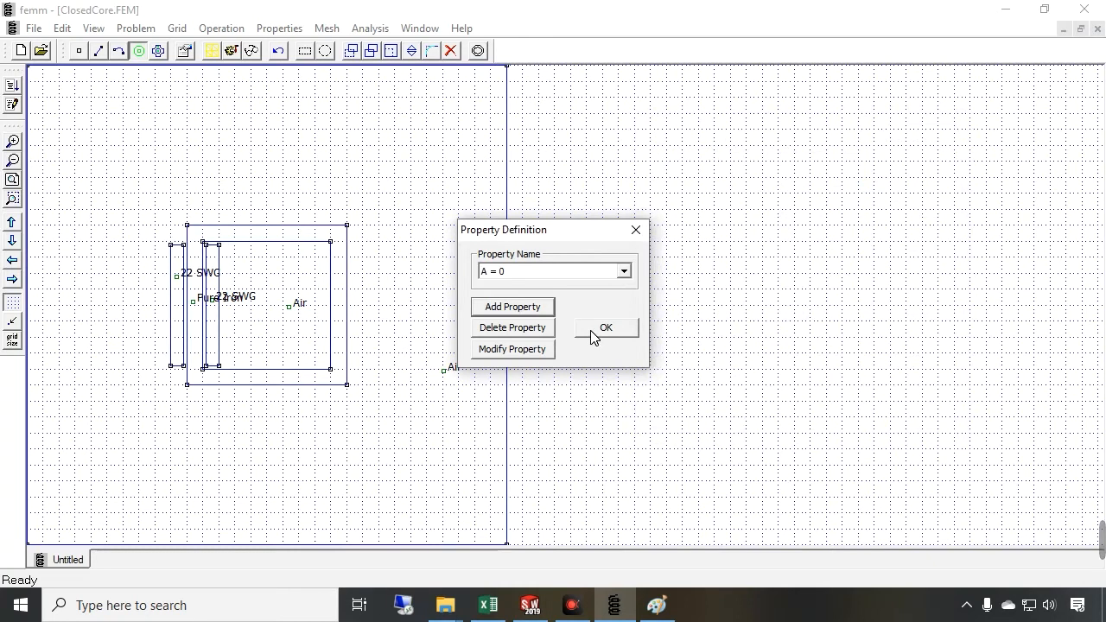
left_click(593, 334)
Assign the A = 0 boundary to the right and top segments of the outer box
left_click(93, 57)
left_click(509, 204)
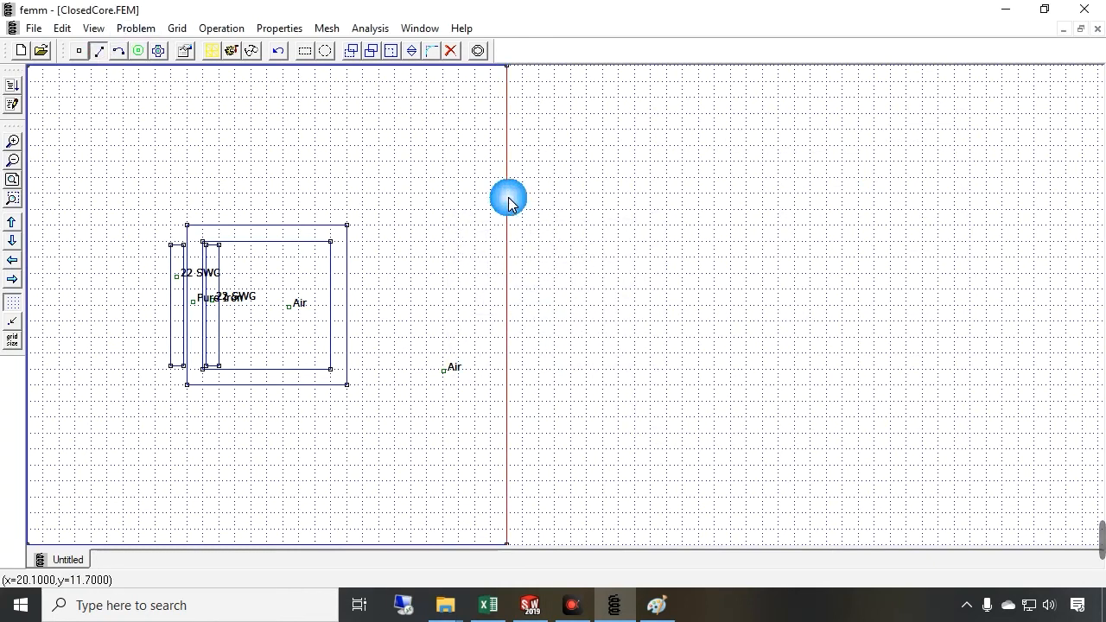
key("space")
left_click(523, 222)
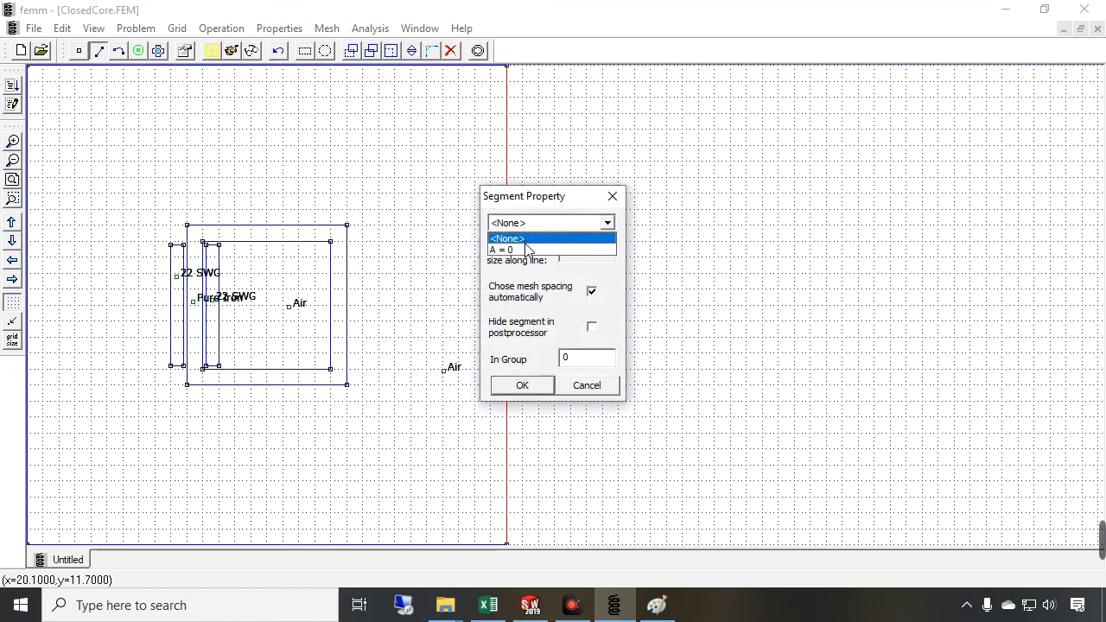
left_click(525, 250)
left_click(521, 385)
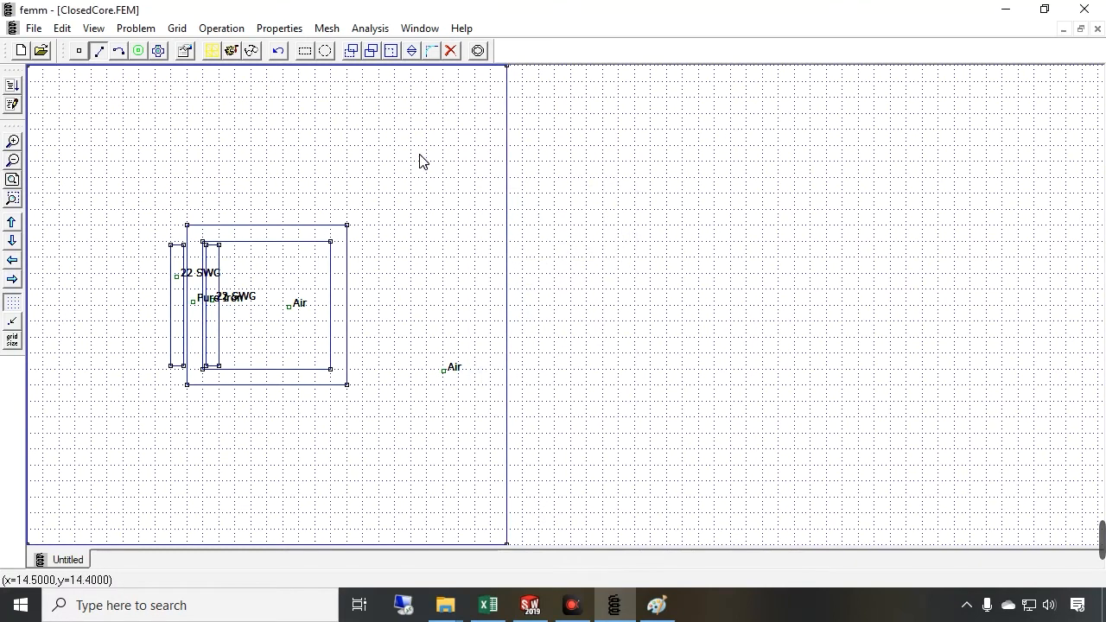
left_click(410, 66)
key("space")
left_click(531, 223)
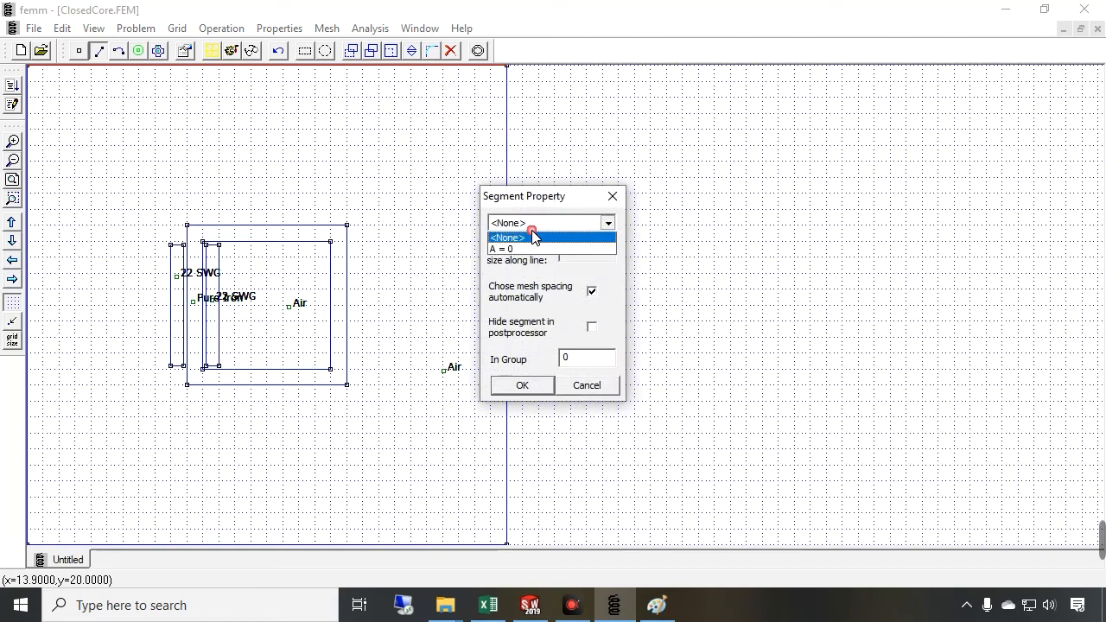
left_click(527, 250)
left_click(512, 386)
Assign the A = 0 boundary to the bottom and left segments of the outer box
left_click(423, 544)
key("space")
left_click(553, 223)
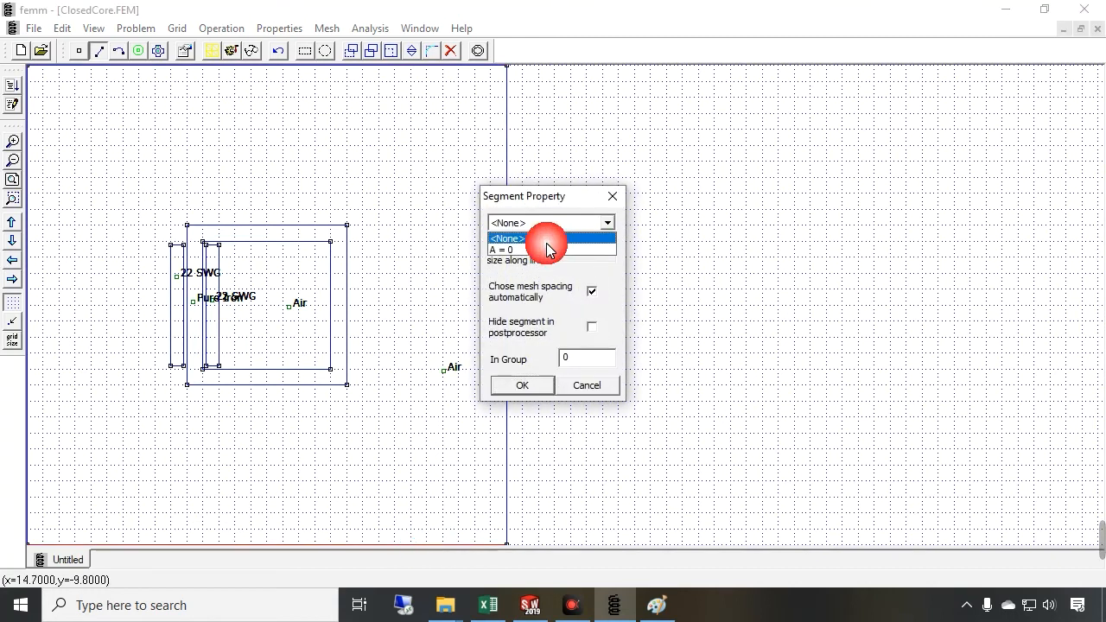
left_click(538, 250)
left_click(518, 385)
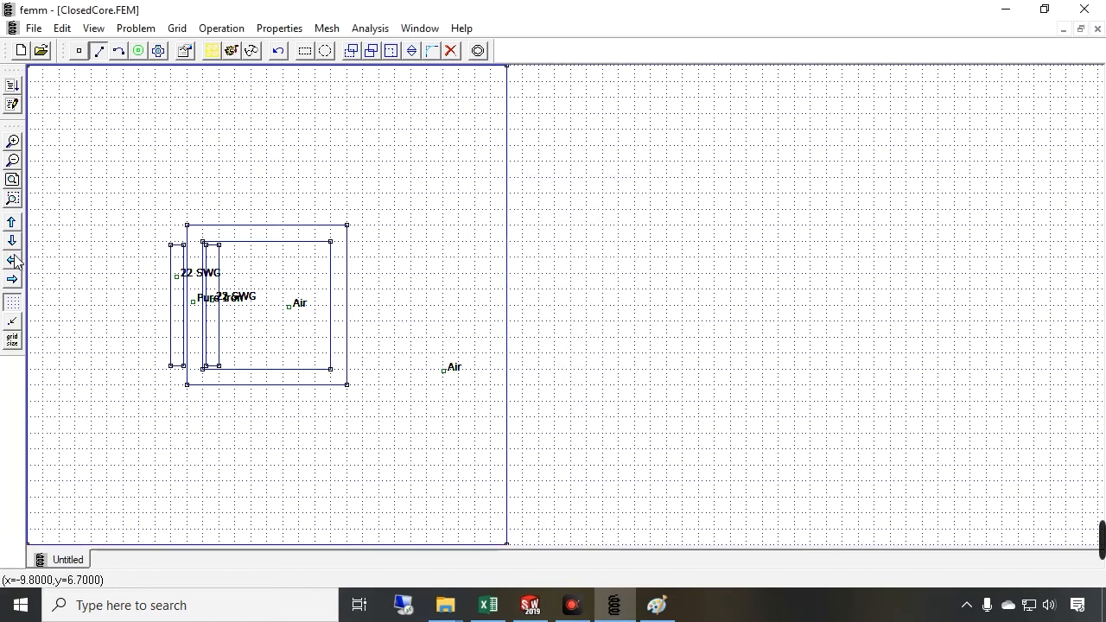
left_click(12, 177)
left_click(297, 234)
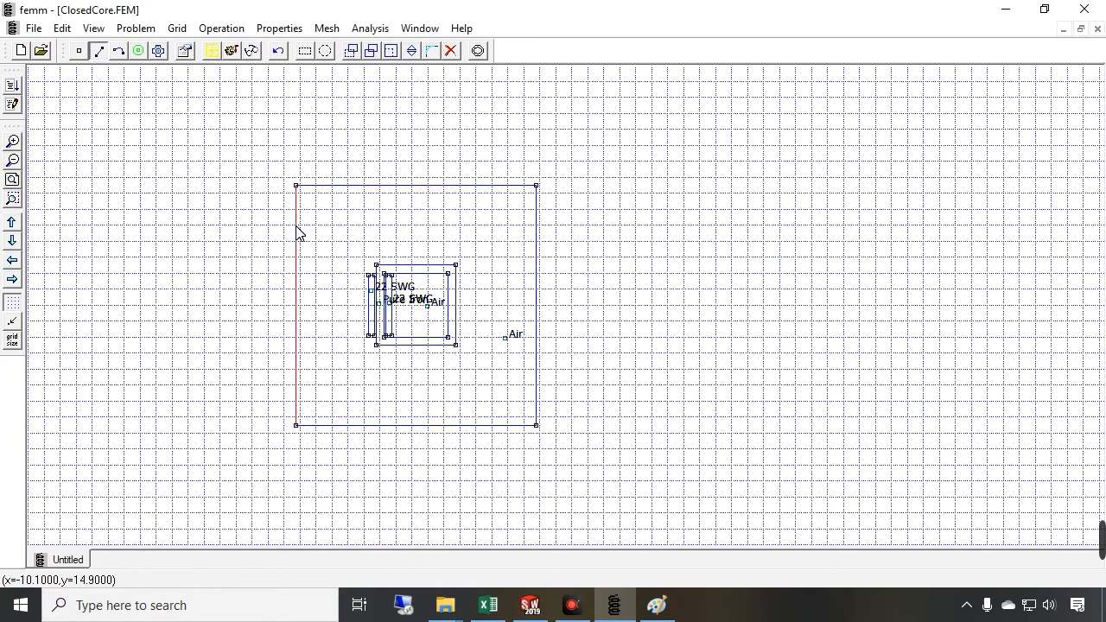
key("space")
left_click(607, 223)
left_click(544, 248)
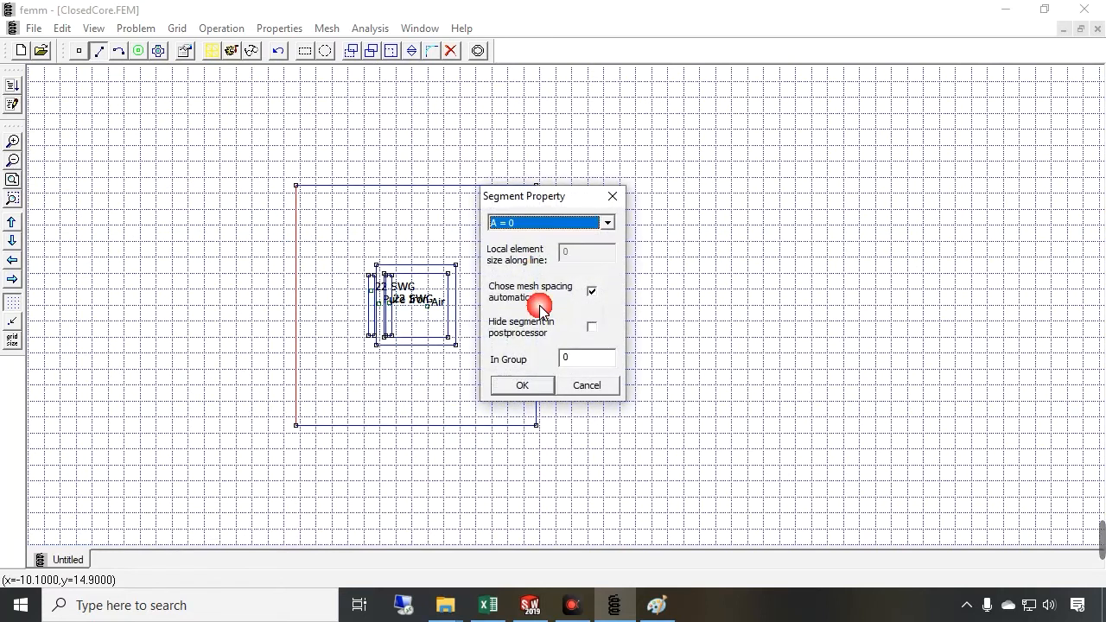
left_click(521, 386)
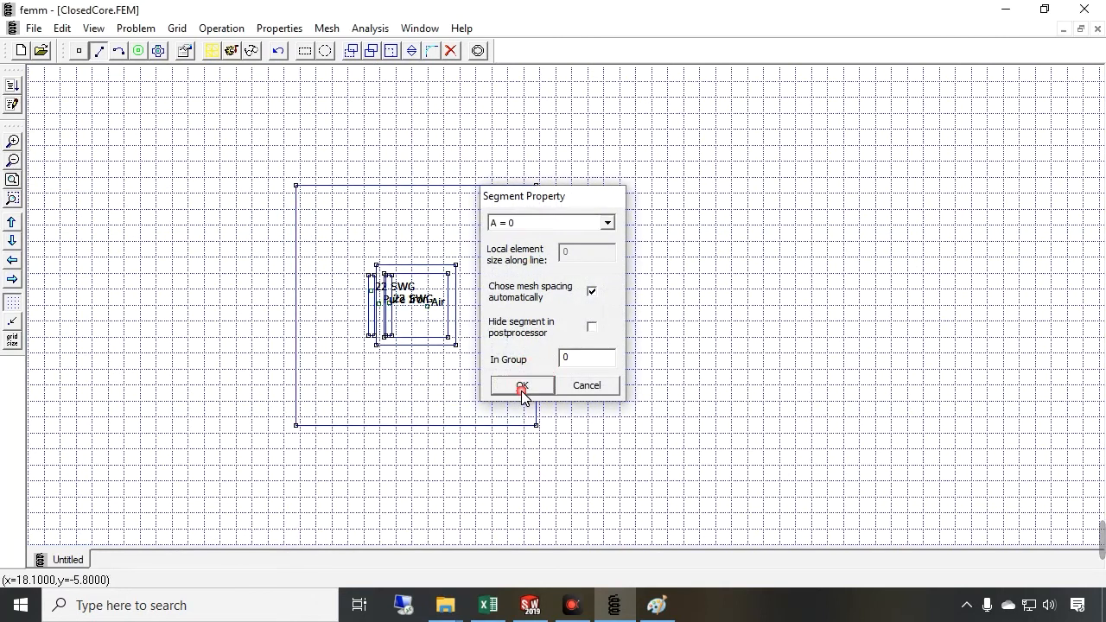
Switch to Paint, widen the canvas, and write Nt I in black beside the sketch
left_click(12, 179)
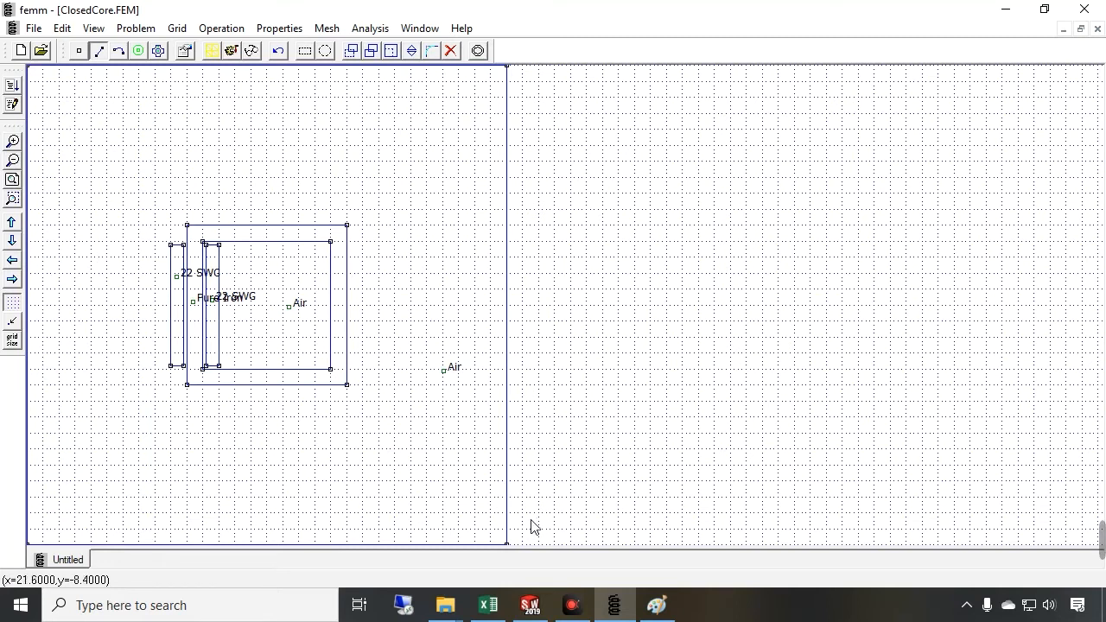
left_click(656, 604)
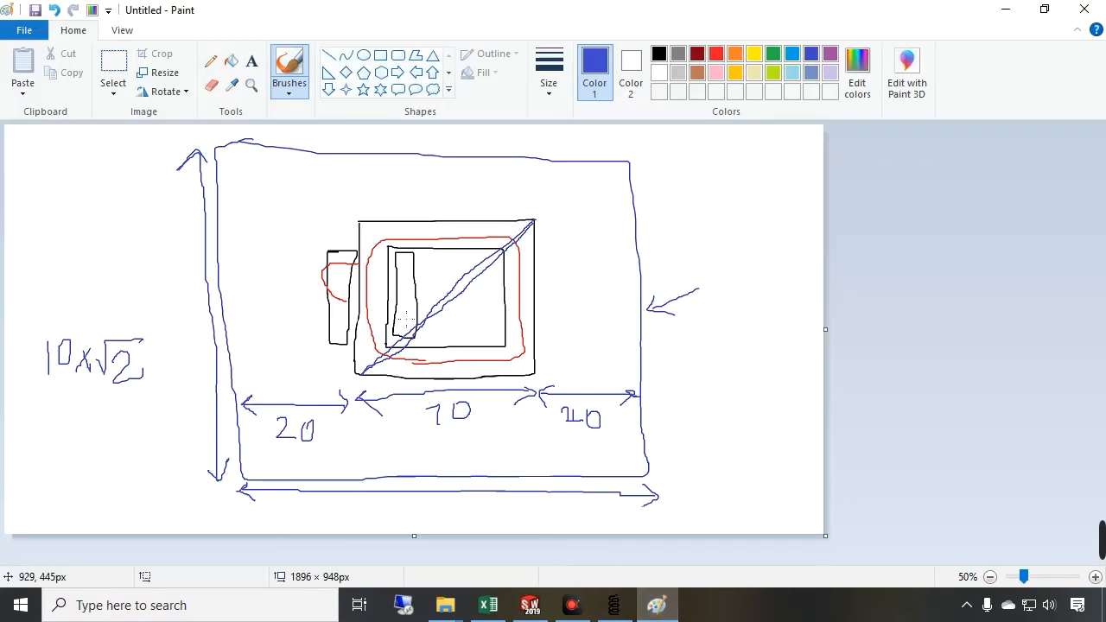
left_click(658, 53)
left_click_drag(826, 329, 1041, 339)
mouse_move(741, 191)
left_mouse_down()
mouse_move(781, 140)
mouse_move(796, 190)
mouse_move(793, 175)
left_mouse_up()
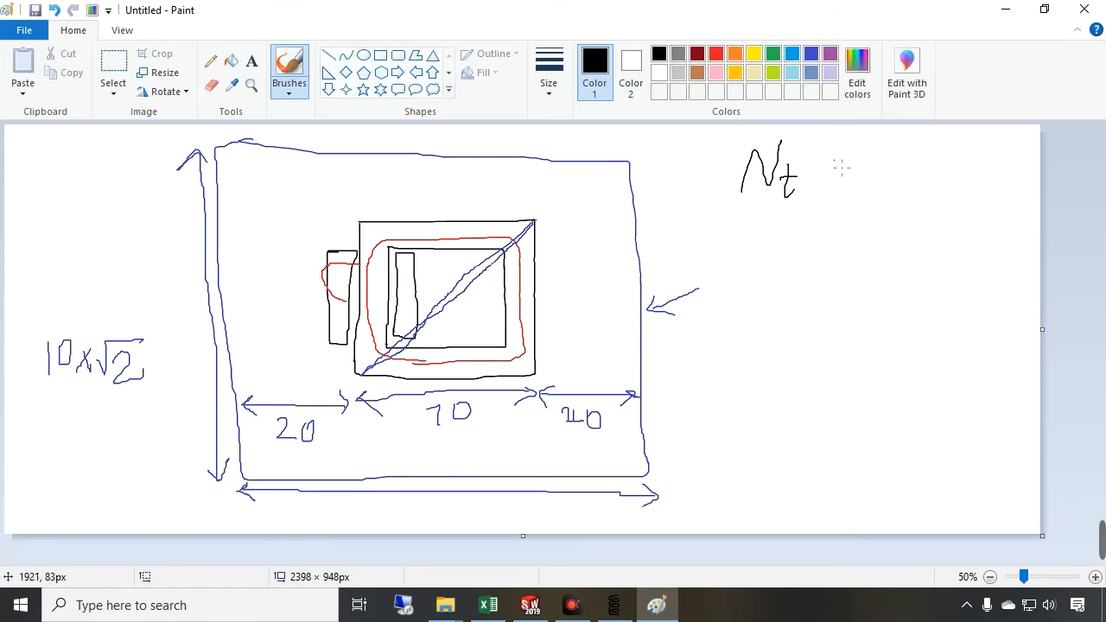
mouse_move(819, 147)
left_mouse_down()
mouse_move(840, 145)
mouse_move(817, 194)
left_mouse_up()
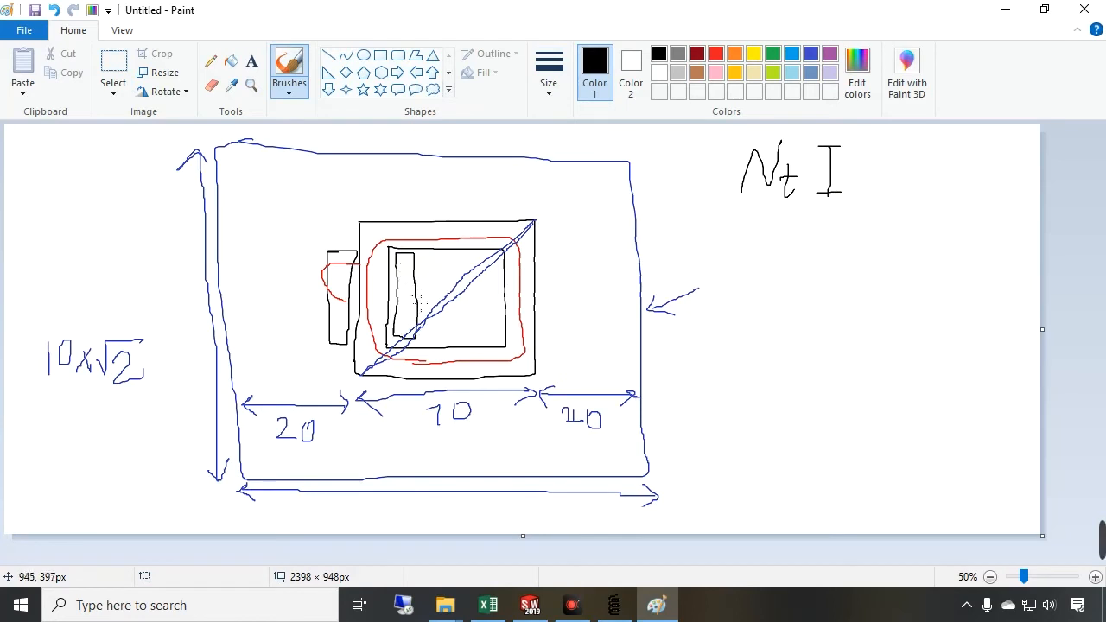
Mark opposite current directions in the two coil sides and label them -Nt I and Nt I
mouse_move(406, 284)
left_mouse_down()
mouse_move(415, 296)
mouse_move(398, 283)
mouse_move(335, 301)
left_mouse_up()
left_click(391, 303)
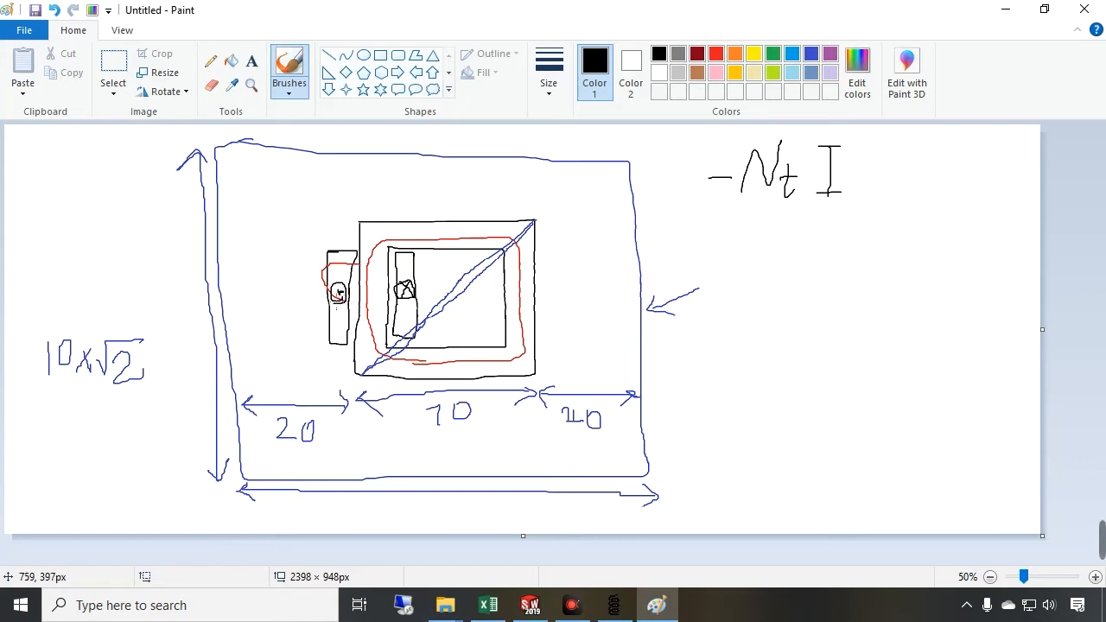
mouse_move(739, 275)
left_mouse_down()
mouse_move(776, 237)
mouse_move(805, 278)
mouse_move(800, 264)
mouse_move(866, 238)
mouse_move(840, 285)
mouse_move(864, 284)
left_mouse_up()
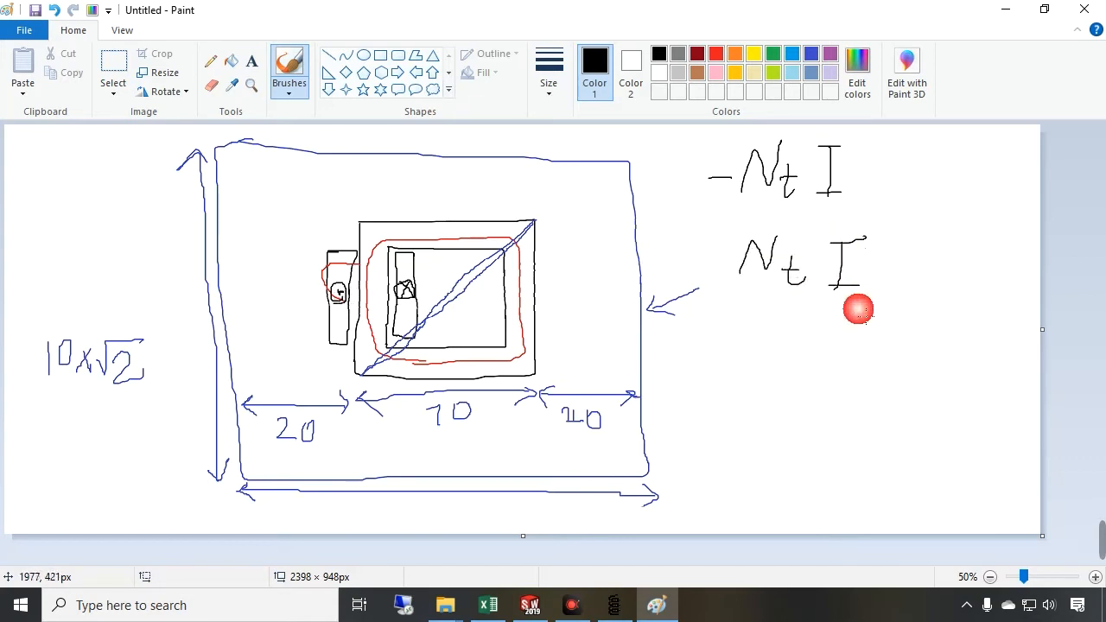
Switch to Excel and review the reluctance, MMF, flux and flux density calculations
left_click(488, 605)
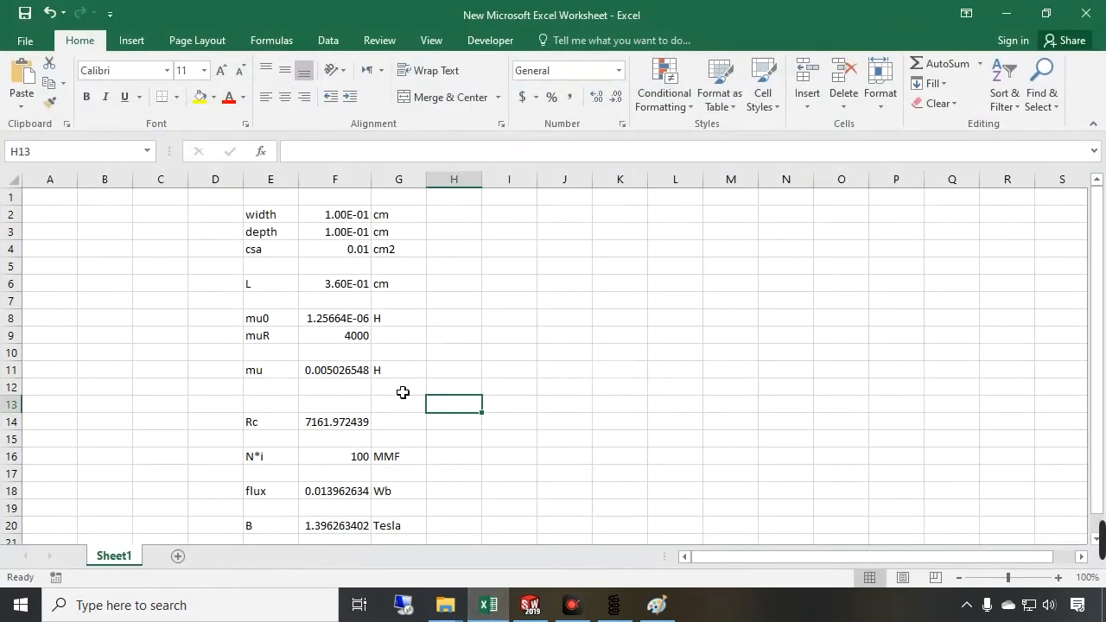
left_click(419, 354)
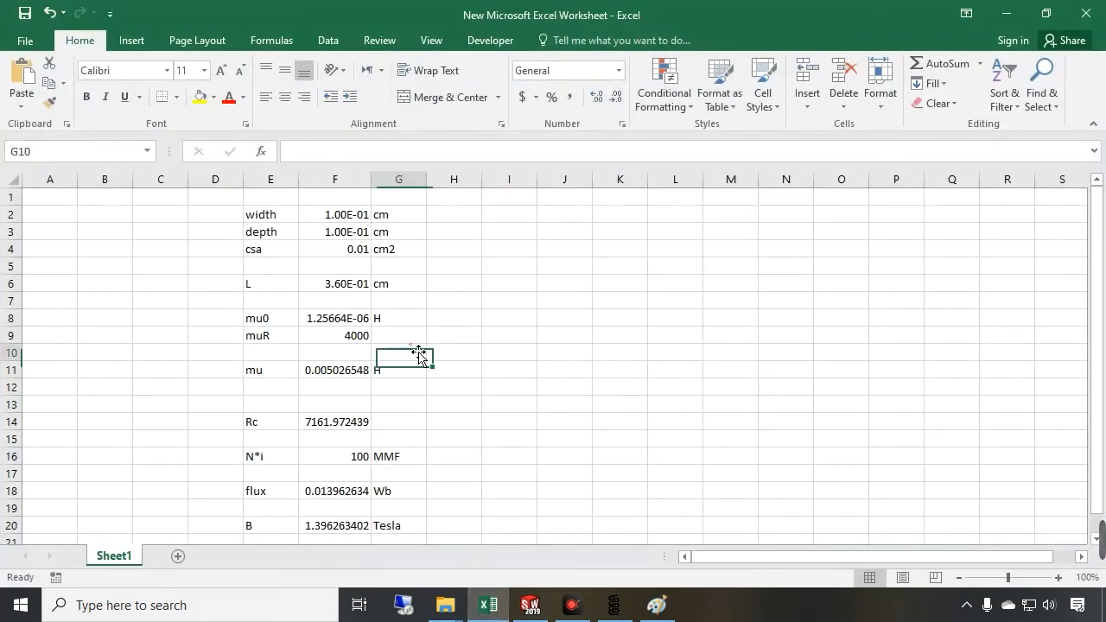
Switch back to FEMM and create a series circuit named CoinIn with a negative circuit current
left_click(349, 471)
left_click(269, 458)
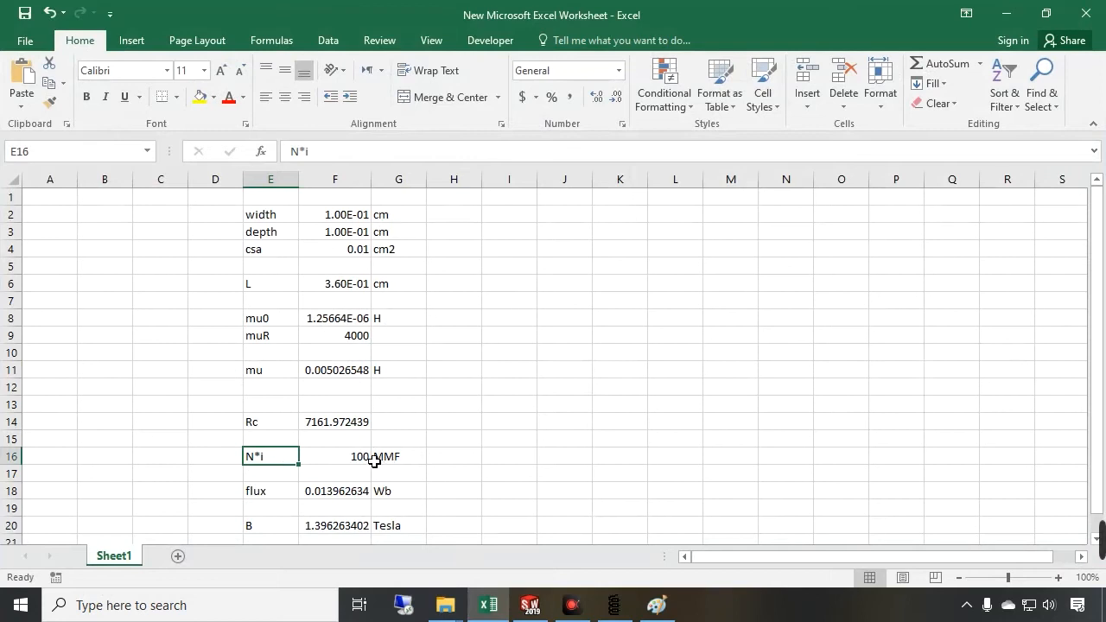
left_click(345, 459)
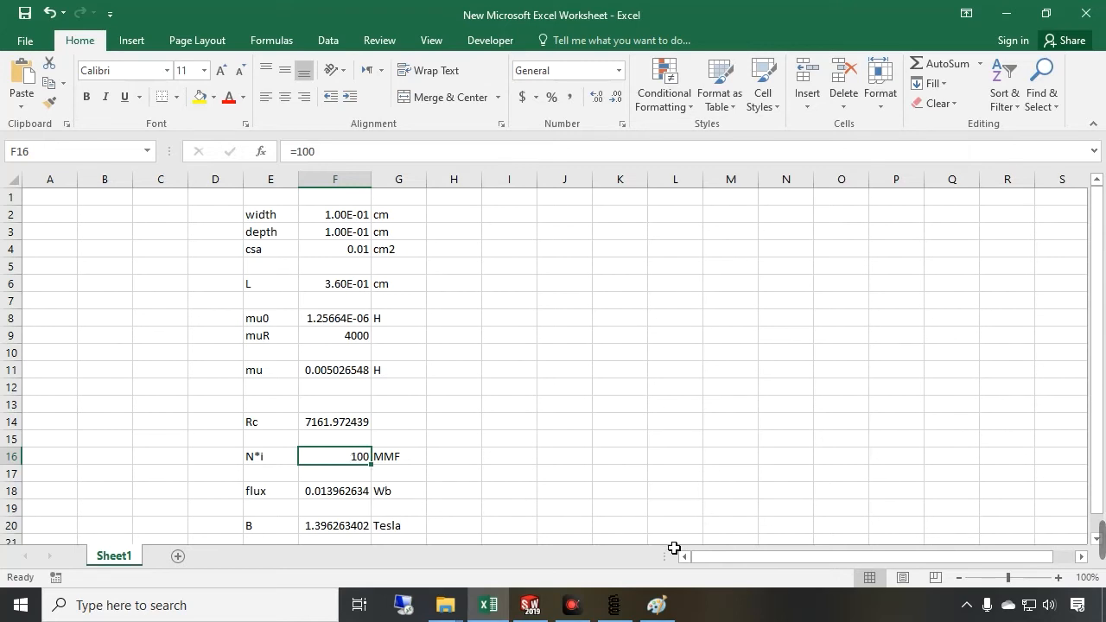
left_click(617, 604)
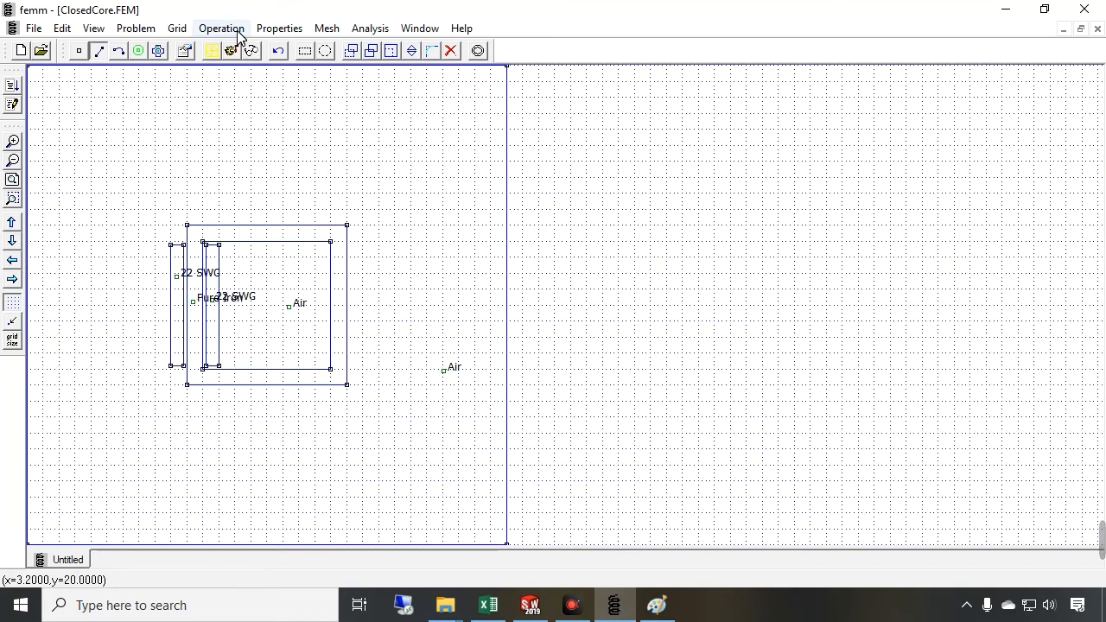
left_click(274, 28)
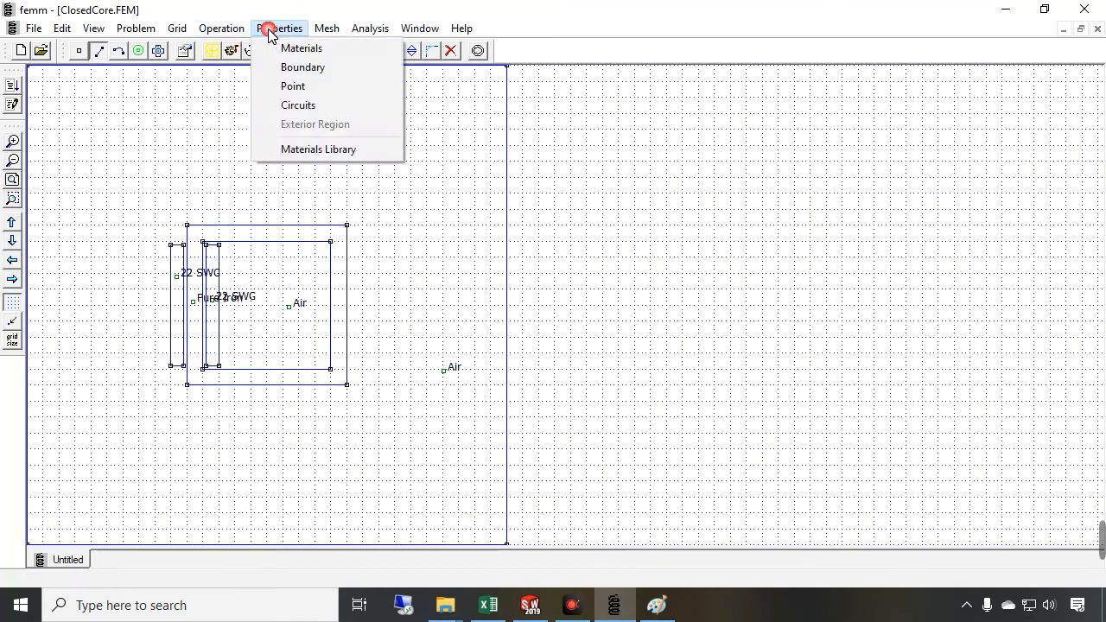
left_click(288, 106)
left_click(513, 307)
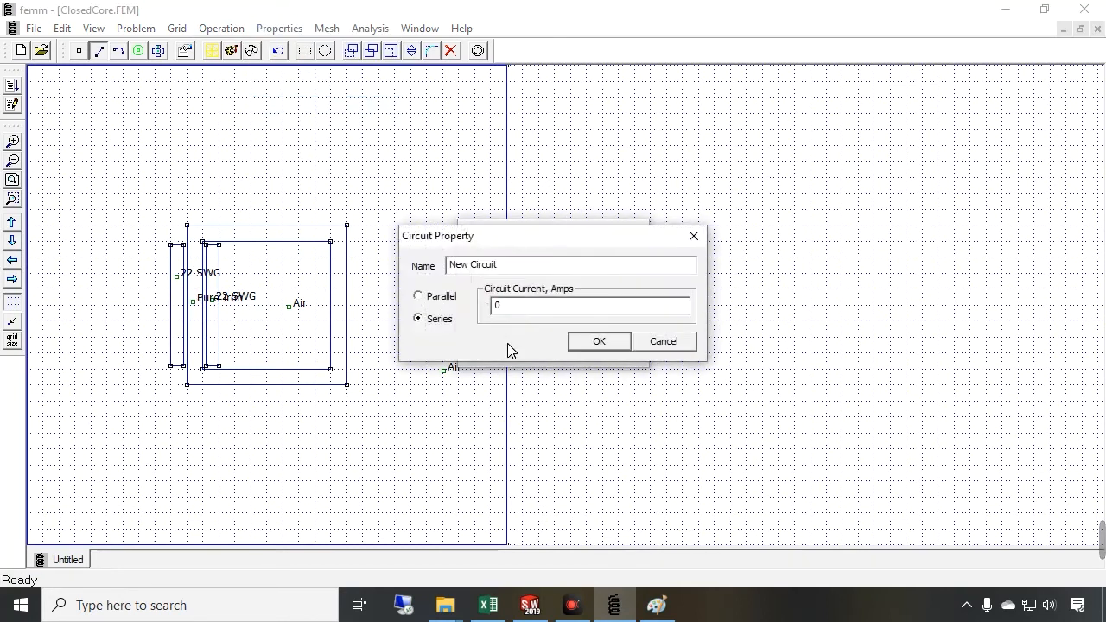
left_click_drag(522, 274, 365, 264)
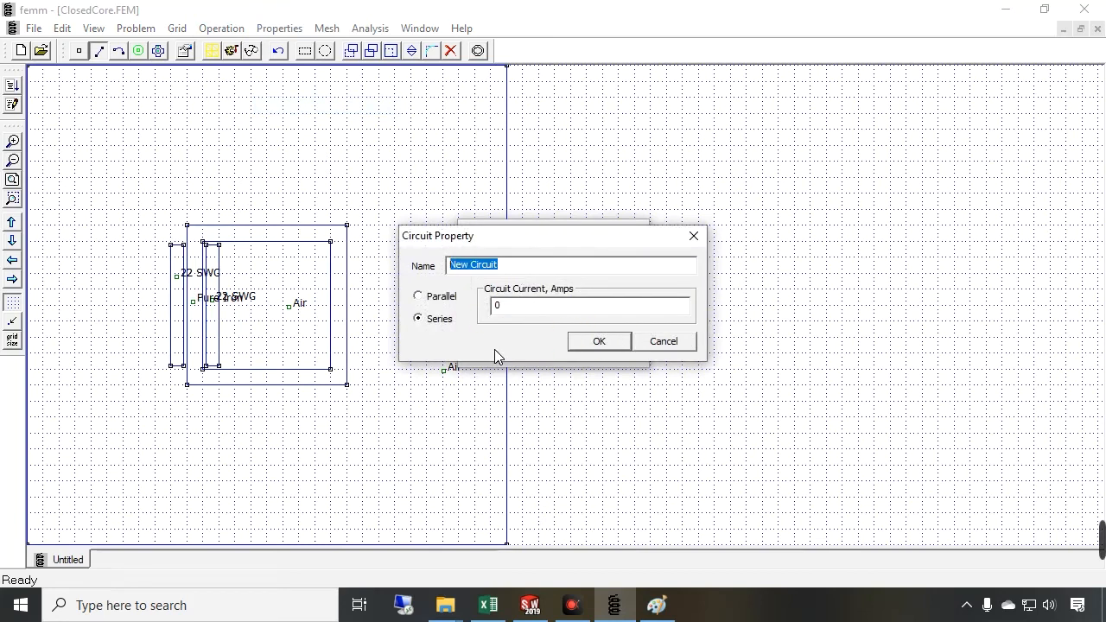
type("CoinIn")
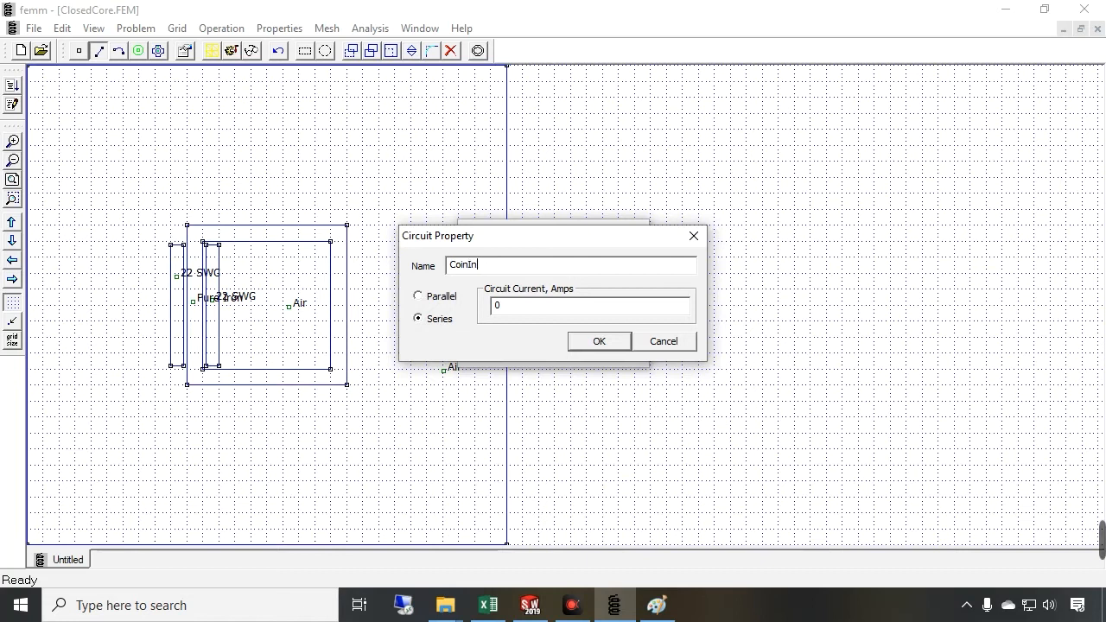
key("Tab")
type("-")
left_click(599, 341)
Create a second series circuit named CoilOut and enter its circuit current
left_click(519, 316)
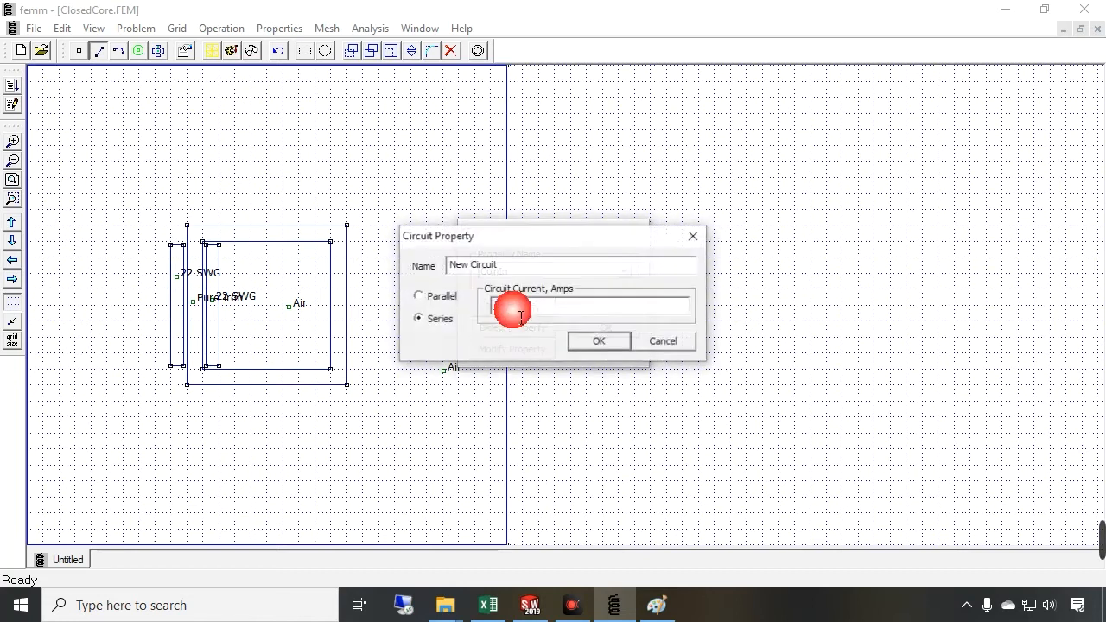
left_click_drag(508, 270, 409, 269)
type("CoilOut")
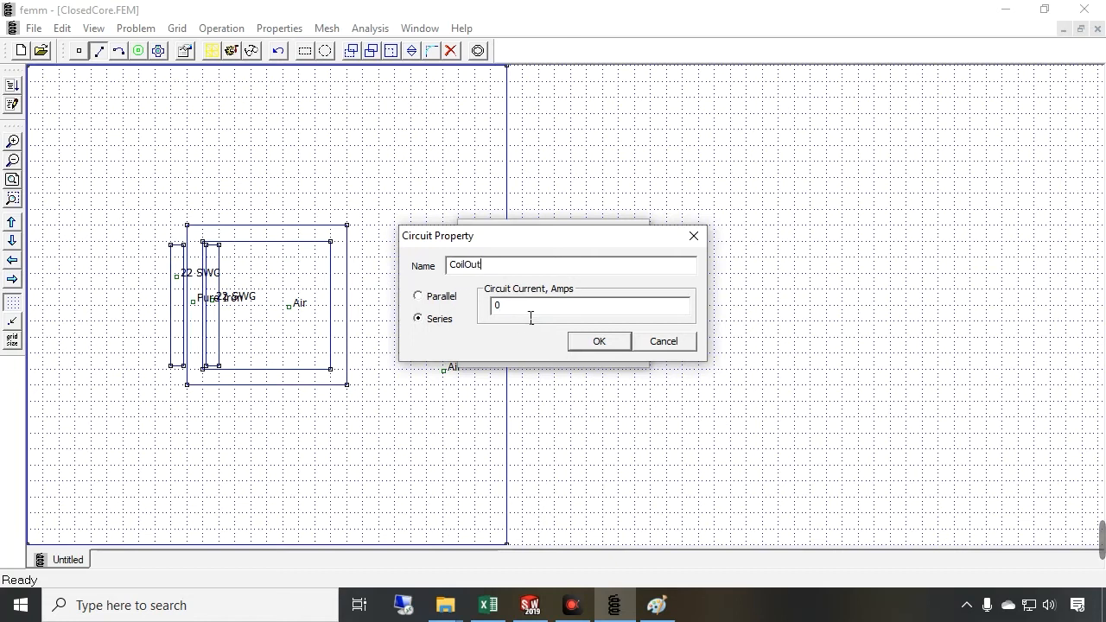
key("Tab")
type("1")
left_click(597, 341)
left_click(595, 329)
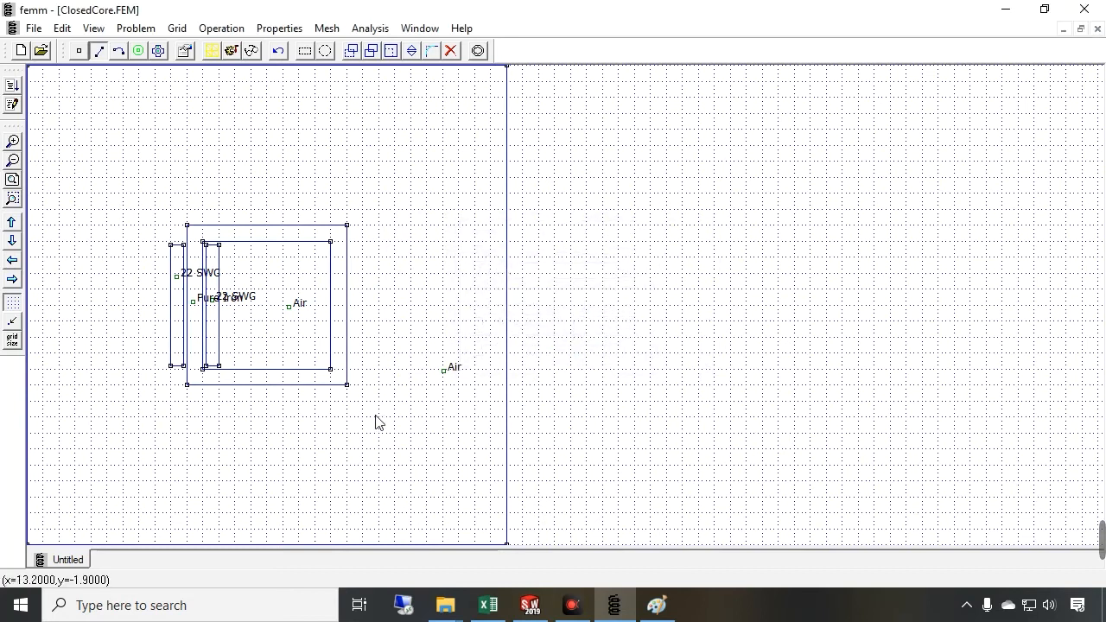
Assign the coil block label inside the core window to circuit CoinIn
left_click(138, 51)
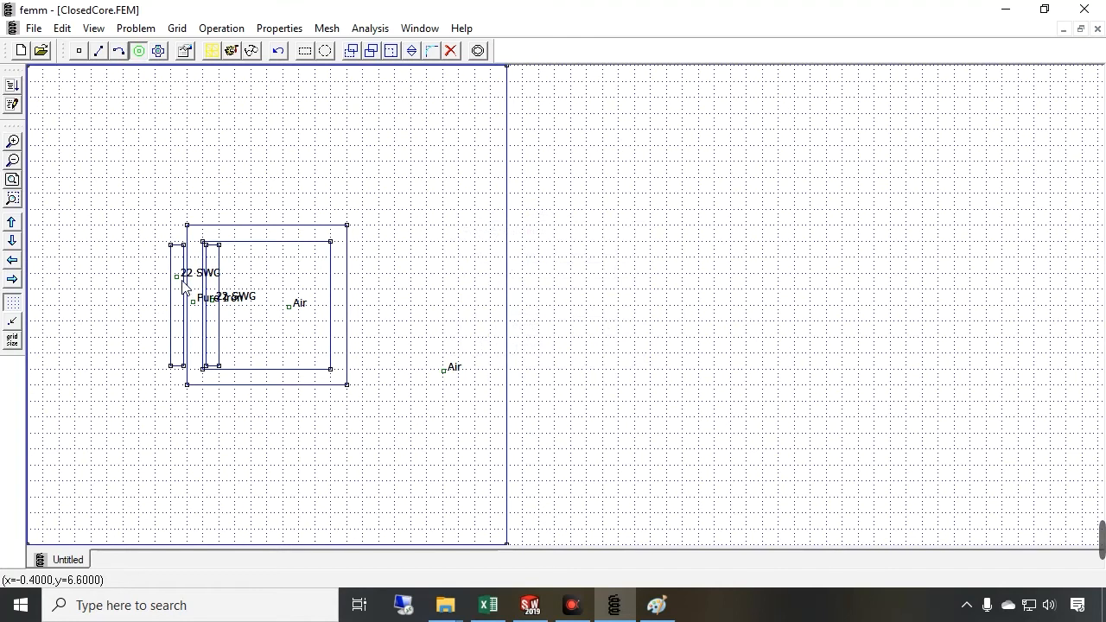
left_click(12, 144)
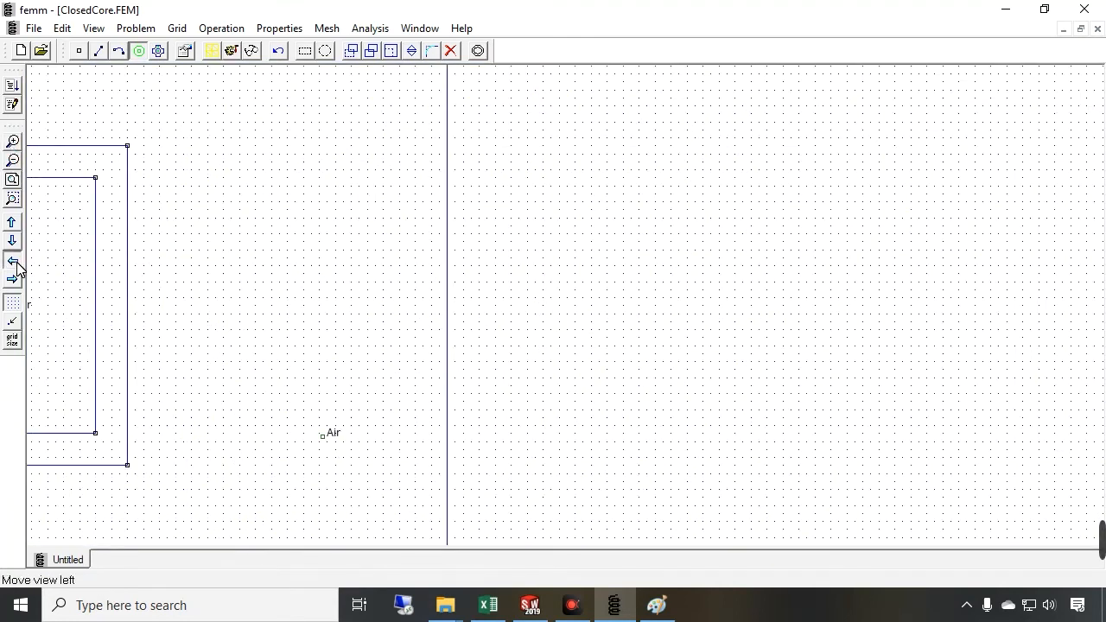
left_click(12, 260)
left_click(12, 142)
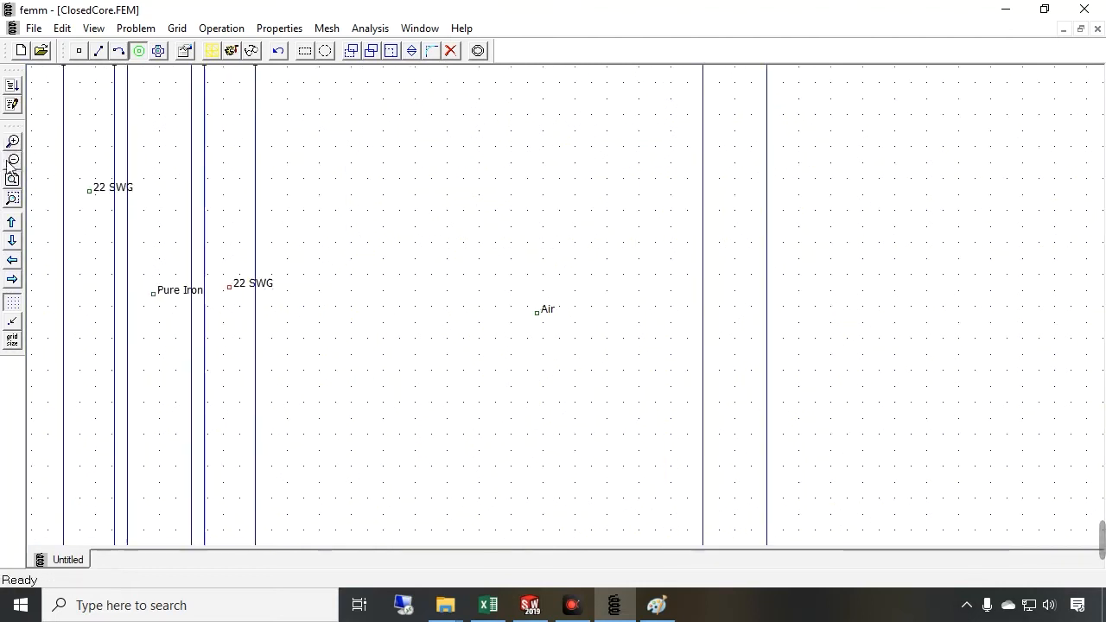
left_click(12, 264)
right_click(515, 302)
key("space")
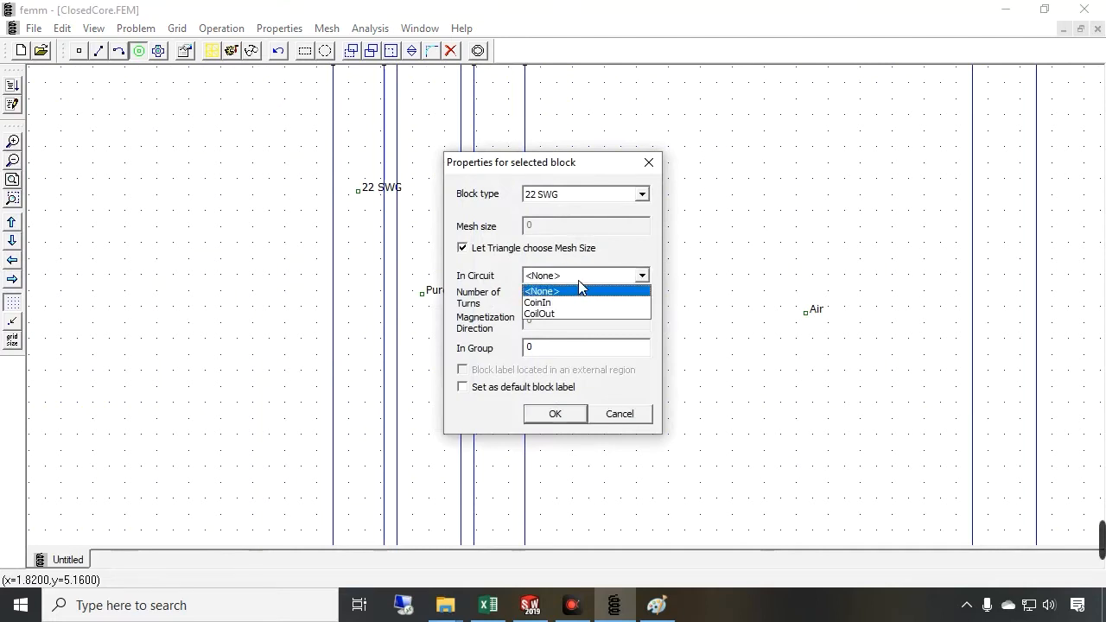
left_click(555, 304)
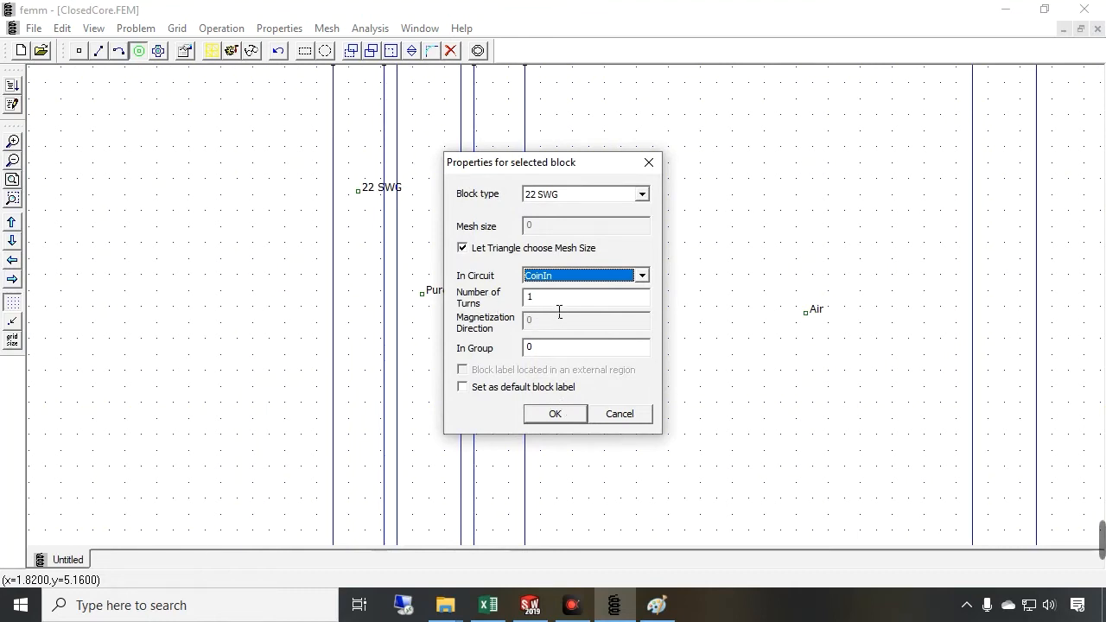
left_click(552, 414)
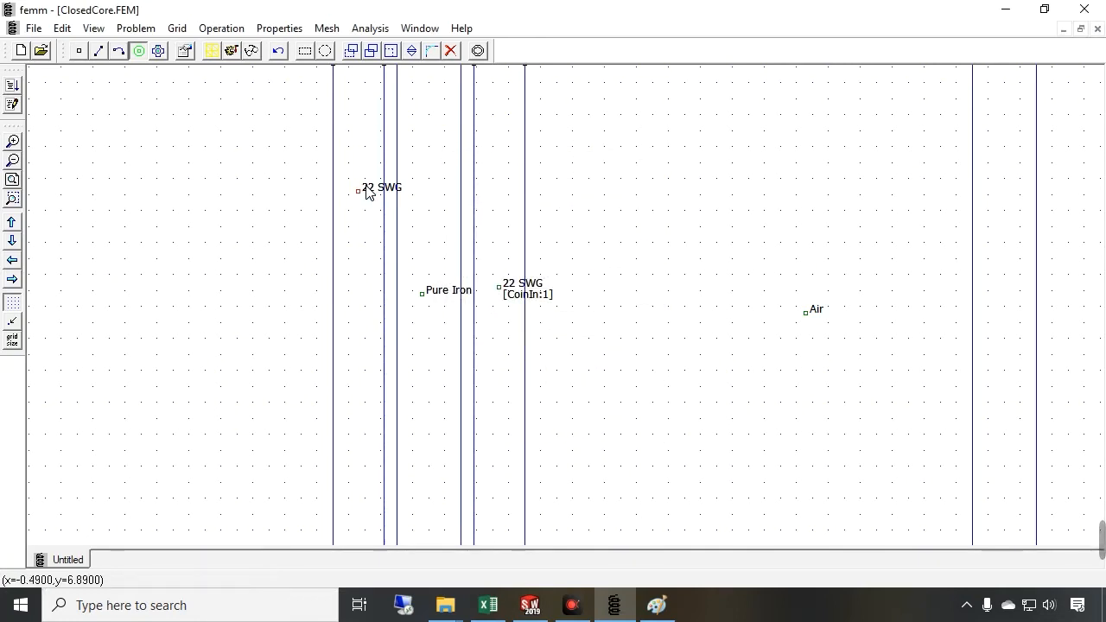
Assign the outer coil block label to circuit CoilOut
key("space")
left_click(641, 275)
left_click(558, 317)
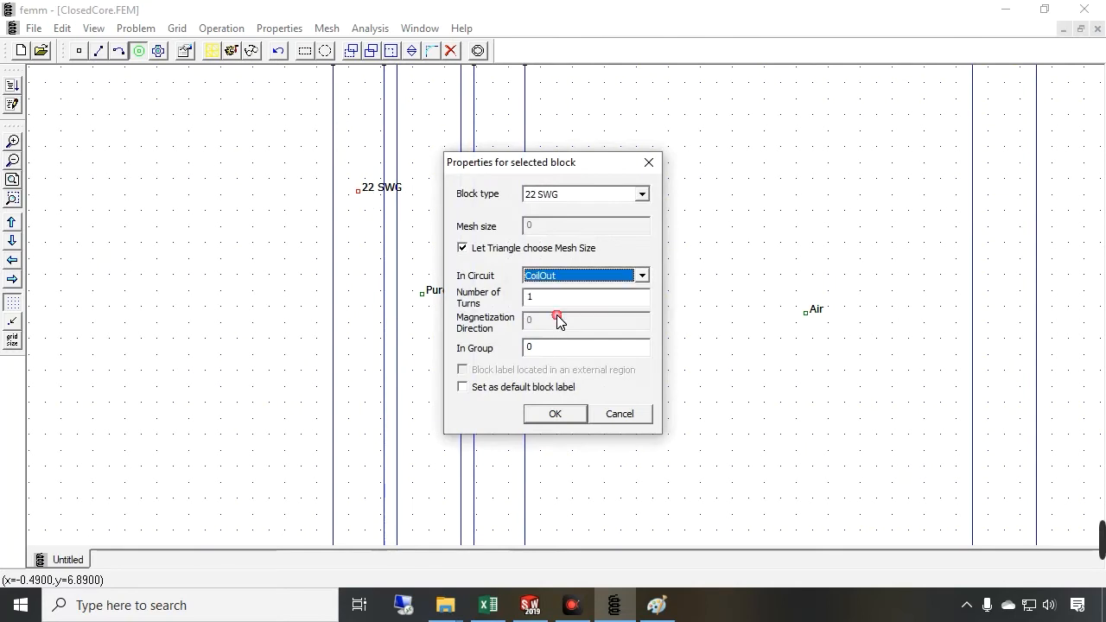
left_click(557, 413)
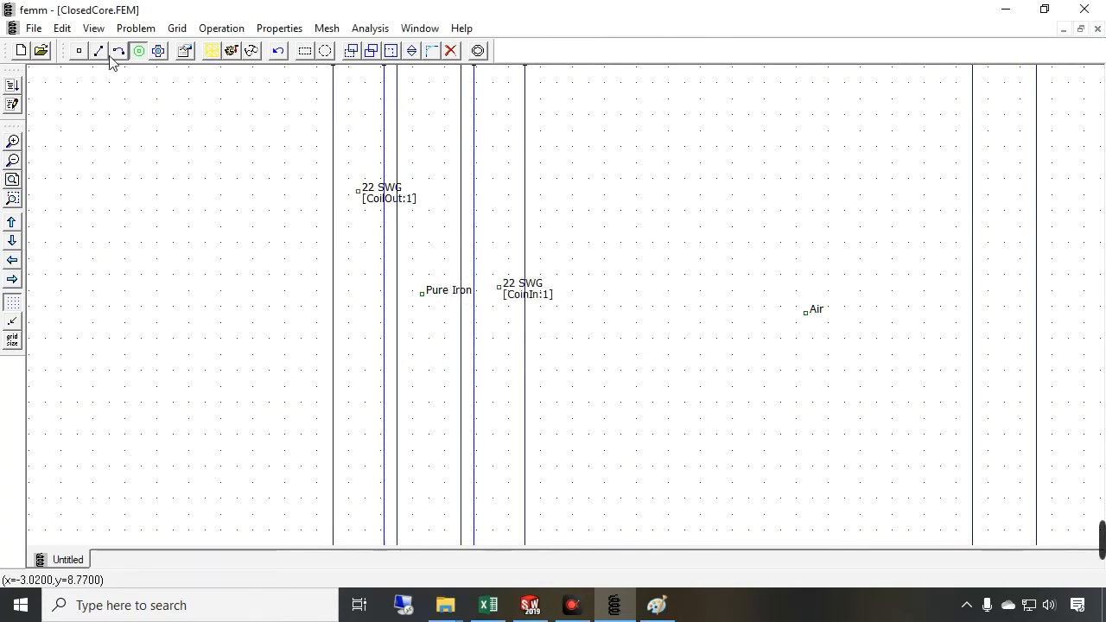
Generate the finite-element mesh for the whole model
left_click(13, 180)
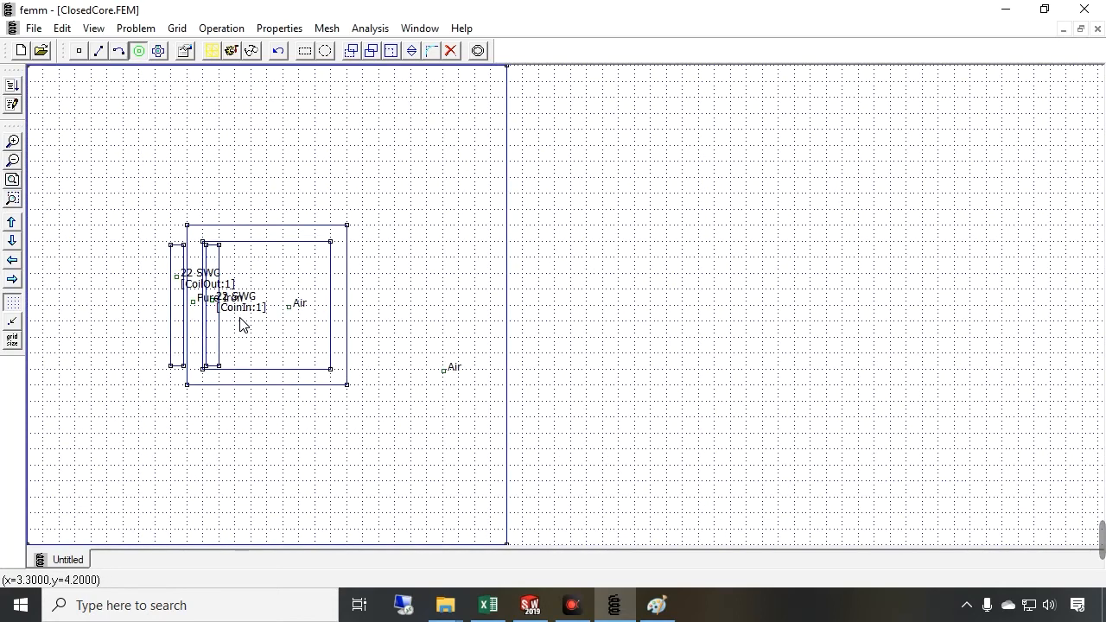
left_click(231, 50)
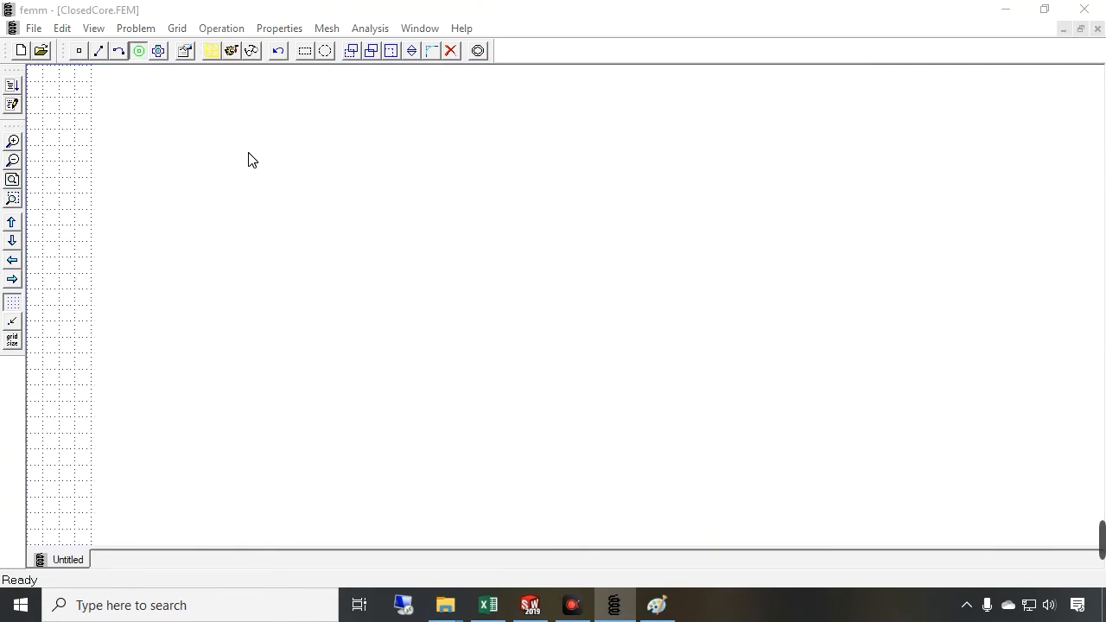
left_click(628, 346)
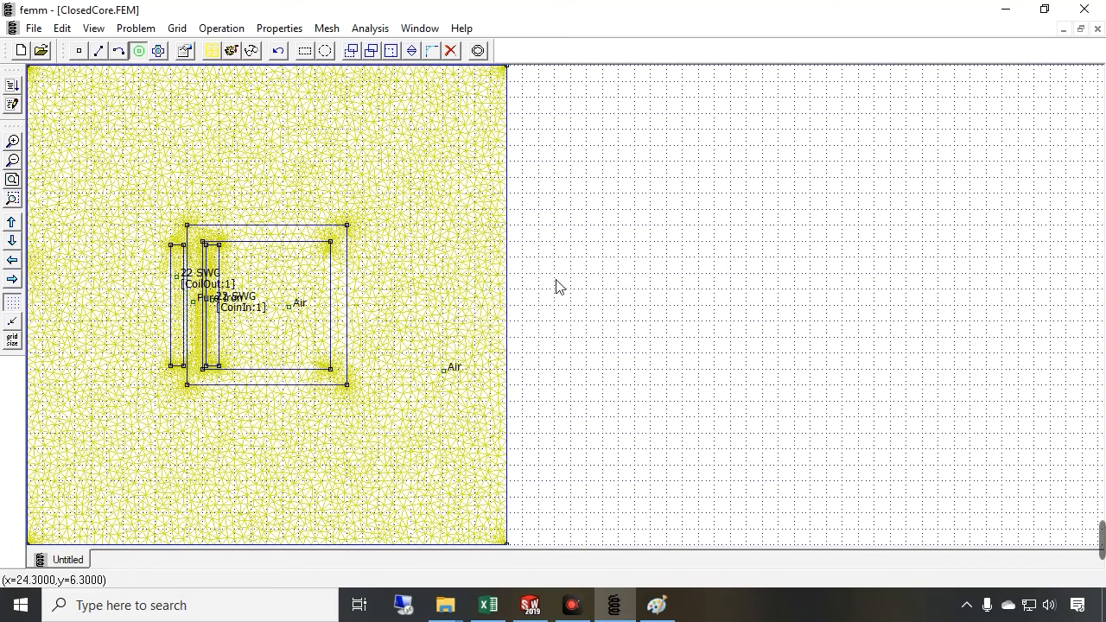
left_click(12, 181)
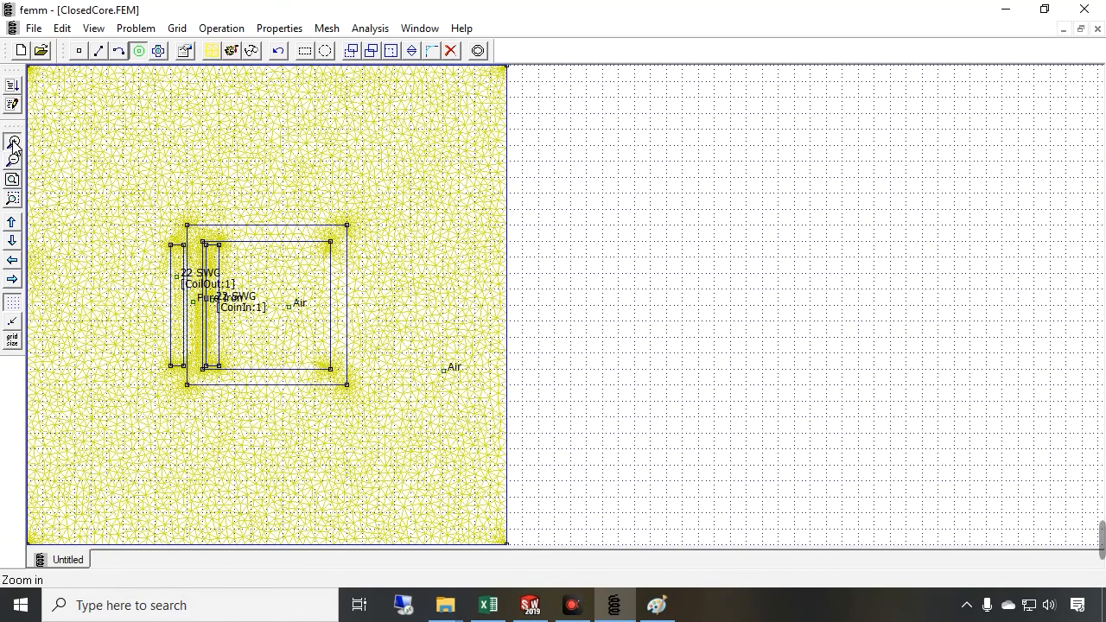
left_click(13, 142)
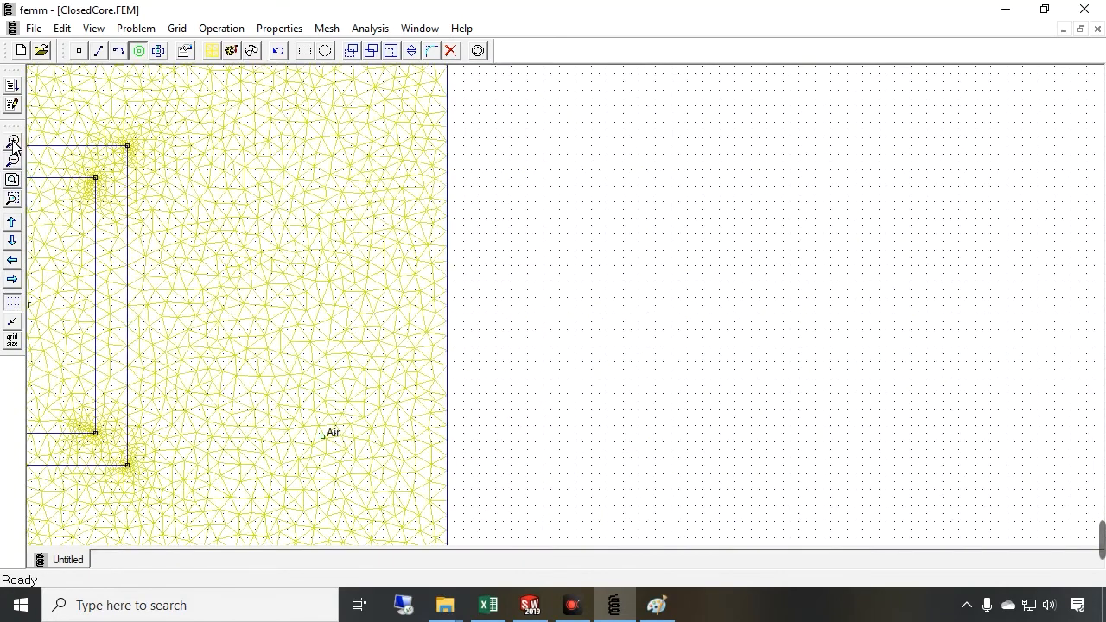
left_click(12, 259)
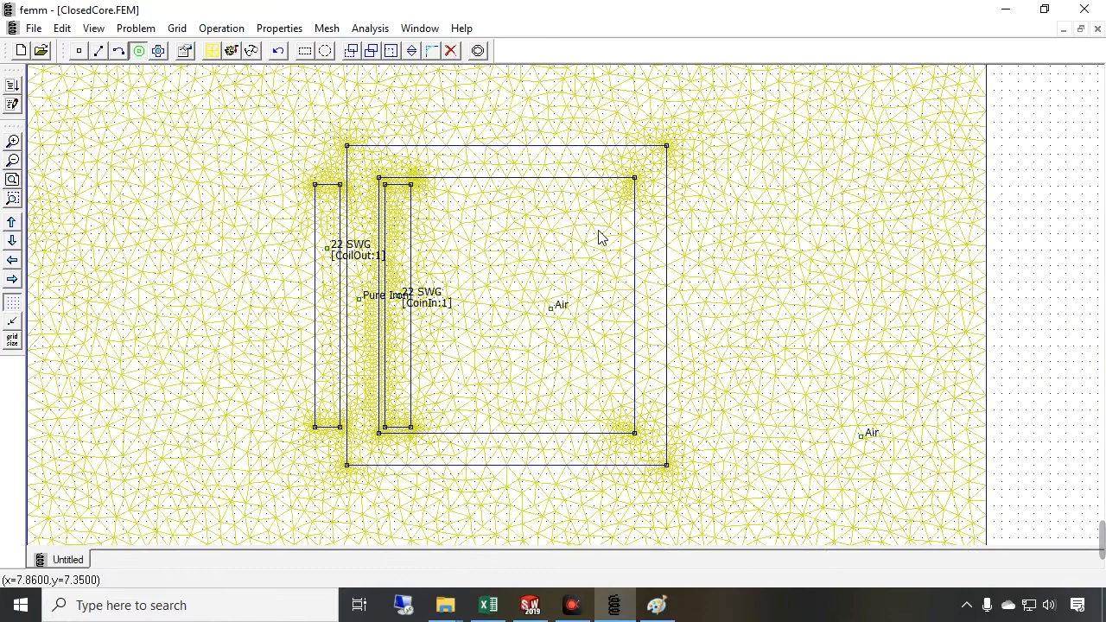
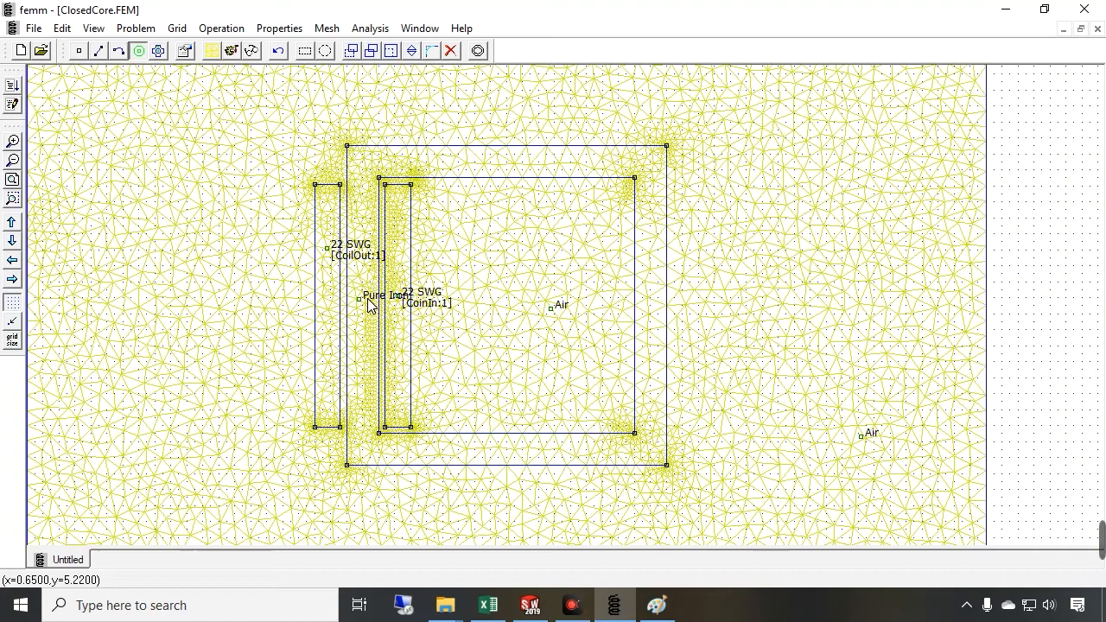
Open the materials library to review the materials already in the model, then close it
left_click(264, 31)
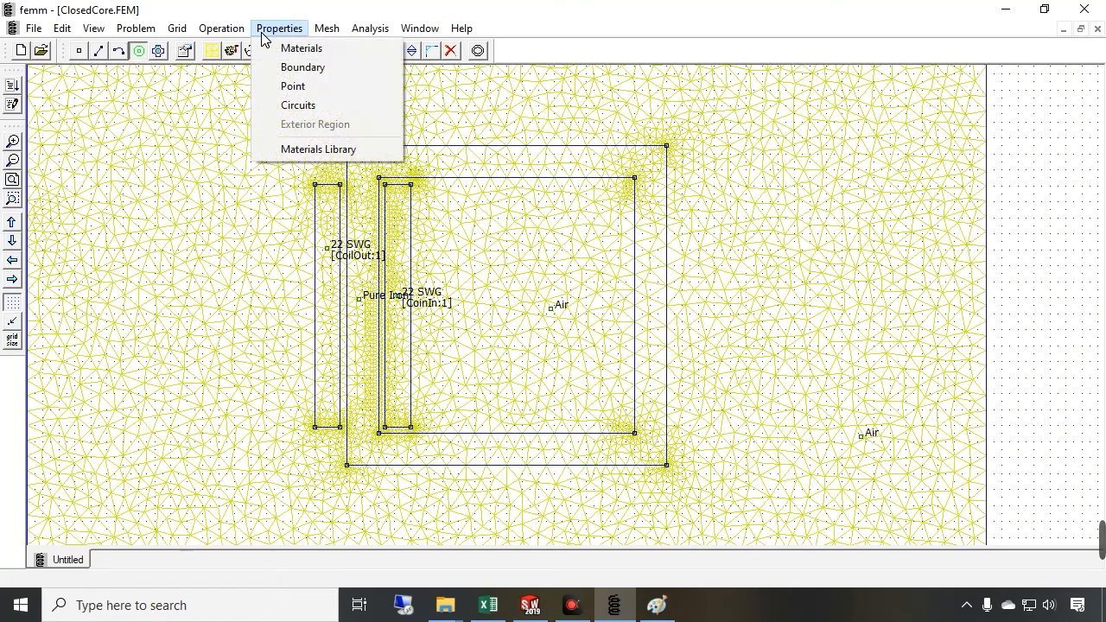
left_click(304, 148)
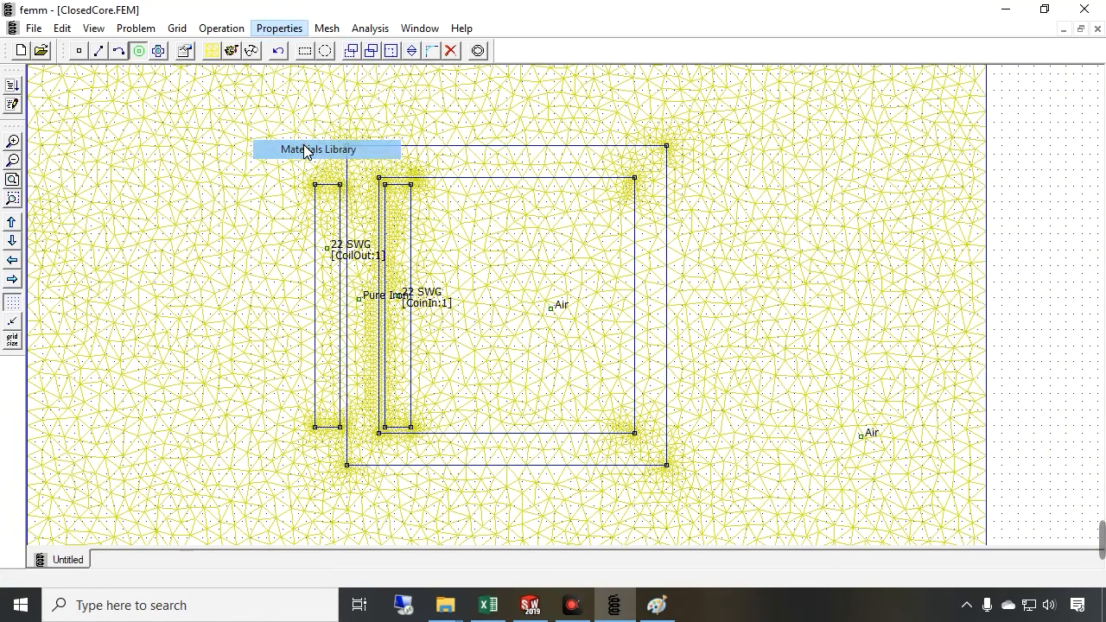
left_click(646, 202)
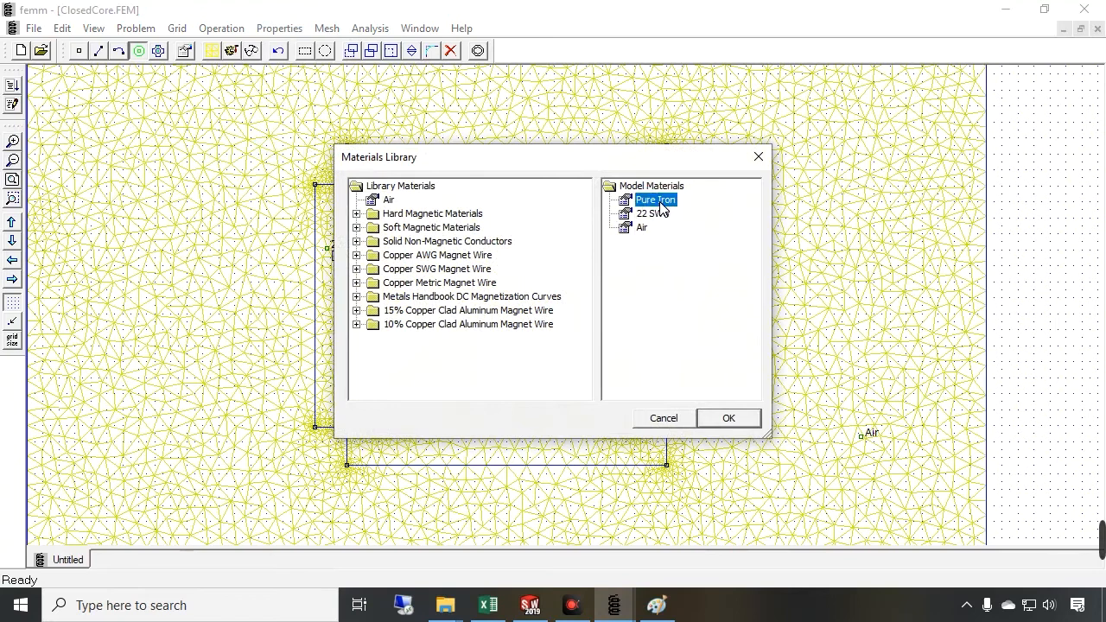
left_click(759, 156)
Modify the Pure Iron material to a linear B-H relationship with relative permeability 4000 in both x and y
left_click(278, 28)
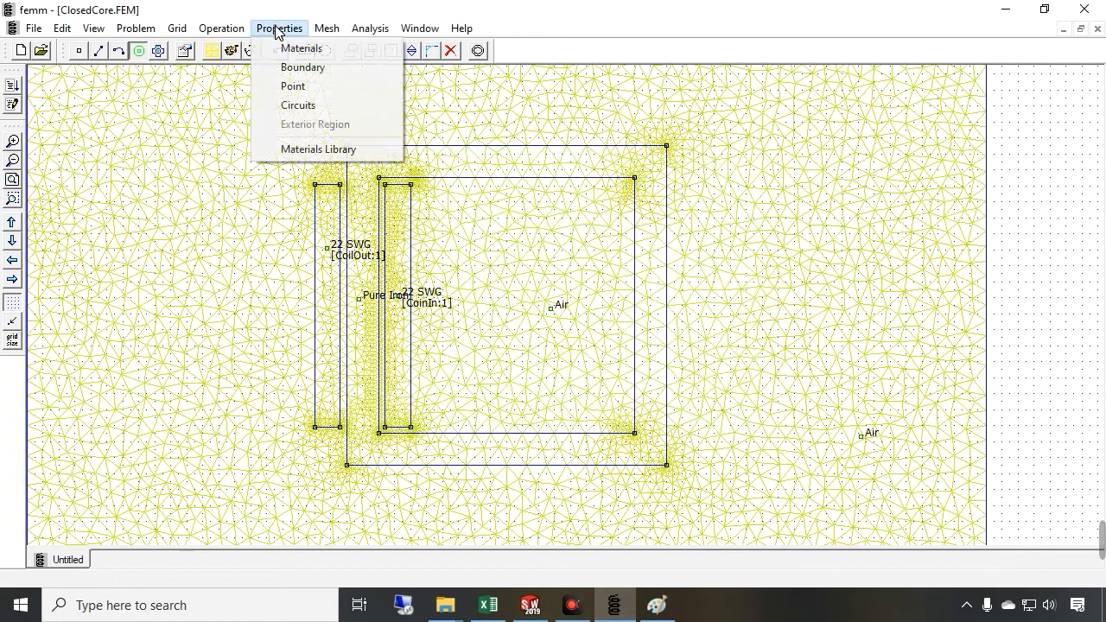
left_click(304, 48)
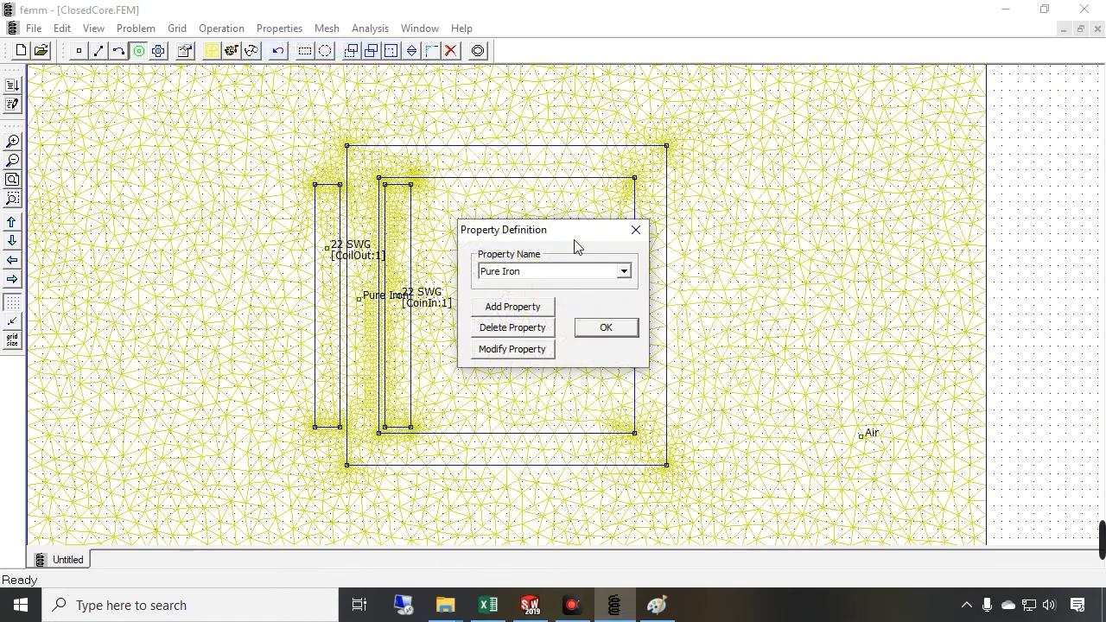
left_click(510, 349)
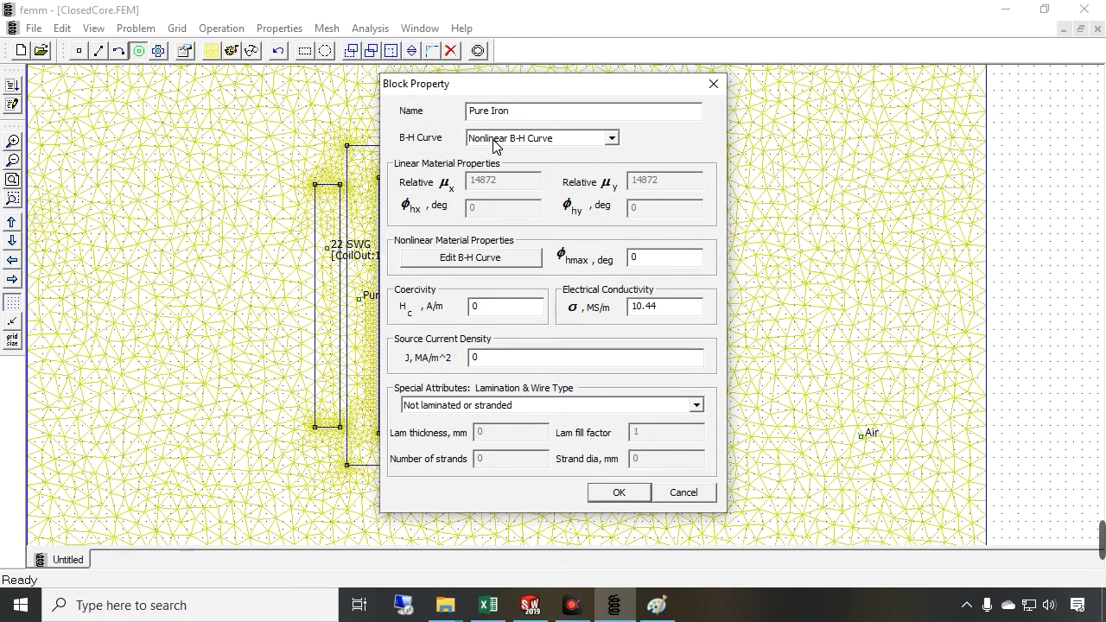
left_click(542, 139)
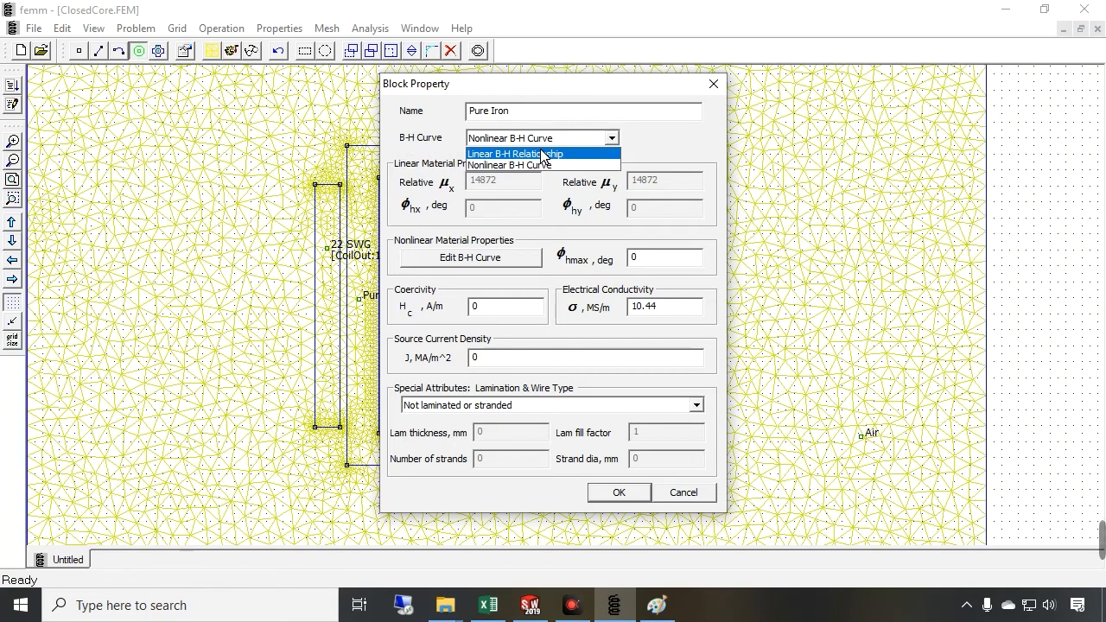
left_click(543, 154)
key("Tab")
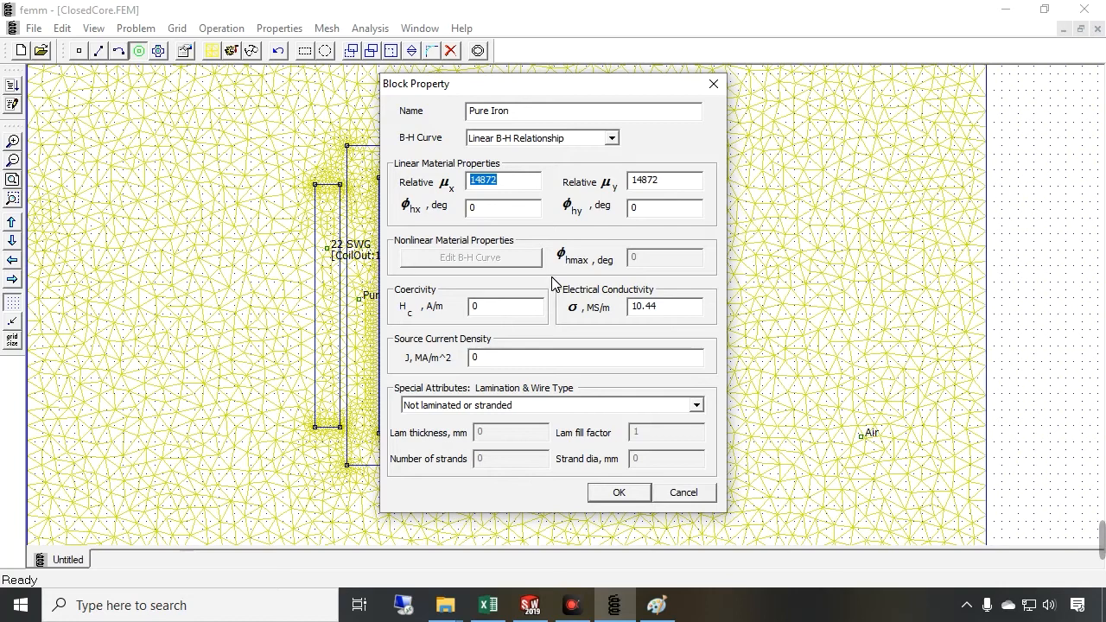
type("4000")
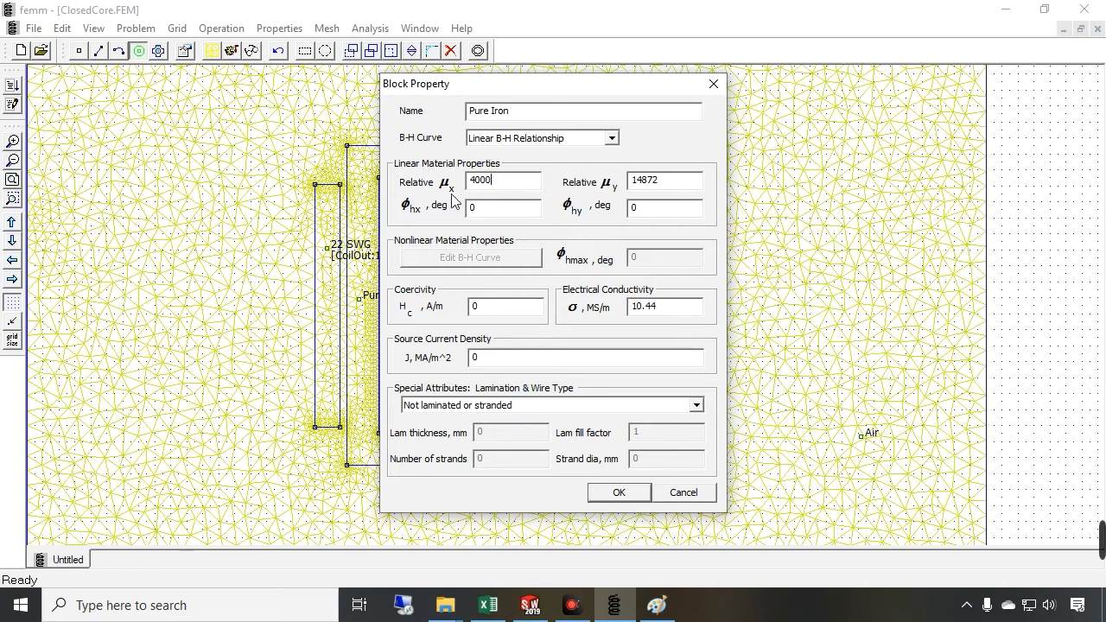
double_click(665, 191)
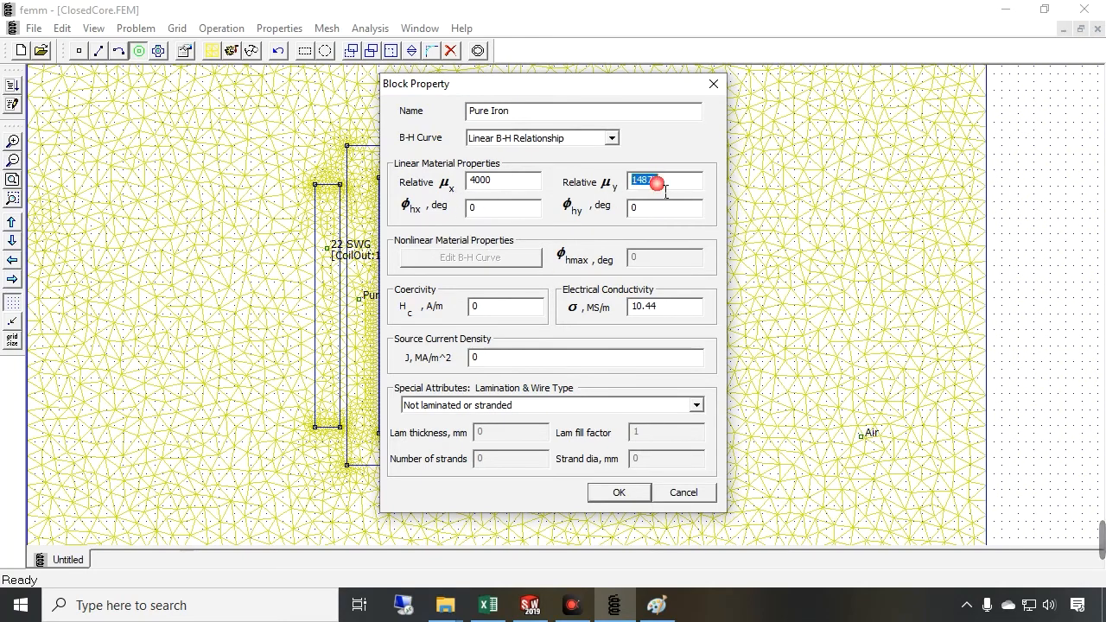
type("400")
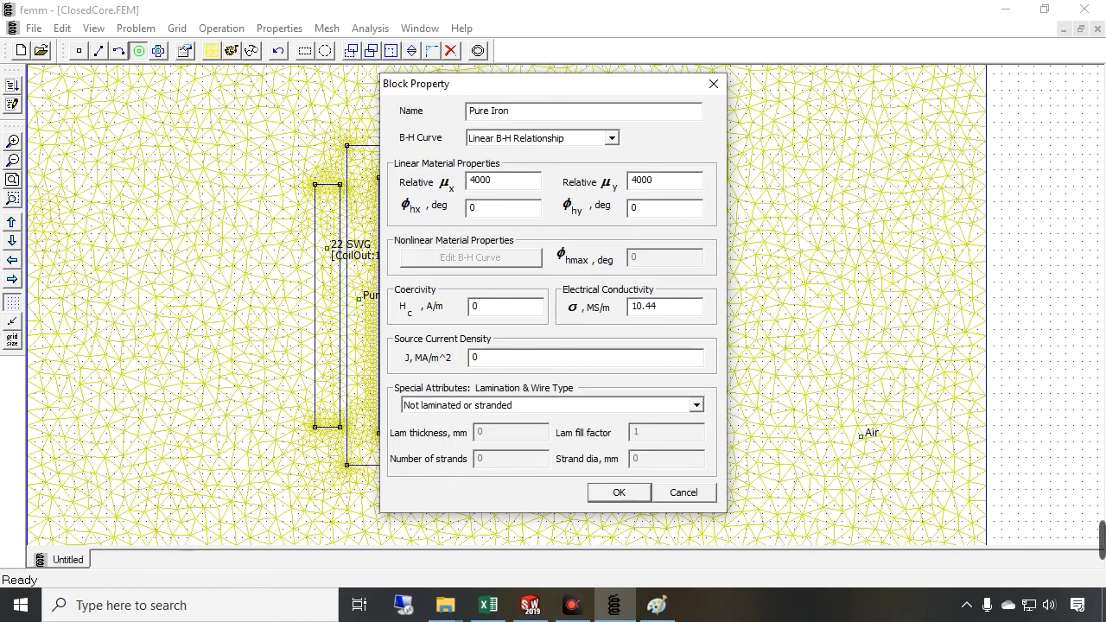
type("0")
left_click(652, 213)
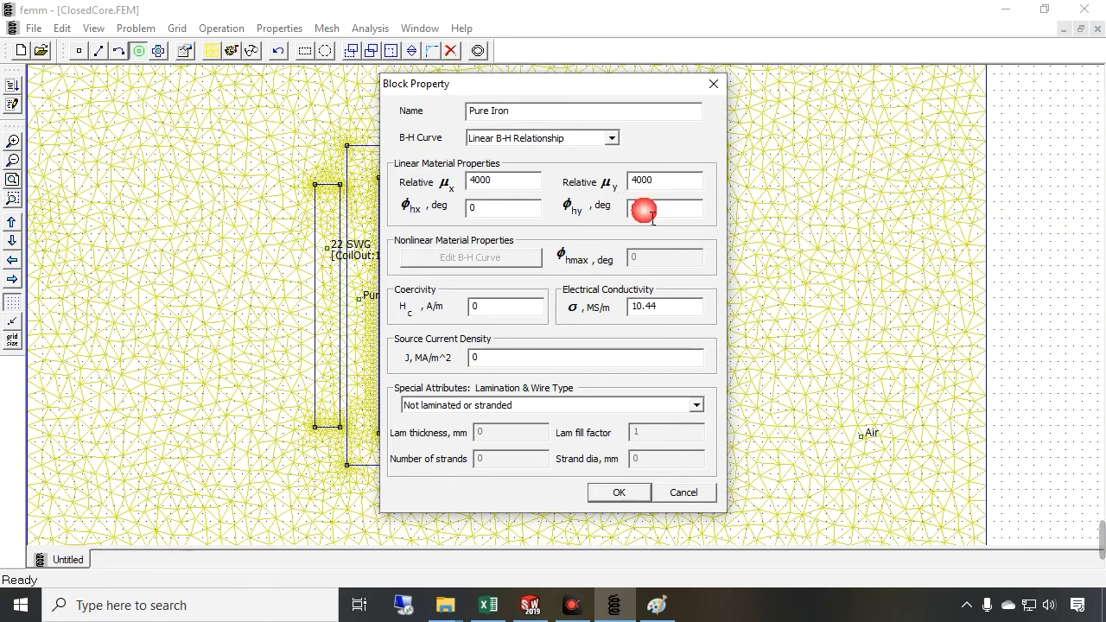
left_click(624, 498)
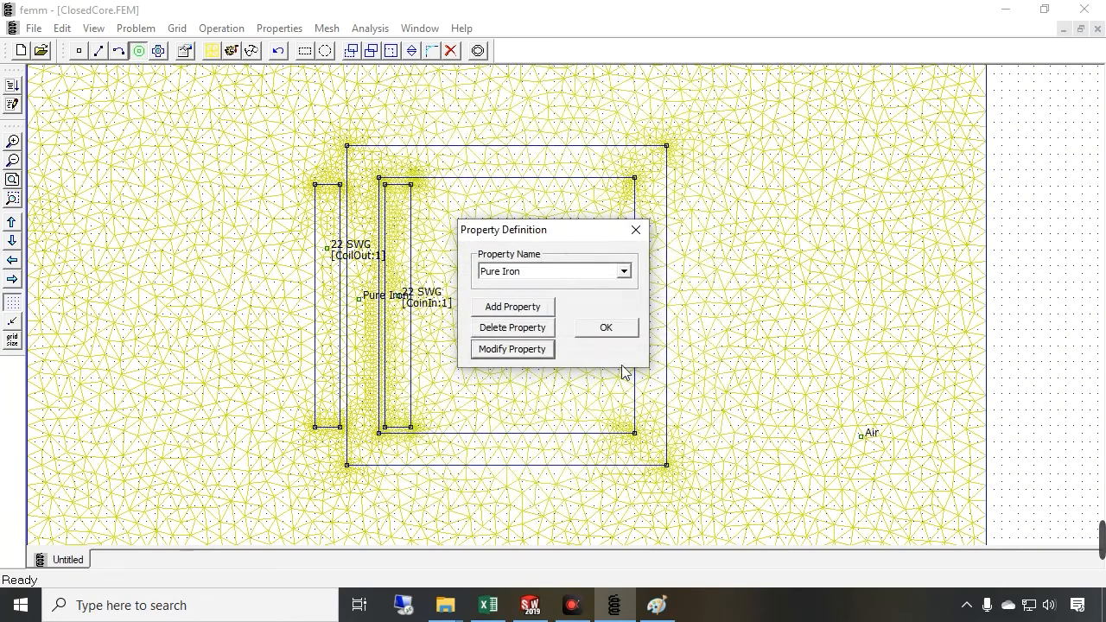
left_click(607, 328)
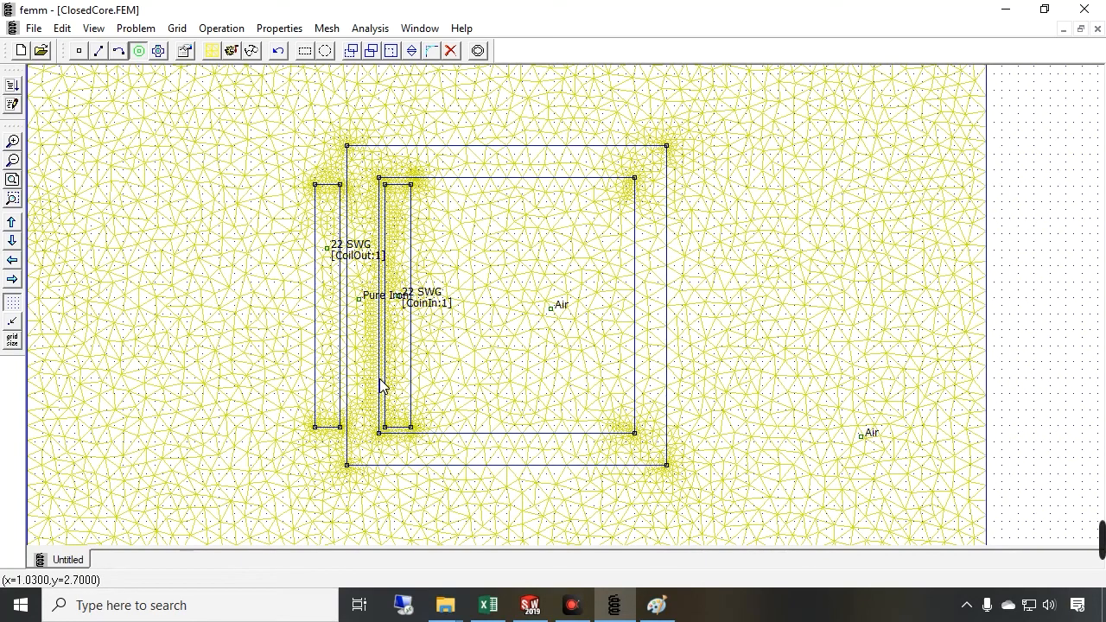
Switch to Paint and shift the whole explanatory sketch to the left
left_click(656, 605)
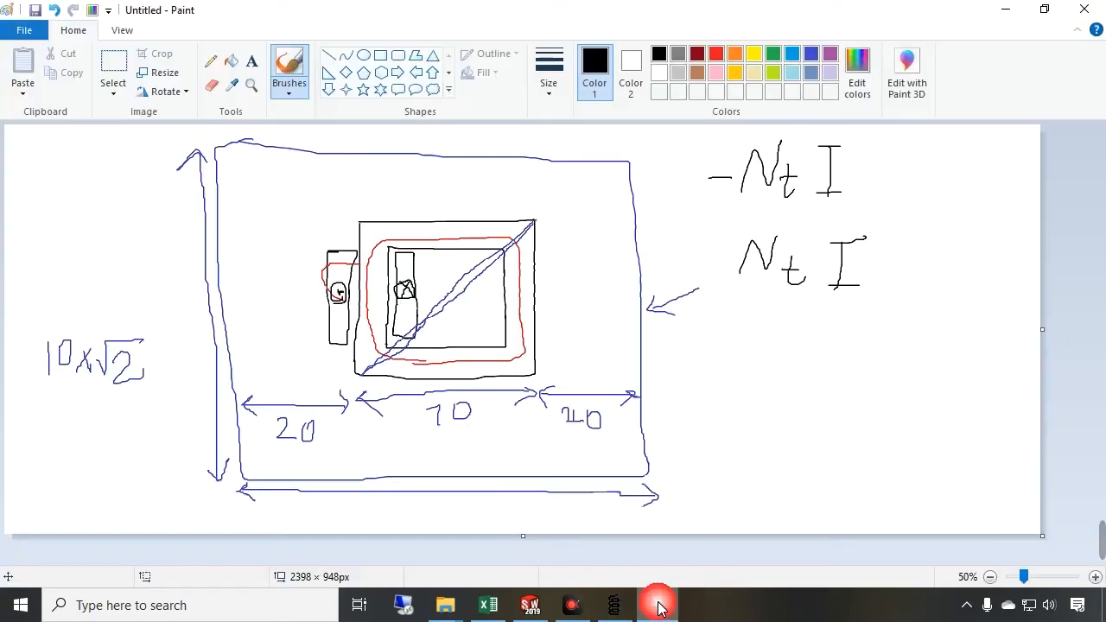
key("ctrl+a")
left_click_drag(543, 350, 381, 350)
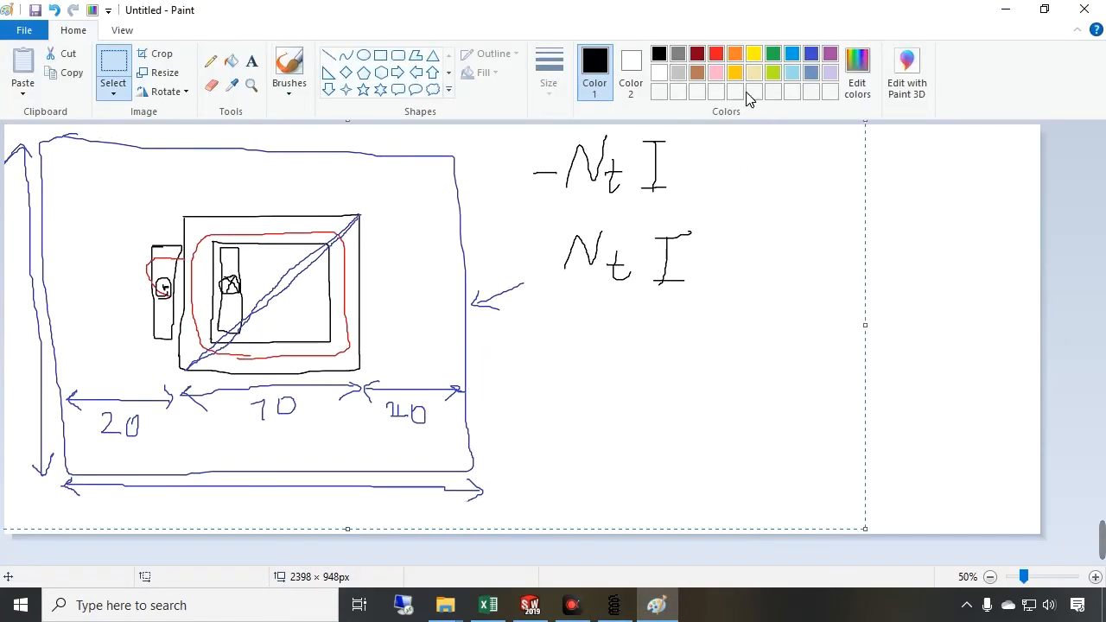
Draw a blue magnetic equivalent circuit with source Ni, reluctance Rc and flux Φ beside the sketch
left_click(660, 55)
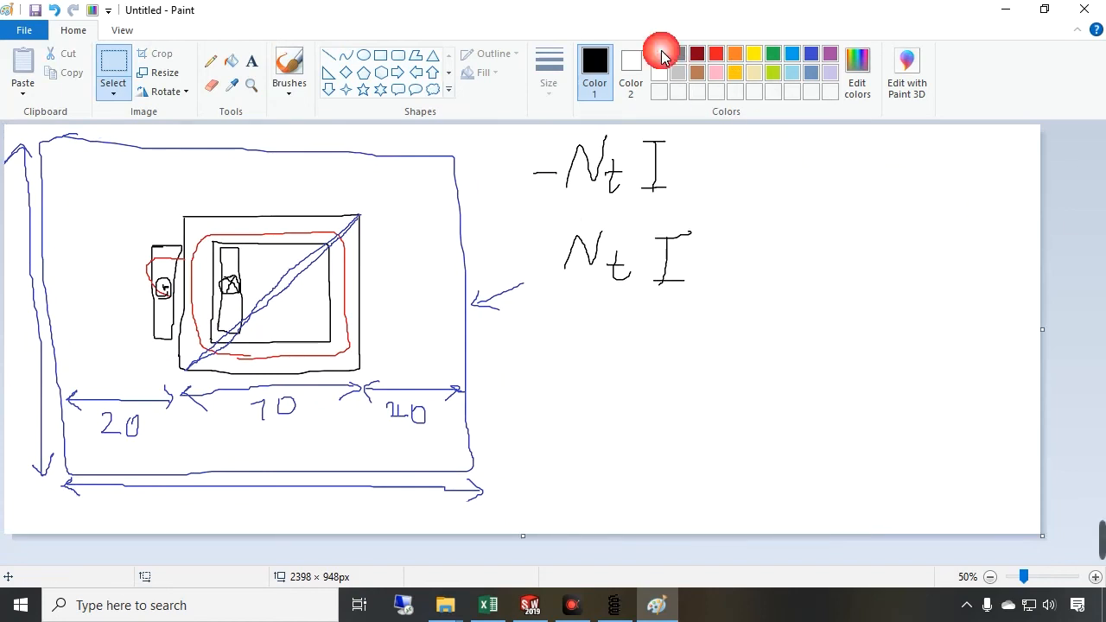
left_click(810, 54)
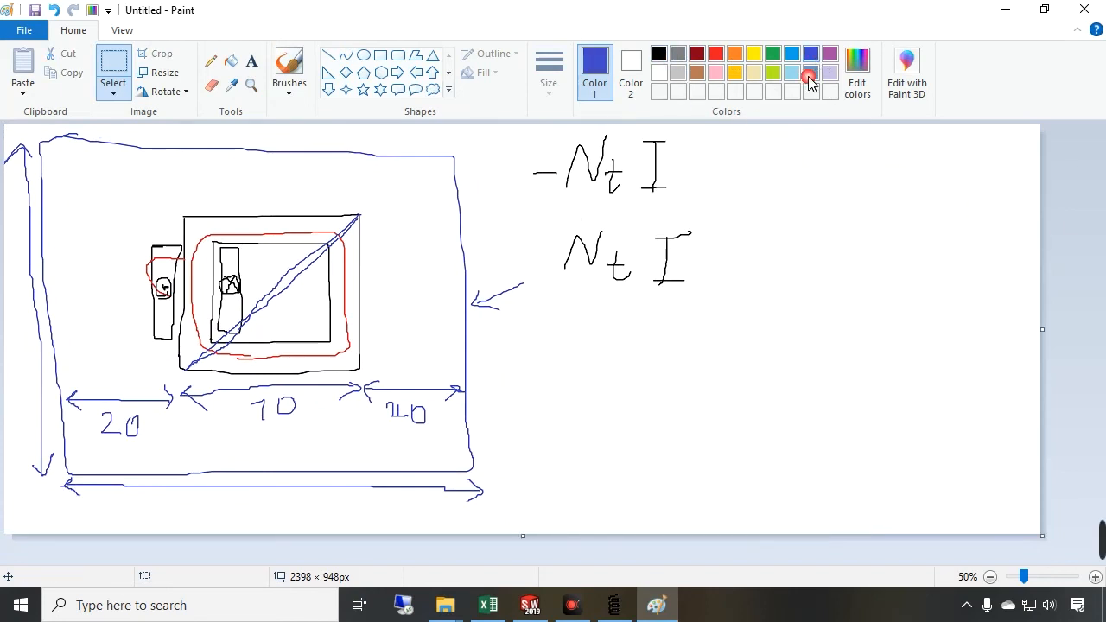
left_click(289, 67)
left_click_drag(785, 410, 785, 383)
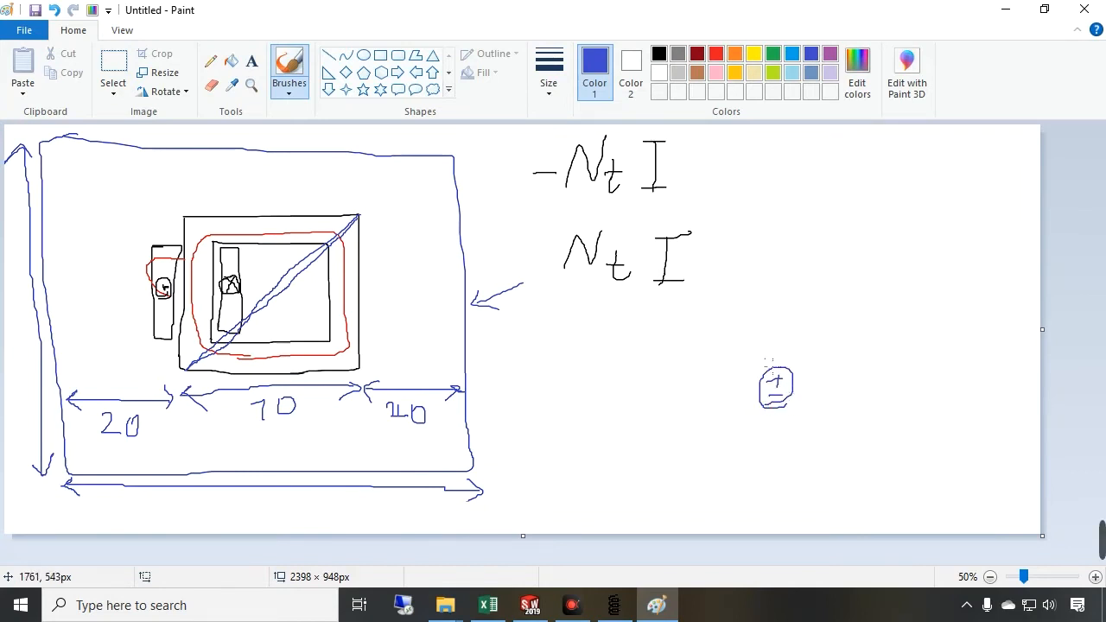
left_click_drag(792, 306, 939, 300)
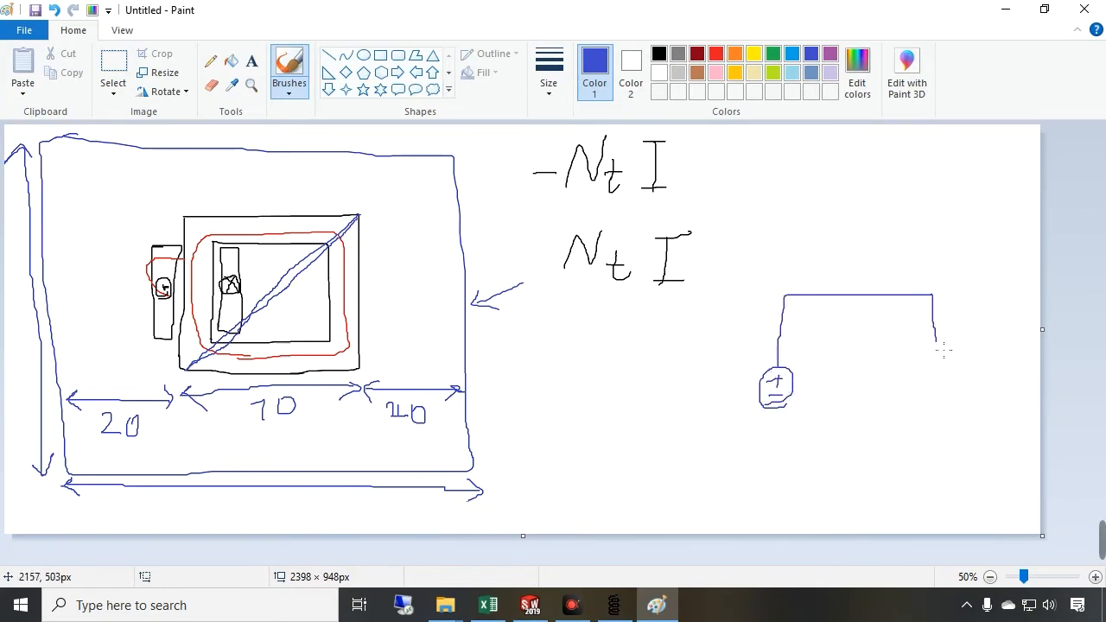
mouse_move(941, 401)
left_mouse_down()
mouse_move(851, 471)
mouse_move(786, 398)
left_mouse_up()
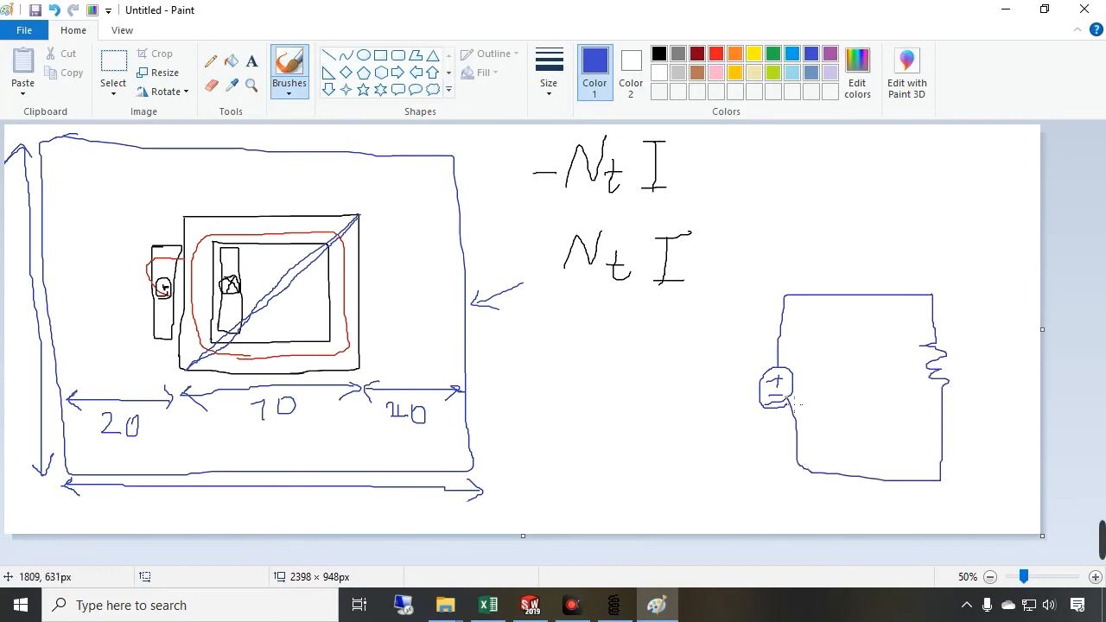
mouse_move(956, 380)
left_mouse_down()
mouse_move(958, 354)
mouse_move(998, 382)
left_mouse_up()
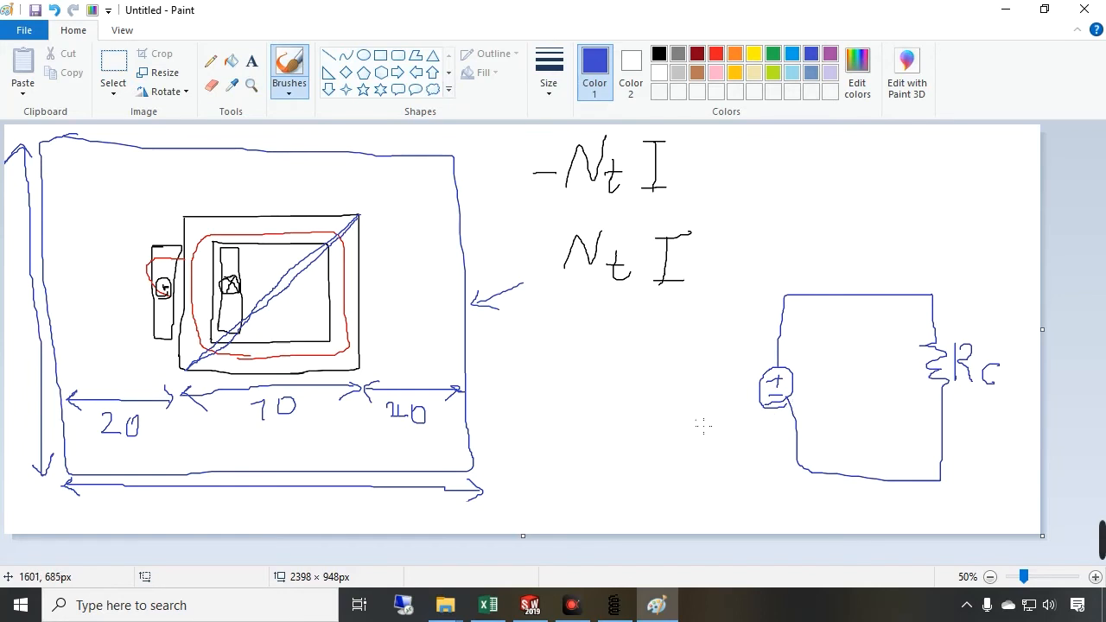
mouse_move(688, 378)
left_mouse_down()
mouse_move(715, 396)
mouse_move(733, 389)
left_mouse_up()
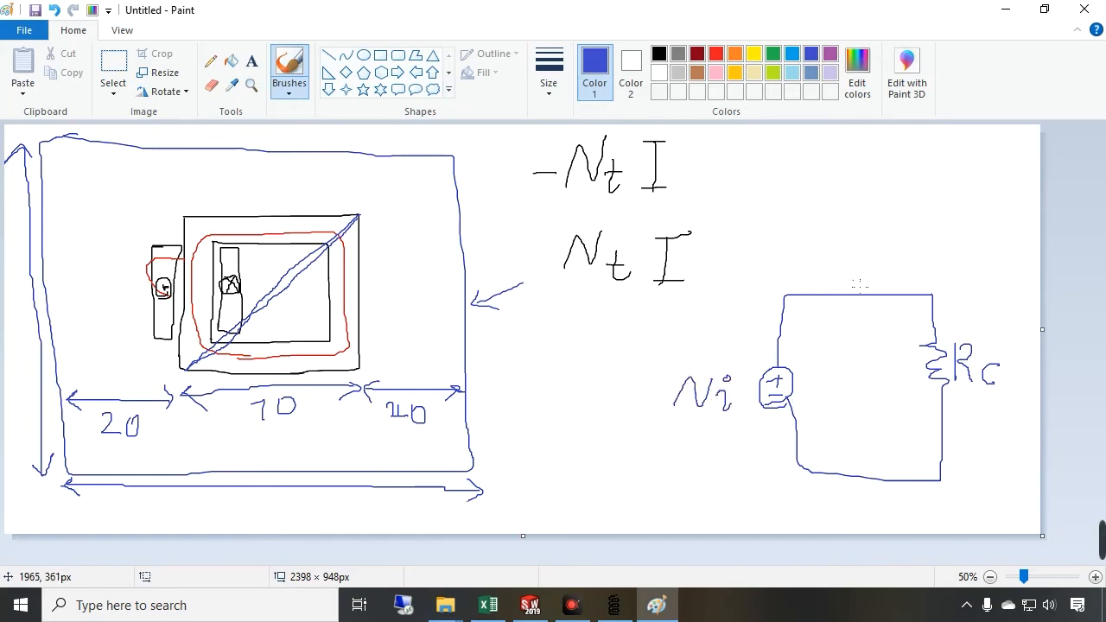
left_click_drag(876, 255, 872, 280)
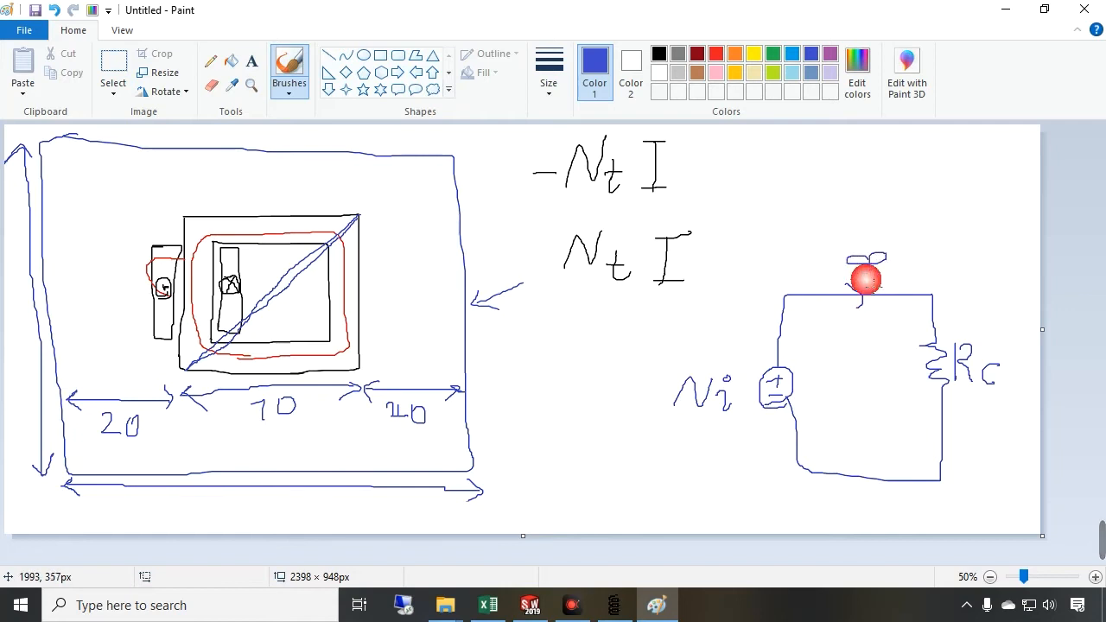
left_click_drag(1050, 331, 1089, 333)
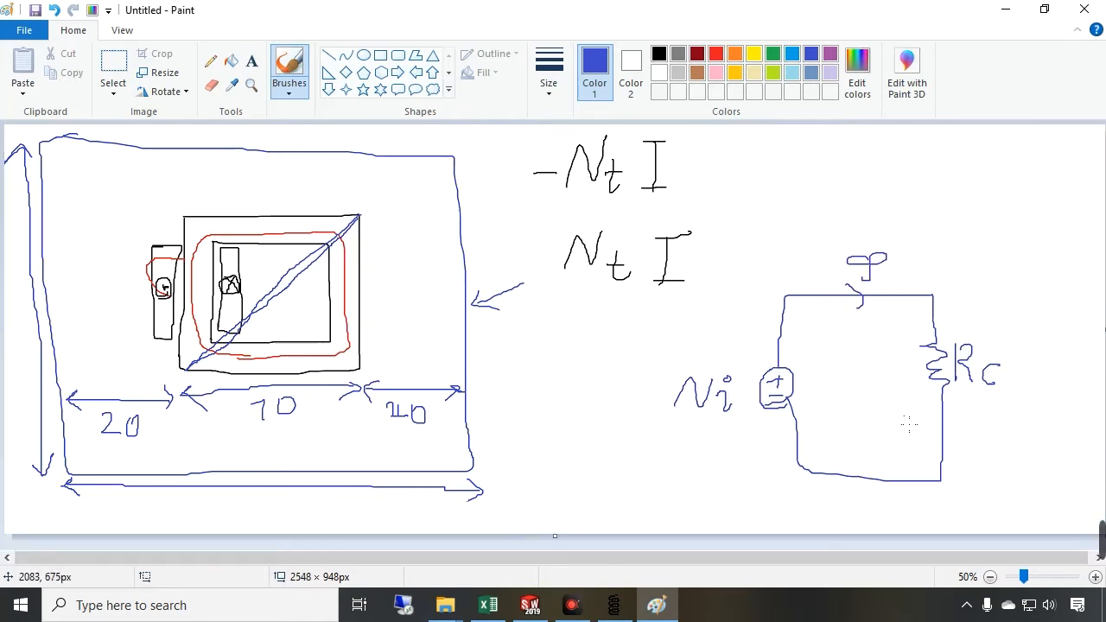
Shift the drawing left and write the formula Φ = Ni / Rc in dark red
key("ctrl+a")
left_click_drag(822, 424, 458, 390)
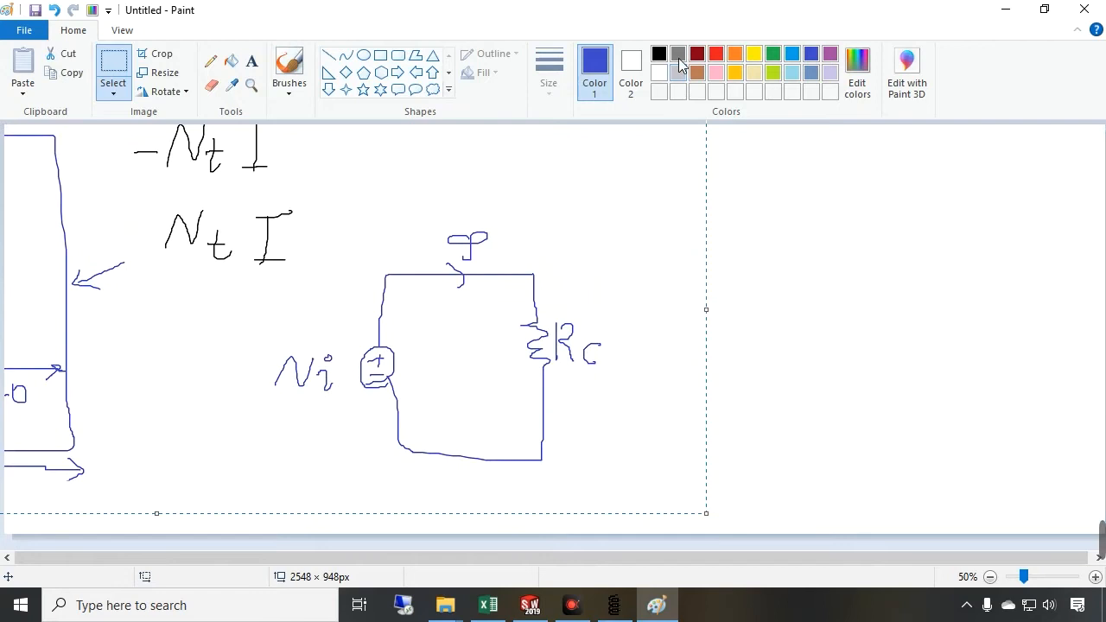
left_click(630, 73)
left_click(692, 55)
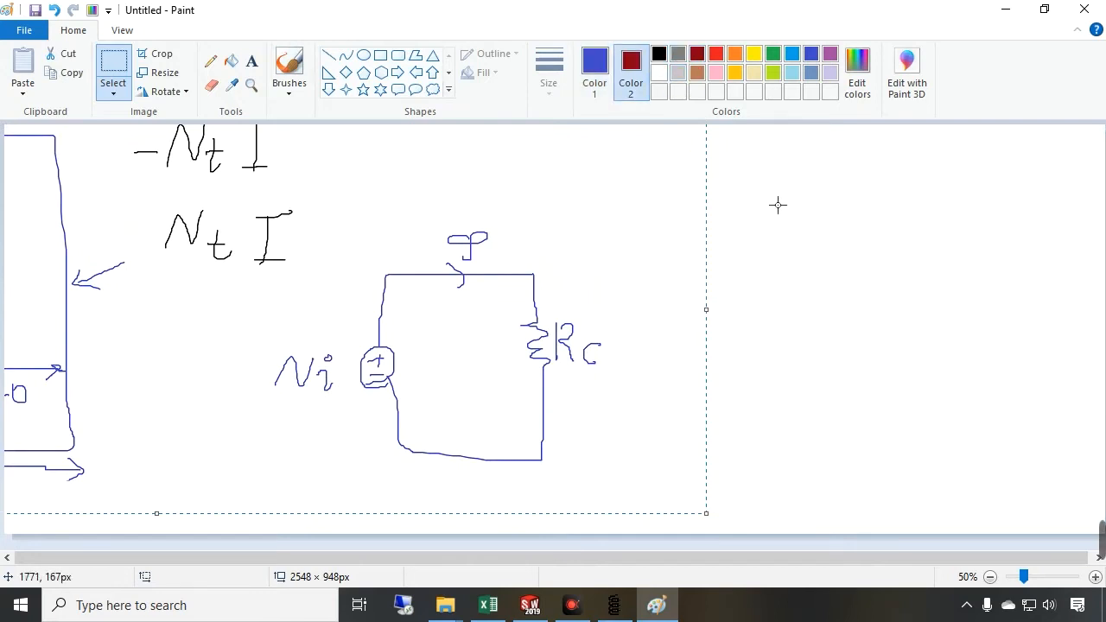
left_click(289, 74)
mouse_move(730, 221)
left_mouse_down()
mouse_move(745, 256)
mouse_move(735, 250)
left_mouse_up()
left_click_drag(792, 234, 898, 192)
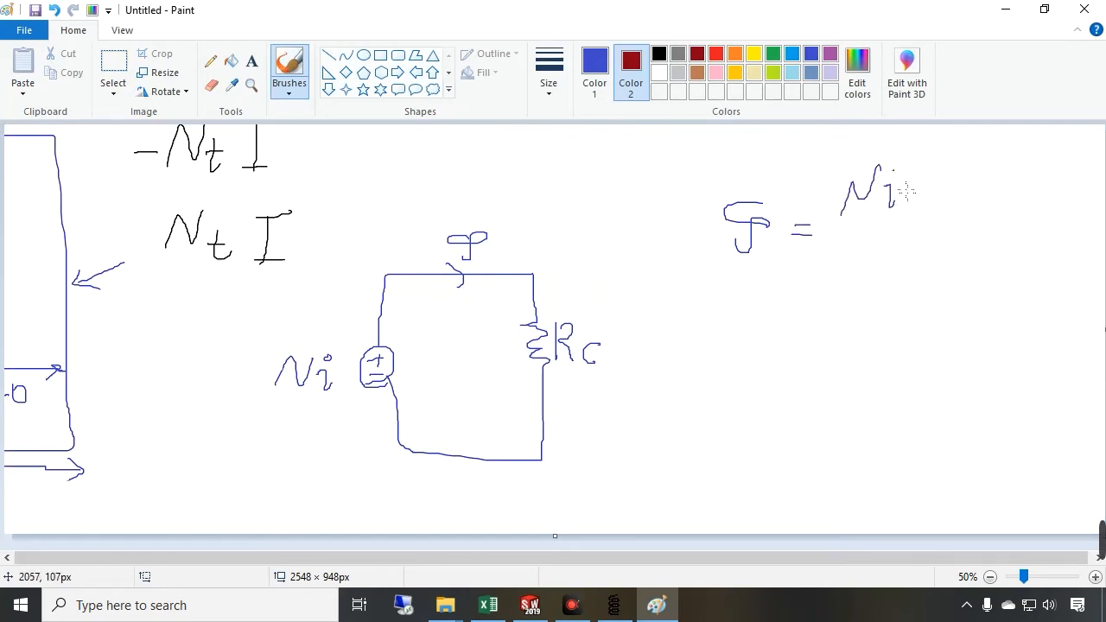
left_click_drag(836, 230, 933, 224)
mouse_move(862, 246)
left_mouse_down()
mouse_move(866, 269)
mouse_move(896, 288)
mouse_move(933, 276)
left_mouse_up()
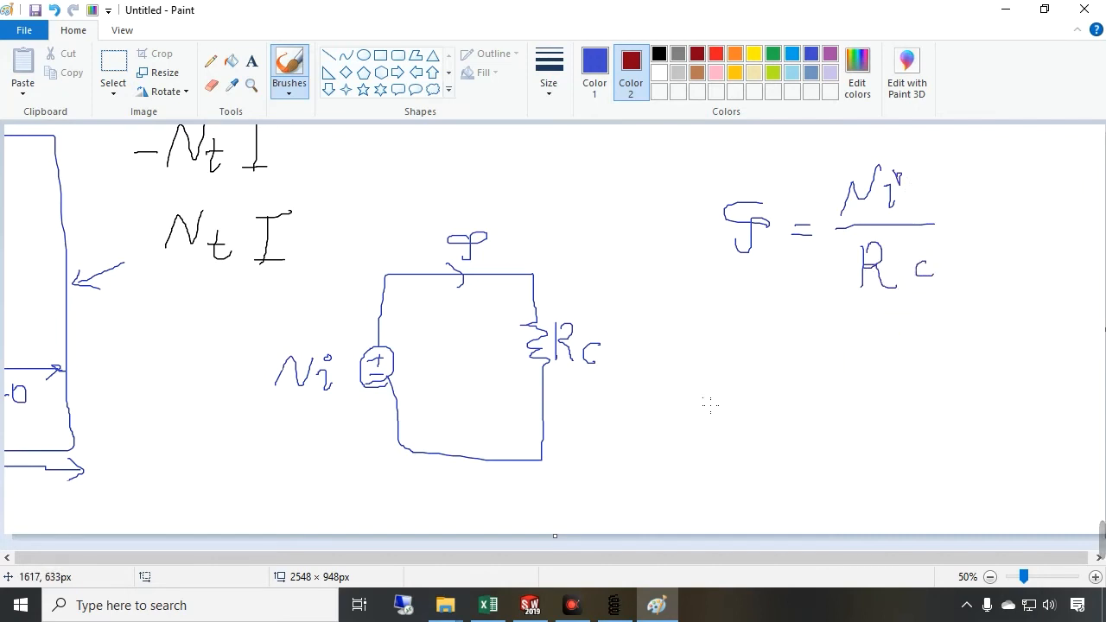
Write the reluctance formula Rc = (1/μ)(l/A) below it
mouse_move(733, 363)
left_mouse_down()
mouse_move(724, 422)
mouse_move(719, 396)
mouse_move(752, 418)
left_mouse_up()
mouse_move(777, 397)
left_mouse_down()
mouse_move(778, 422)
mouse_move(798, 424)
mouse_move(798, 410)
mouse_move(844, 414)
left_mouse_up()
left_click_drag(817, 377, 821, 407)
left_click_drag(811, 451, 815, 463)
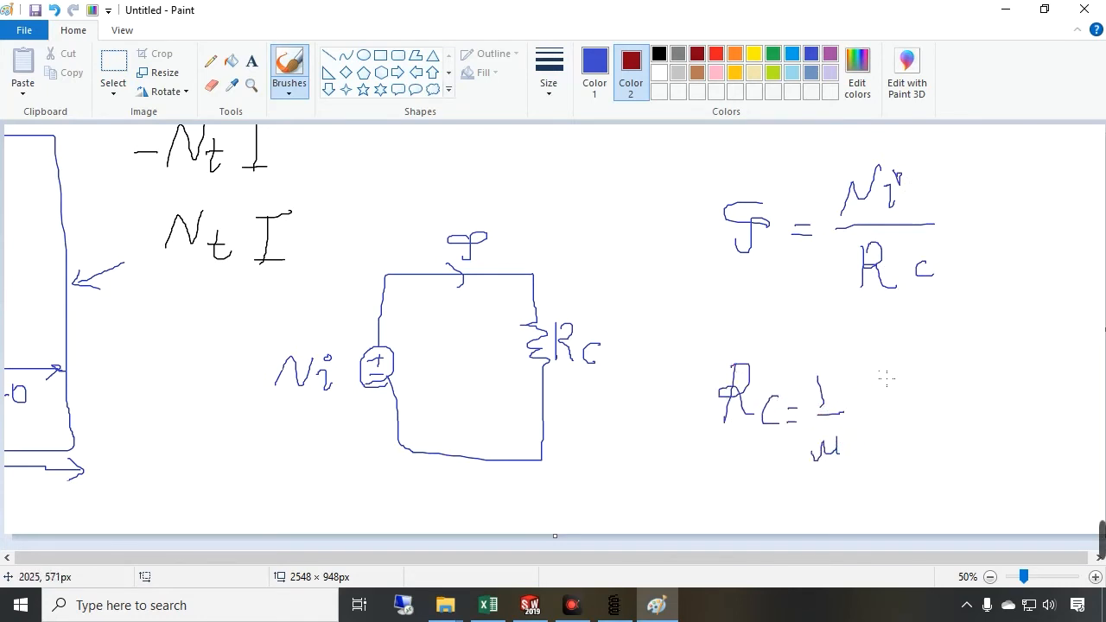
mouse_move(874, 399)
left_mouse_down()
mouse_move(915, 399)
mouse_move(907, 416)
mouse_move(917, 416)
left_mouse_up()
left_click_drag(890, 454, 912, 452)
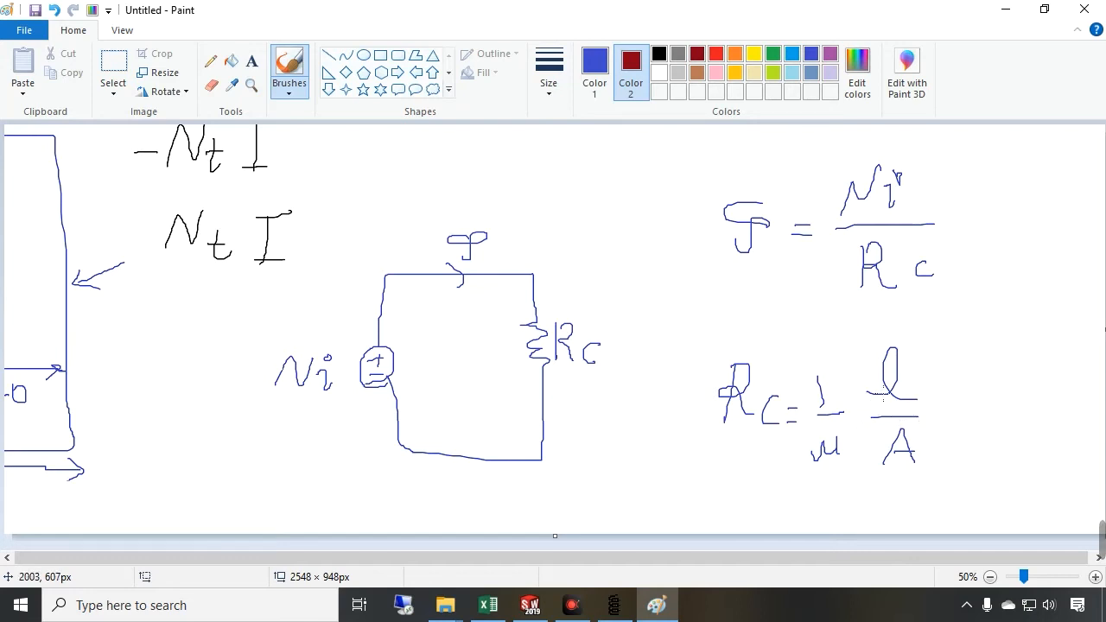
Return to FEMM, run the analysis and open the solution view
left_click(613, 604)
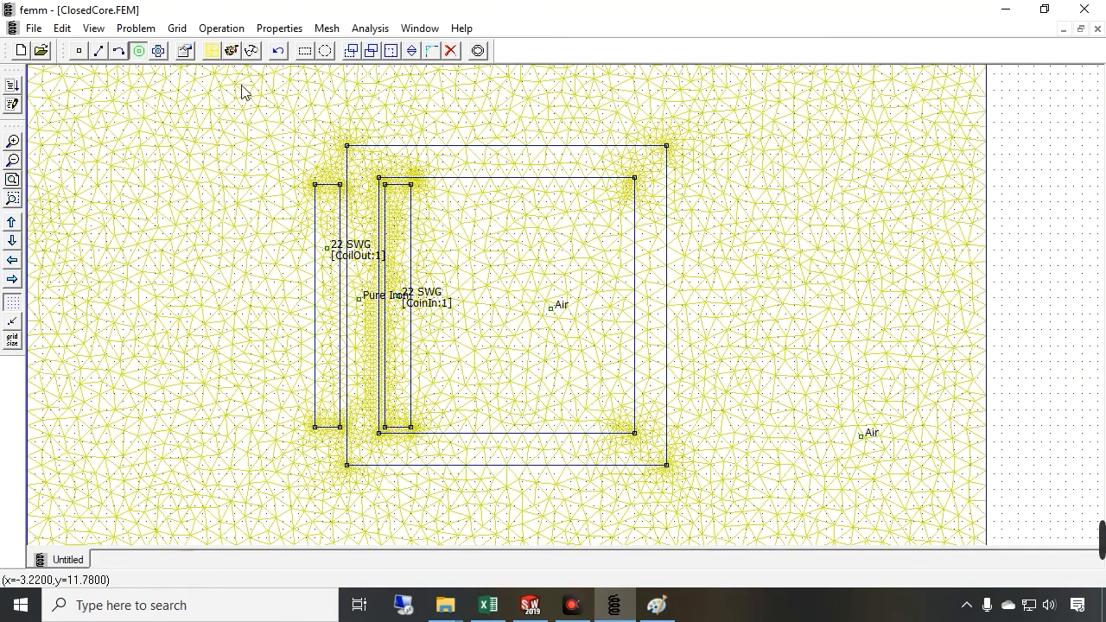
left_click(230, 53)
left_click(256, 54)
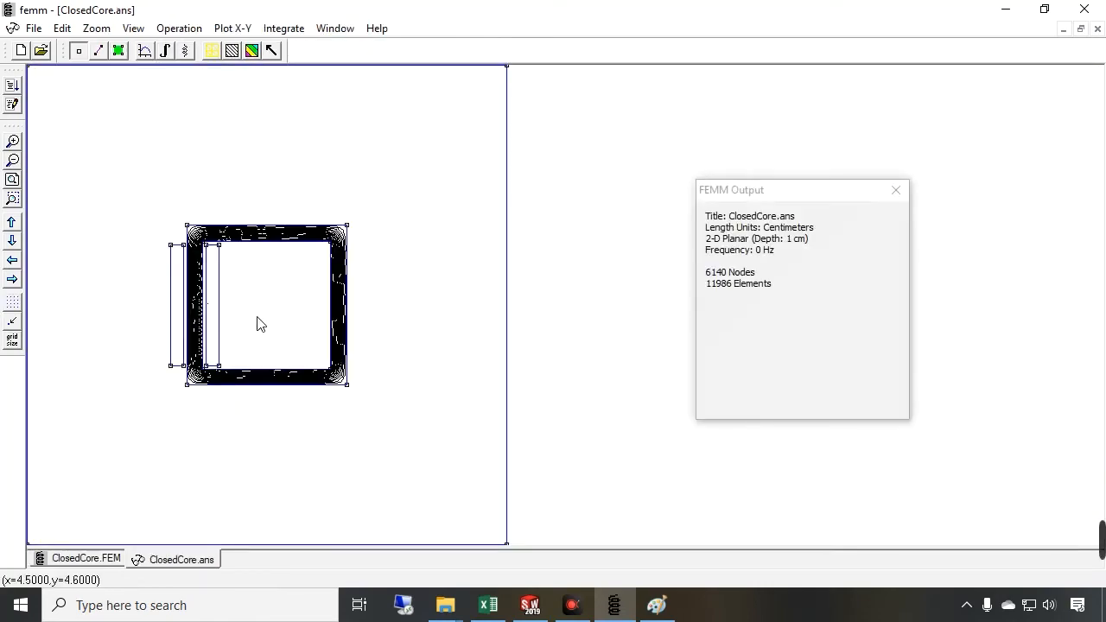
Zoom in on the core and display a flux density plot of the solution
left_click(14, 142)
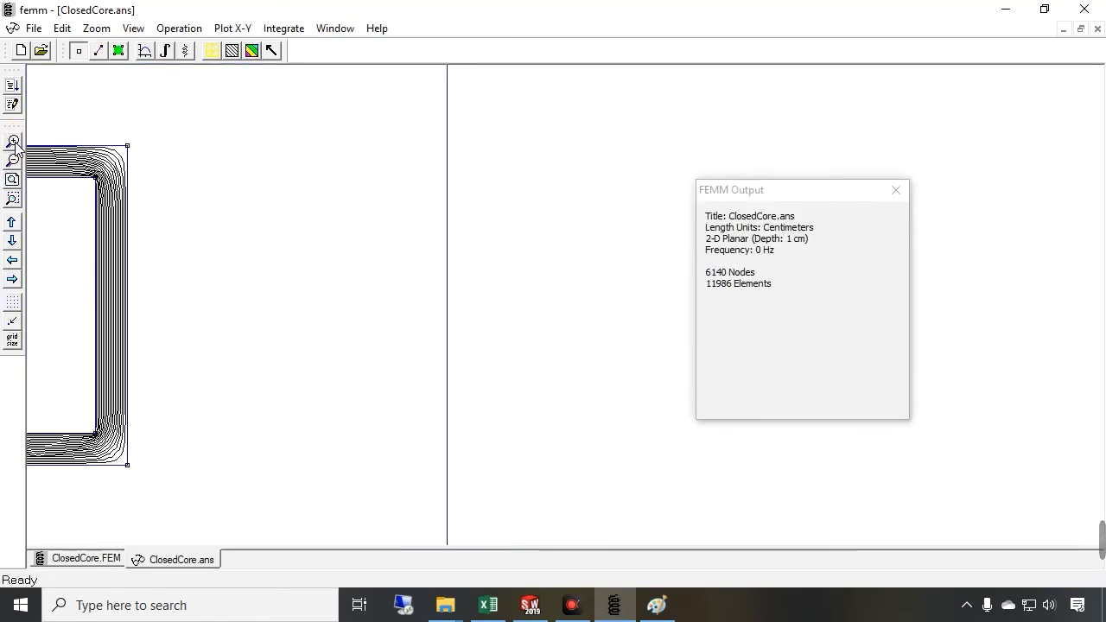
left_click(12, 261)
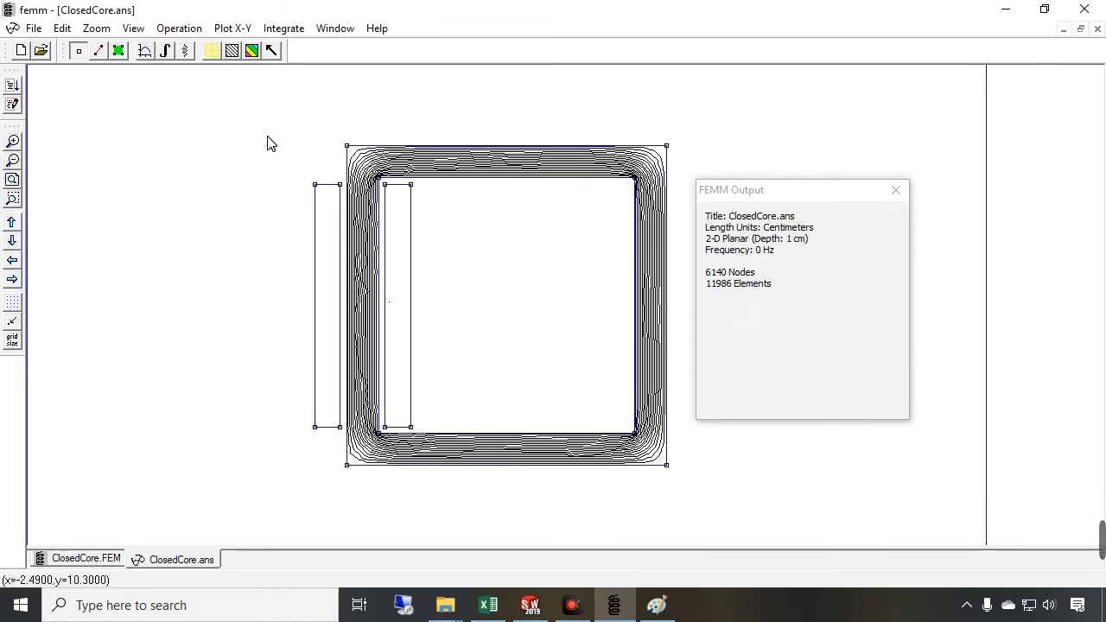
left_click(251, 50)
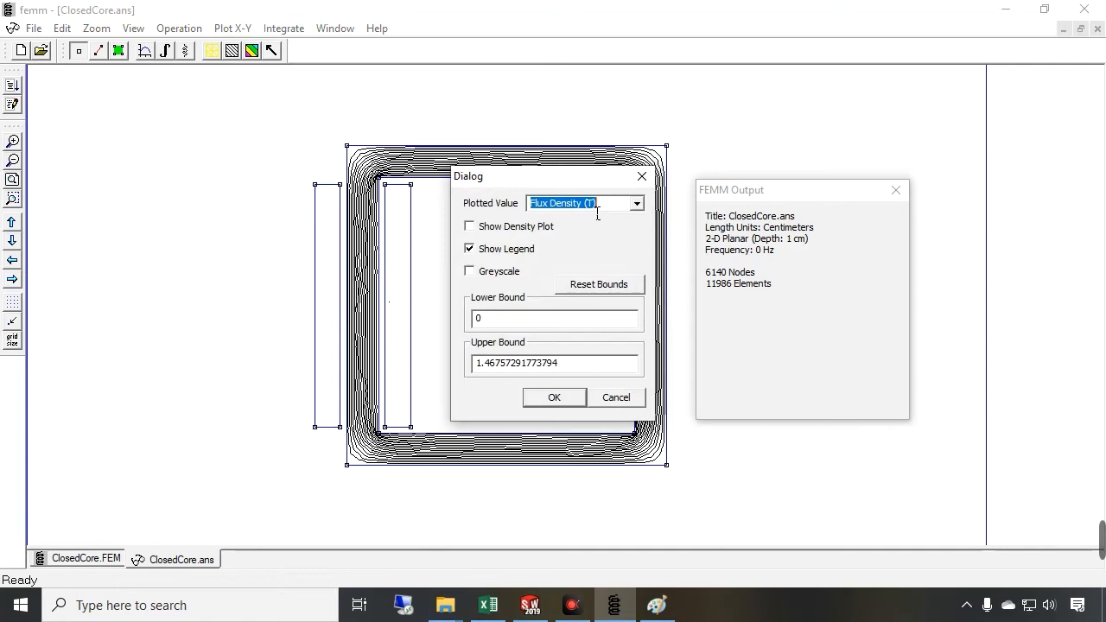
left_click(637, 203)
left_click(624, 203)
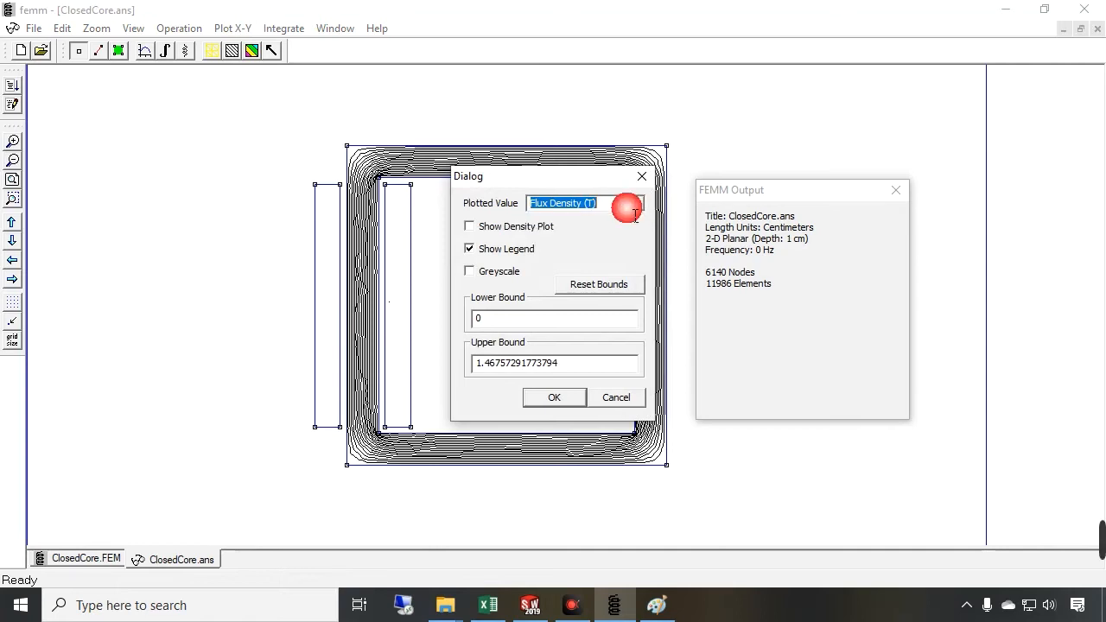
left_click(521, 227)
left_click(553, 397)
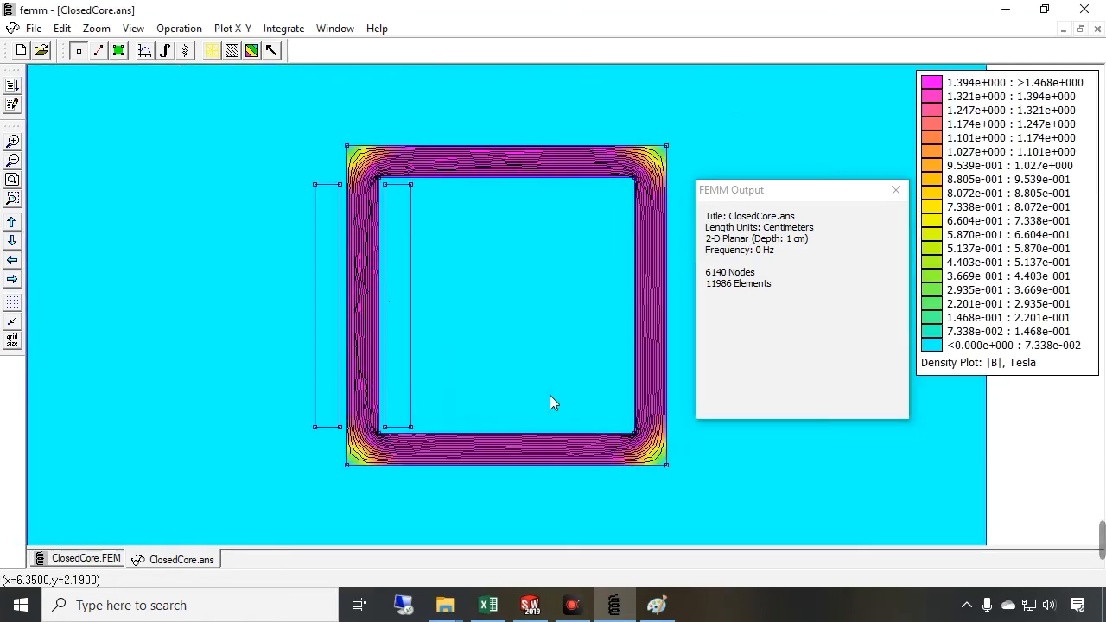
Probe the flux density at several points along the core's legs and corners
left_click(659, 298)
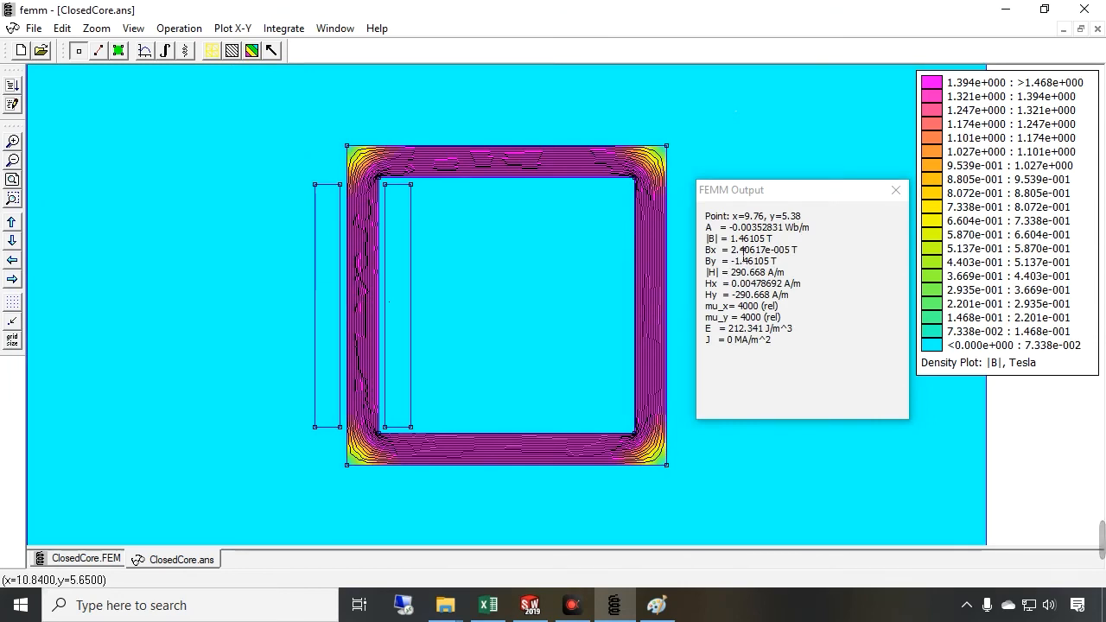
left_click(644, 257)
left_click(644, 263)
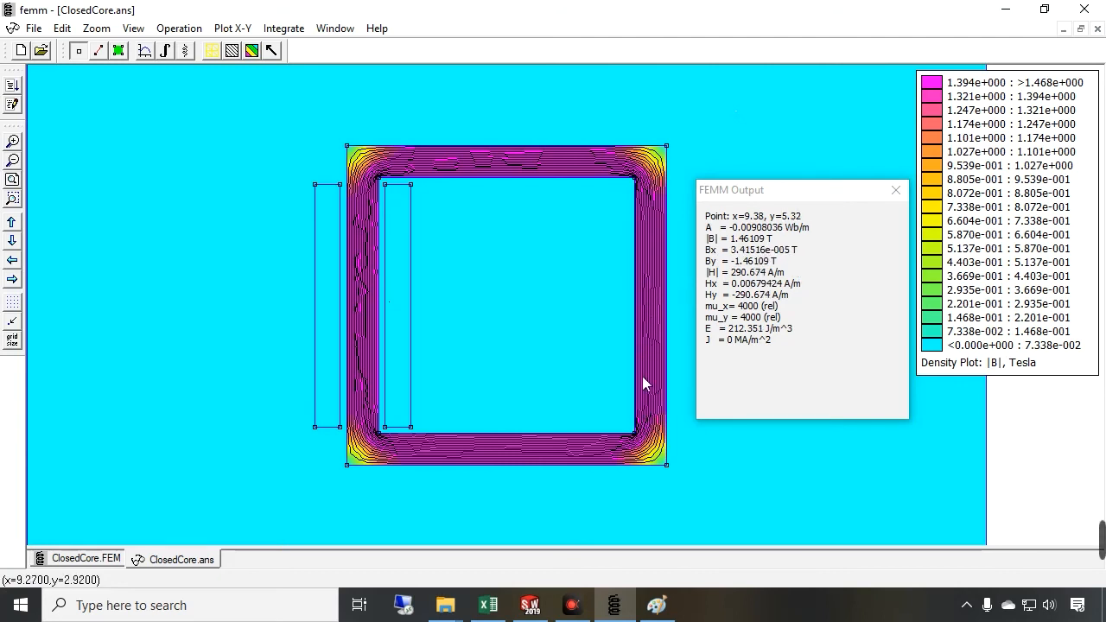
left_click(358, 460)
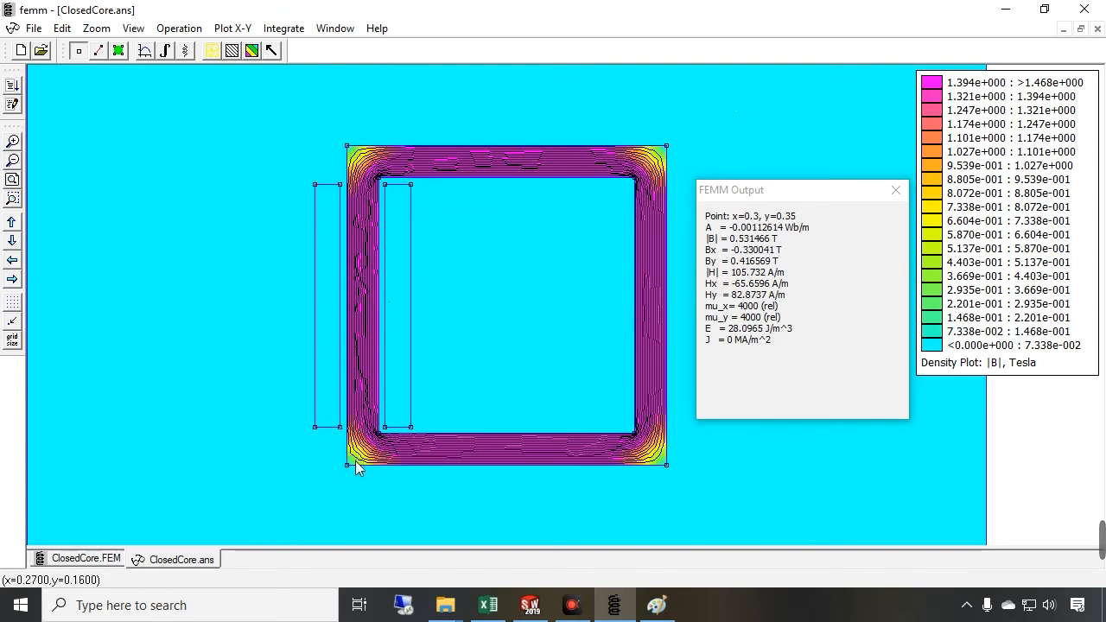
left_click(354, 455)
left_click(360, 448)
left_click(368, 439)
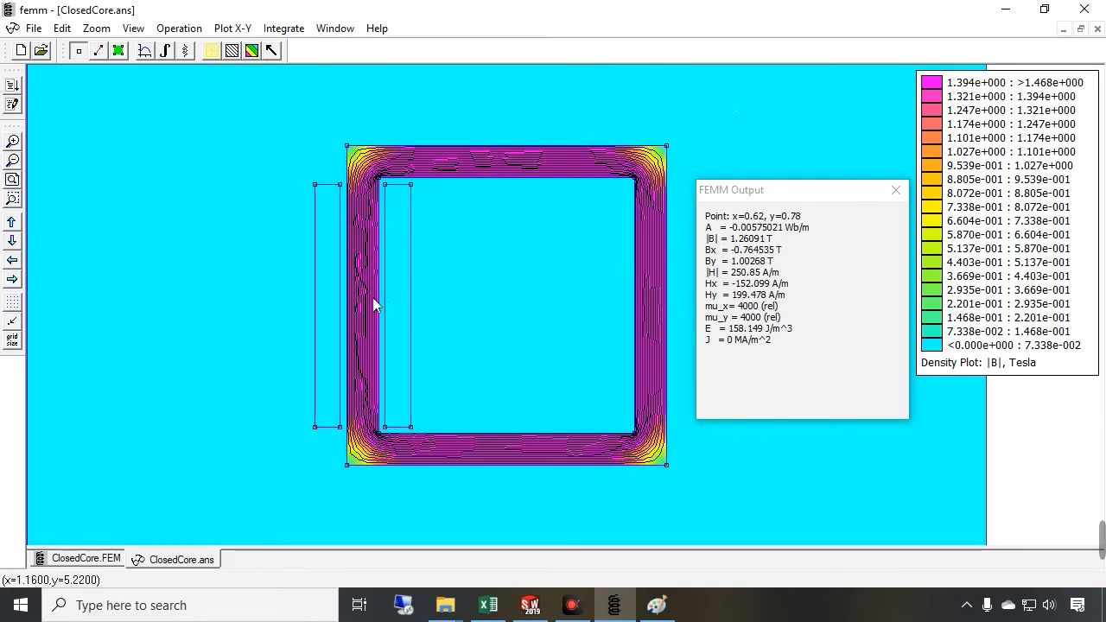
left_click(361, 256)
left_click(406, 203)
left_click(499, 169)
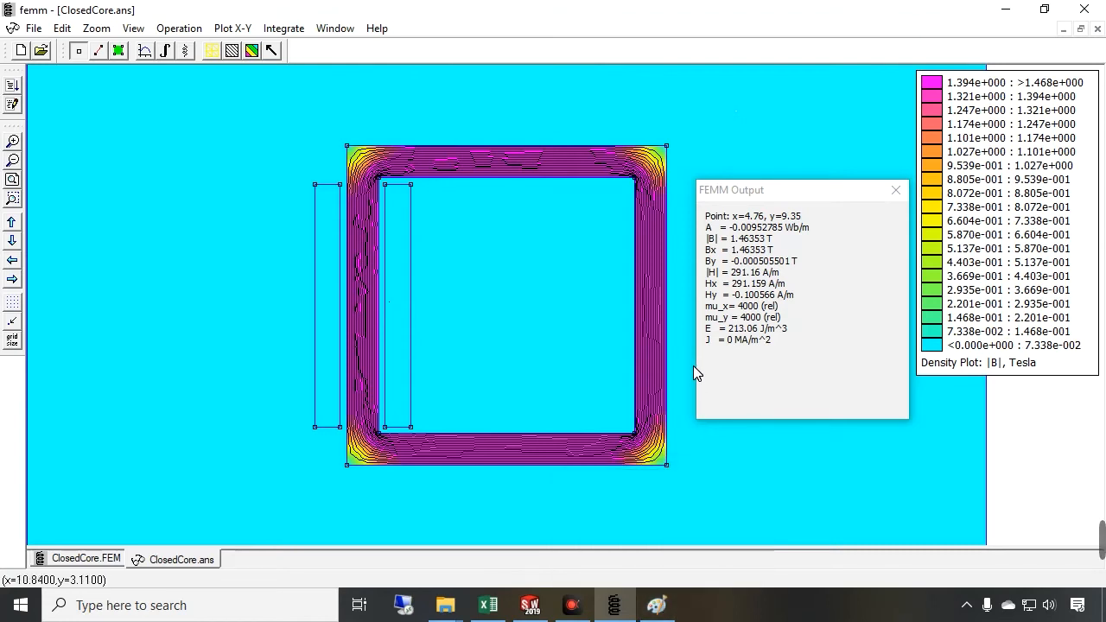
Review the magnetic circuit sketch and the spreadsheet flux calculation
left_click(657, 605)
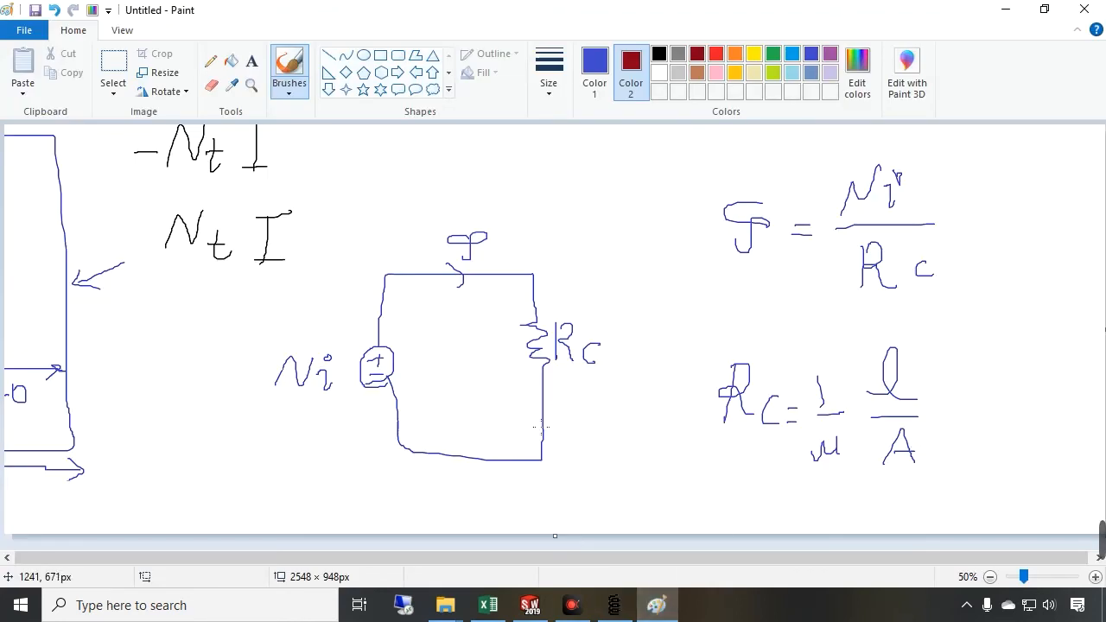
left_click(488, 605)
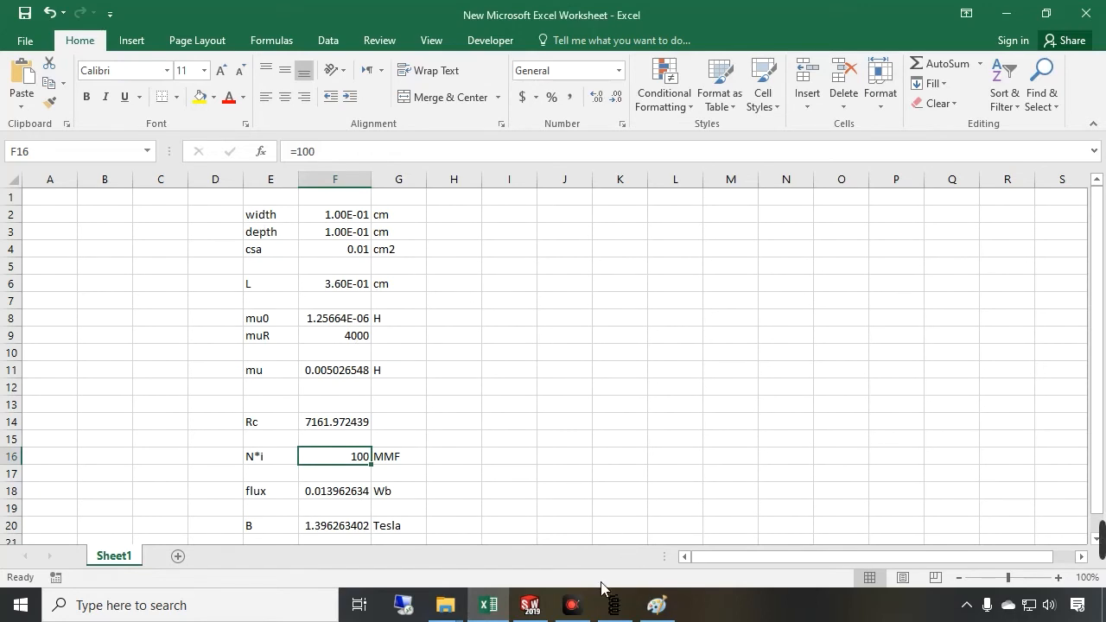
left_click(656, 605)
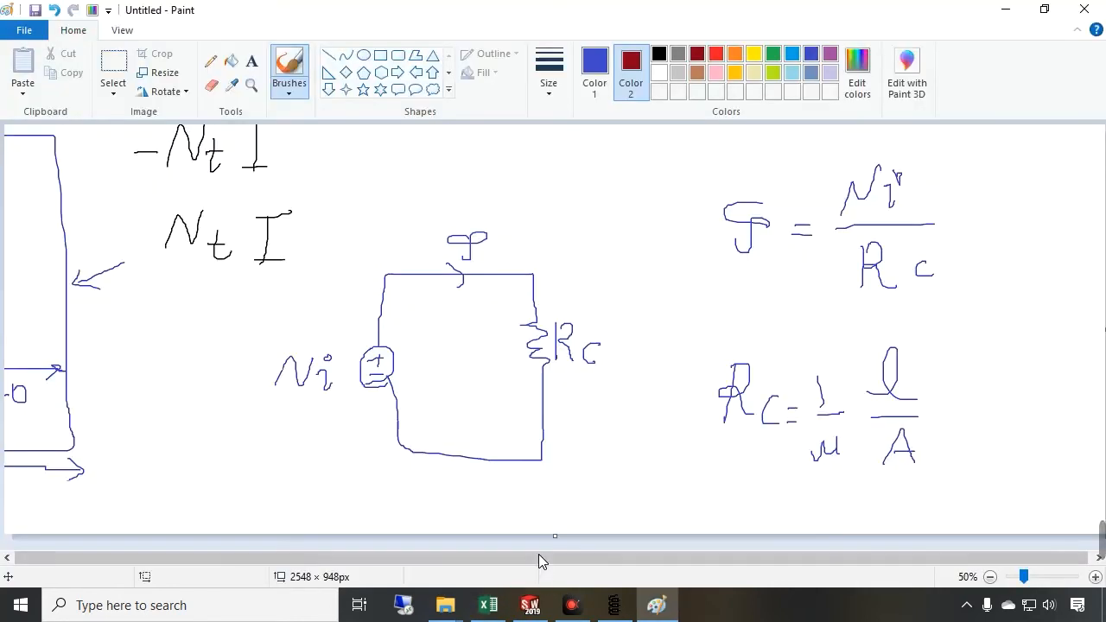
Switch to SolidWorks and open a section view through the core and coil model
left_click(531, 602)
left_click(852, 490)
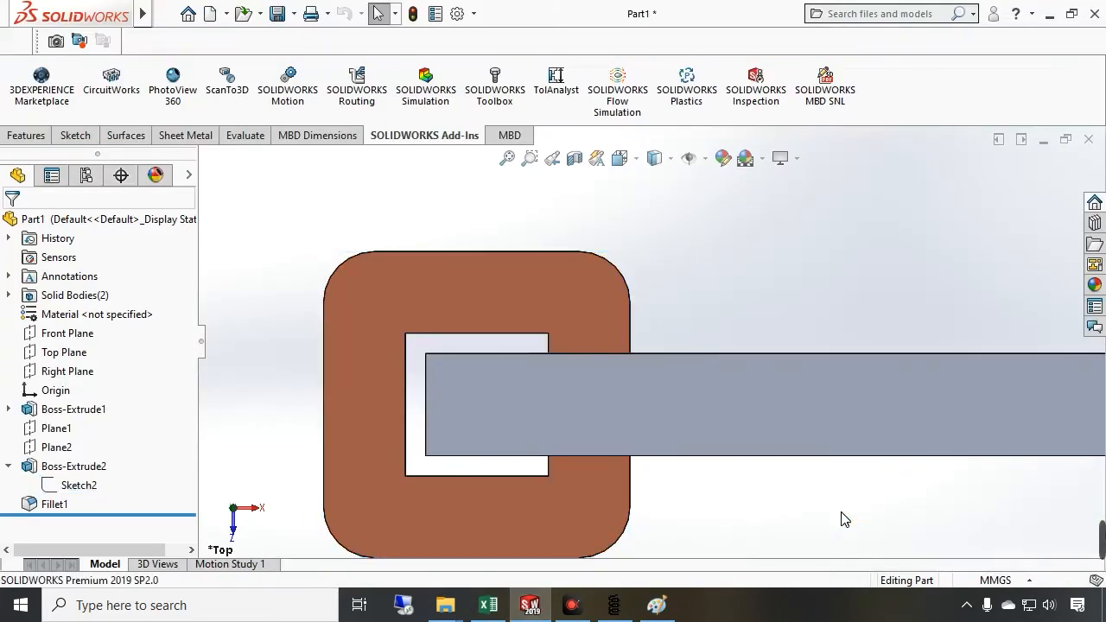
scroll(840, 513, "up", 4)
mouse_move(833, 501)
left_mouse_down()
mouse_move(839, 363)
mouse_move(863, 376)
left_mouse_up()
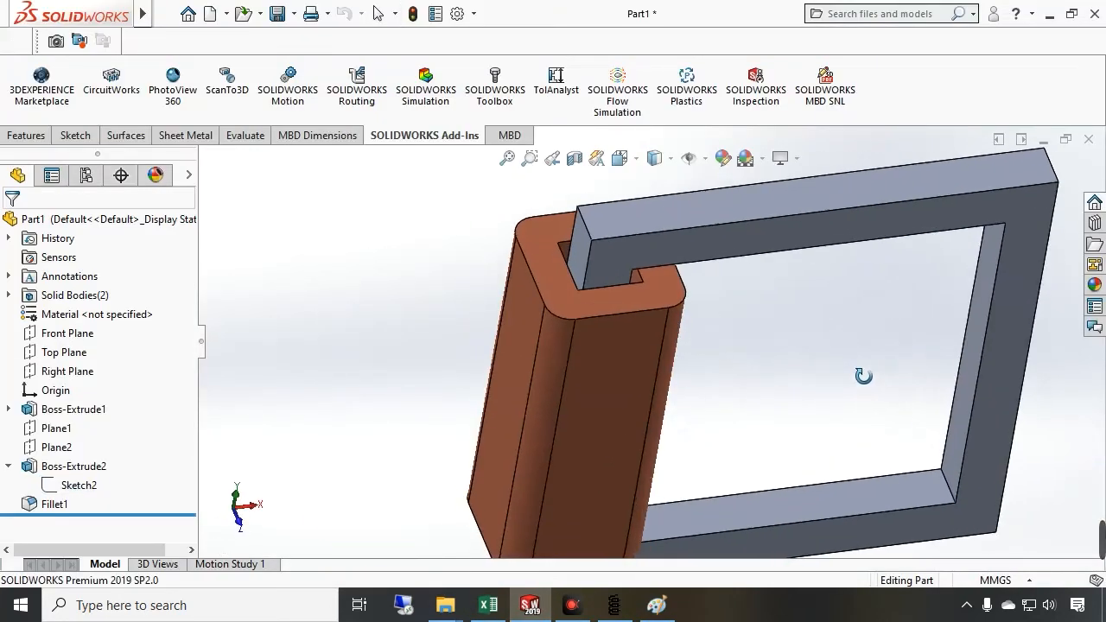
left_click(893, 508)
scroll(925, 521, "up", 3)
scroll(831, 428, "down", 1)
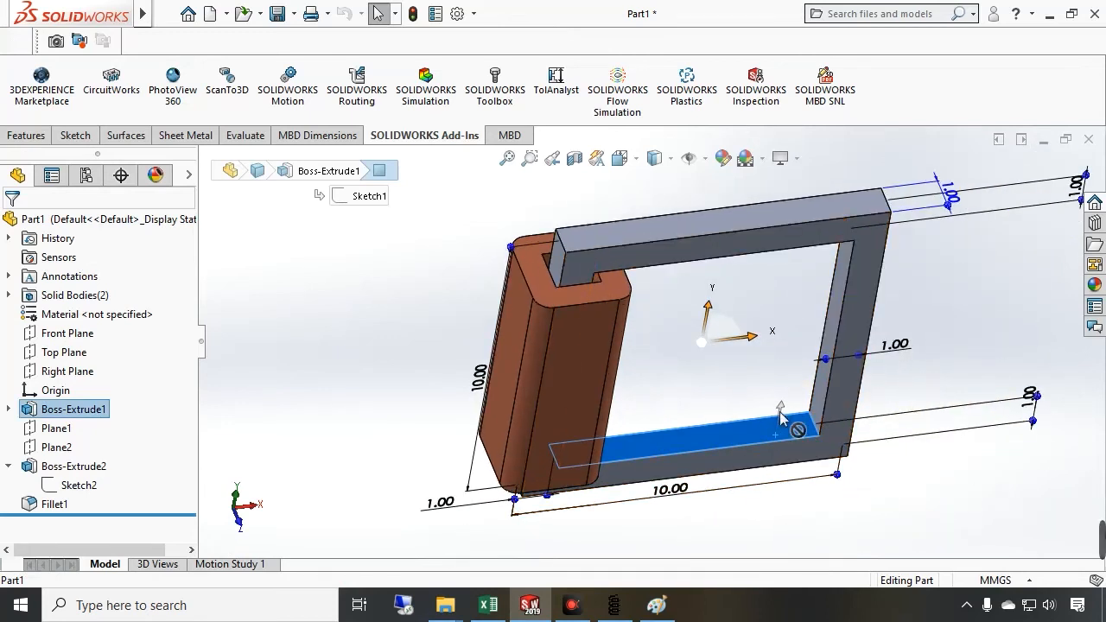
scroll(942, 341, "down", 2)
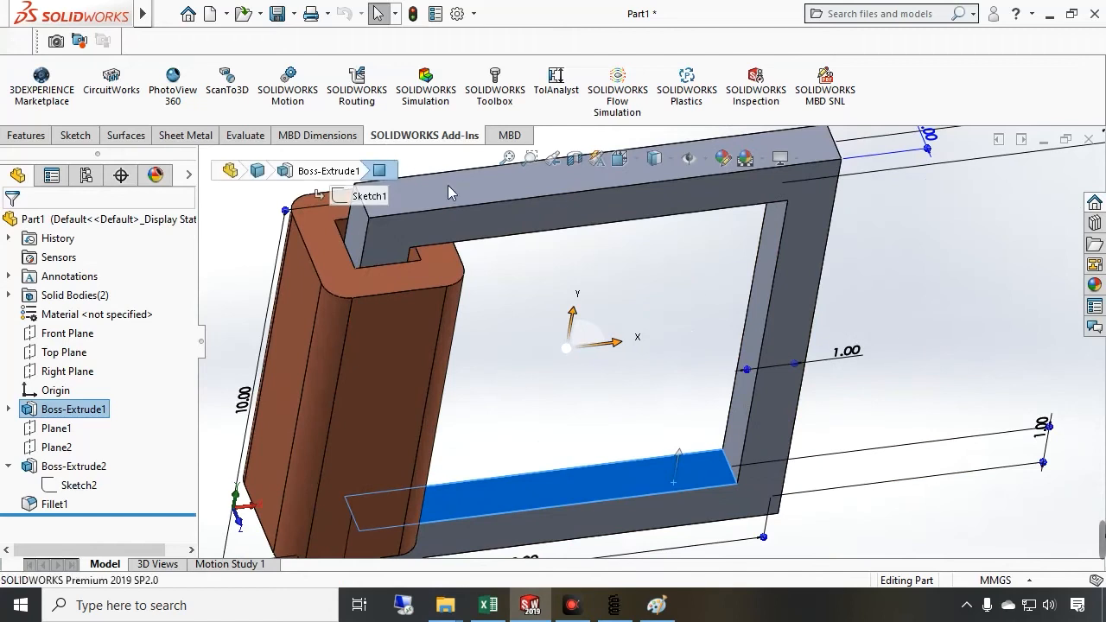
left_click(574, 158)
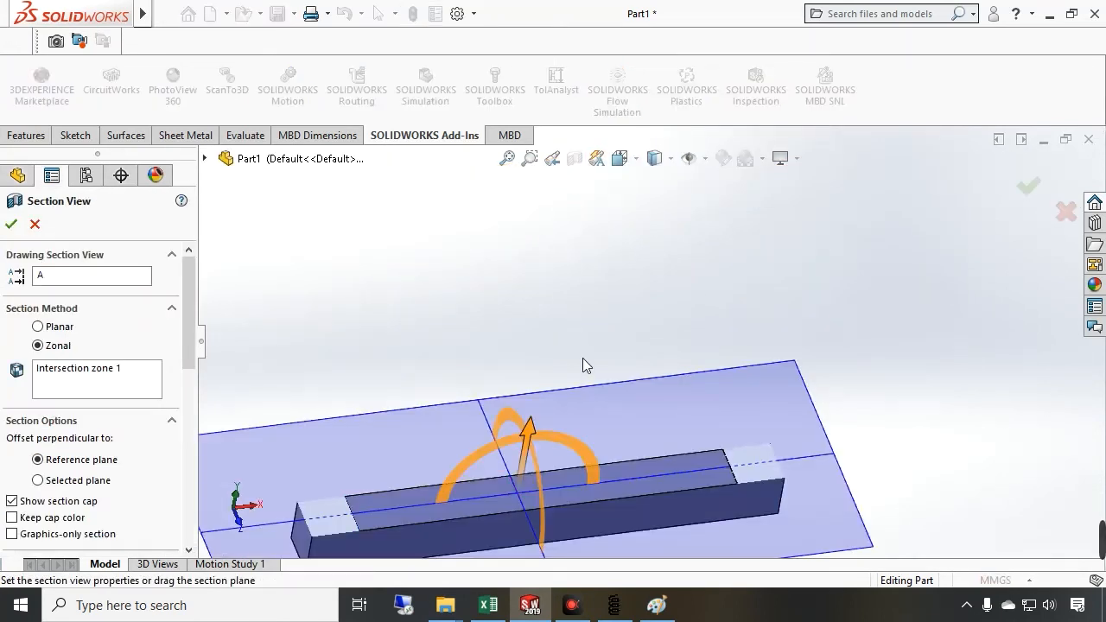
scroll(583, 360, "up", 2)
left_click_drag(565, 392, 589, 266)
left_click(683, 273)
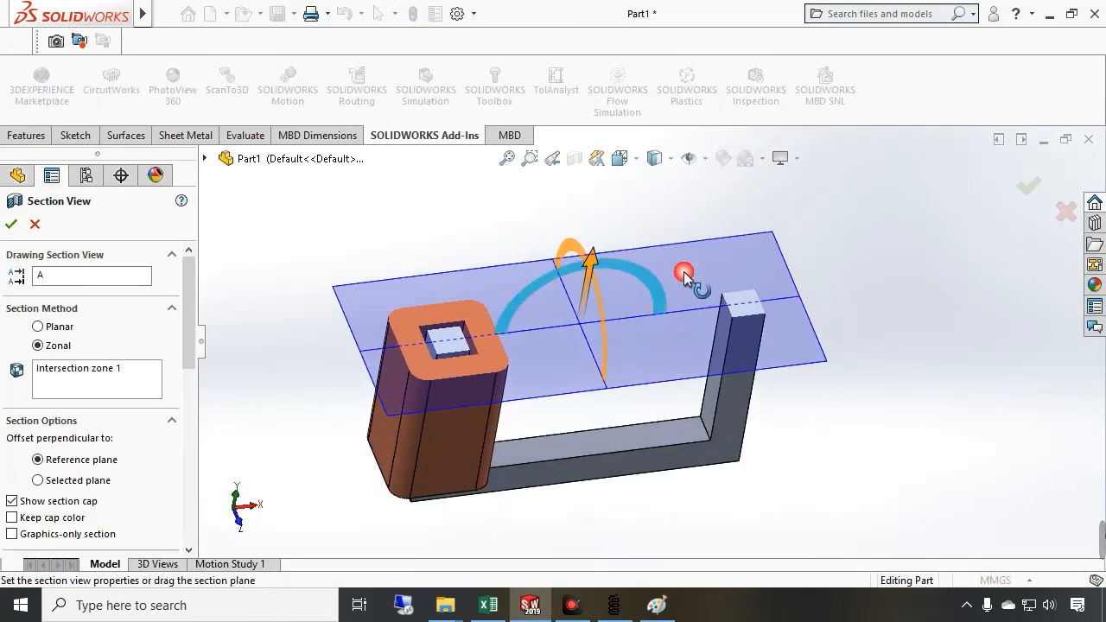
scroll(739, 310, "down", 5)
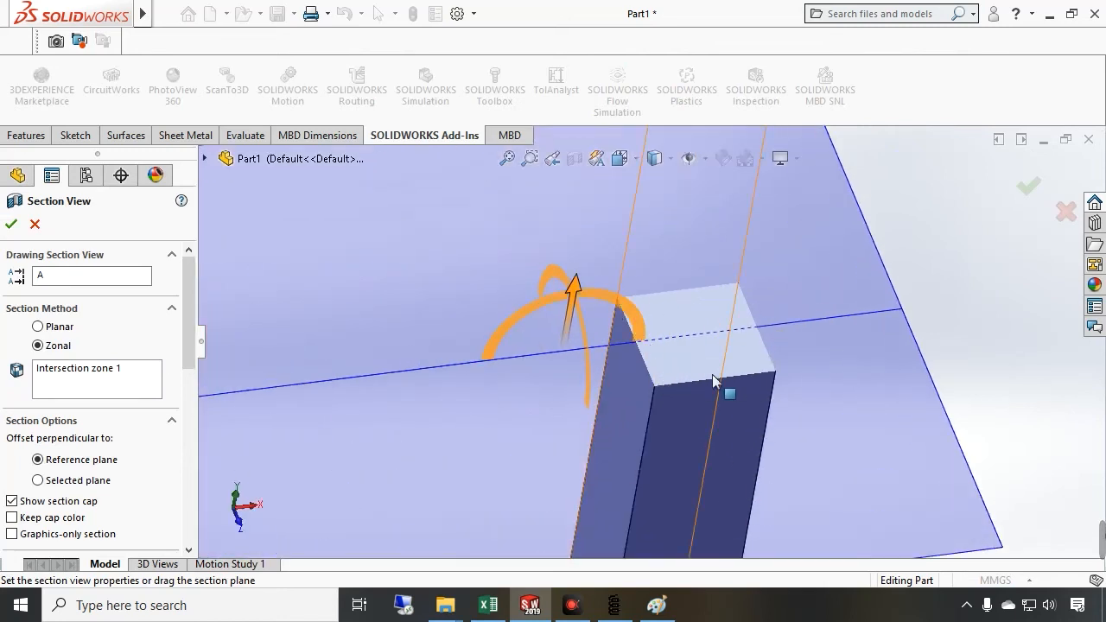
Switch to the spreadsheet and change the width unit label to m
left_click(489, 602)
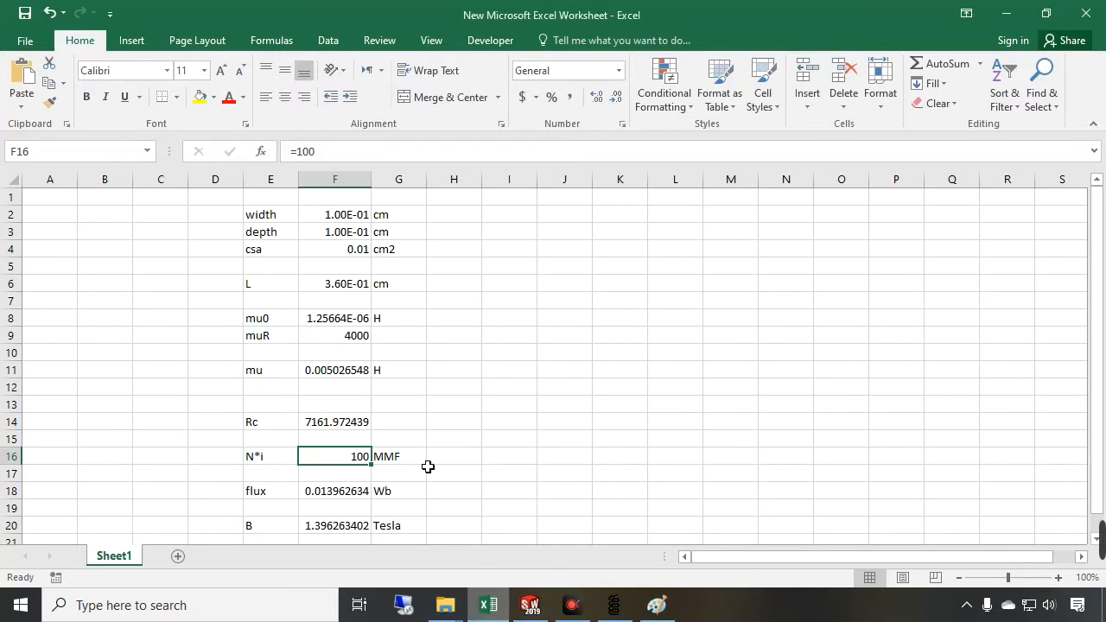
left_click(316, 216)
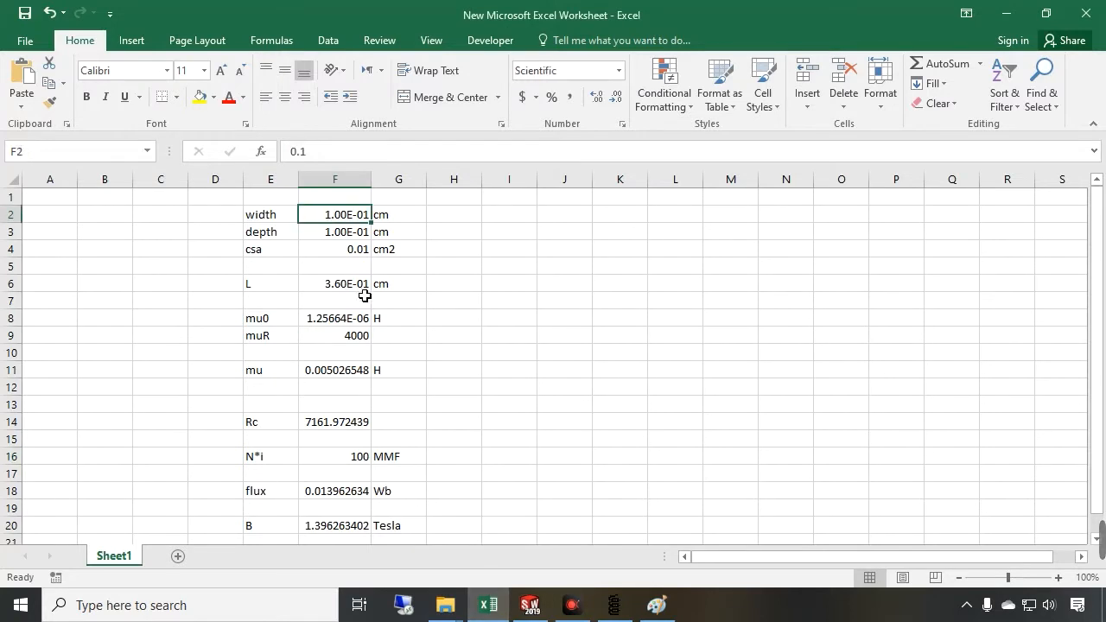
left_click(397, 224)
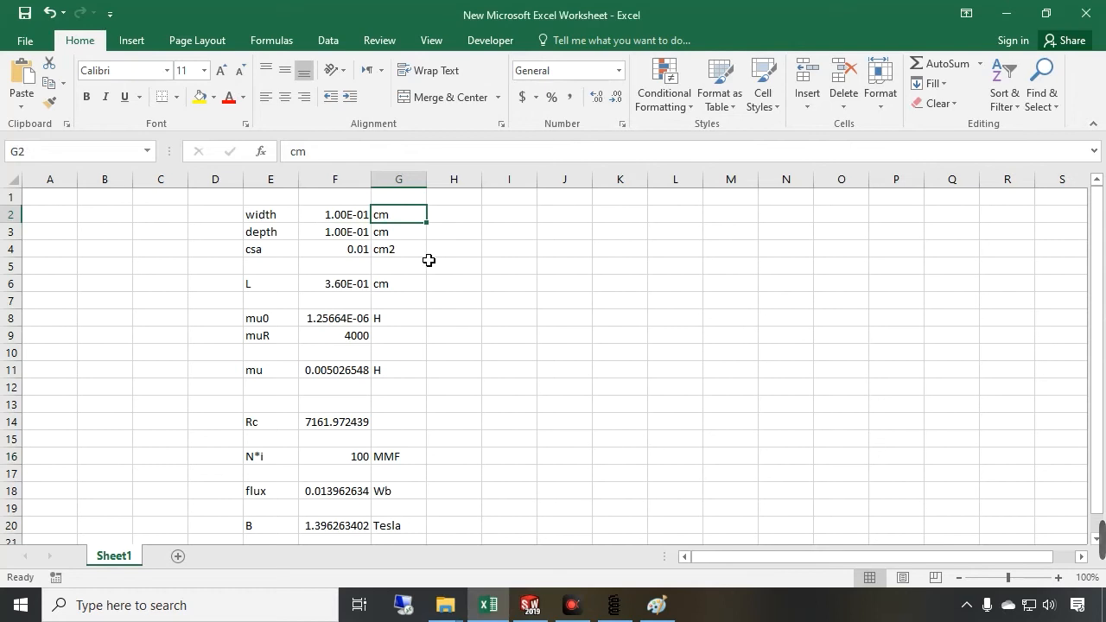
type("m")
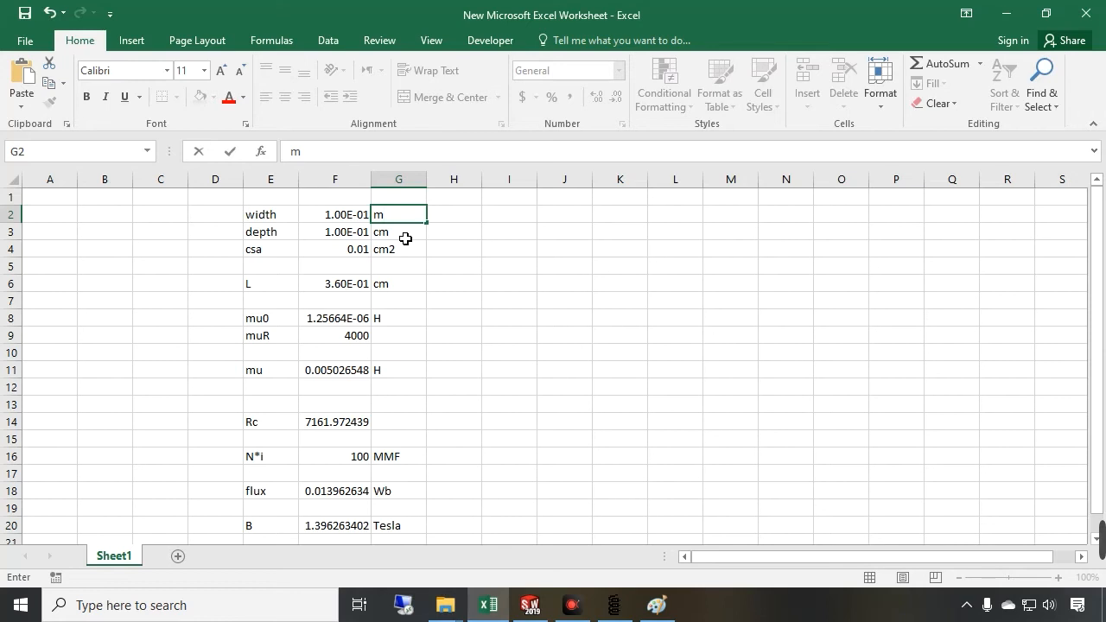
left_click(405, 238)
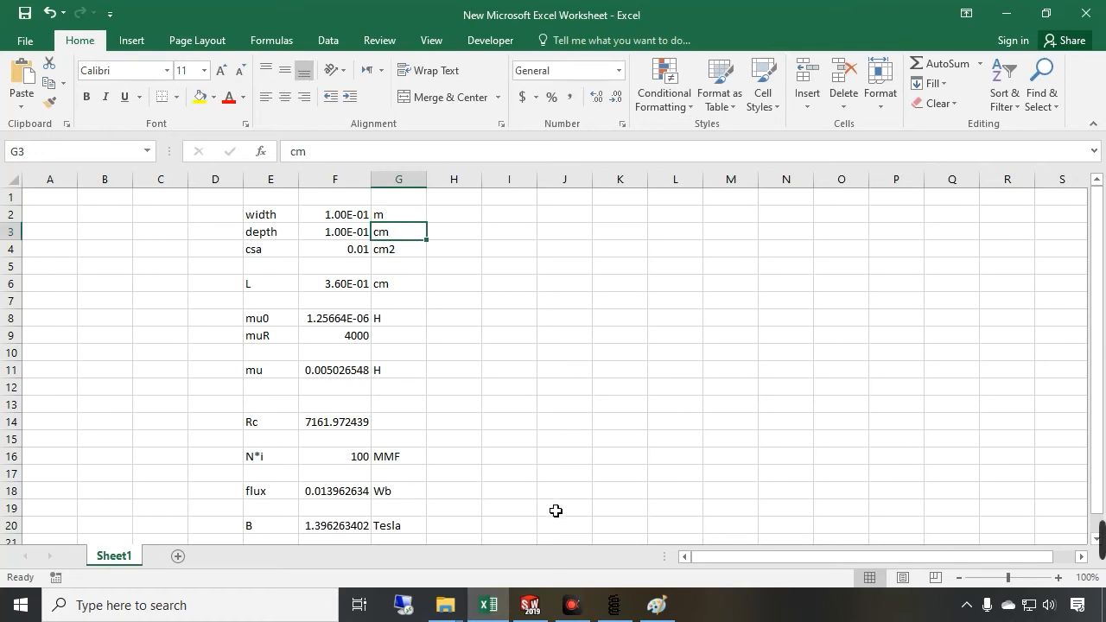
Glance at the section view of the model and return to the spreadsheet
left_click(534, 606)
scroll(696, 474, "up", 7)
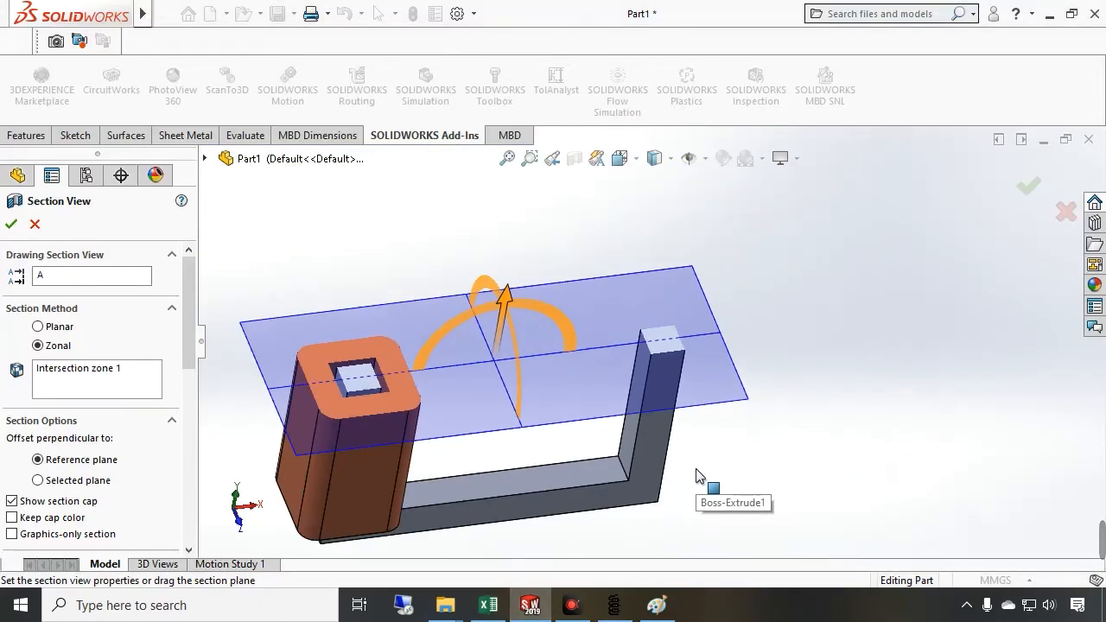
scroll(605, 497, "up", 3)
scroll(576, 506, "down", 2)
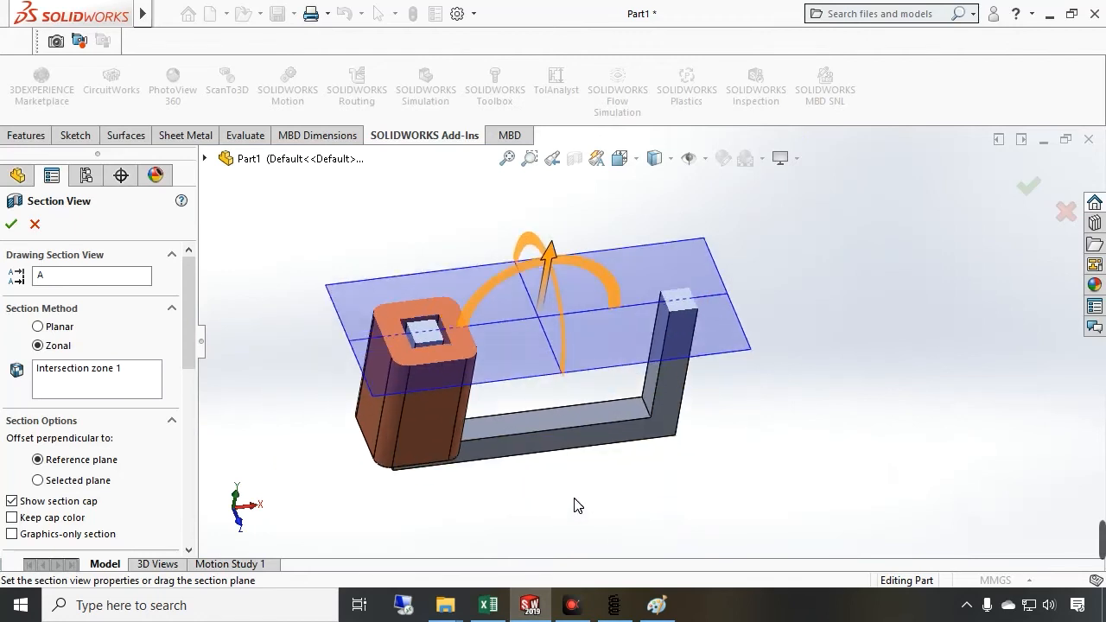
mouse_move(494, 610)
left_click(493, 530)
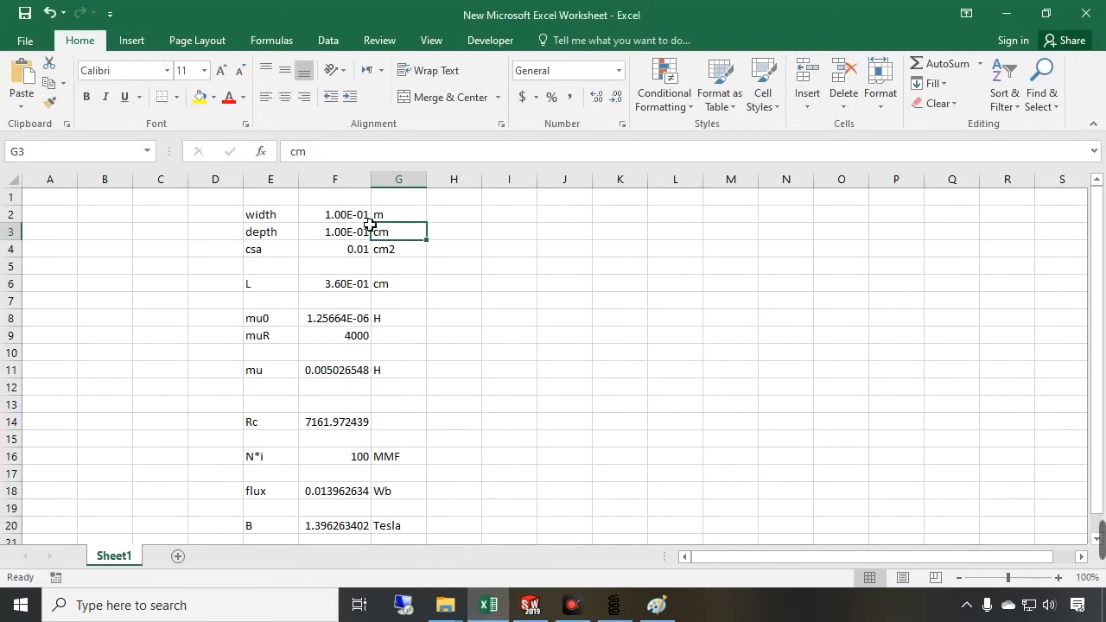
Change the depth unit label to m
left_click(395, 221)
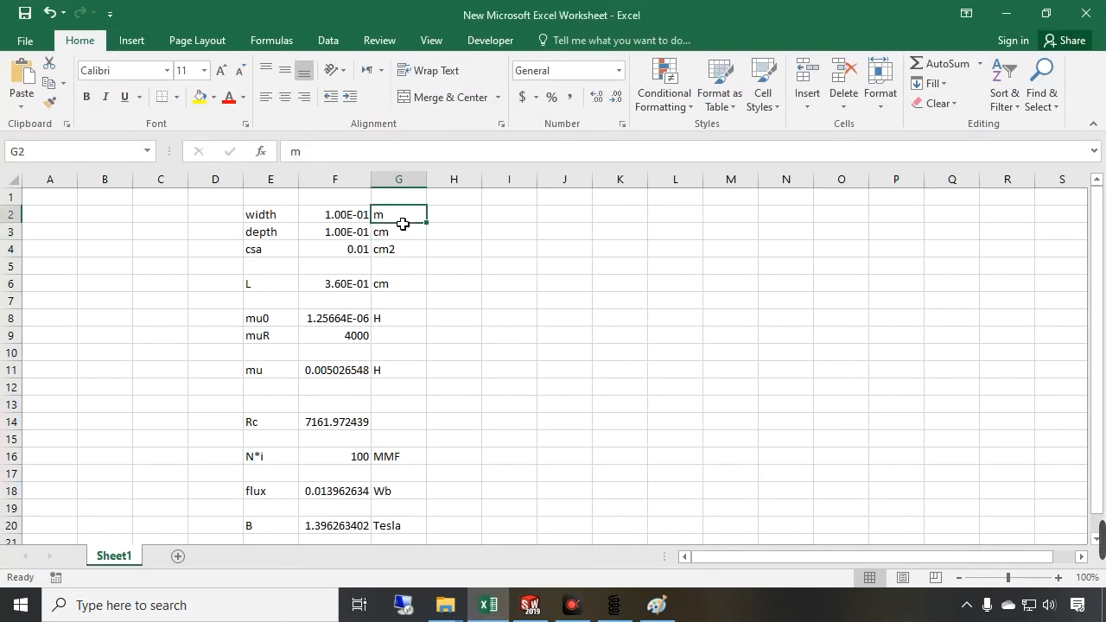
left_click(367, 214)
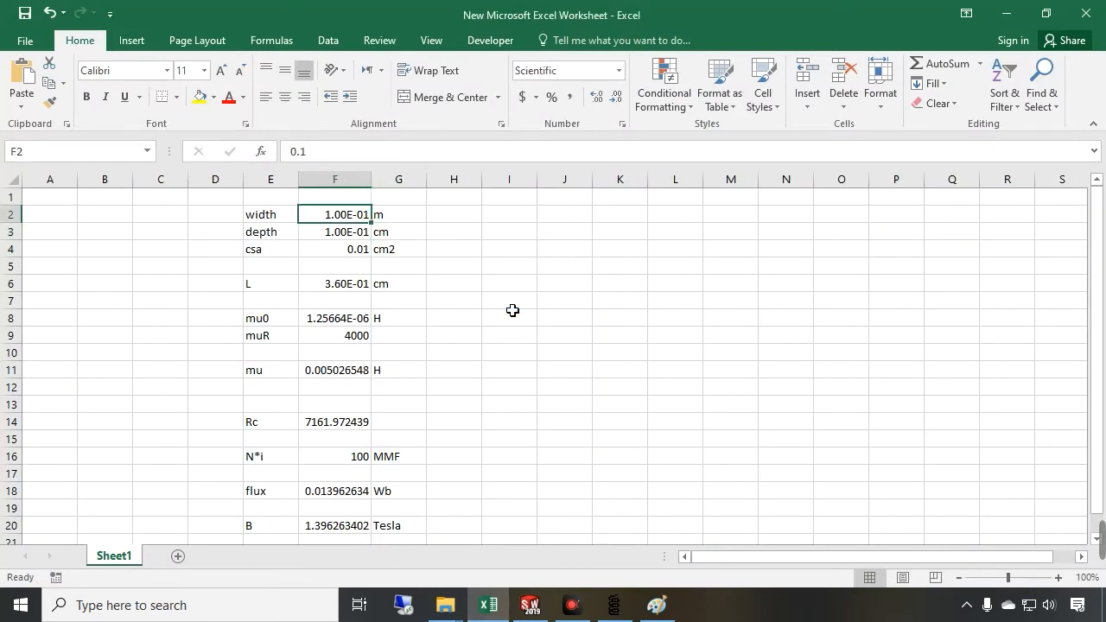
left_click(395, 216)
left_click(401, 232)
type("m")
Set both the width and the depth to 1e-2 m
left_click(378, 216)
left_click(350, 216)
type("1e-2")
key("Return")
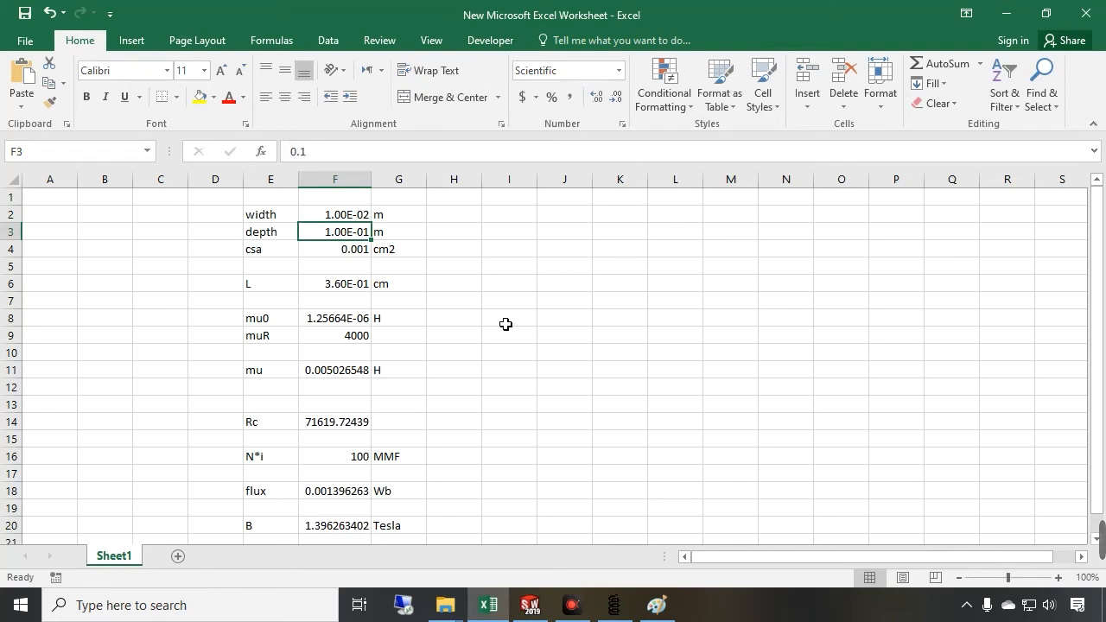
type("1e-")
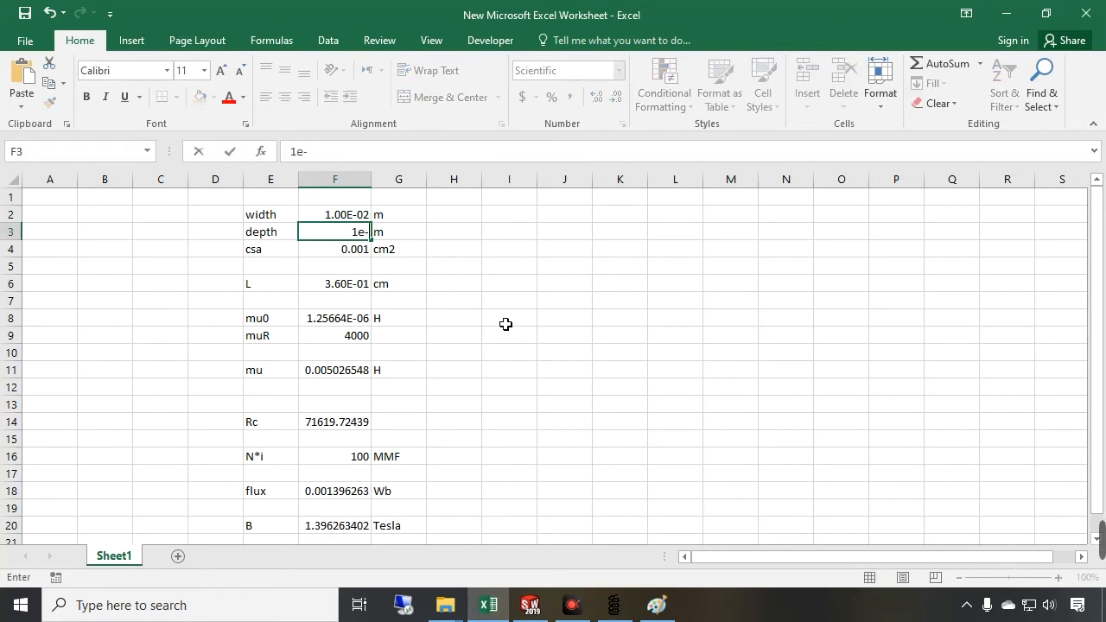
type("2")
key("Return")
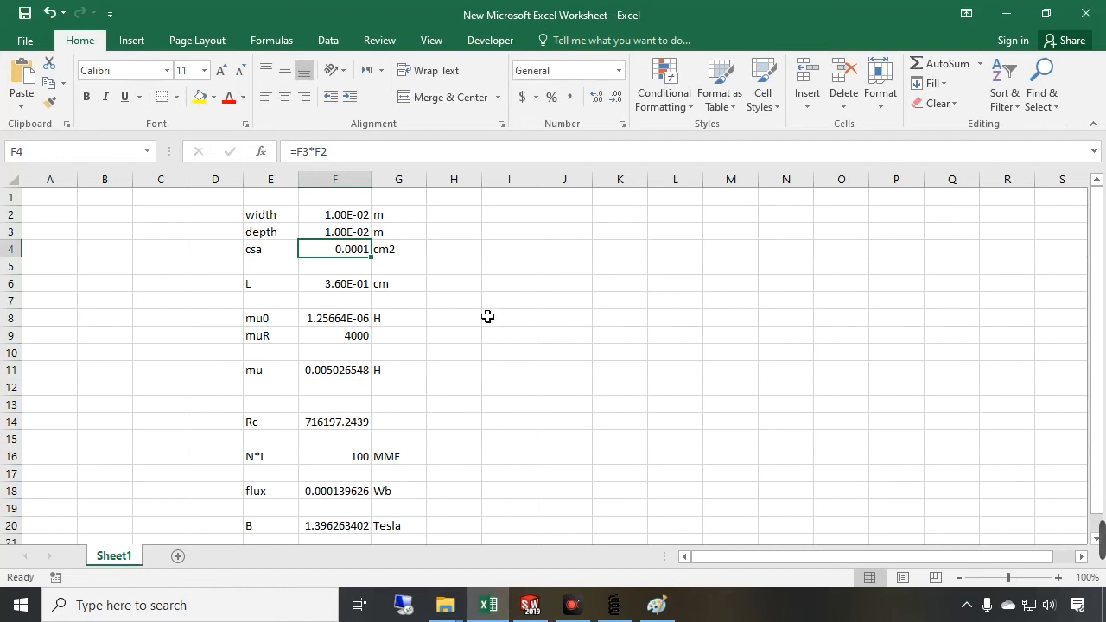
Change the cross-section area unit label to m2 and re-enter the area formula =F3*F2
left_click(389, 251)
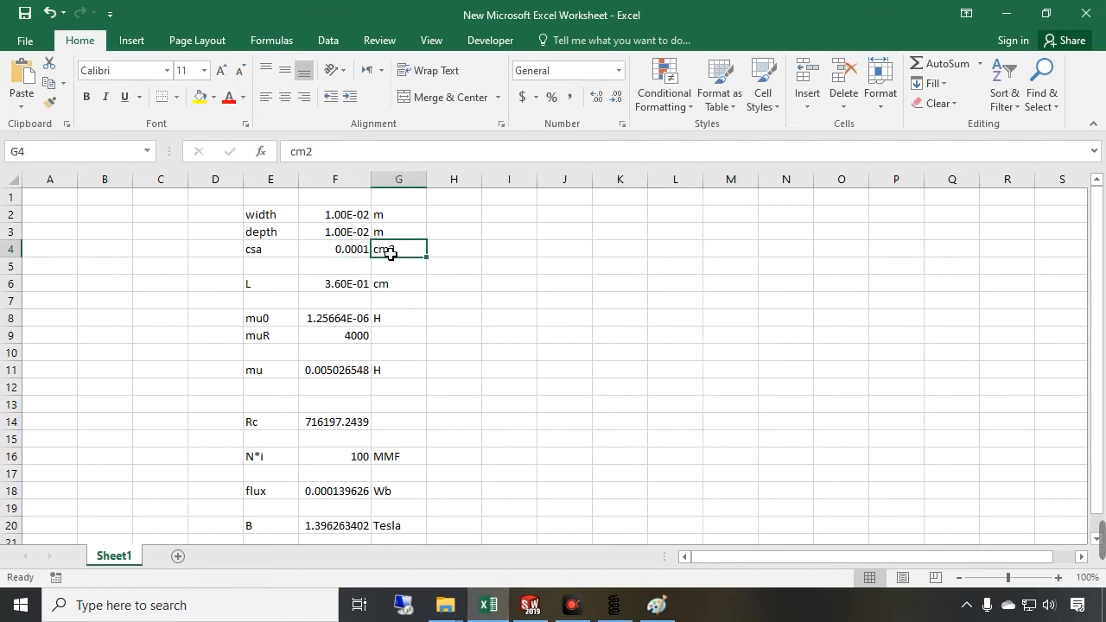
type("m")
key("Return")
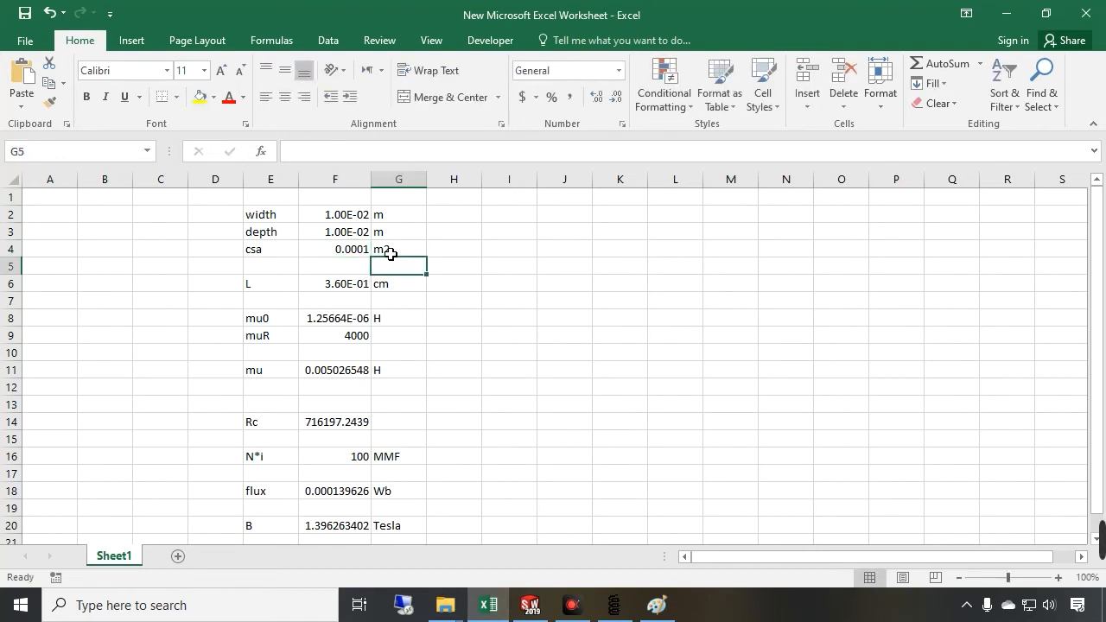
double_click(333, 244)
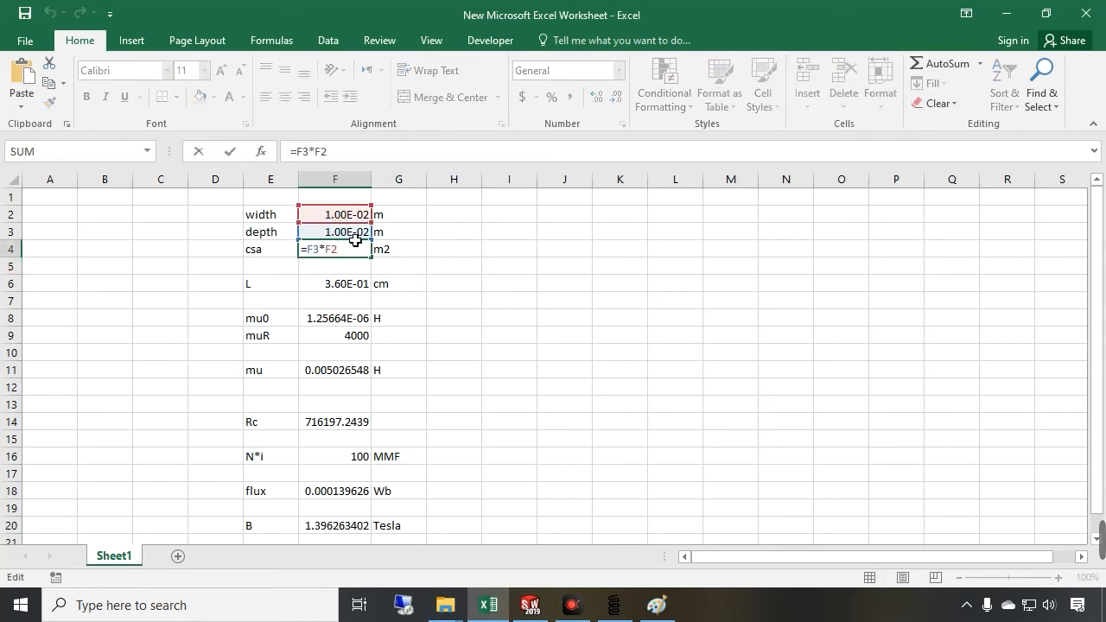
key("Return")
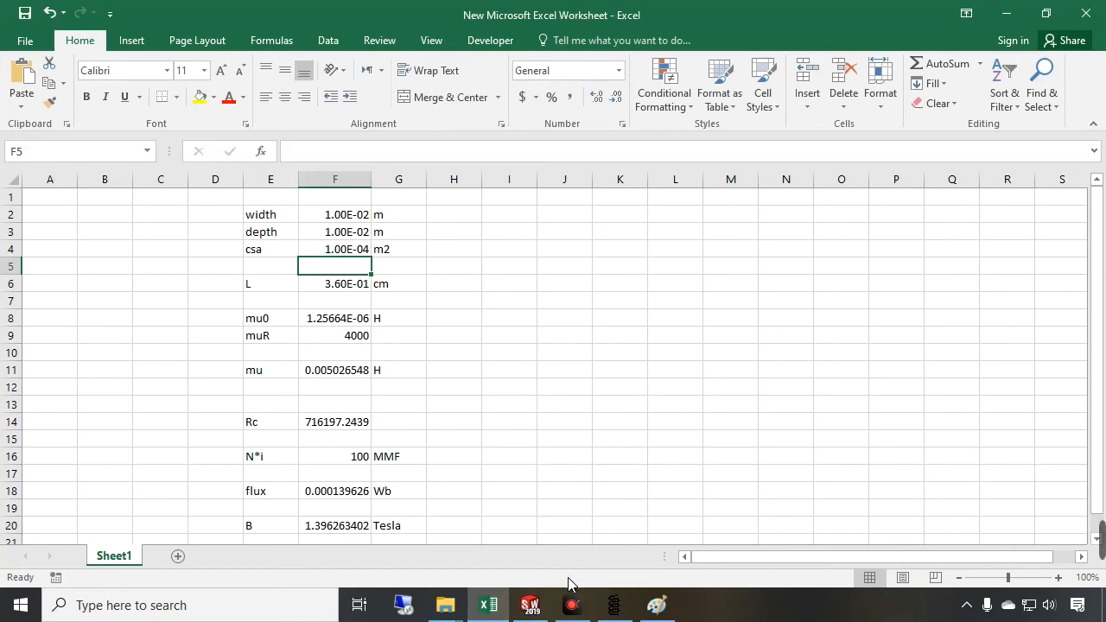
Close the section view of the core model and glance at the FEMM flux density plot
left_click(535, 602)
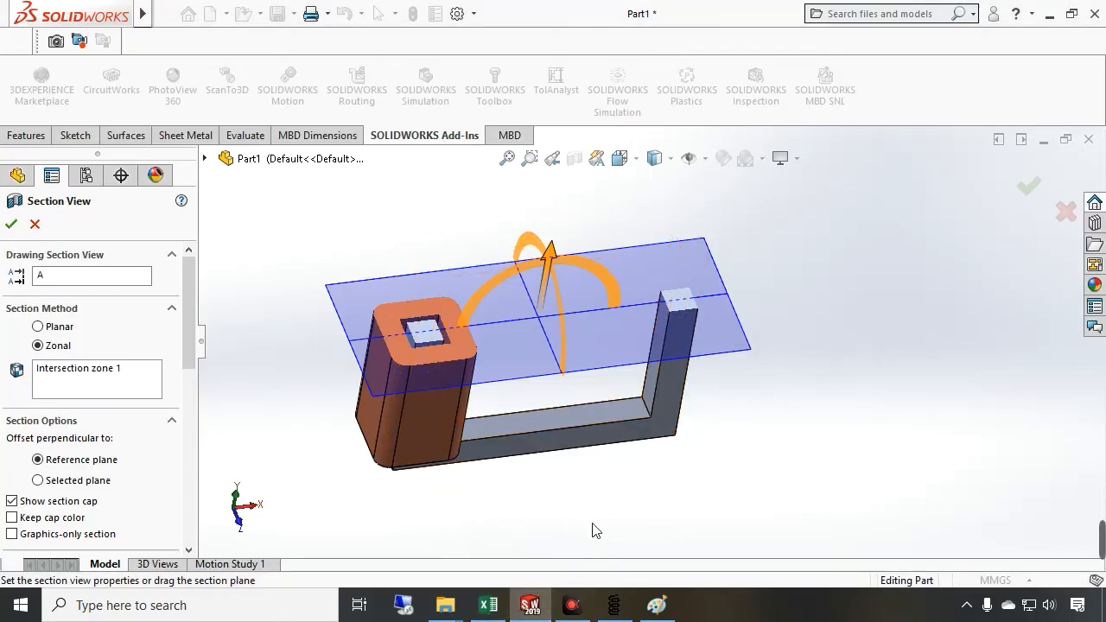
mouse_move(624, 608)
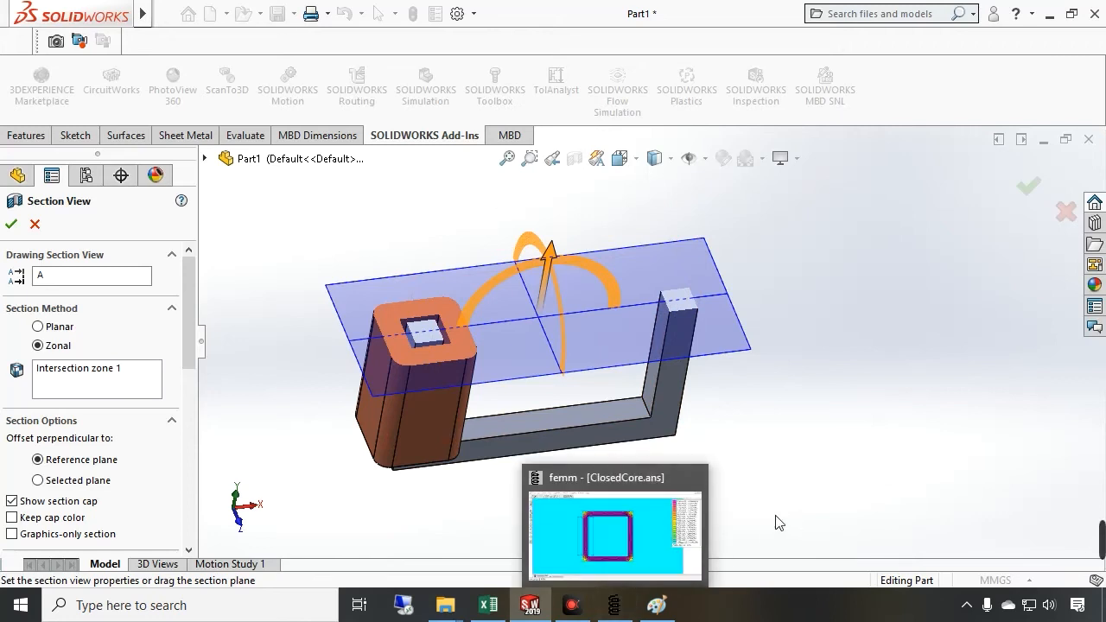
left_click(242, 522)
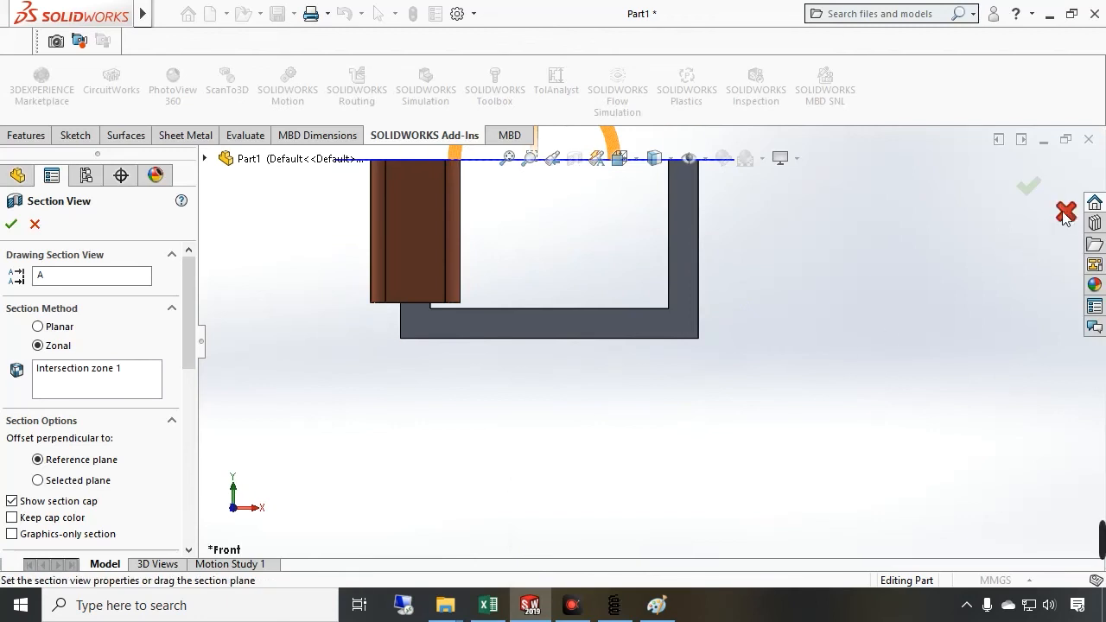
key("Escape")
scroll(596, 199, "down", 4)
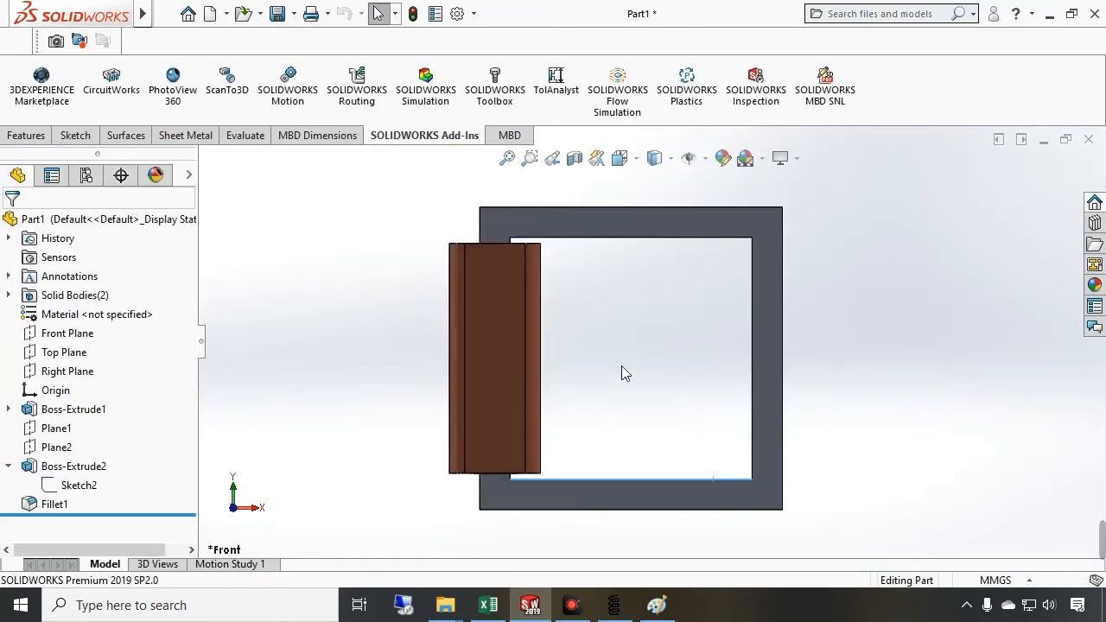
left_click(614, 604)
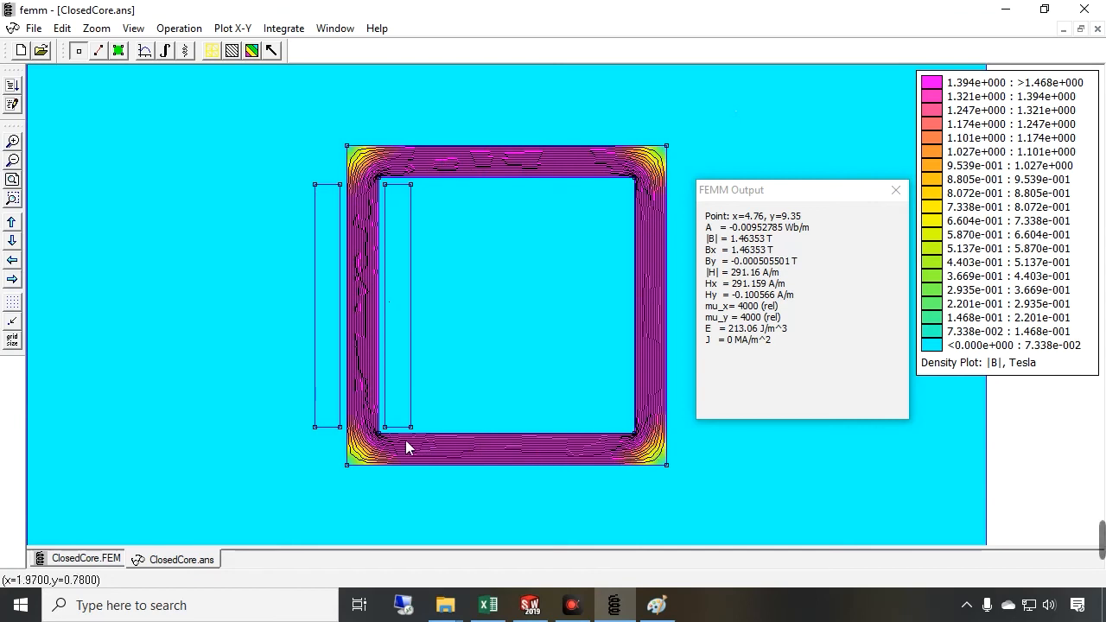
mouse_move(657, 604)
Draw a box around the 4x9 path length note in the sketch
left_click(578, 528)
left_click_drag(420, 484, 432, 516)
mouse_move(423, 499)
left_mouse_down()
mouse_move(473, 516)
mouse_move(454, 516)
mouse_move(509, 489)
mouse_move(494, 518)
left_mouse_up()
left_click_drag(579, 522, 403, 524)
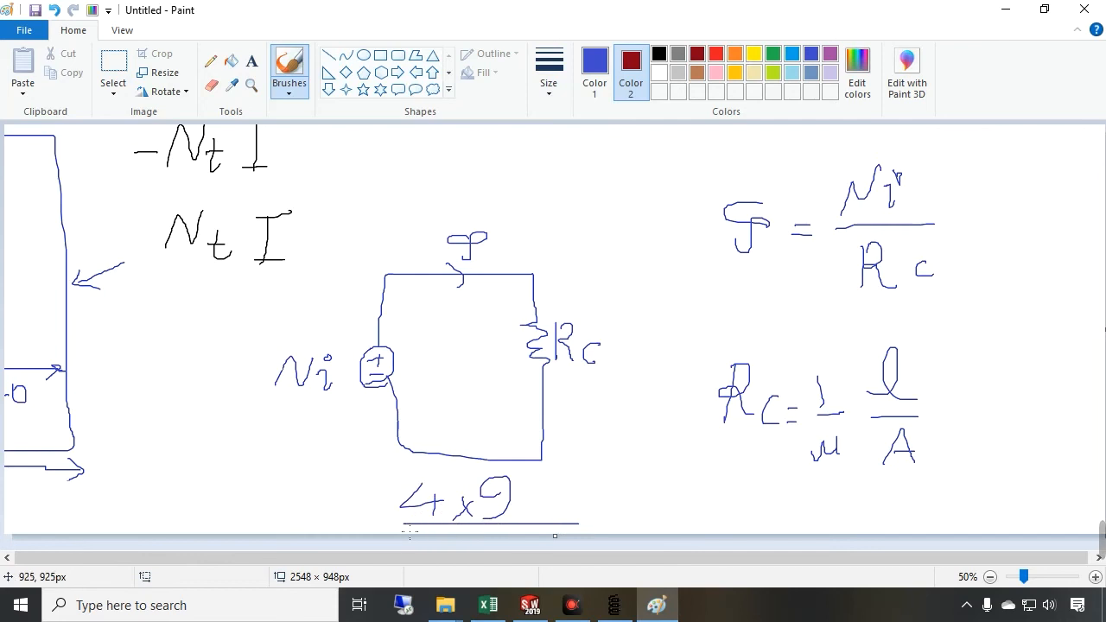
left_click_drag(404, 468, 664, 468)
left_click_drag(633, 528, 563, 526)
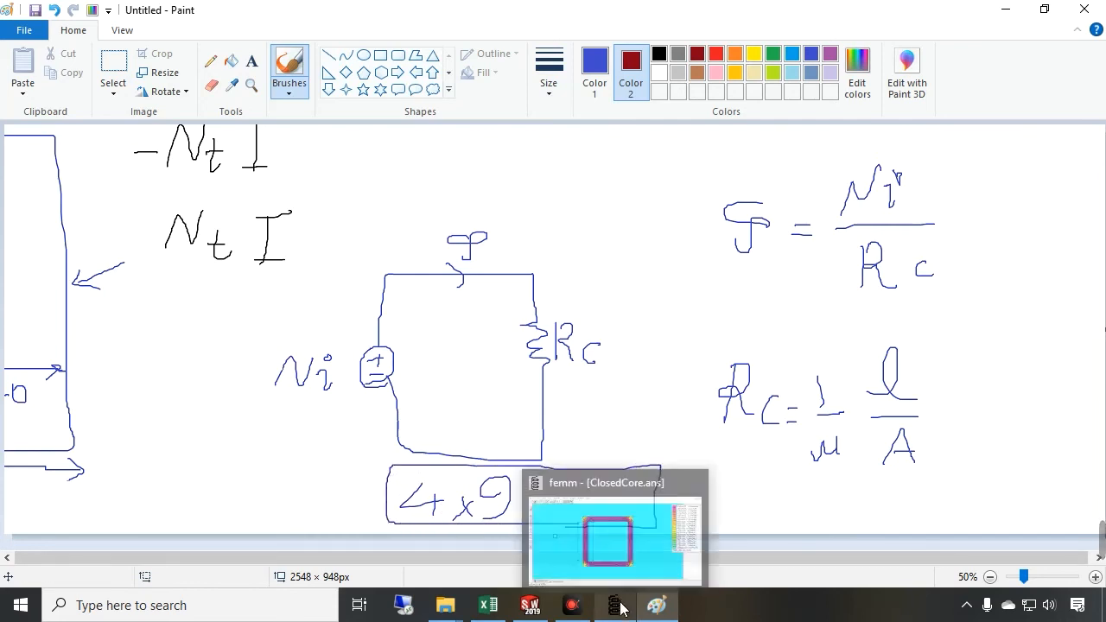
Display the core sketch's dimensions in the part model
left_click(527, 604)
left_click(560, 523)
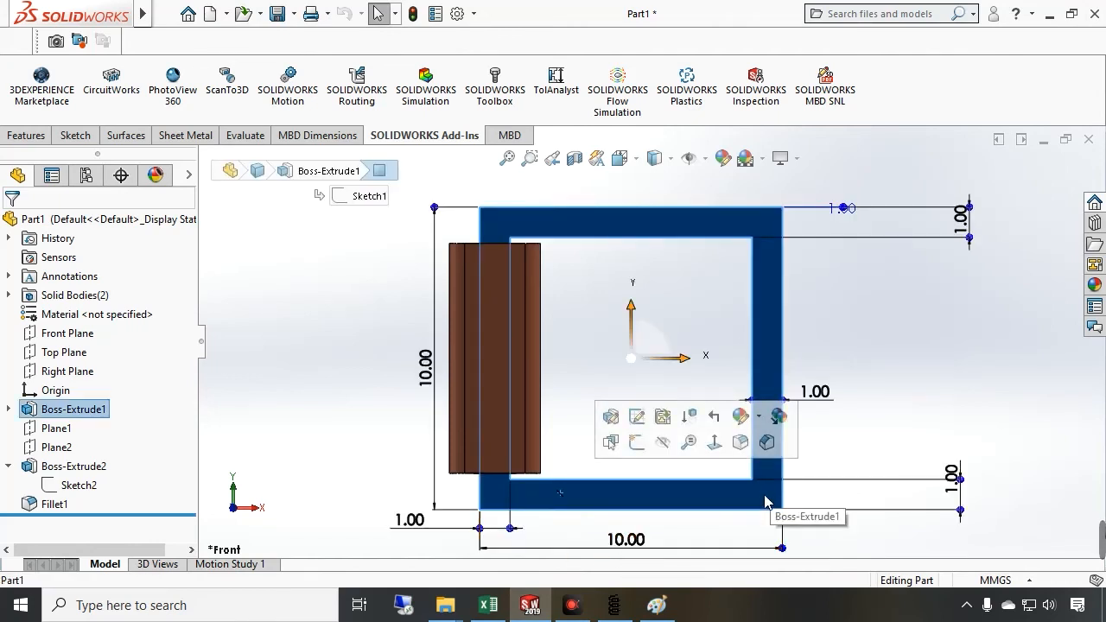
left_click(777, 416)
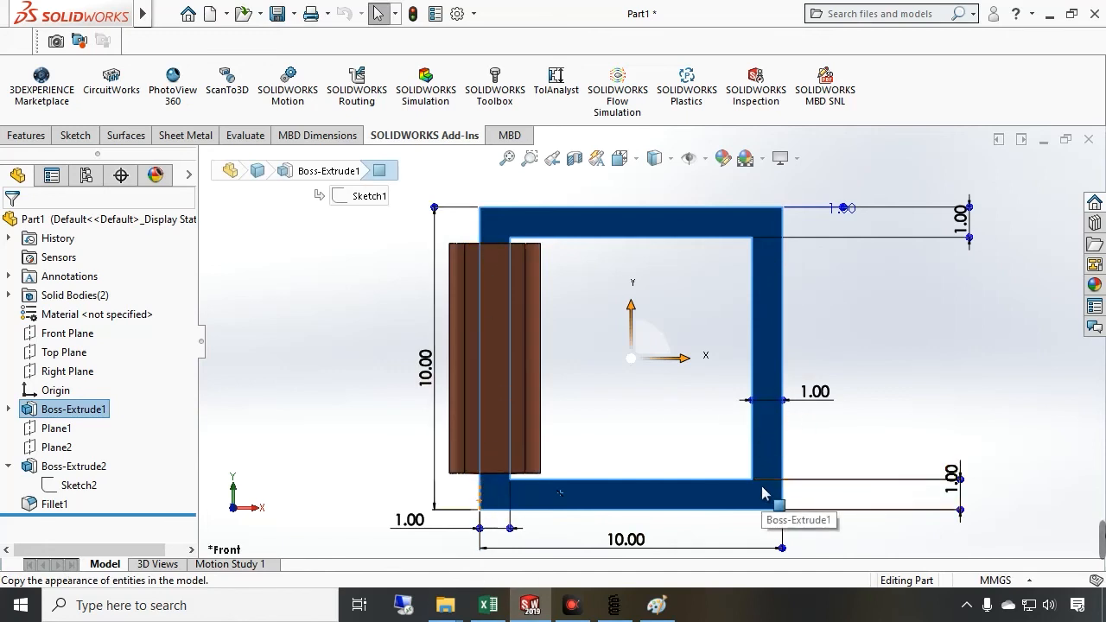
Set the mean path length L to 36e-2
left_click(488, 604)
left_click(348, 284)
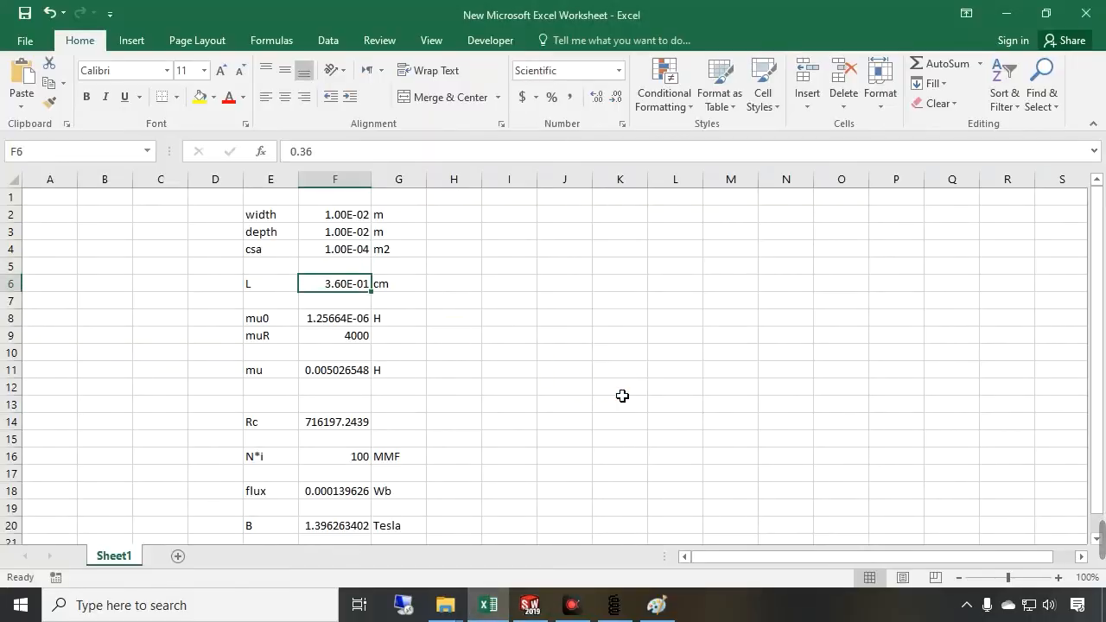
type("36e-2")
key("Return")
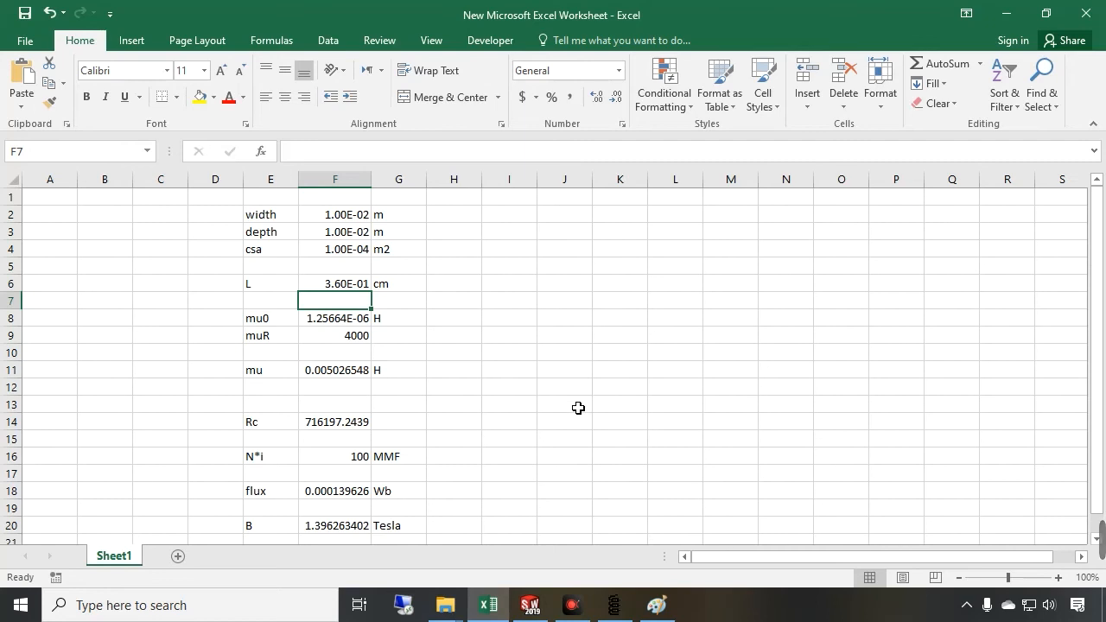
Inspect the mu0 formula
double_click(353, 325)
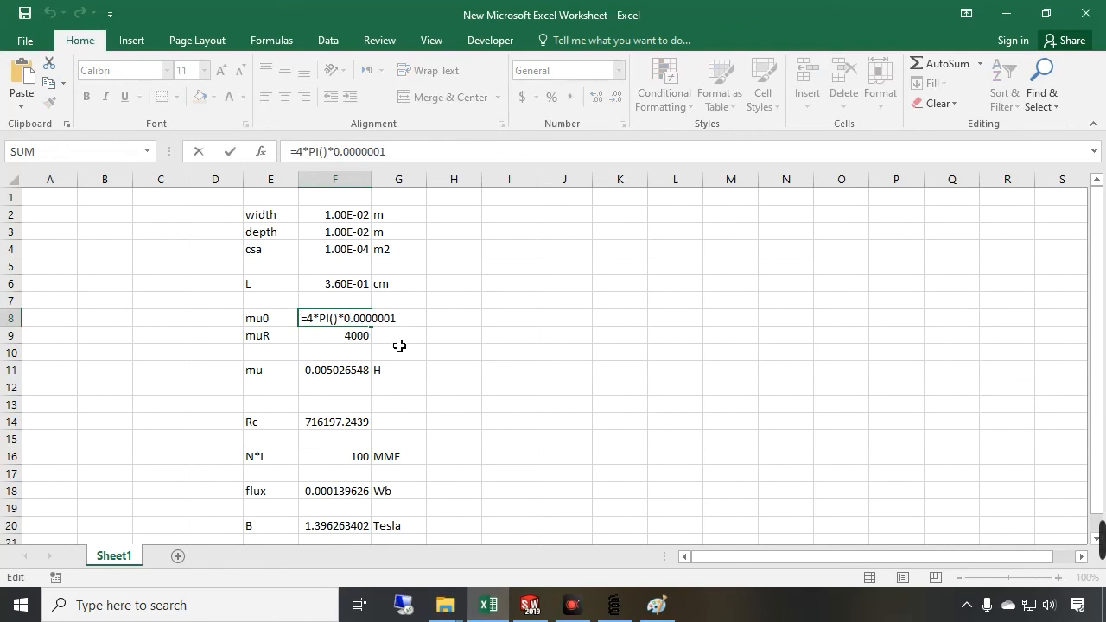
left_click(397, 340)
left_click(338, 341)
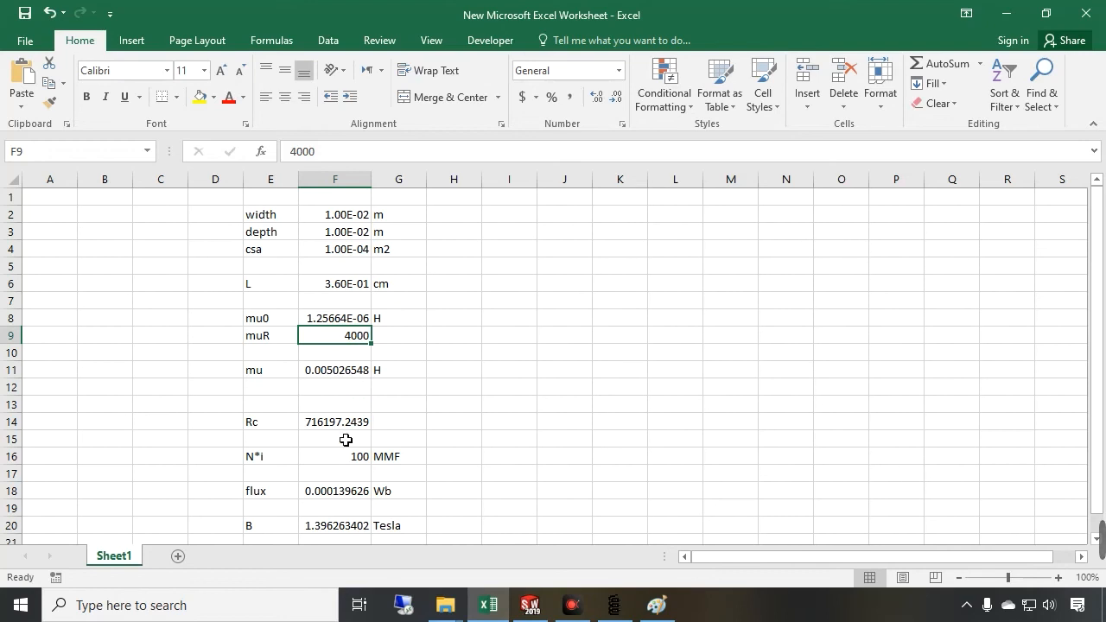
Re-enter the reluctance Rc formula =F6/(F4*F11)
scroll(354, 445, "down", 1)
double_click(363, 369)
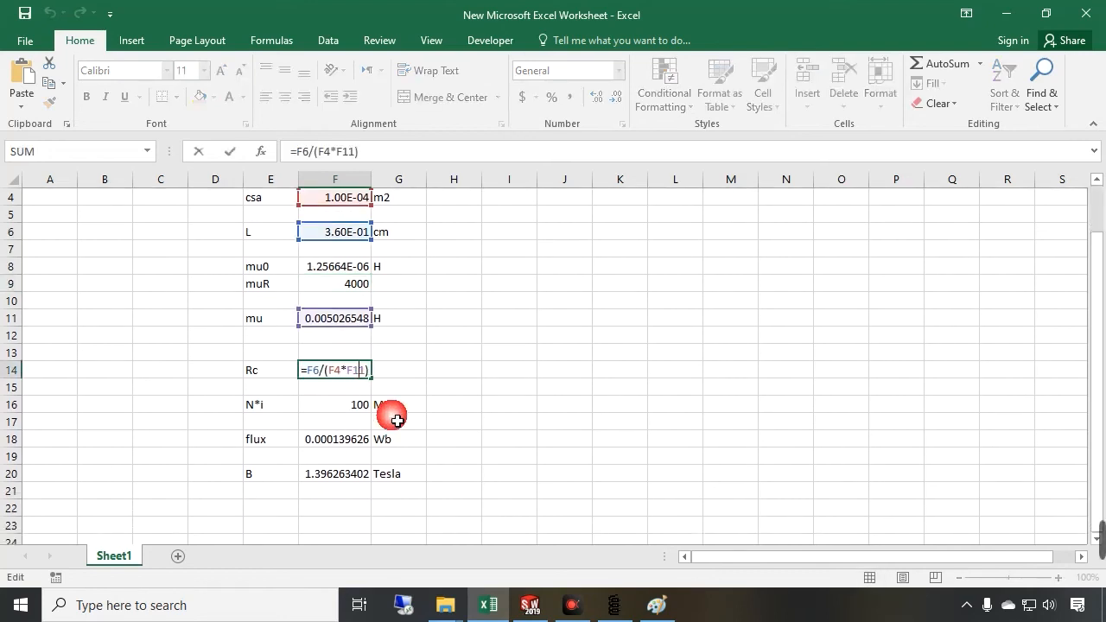
scroll(393, 432, "up", 1)
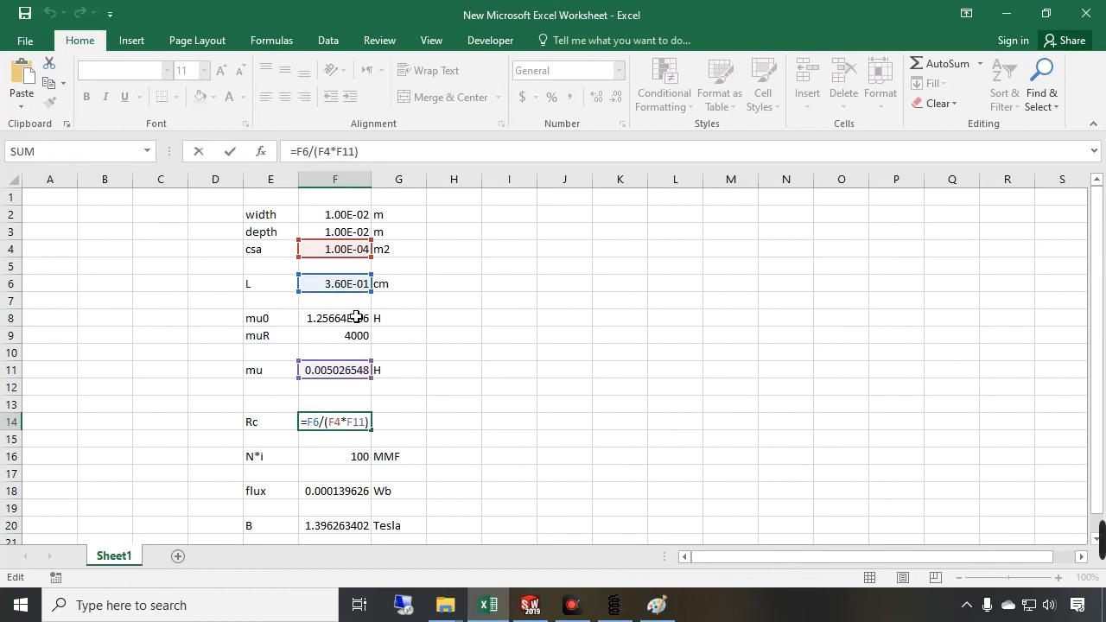
left_click(656, 605)
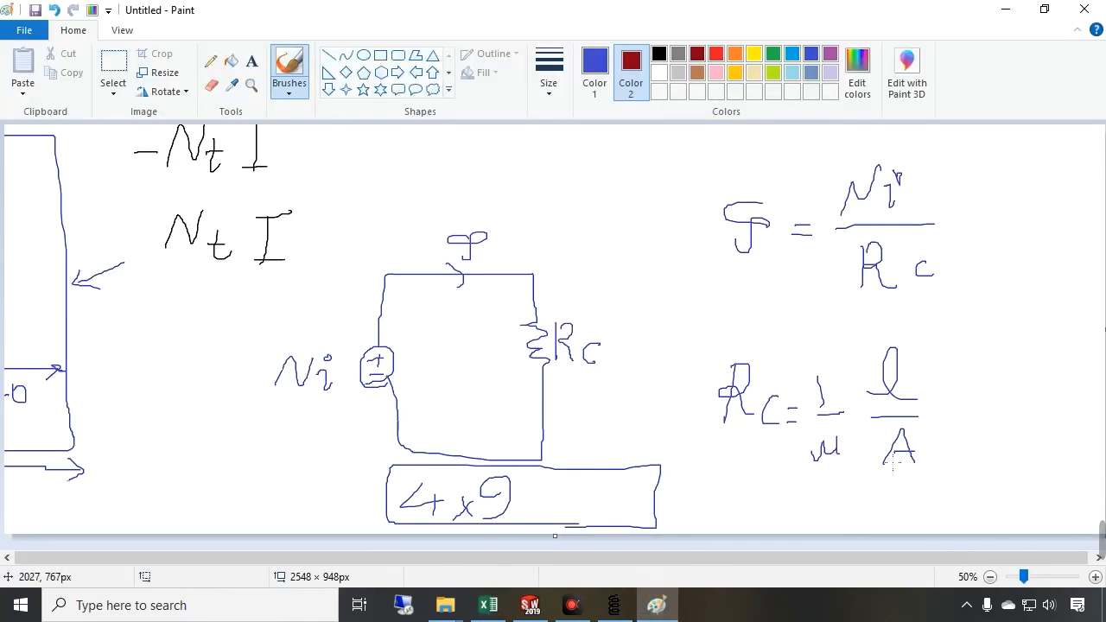
left_click(656, 609)
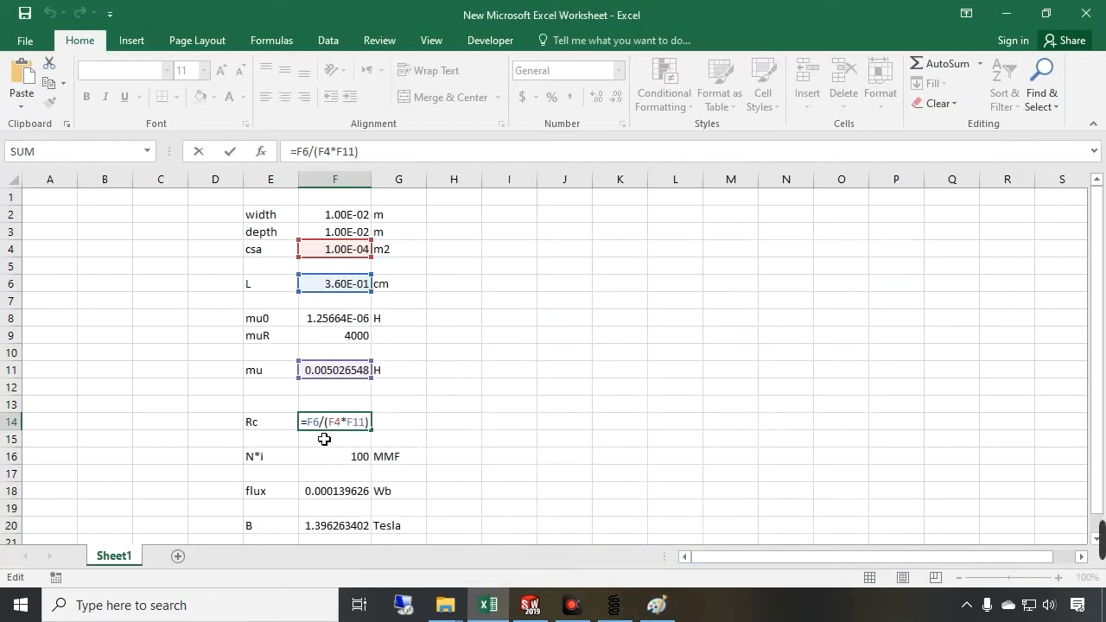
key("Return")
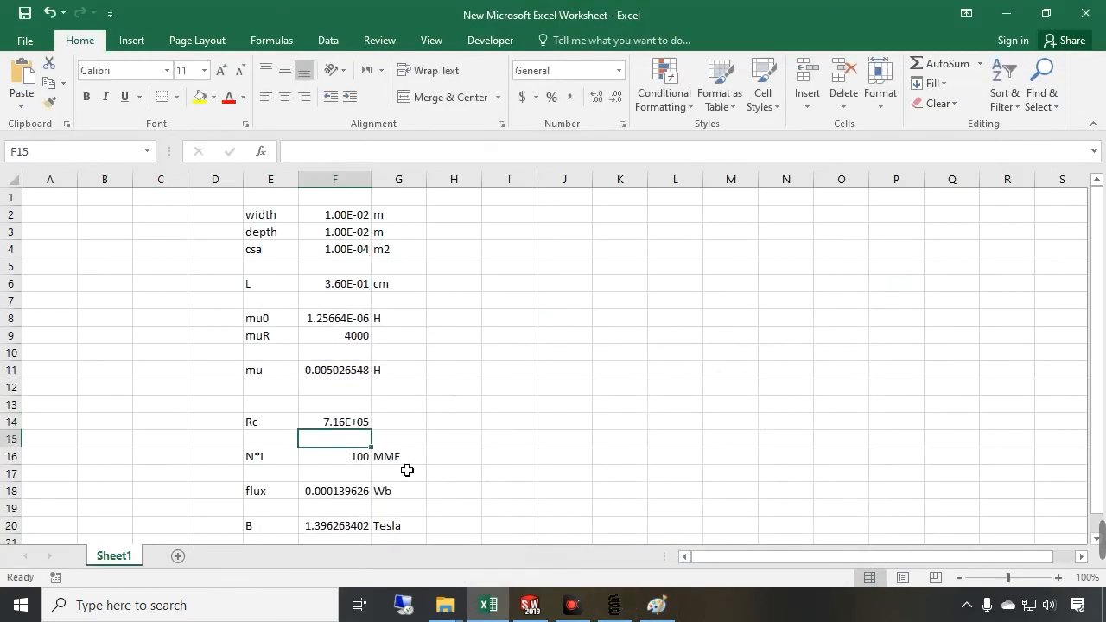
Re-enter the flux formula =F16/F14
scroll(407, 470, "down", 1)
double_click(356, 441)
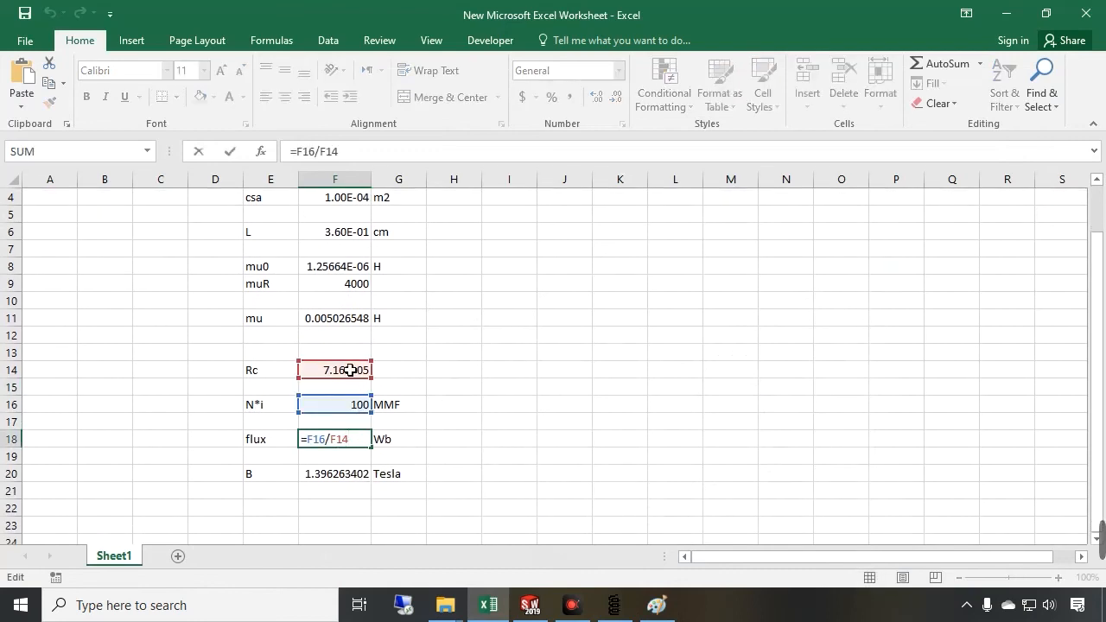
key("Return")
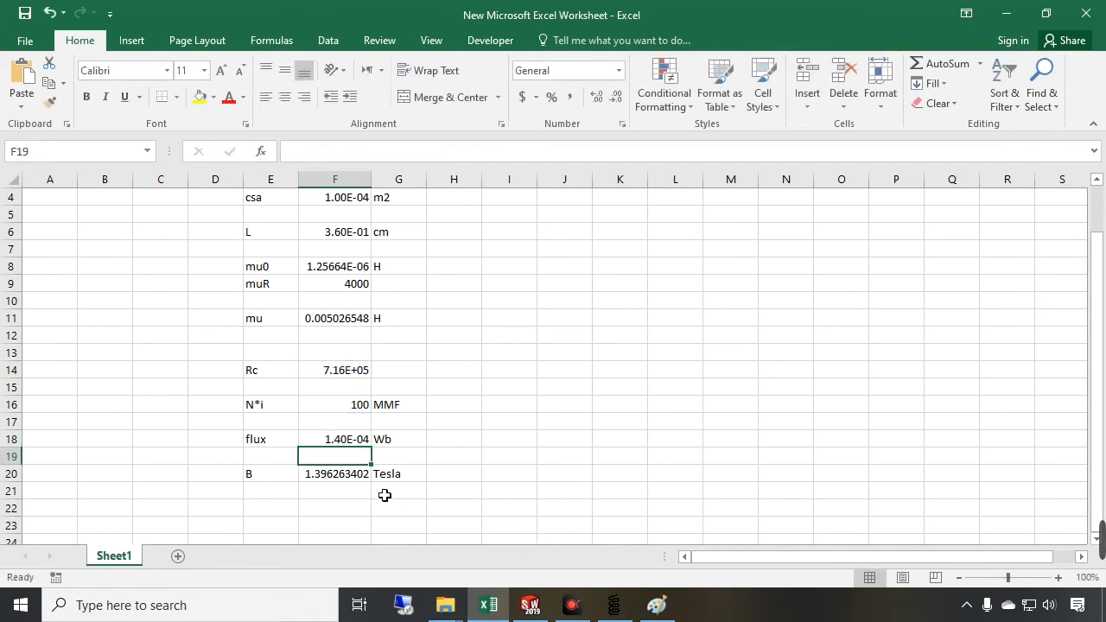
Select the whole sketch and move it left to make room for notes
left_click(664, 615)
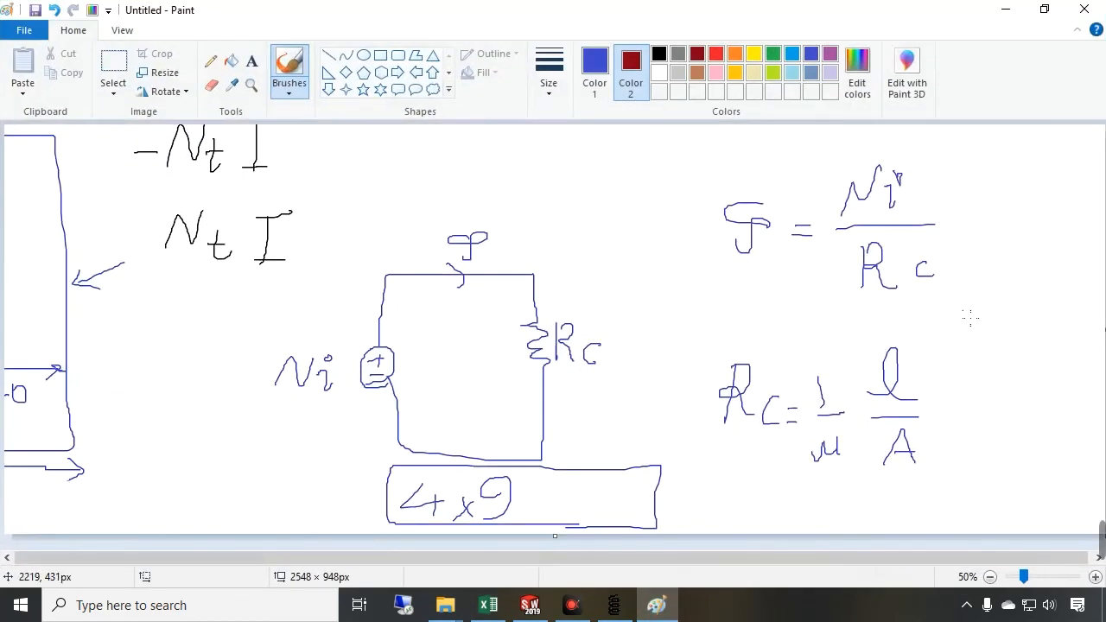
left_click_drag(957, 326, 957, 354)
key("ctrl+a")
left_click_drag(966, 396, 787, 393)
left_click(518, 136)
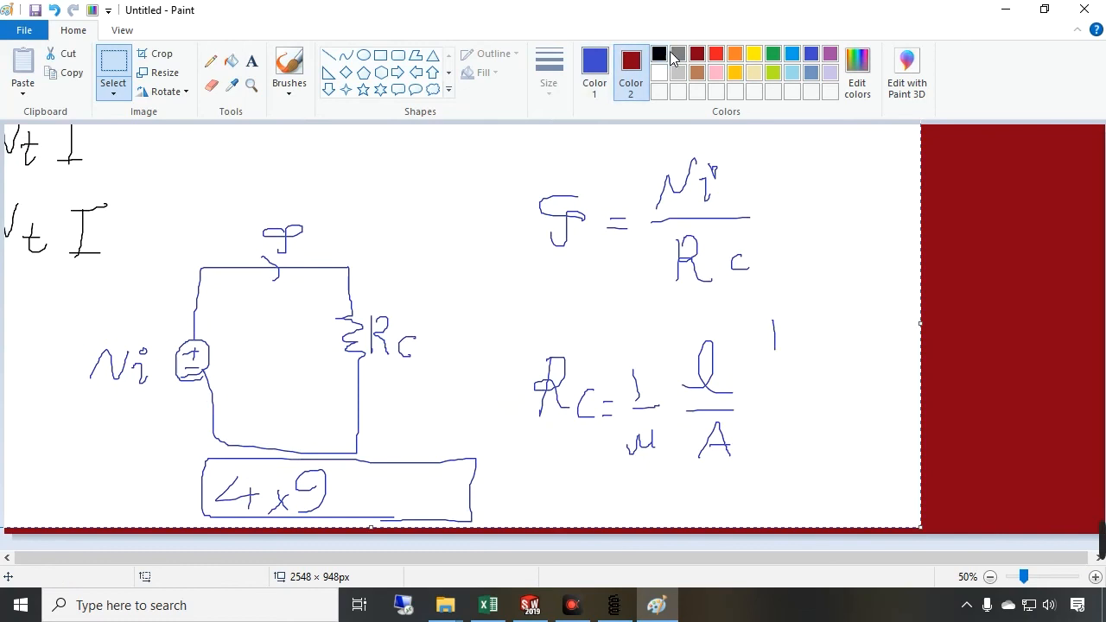
Write new notes beside the formulas with the brush in dark red
left_click(689, 67)
left_click(595, 71)
left_click(697, 53)
left_click(289, 69)
mouse_move(305, 172)
left_mouse_down()
mouse_move(324, 207)
mouse_move(367, 177)
mouse_move(380, 184)
mouse_move(426, 161)
mouse_move(446, 181)
left_mouse_up()
mouse_move(391, 229)
left_mouse_down()
mouse_move(392, 262)
mouse_move(471, 241)
mouse_move(501, 247)
left_mouse_up()
mouse_move(465, 281)
left_mouse_down()
mouse_move(486, 267)
mouse_move(380, 294)
mouse_move(512, 202)
mouse_move(523, 300)
left_mouse_up()
Re-enter the flux density B formula =F18/F4
left_click(487, 605)
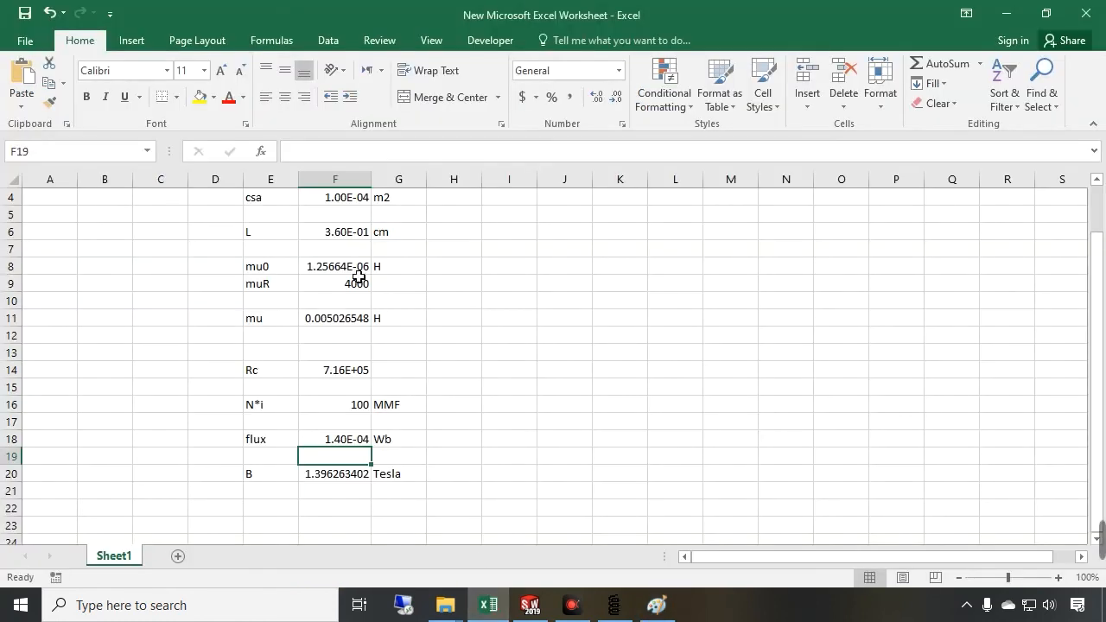
scroll(345, 258, "up", 1)
left_click(343, 250)
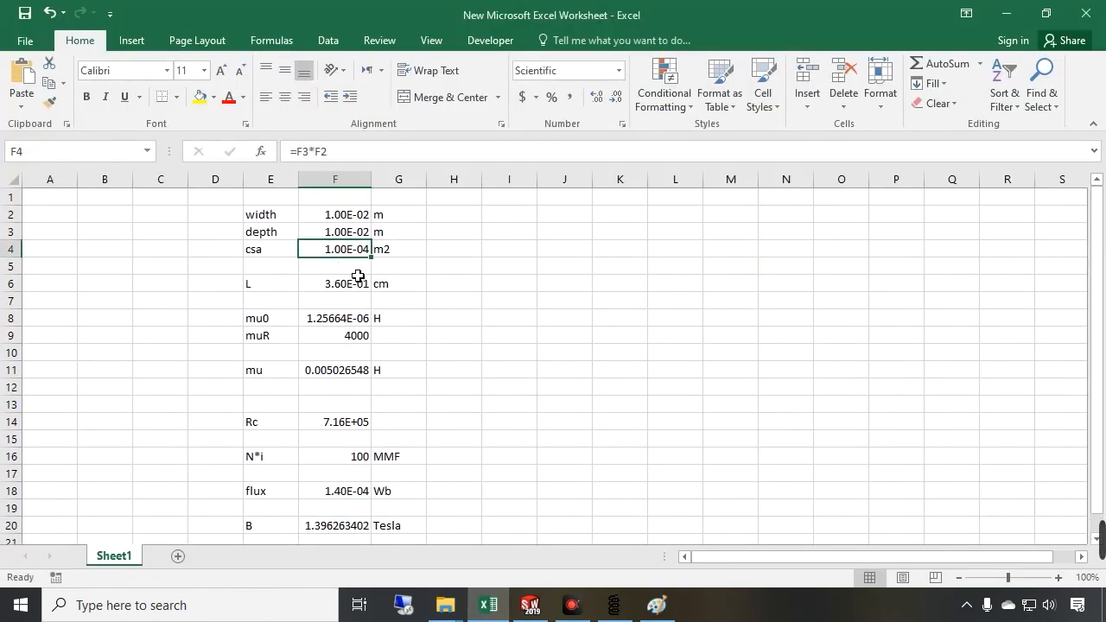
scroll(419, 325, "down", 1)
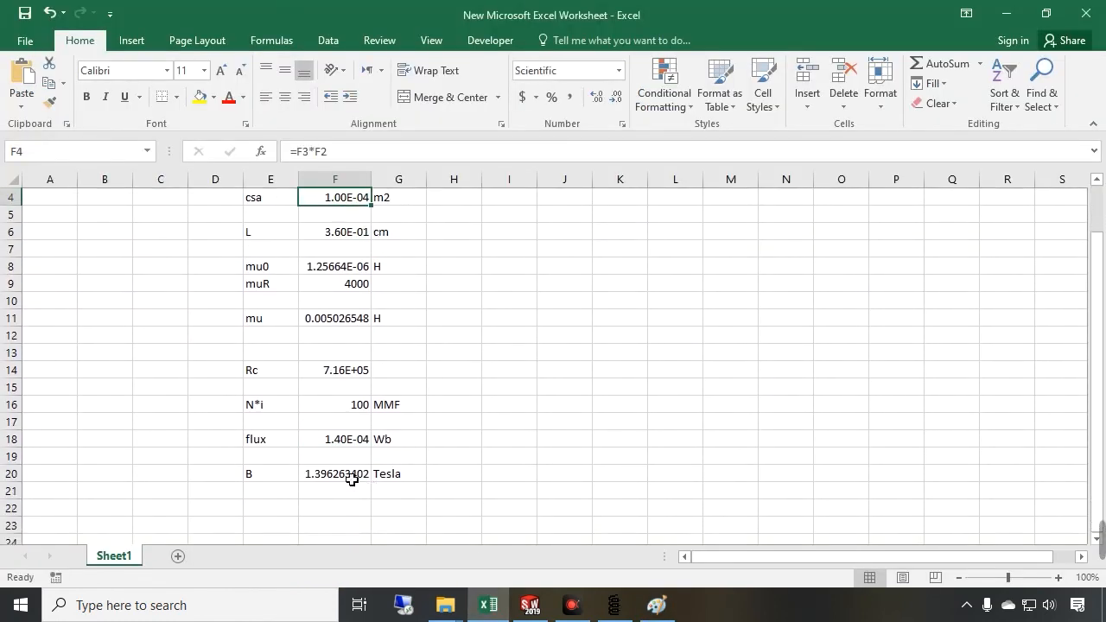
double_click(353, 476)
scroll(396, 504, "up", 1)
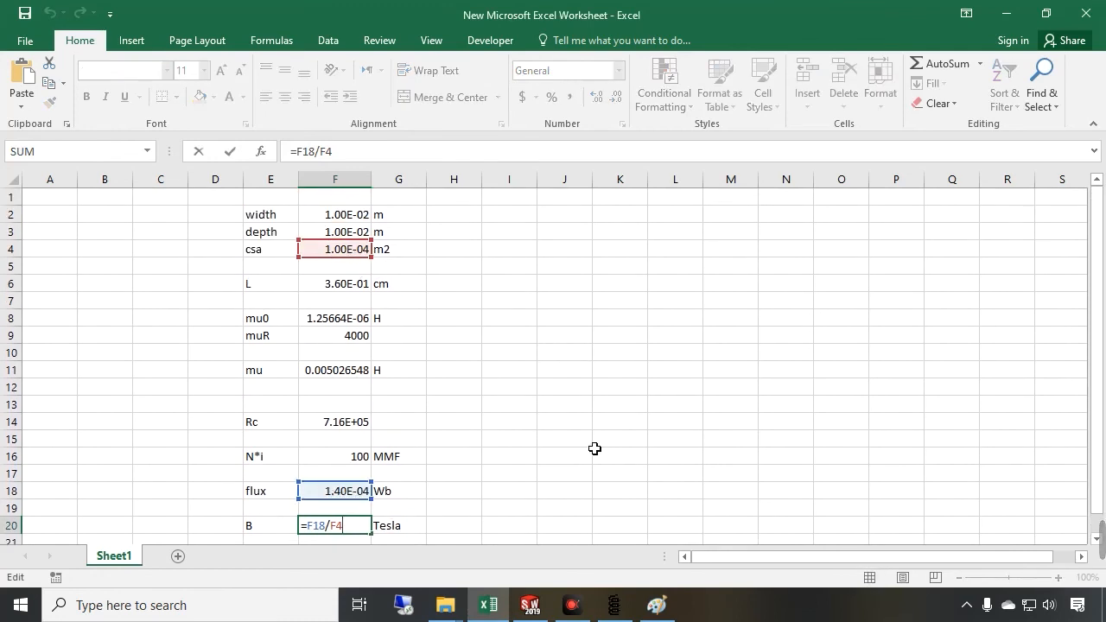
key("Return")
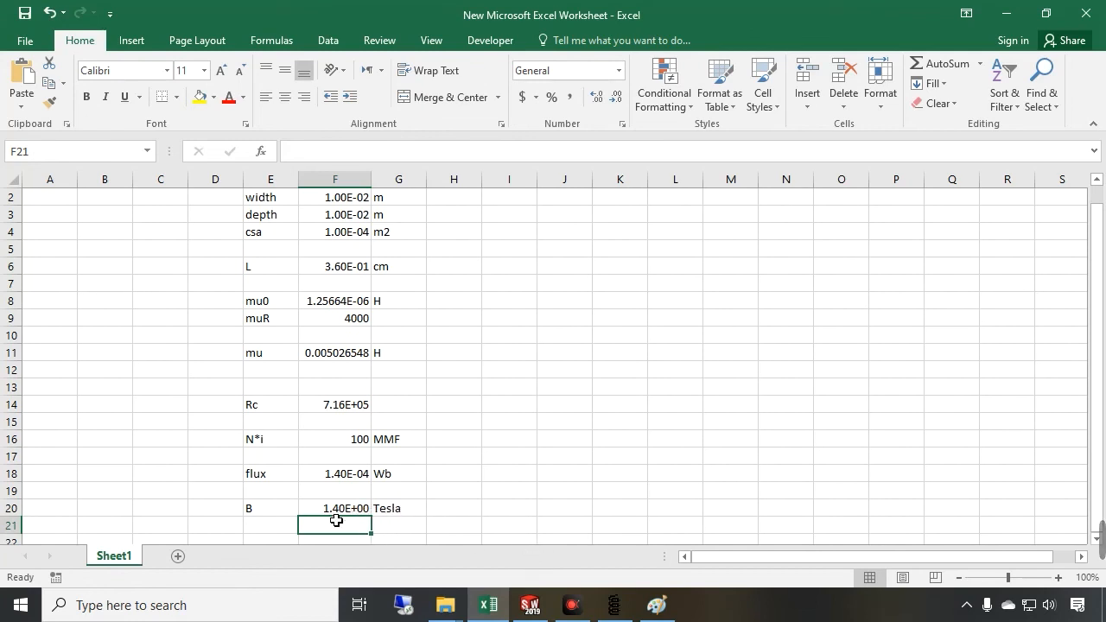
Probe the flux density at a point on the core's right leg in the FEMM plot
scroll(350, 519, "up", 1)
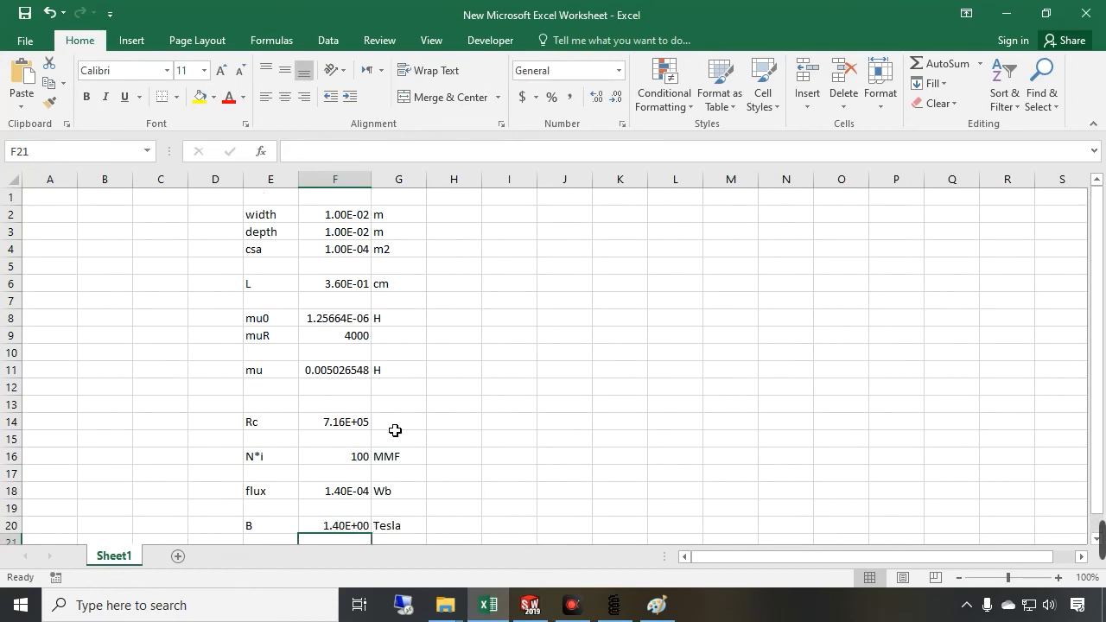
scroll(395, 429, "down", 3)
scroll(360, 510, "up", 3)
scroll(383, 481, "down", 1)
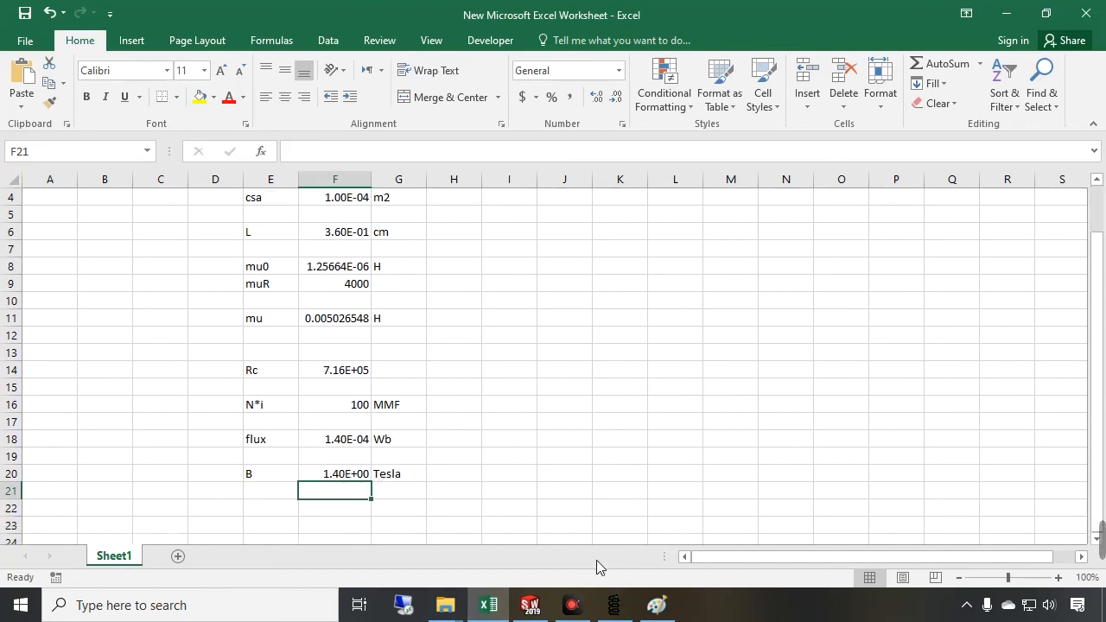
left_click(615, 605)
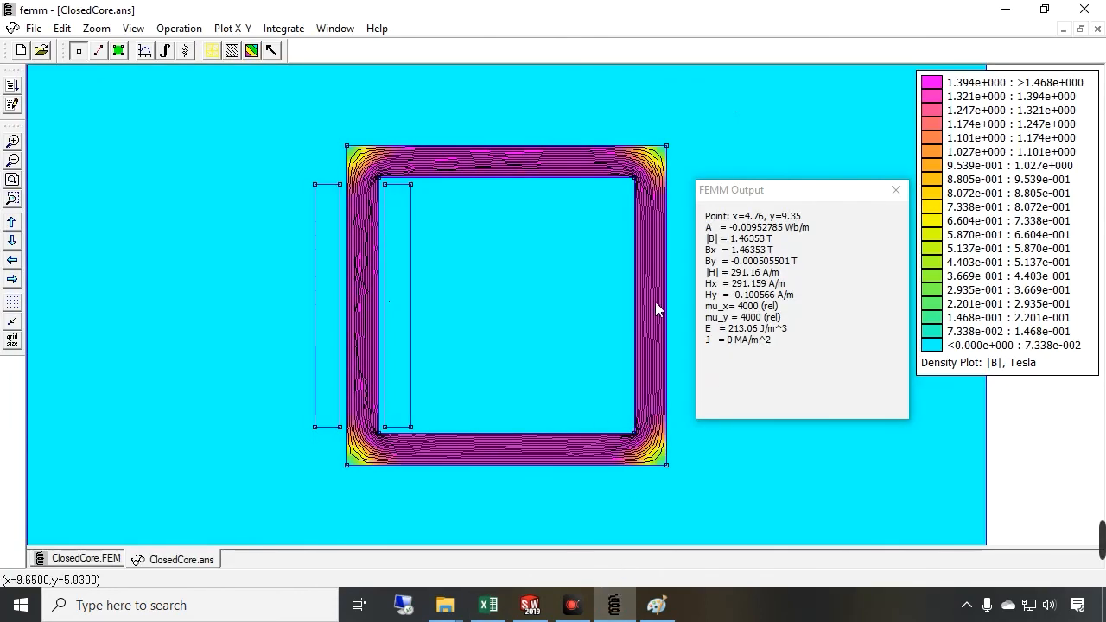
left_click(653, 313)
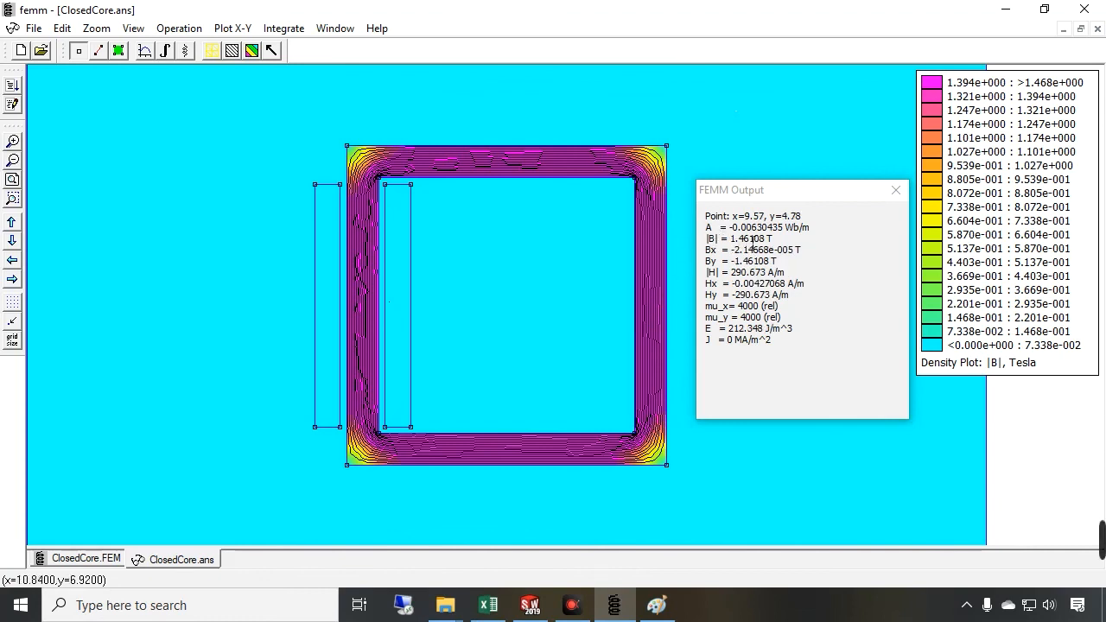
Compare the probed |B| reading with the Excel B result, then probe another point on the core's right leg
left_click_drag(783, 244, 705, 244)
right_click(730, 387)
left_click(489, 605)
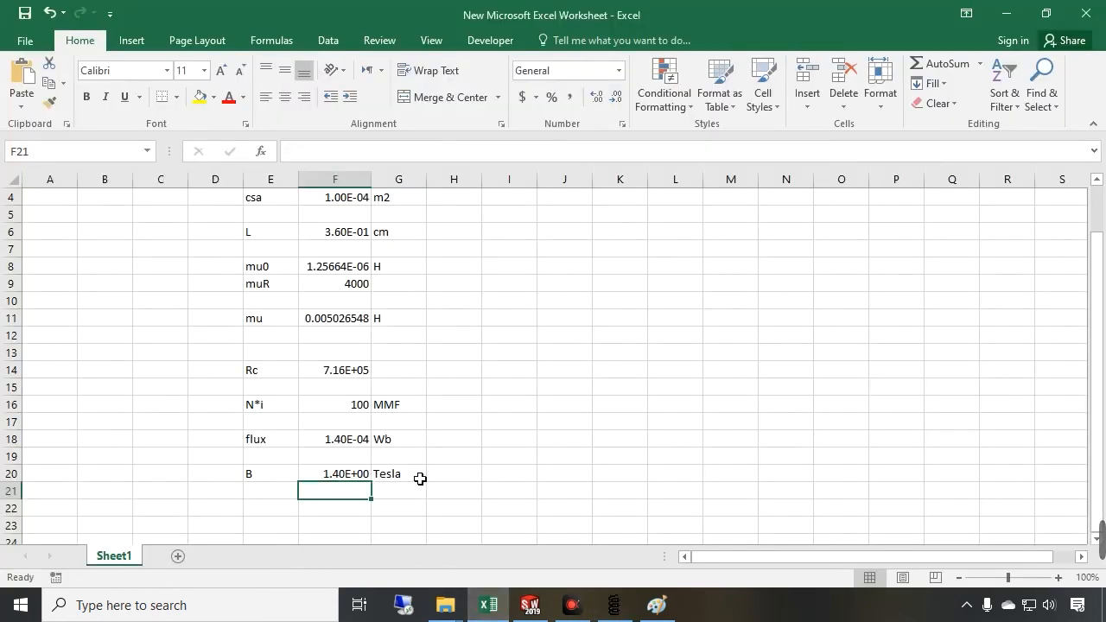
left_click(613, 604)
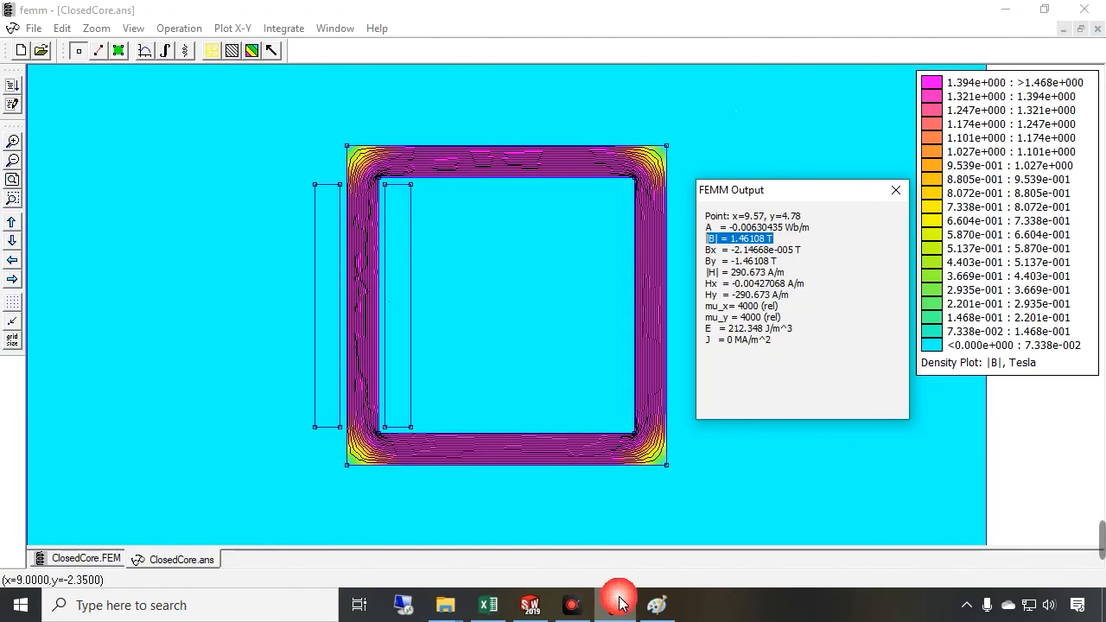
left_click(649, 248)
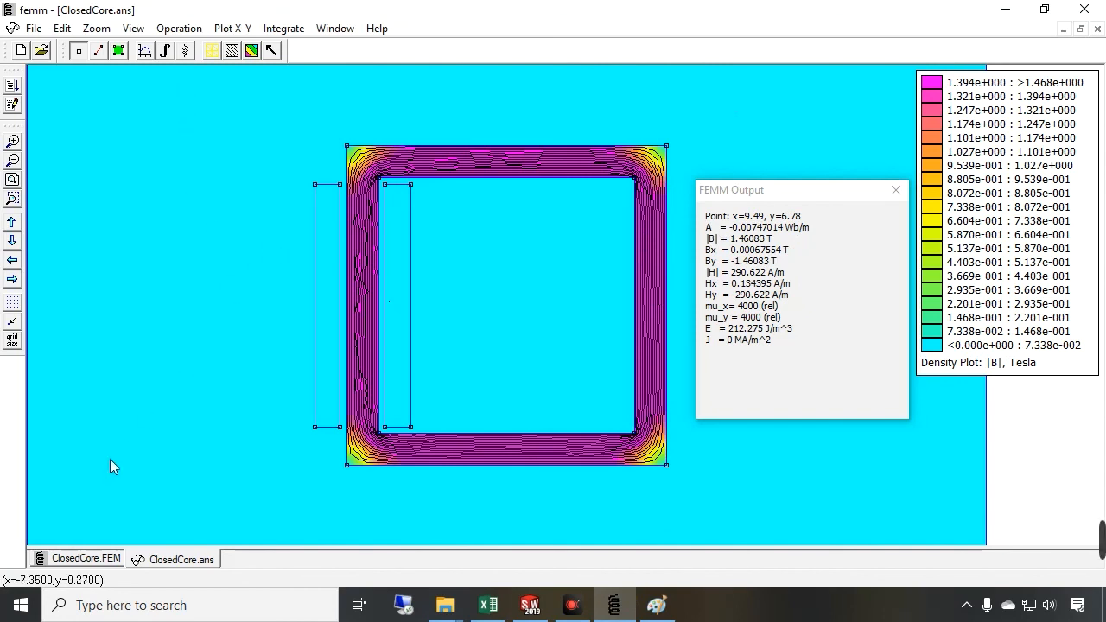
Return to the ClosedCore.FEM model and zoom out to view the whole meshed problem region
left_click(86, 558)
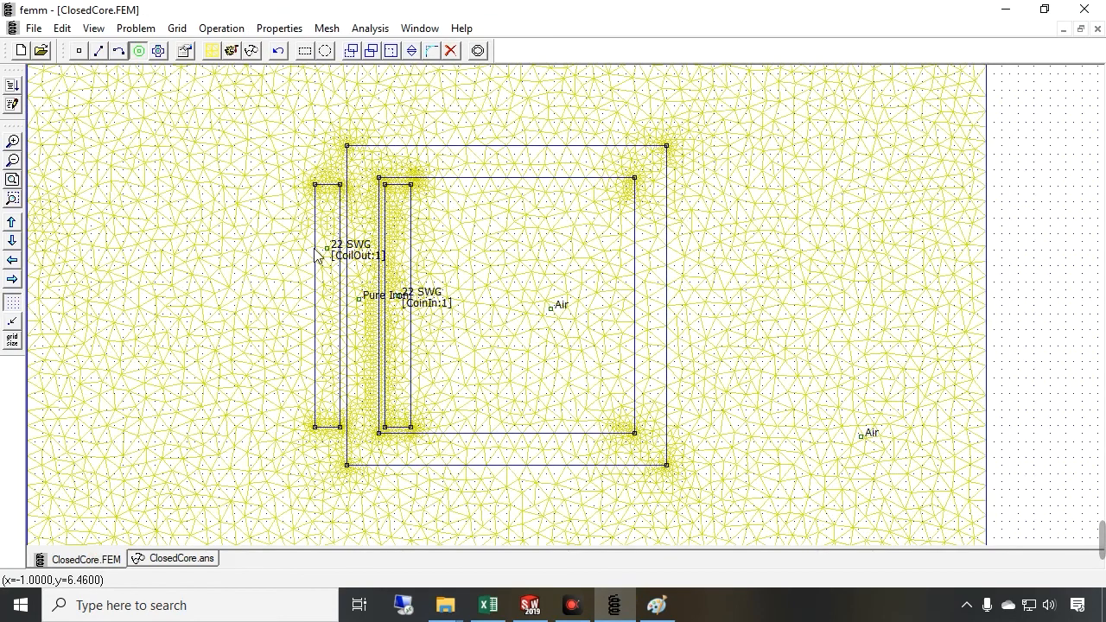
left_click(15, 175)
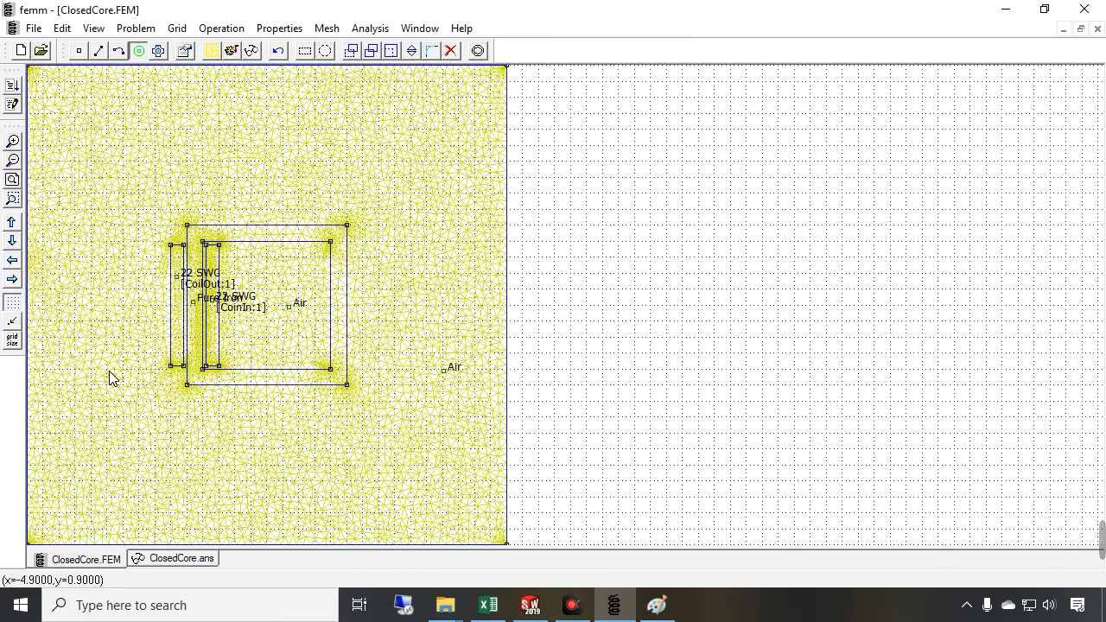
left_click(12, 179)
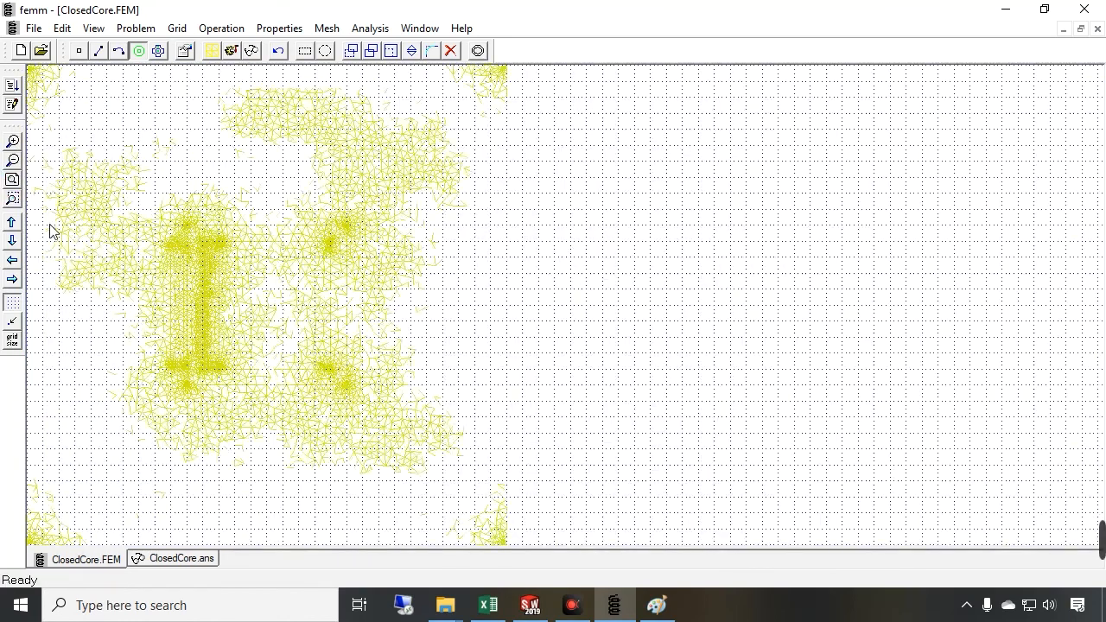
left_click(12, 179)
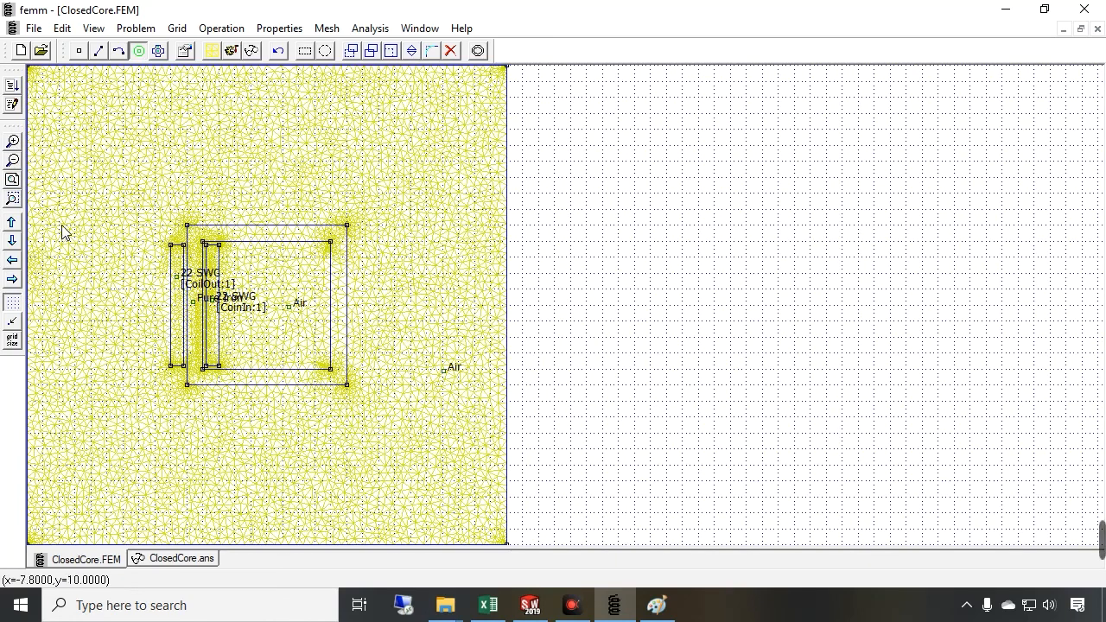